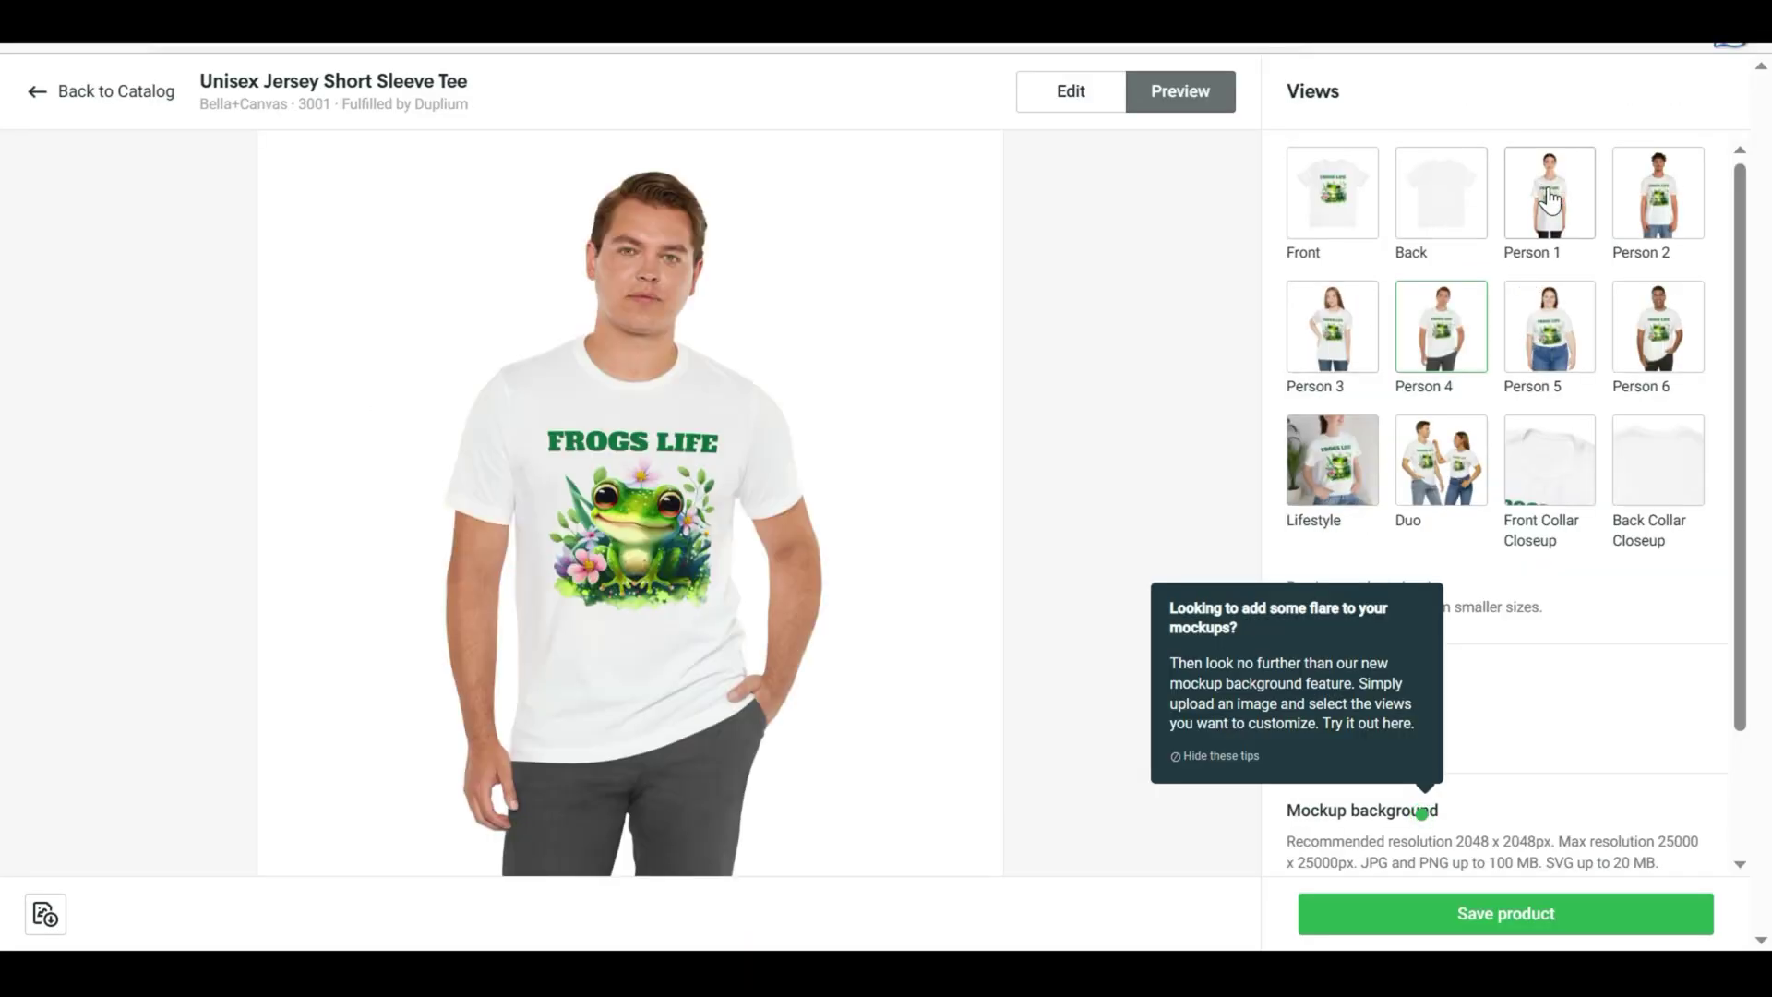
- Show the FROGS LIFE tee preview on the Person 1 model mockup
{"action": "left_click", "coordinate": [1551, 201]}
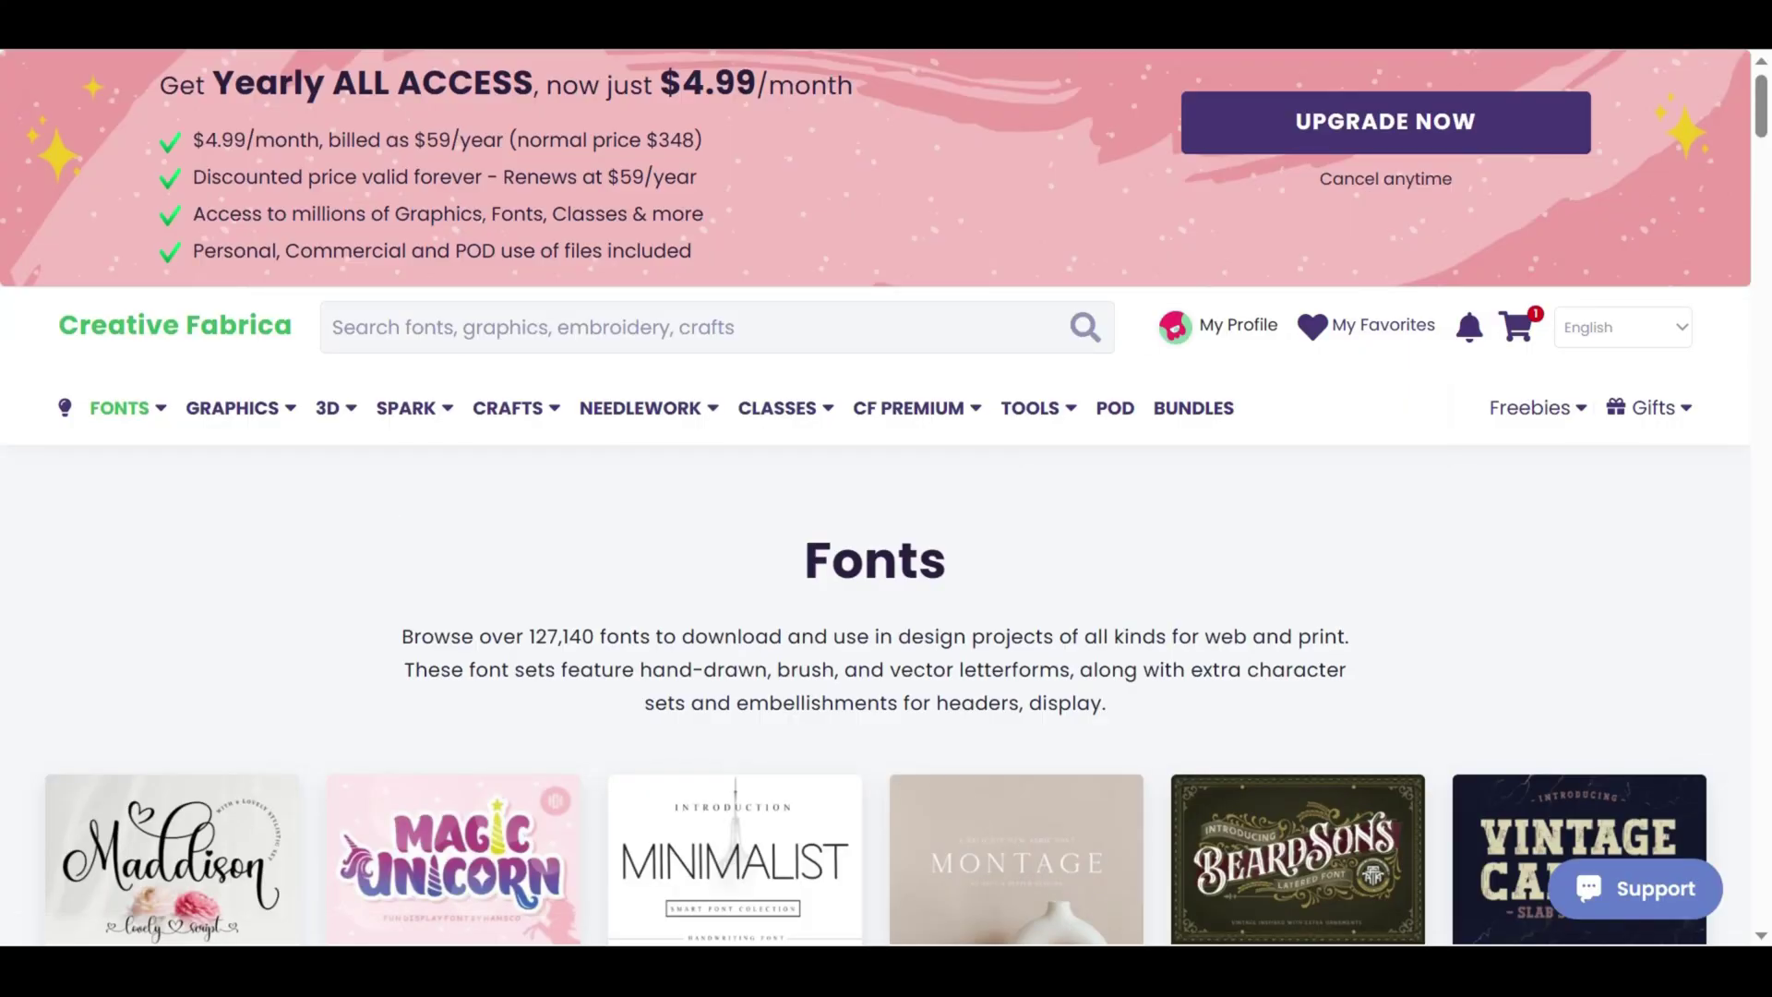
- Generate CF Spark images for 'cat, walking, outdoor' and open the first image's PUBLISH options
{"action": "scroll", "coordinate": [1760, 88], "scroll_direction": "down", "scroll_amount": 4}
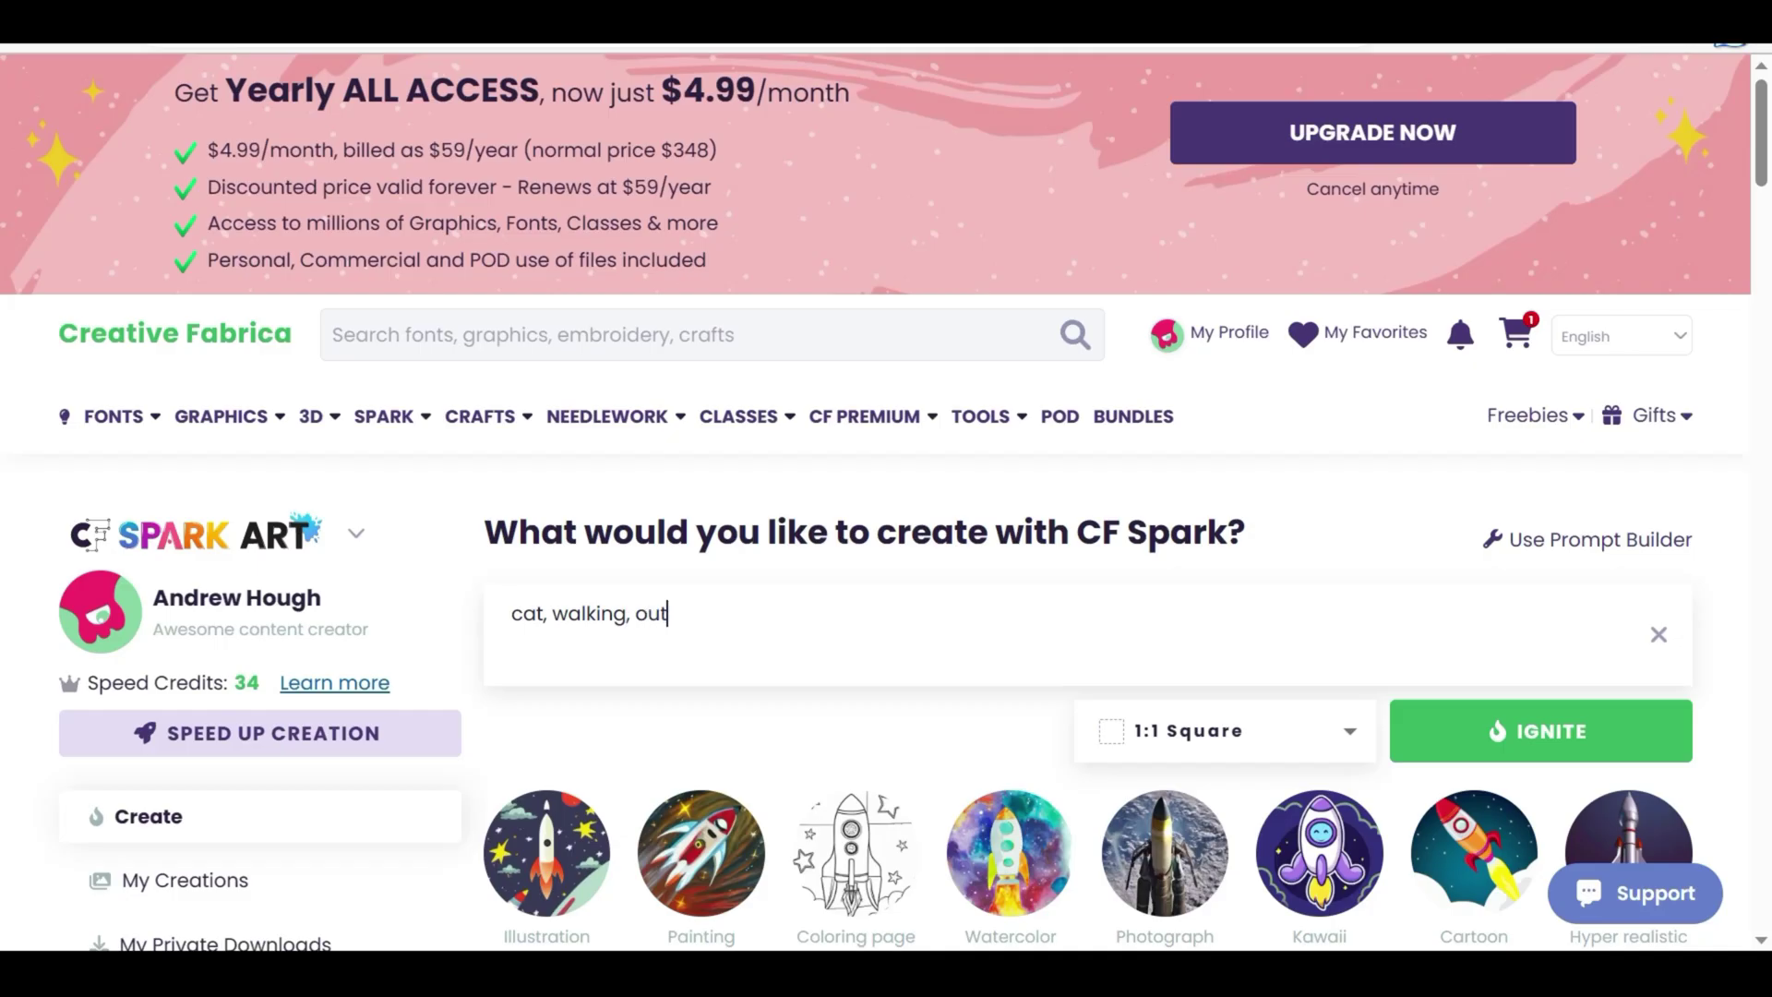
{"action": "left_click", "coordinate": [1485, 734]}
{"action": "mouse_move", "coordinate": [684, 750]}
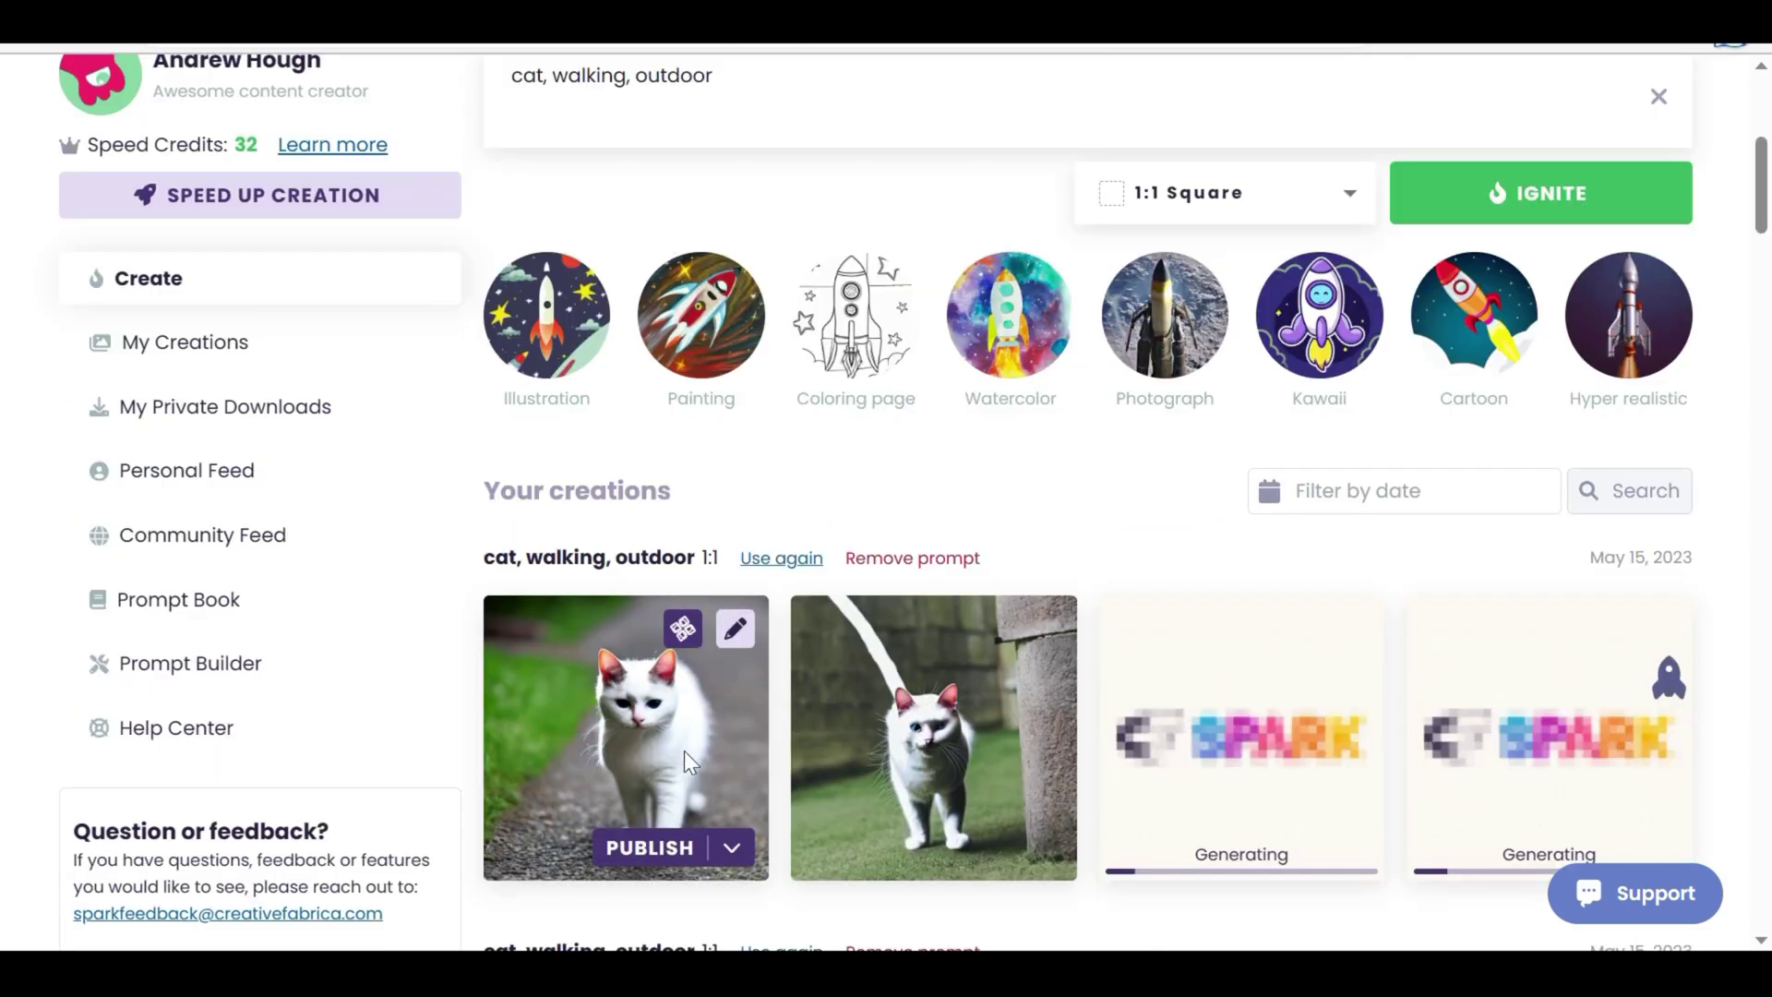
{"action": "left_click", "coordinate": [729, 847]}
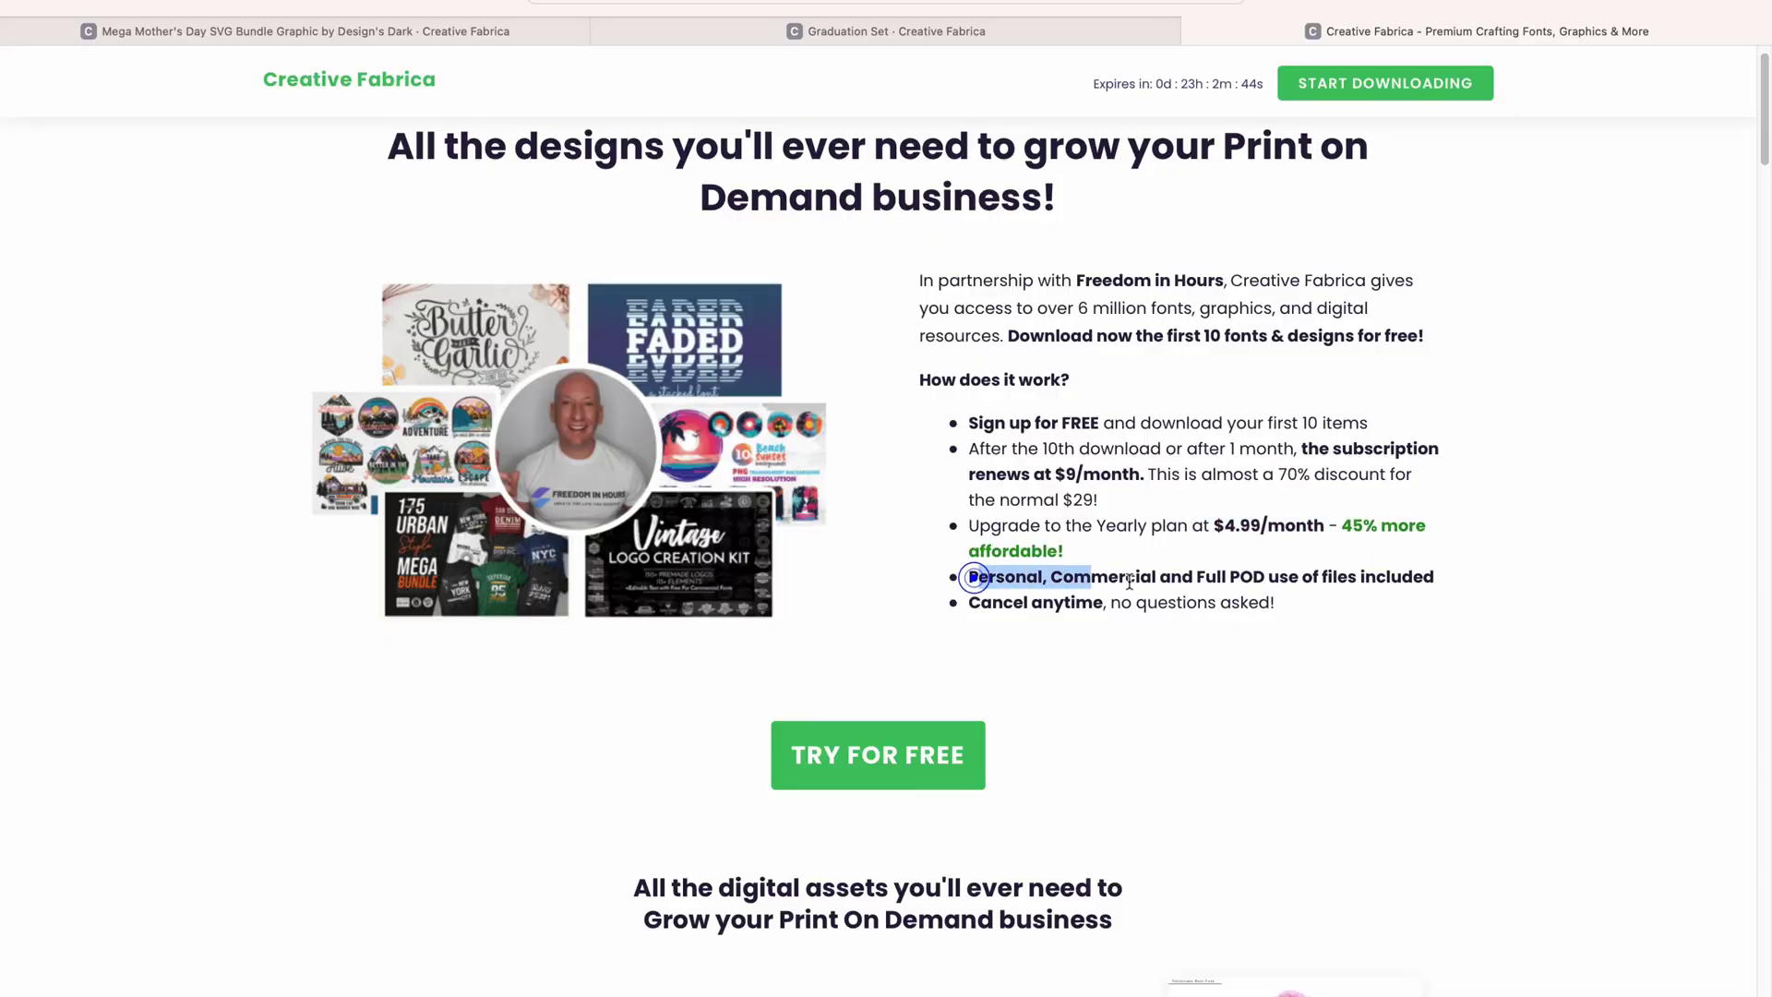
{"action": "left_click_drag", "start_coordinate": [1130, 581], "coordinate": [1439, 579]}
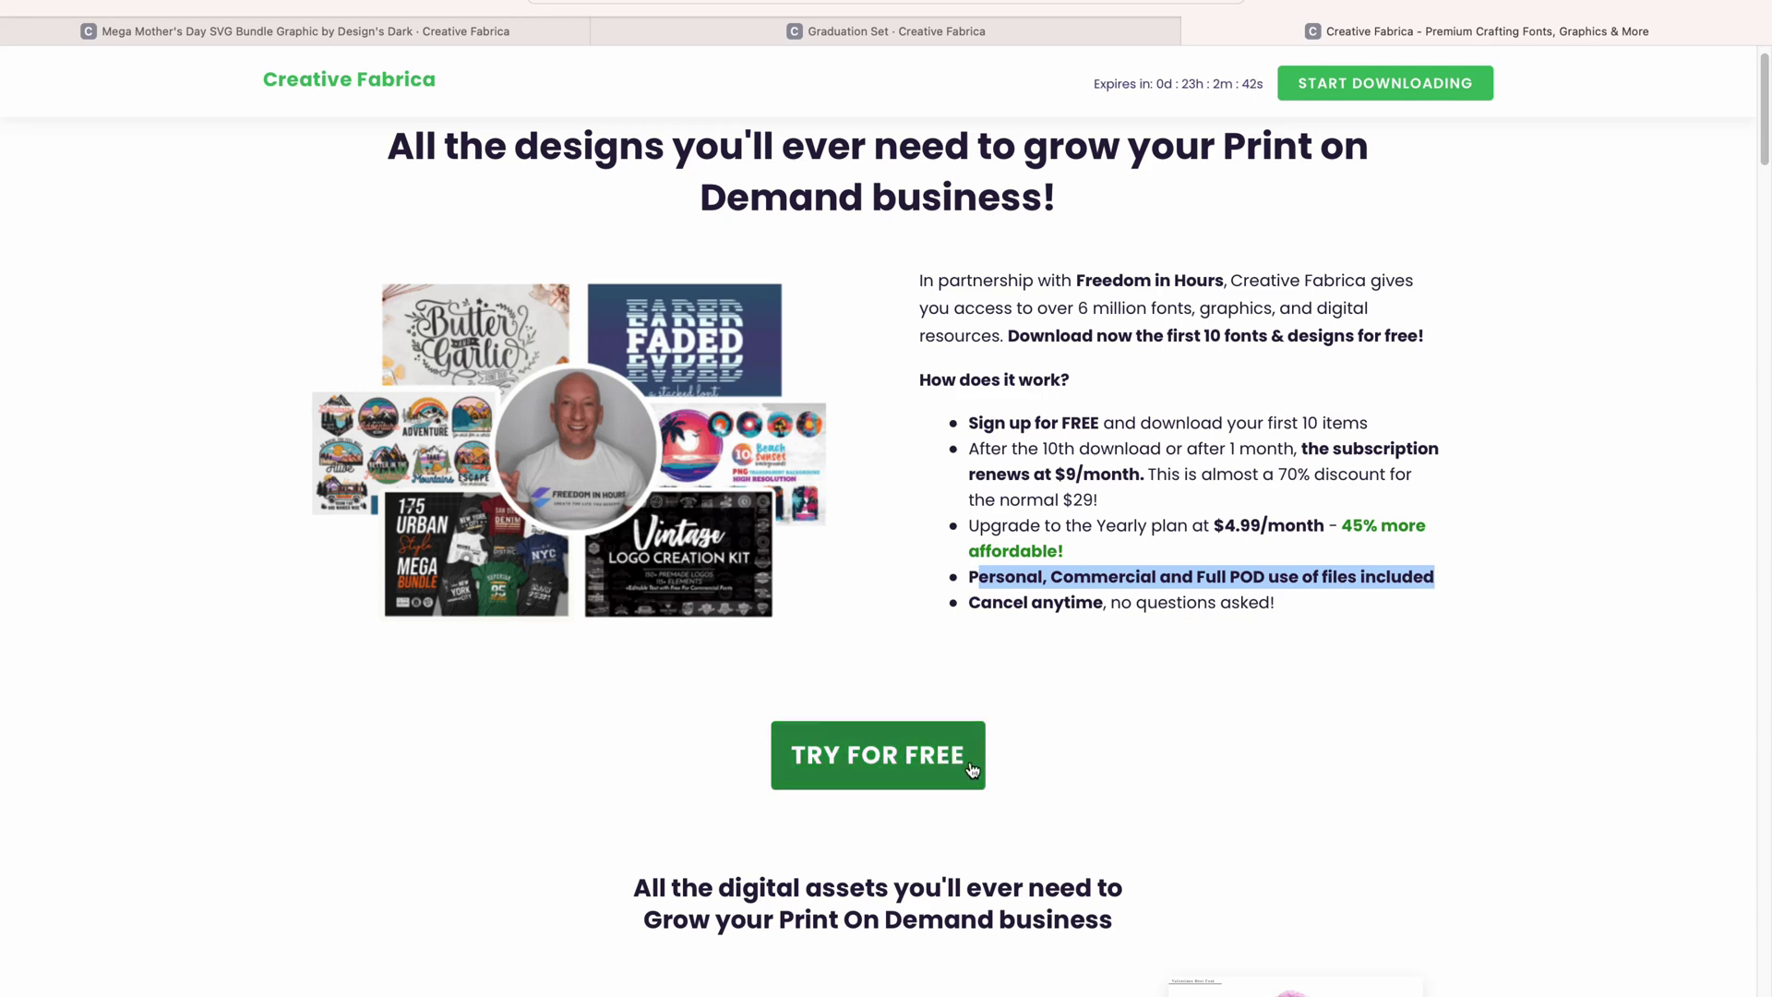
{"action": "scroll", "coordinate": [951, 724], "scroll_direction": "down", "scroll_amount": 4}
{"action": "scroll", "coordinate": [923, 706], "scroll_direction": "down", "scroll_amount": 1}
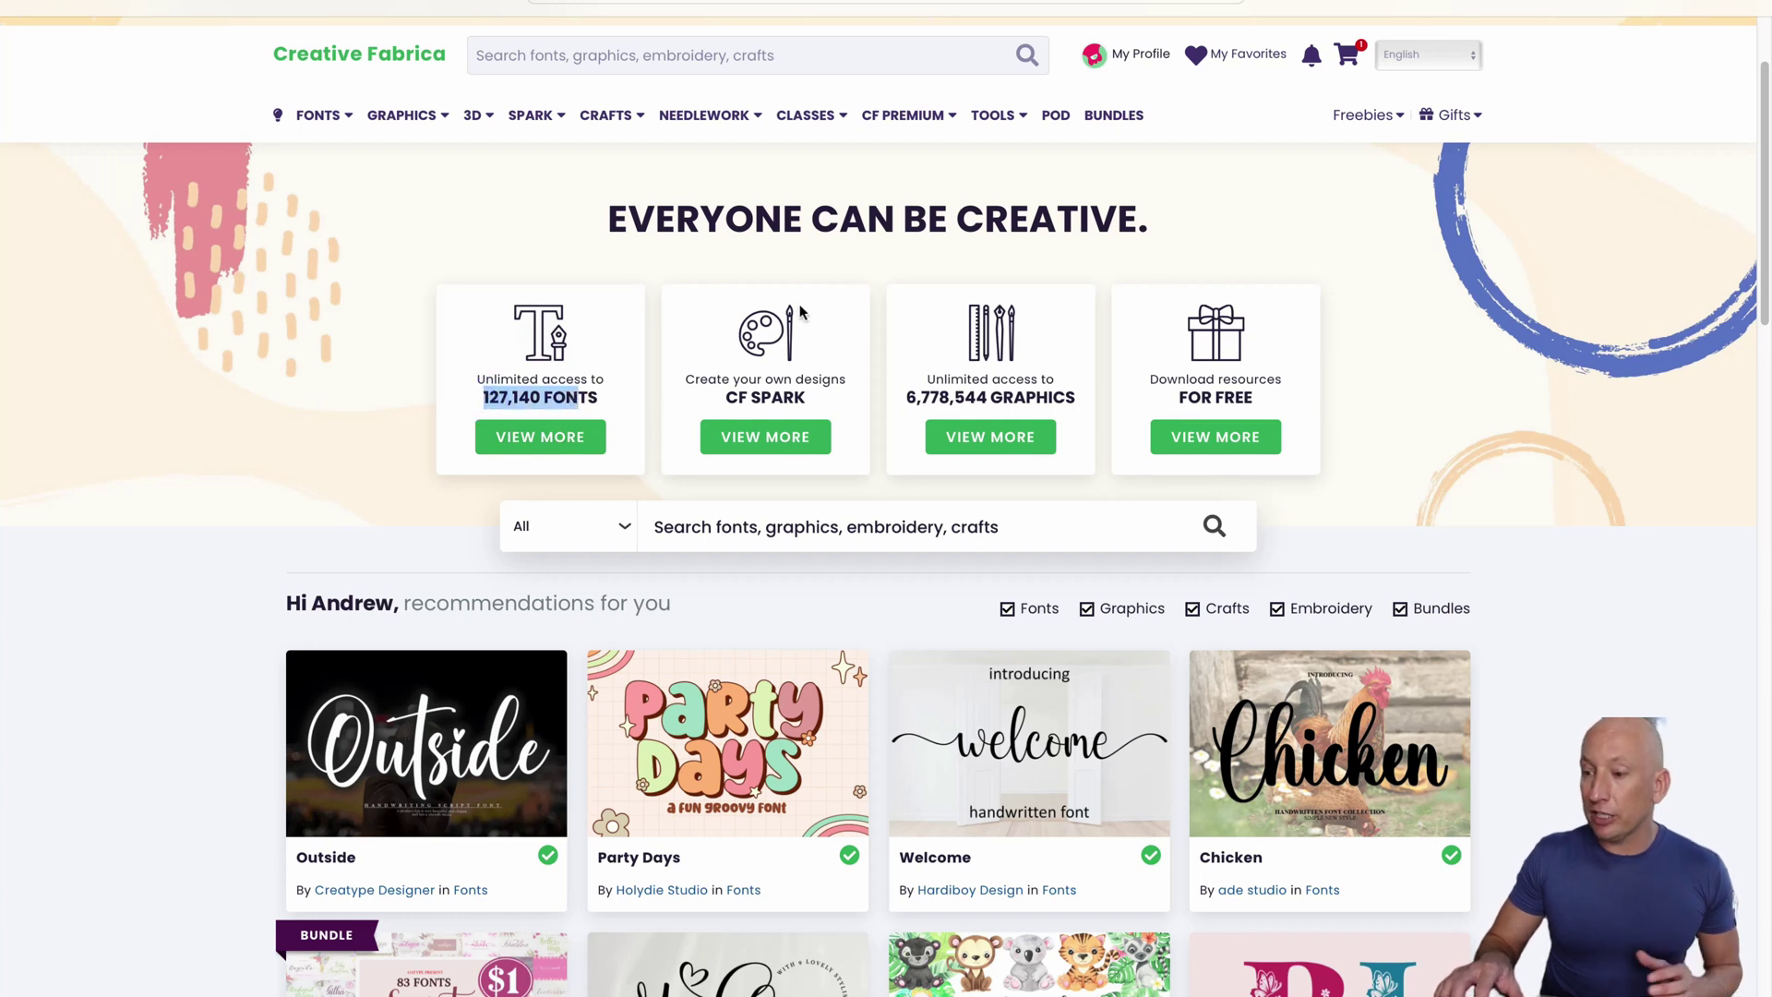
- Highlight the CF SPARK feature text on the home page, then clear the highlight
{"action": "left_click_drag", "start_coordinate": [729, 395], "coordinate": [820, 402]}
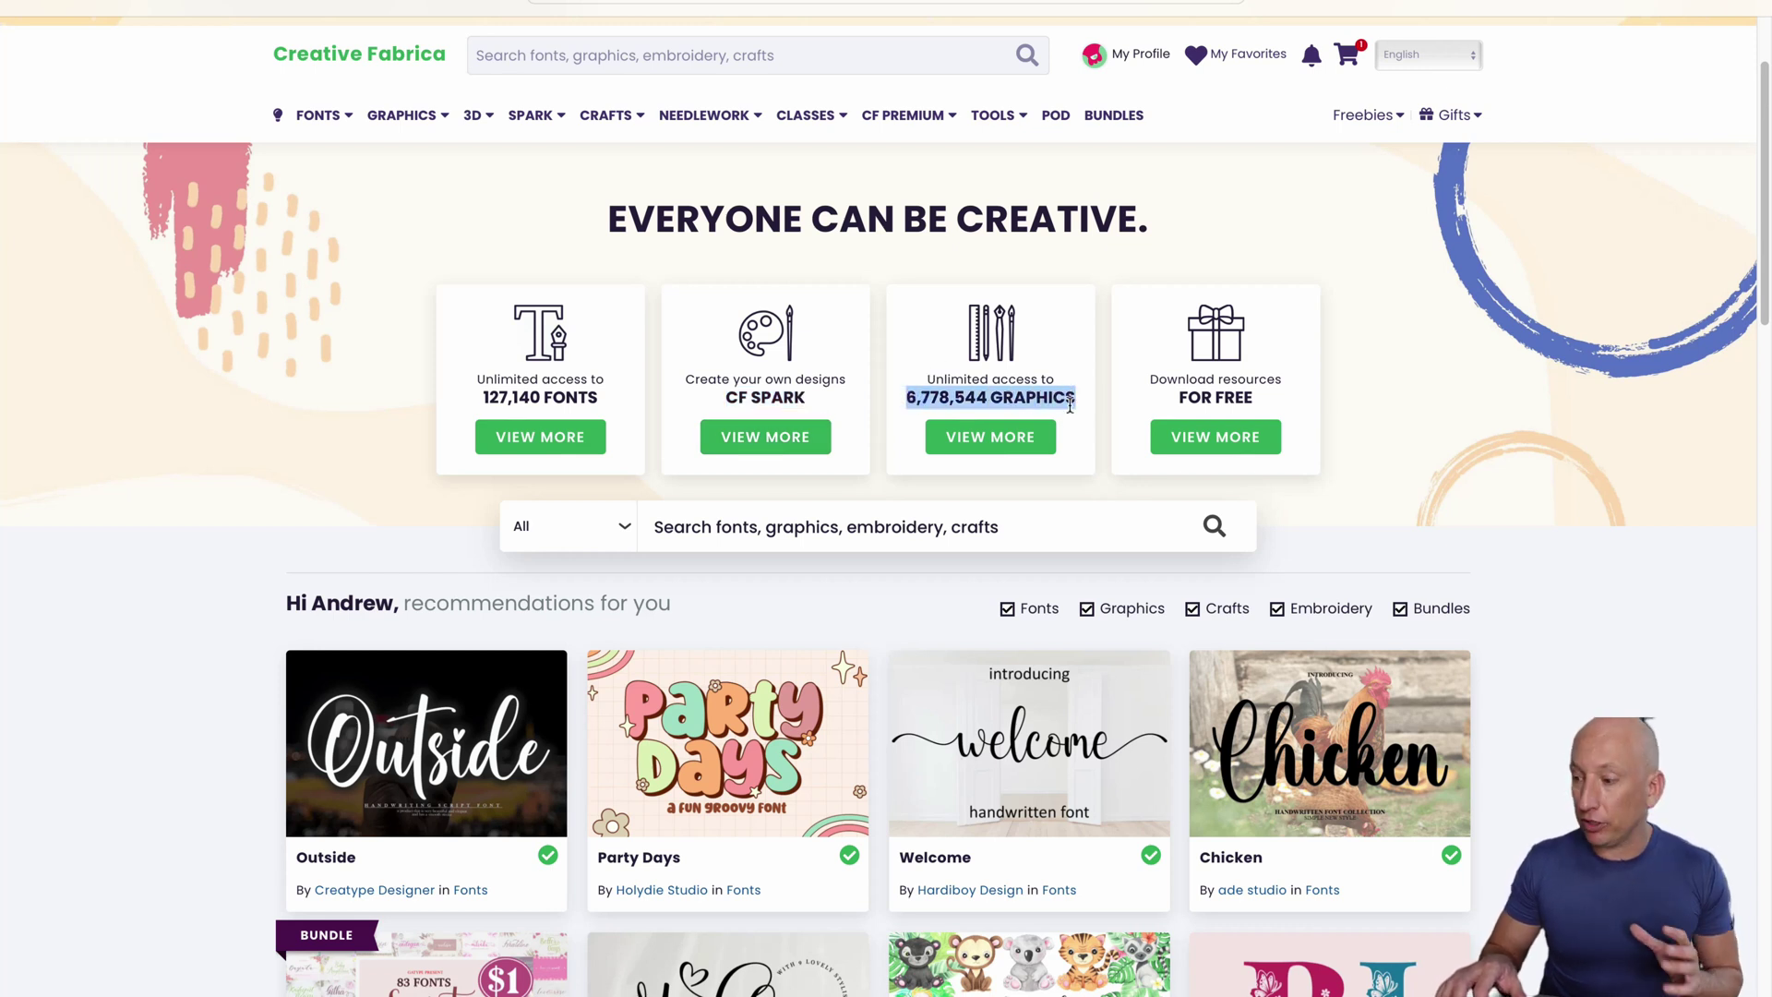
{"action": "left_click", "coordinate": [1248, 397]}
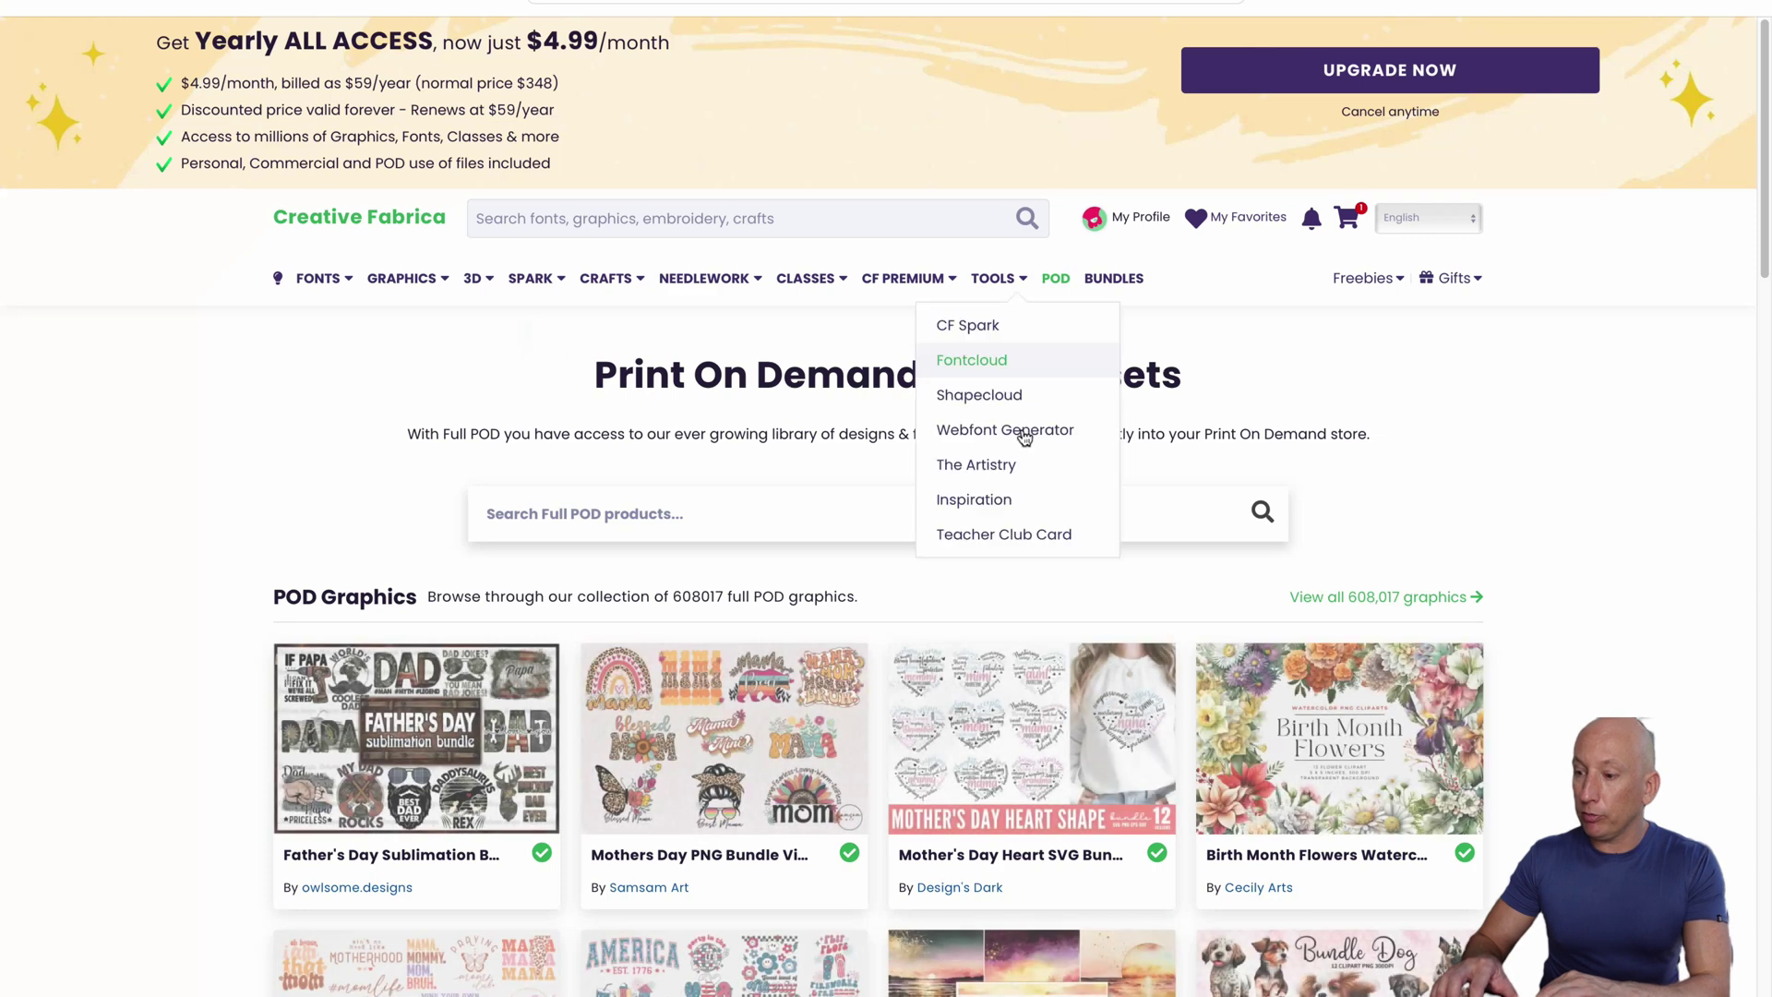
- Search the POD library for 'cat' and open the floral Cat graphic's page
{"action": "left_click", "coordinate": [775, 523]}
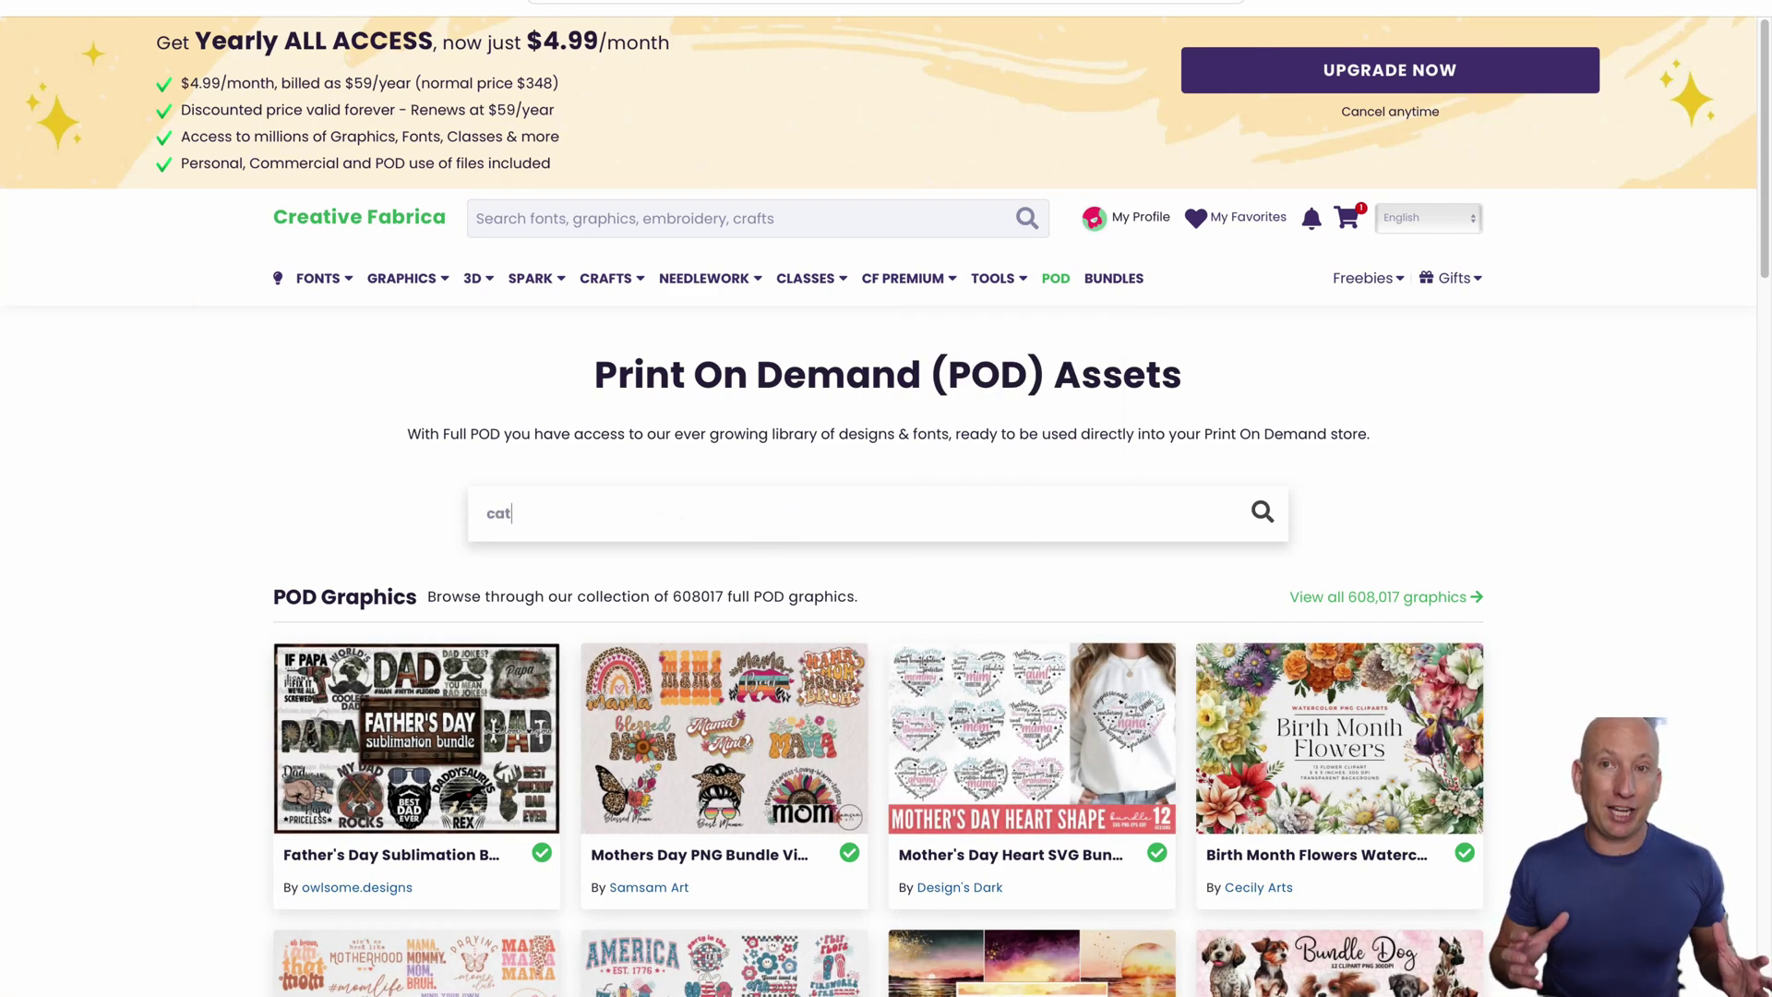
{"action": "key", "text": "Return"}
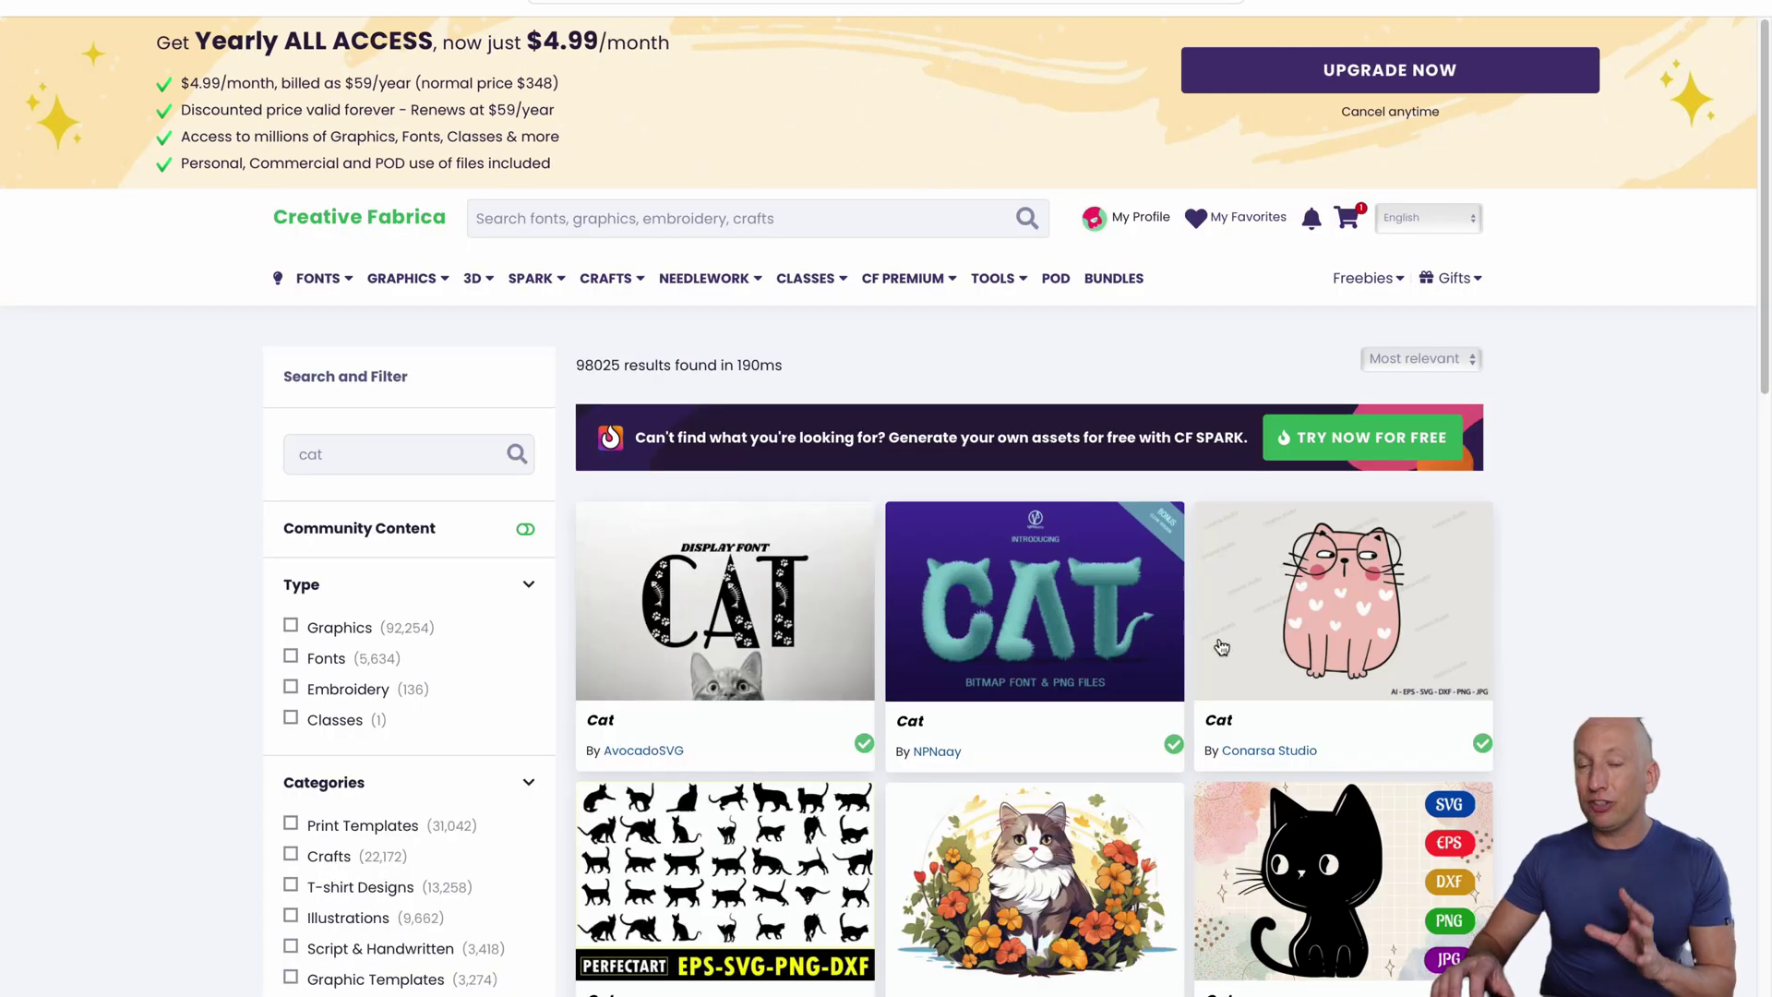
{"action": "scroll", "coordinate": [1426, 724], "scroll_direction": "down", "scroll_amount": 4}
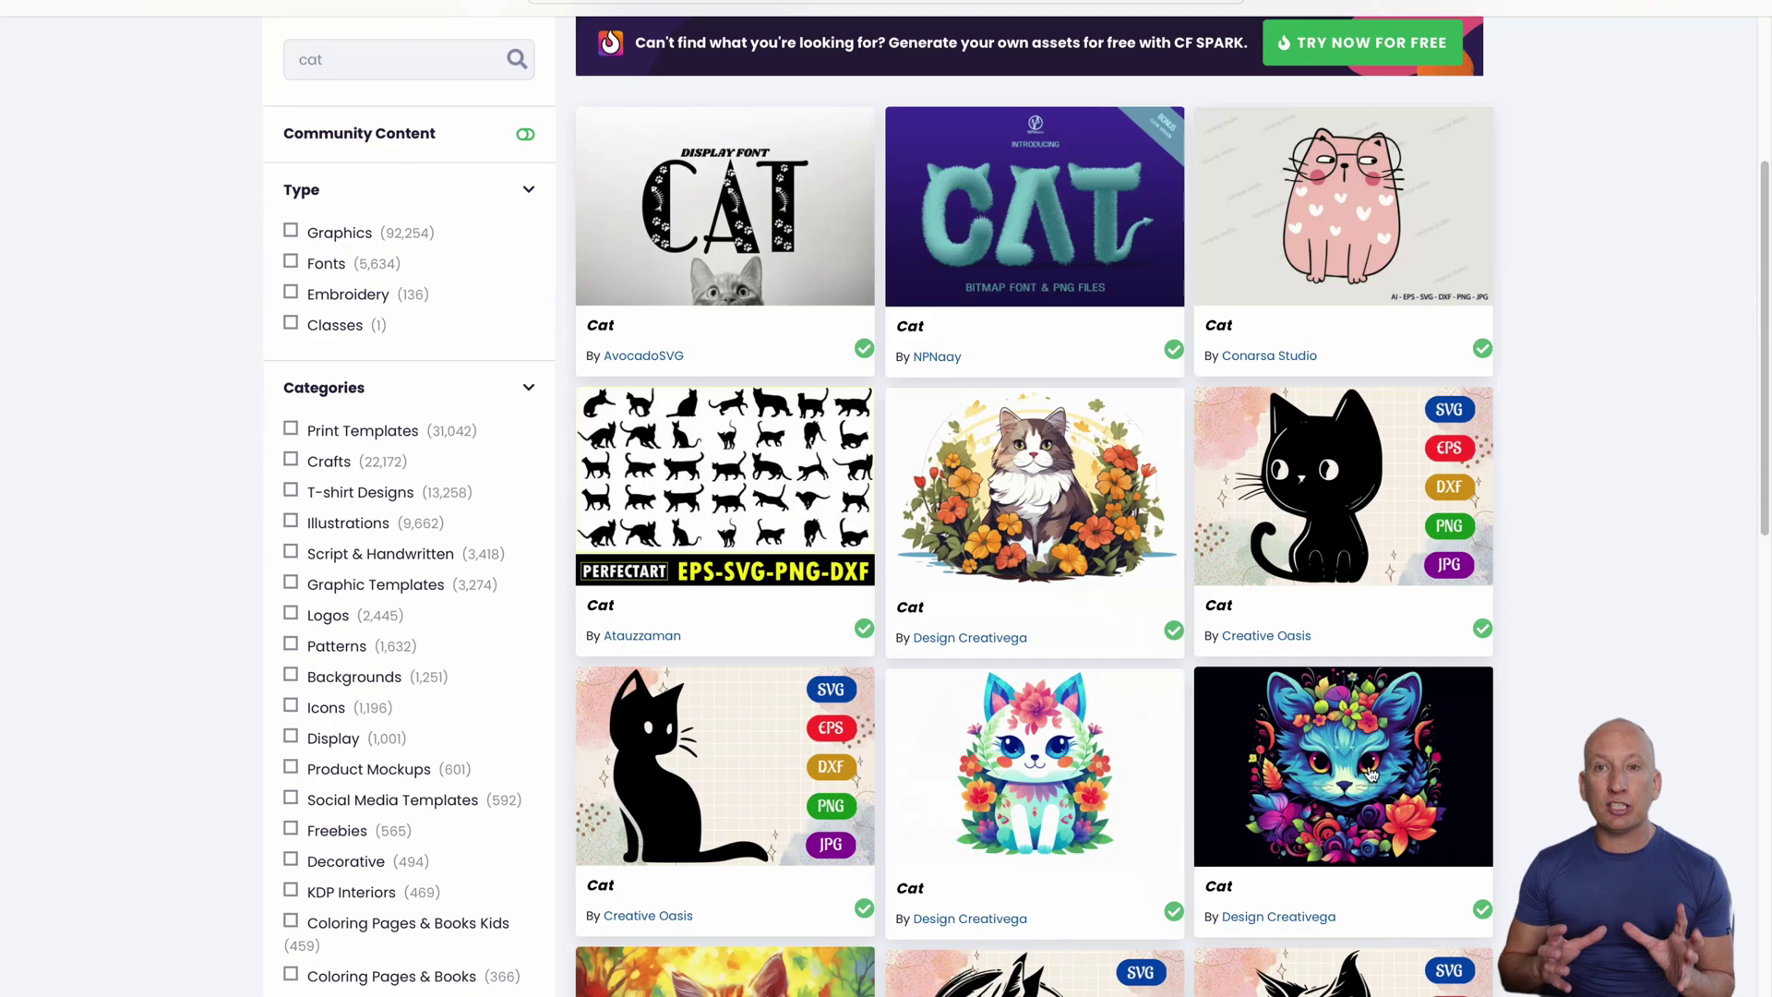
{"action": "left_click", "coordinate": [1069, 772]}
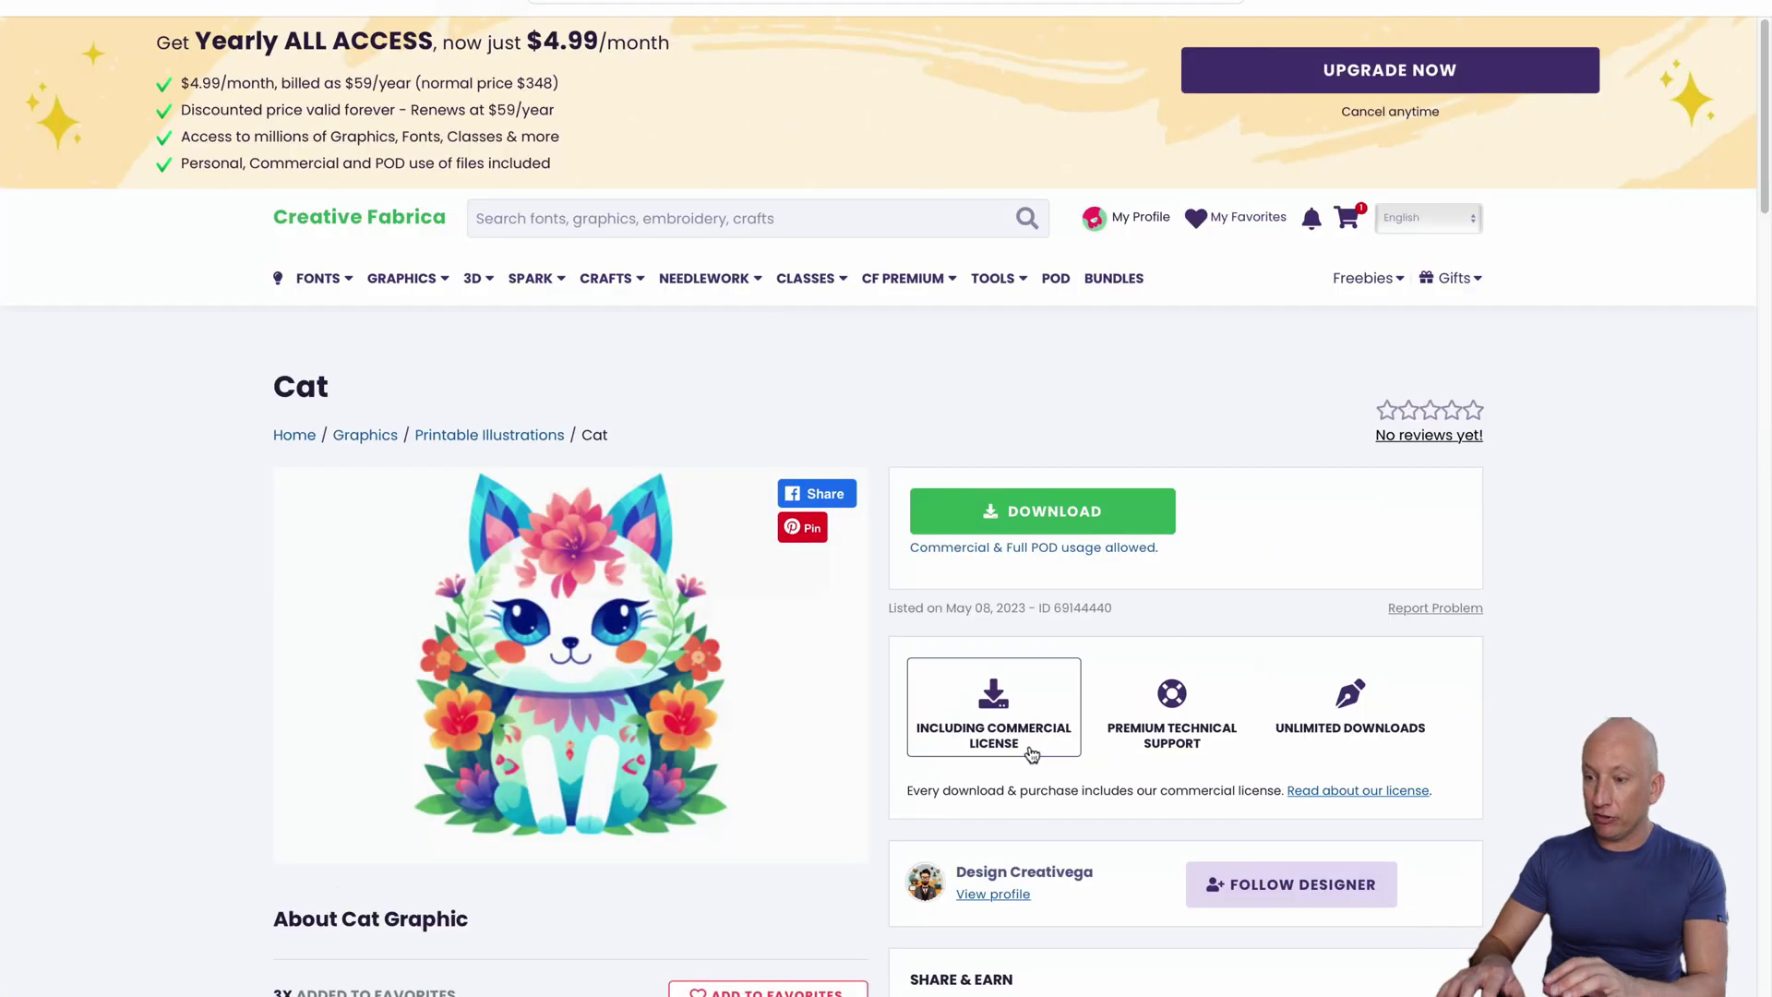
- Download the floral Cat graphic, allowing Safari to download files
{"action": "left_click_drag", "start_coordinate": [1447, 731], "coordinate": [1006, 690]}
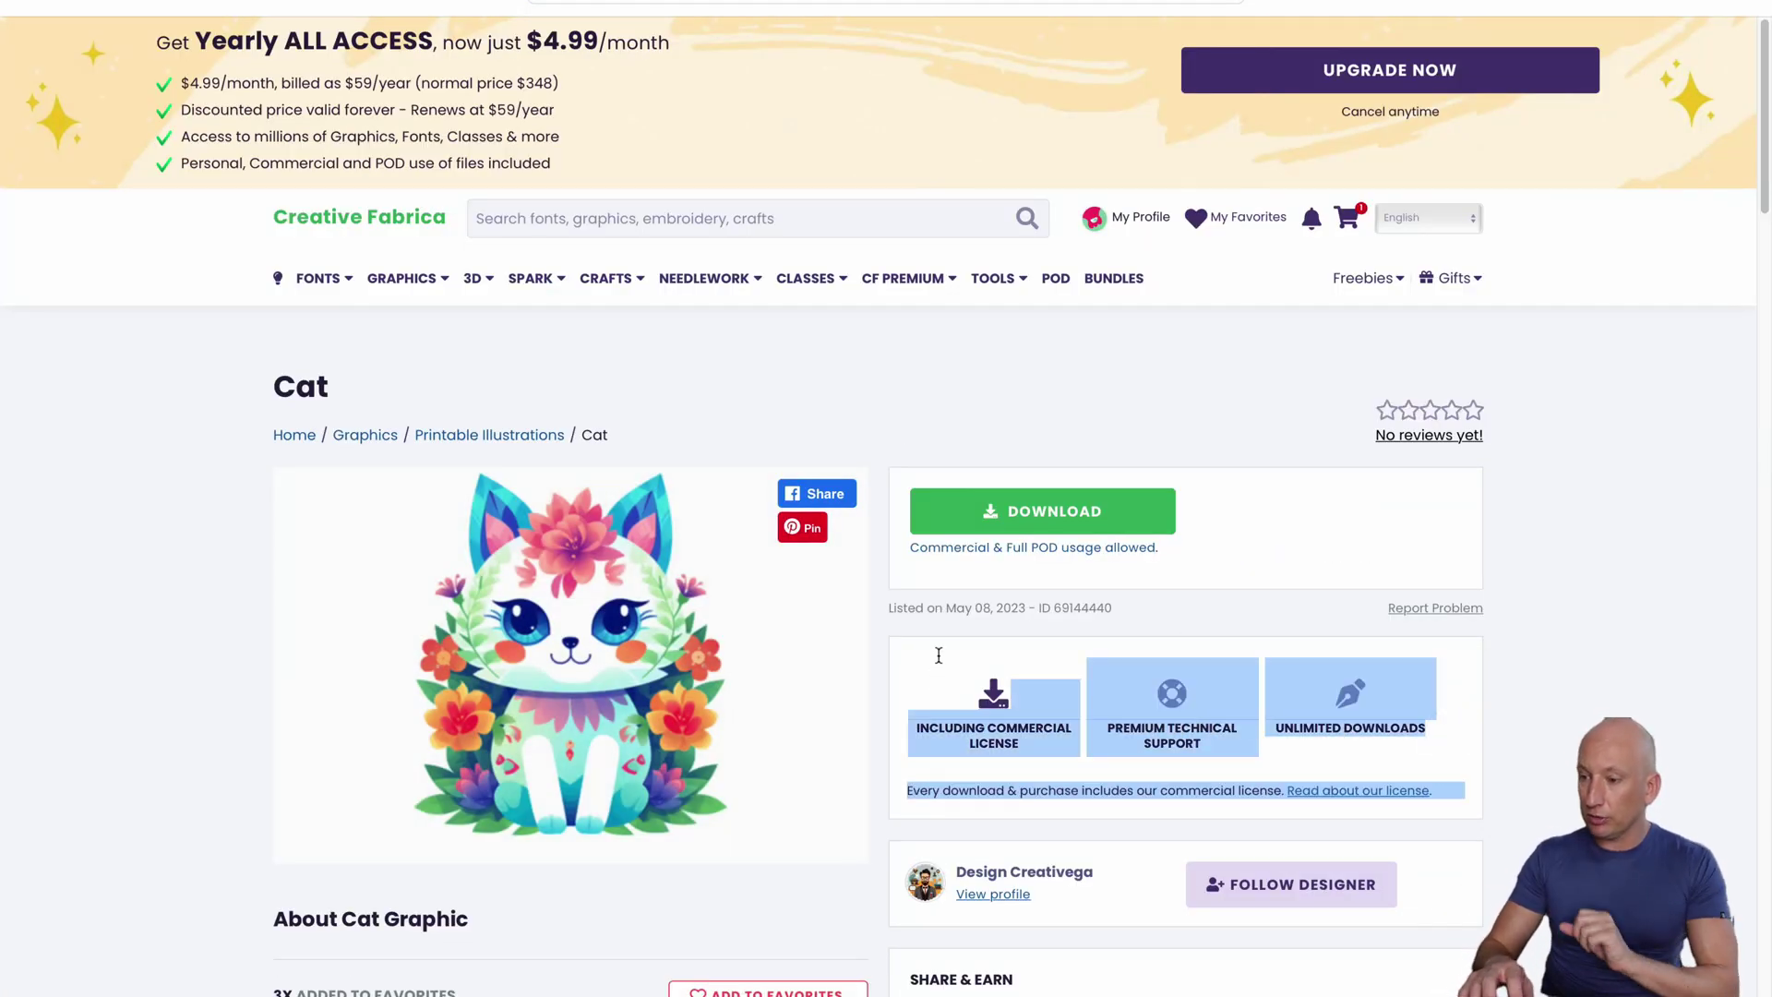
{"action": "left_click_drag", "start_coordinate": [1189, 559], "coordinate": [959, 550]}
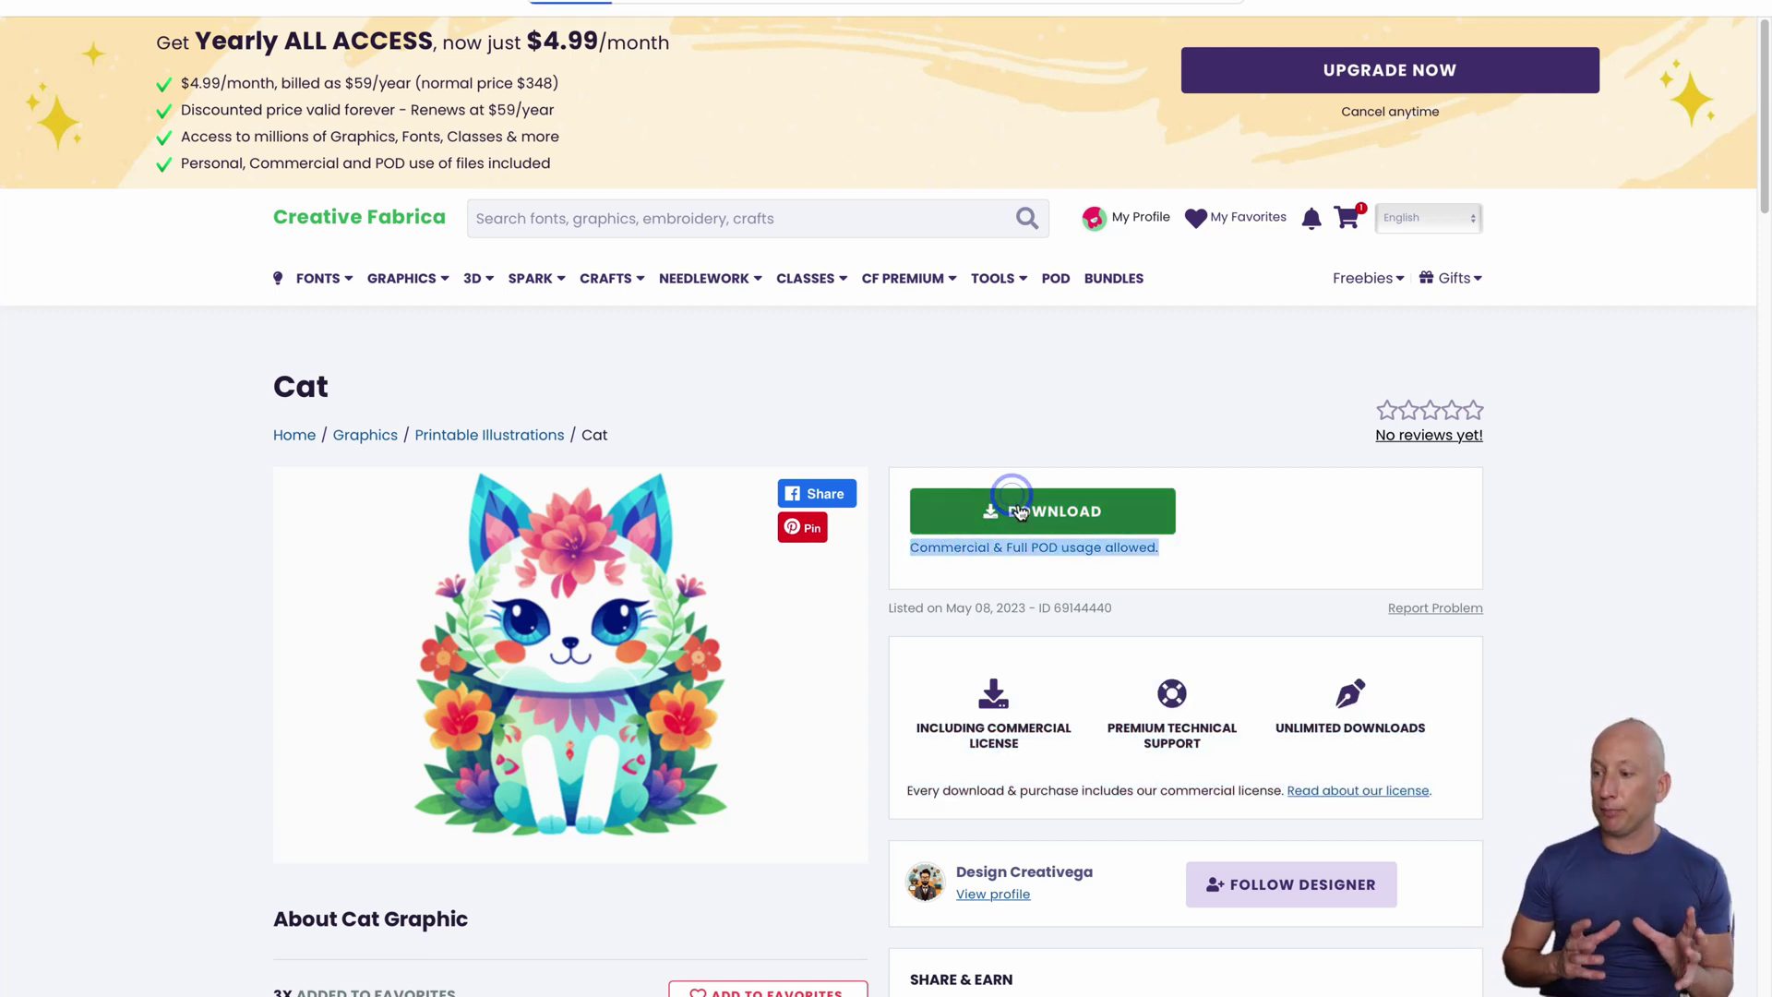
{"action": "left_click", "coordinate": [1078, 504]}
{"action": "left_click", "coordinate": [1064, 583]}
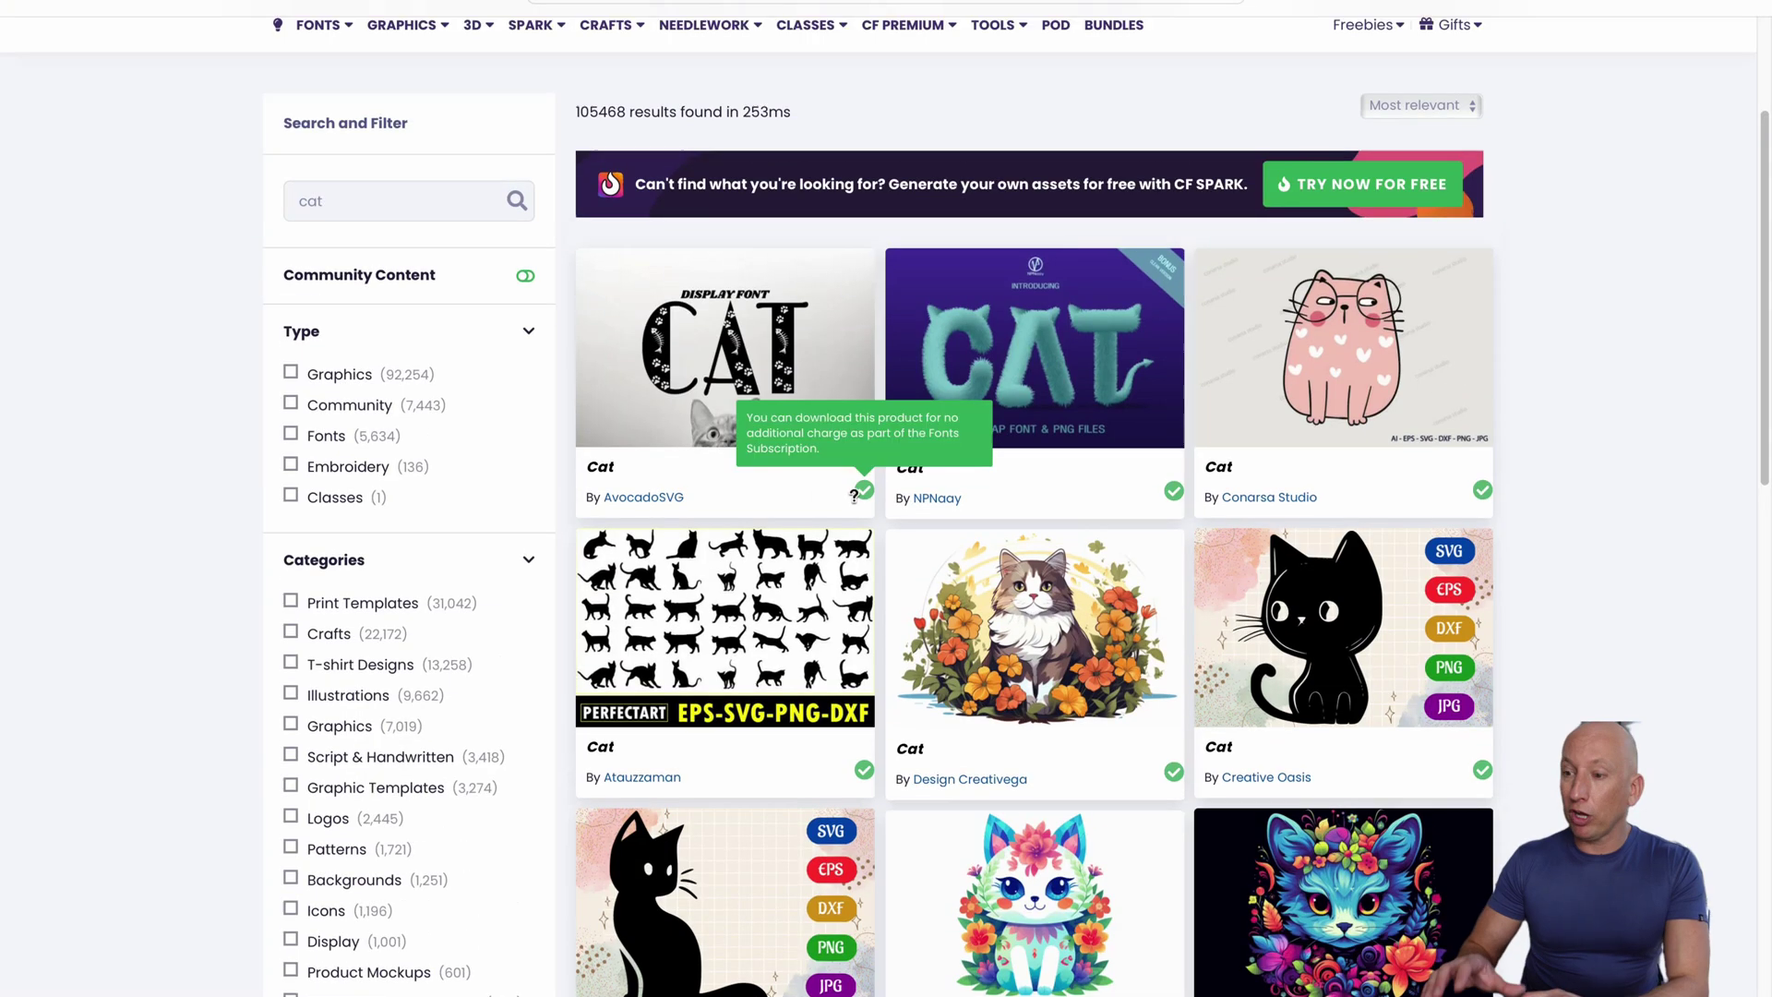
{"action": "scroll", "coordinate": [850, 513], "scroll_direction": "down", "scroll_amount": 10}
{"action": "scroll", "coordinate": [849, 513], "scroll_direction": "up", "scroll_amount": 12}
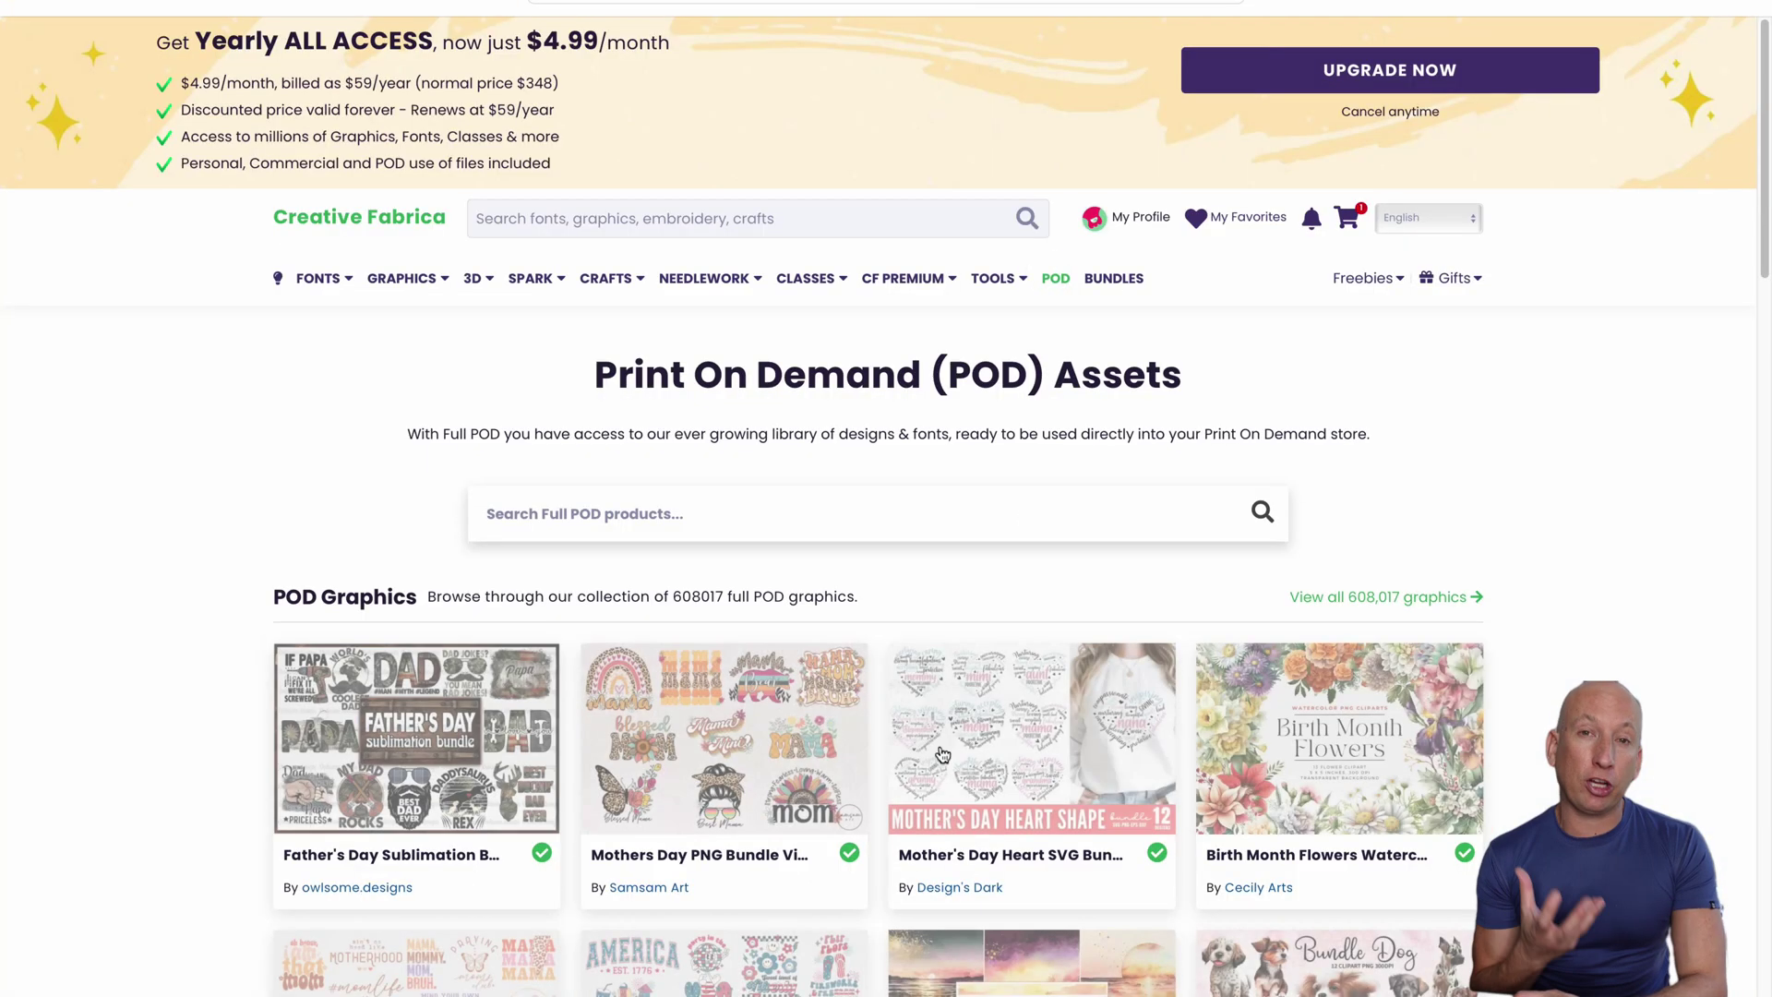
- Go from the POD assets page to the Fonts page listing over 127,140 fonts
{"action": "scroll", "coordinate": [930, 699], "scroll_direction": "down", "scroll_amount": 10}
{"action": "scroll", "coordinate": [930, 699], "scroll_direction": "down", "scroll_amount": 3}
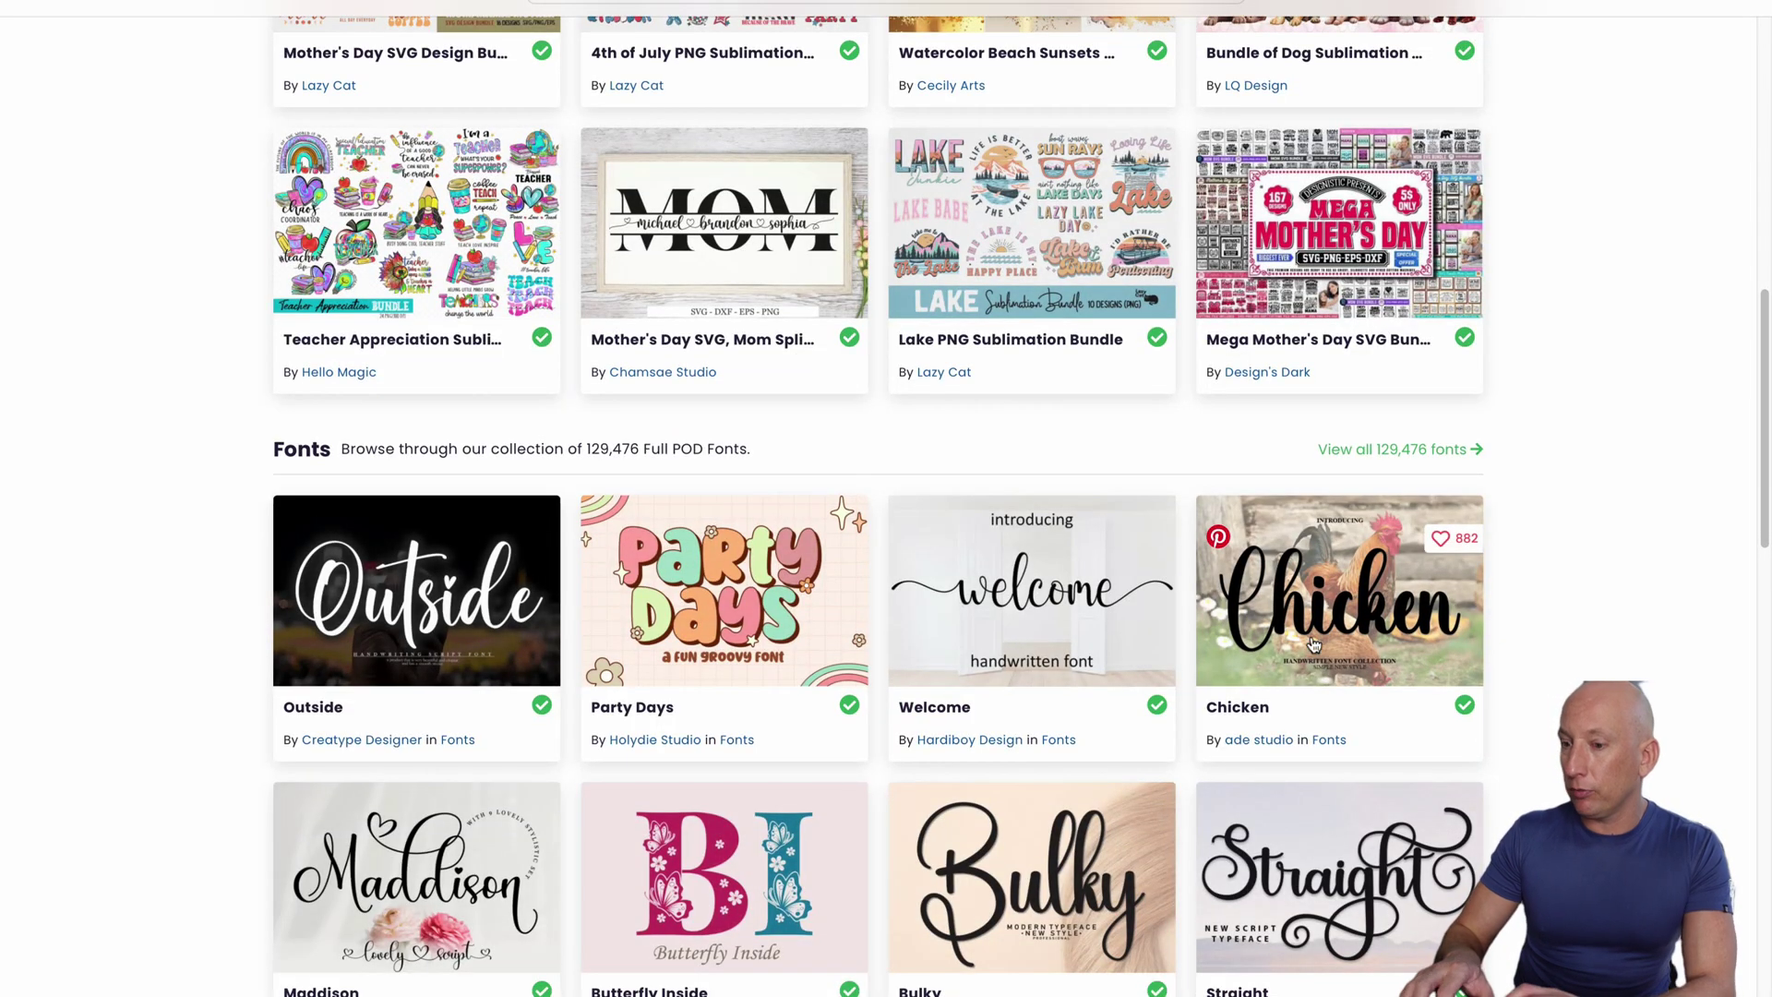
{"action": "scroll", "coordinate": [1227, 569], "scroll_direction": "up", "scroll_amount": 13}
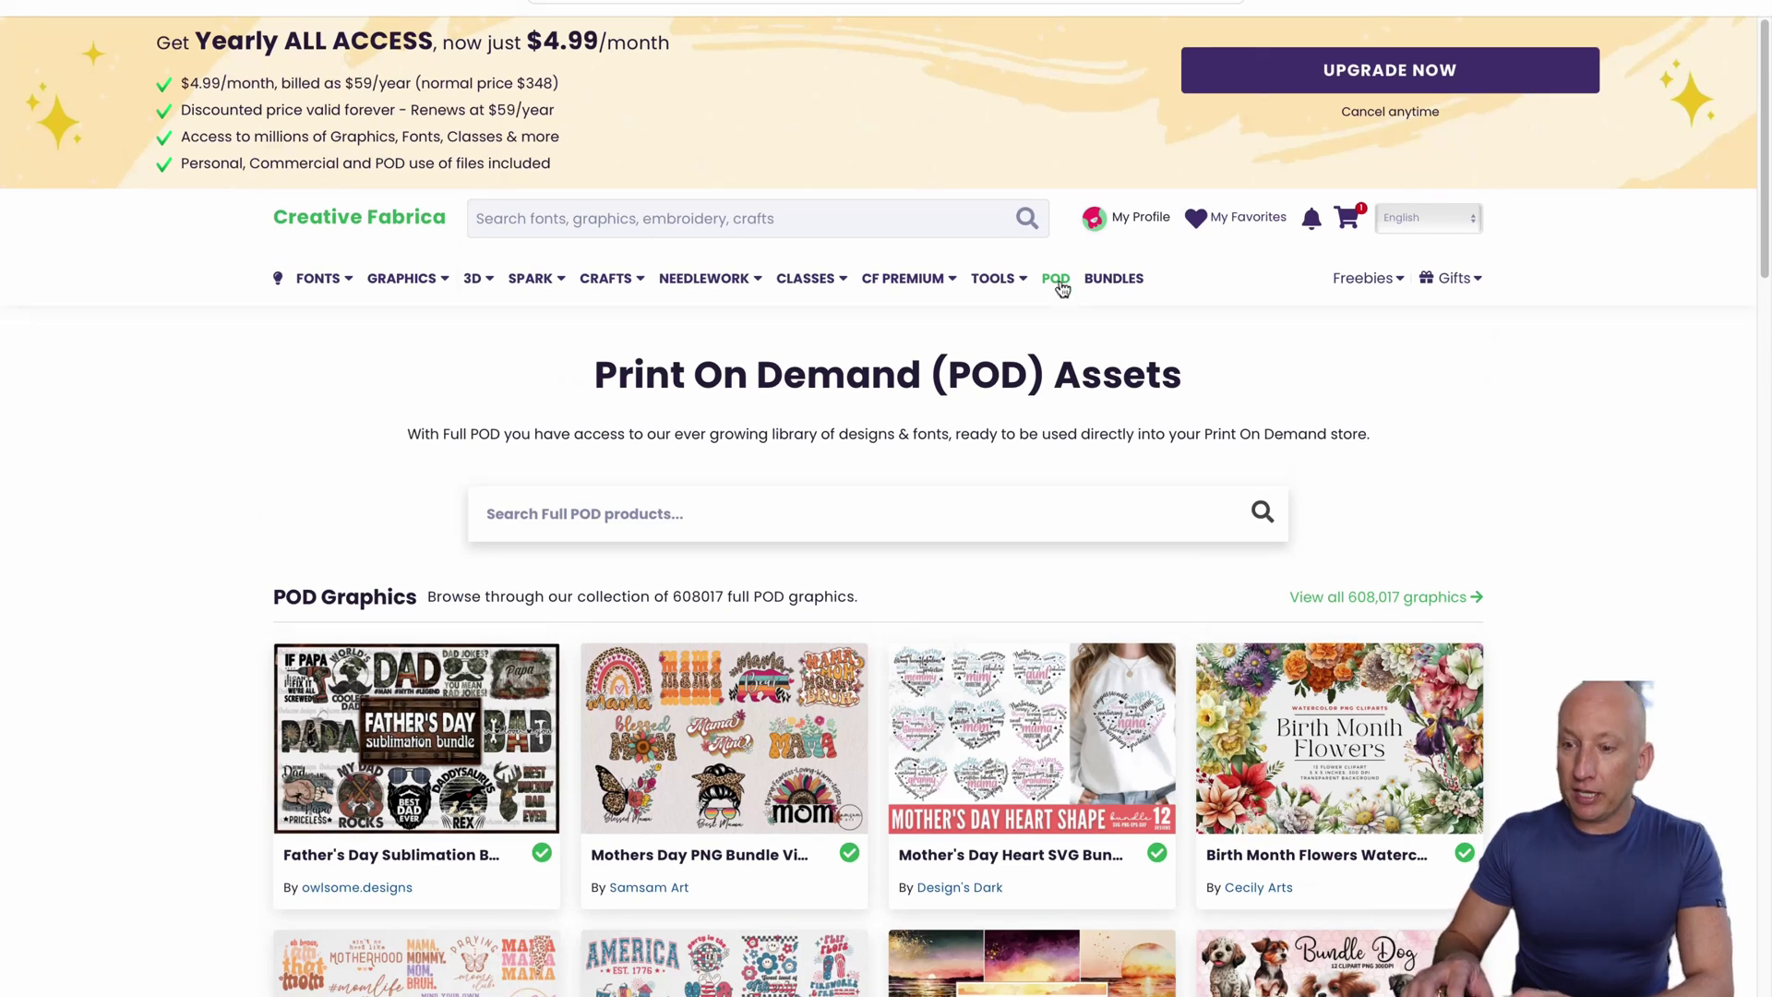
{"action": "mouse_move", "coordinate": [317, 289]}
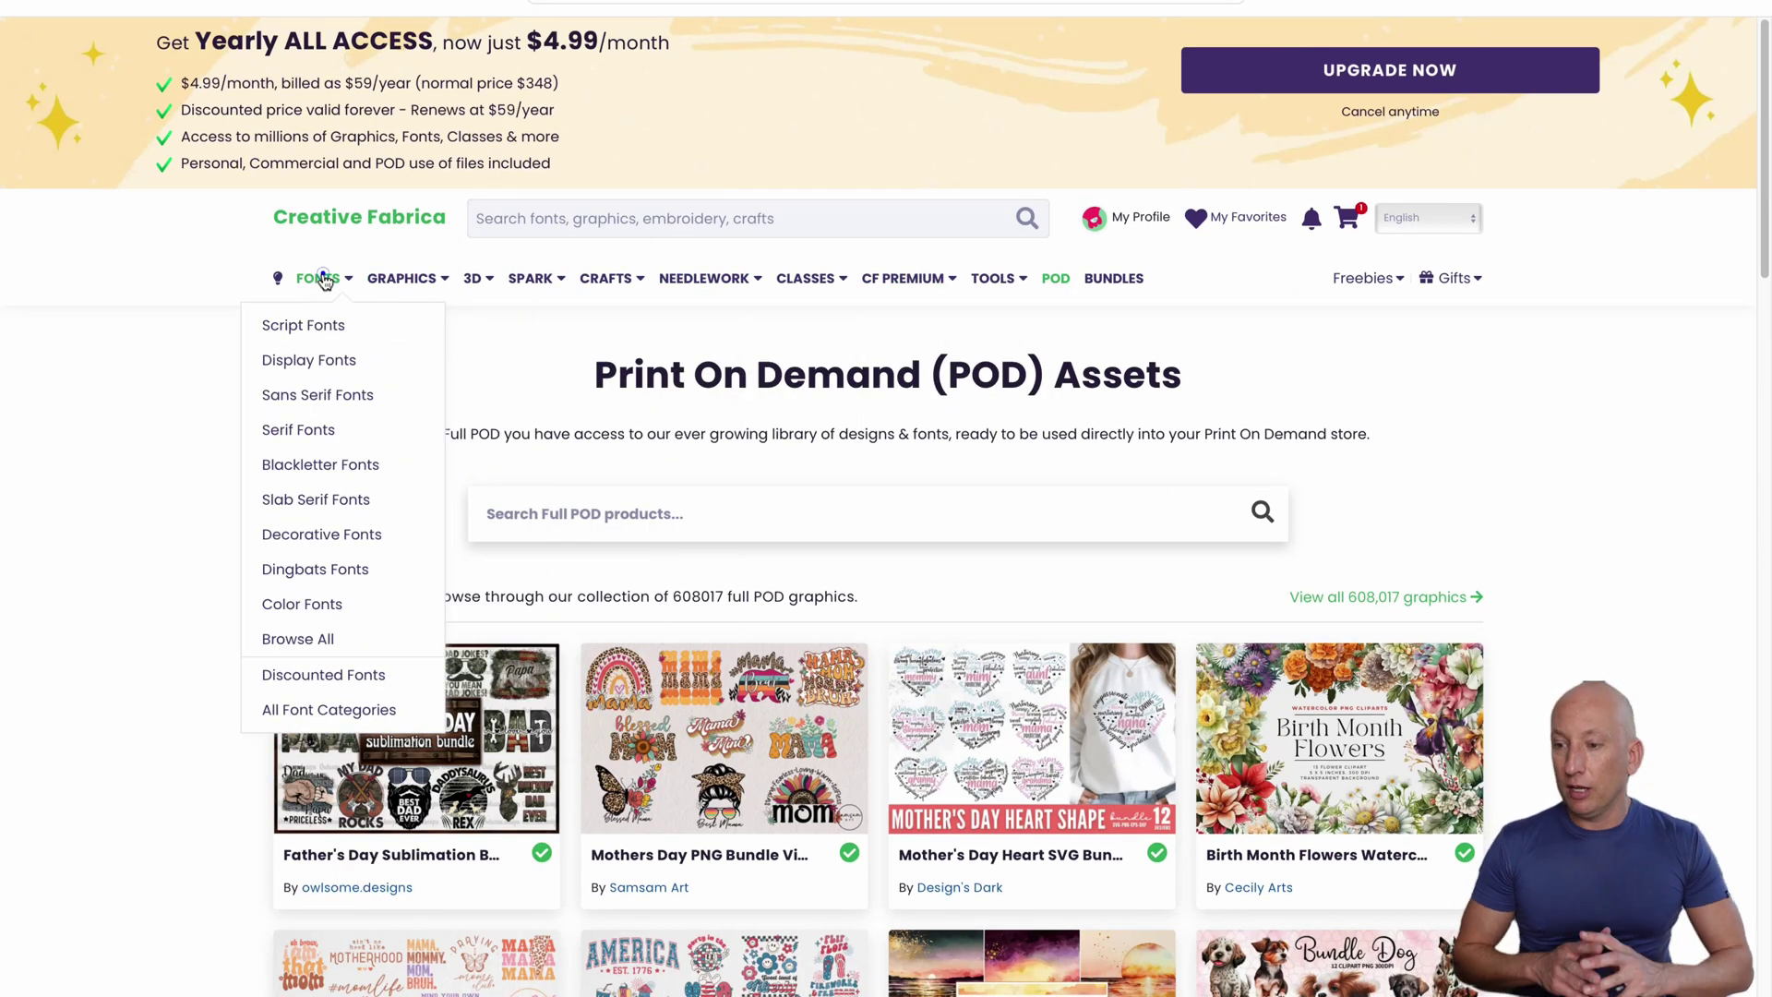
{"action": "left_click", "coordinate": [326, 279]}
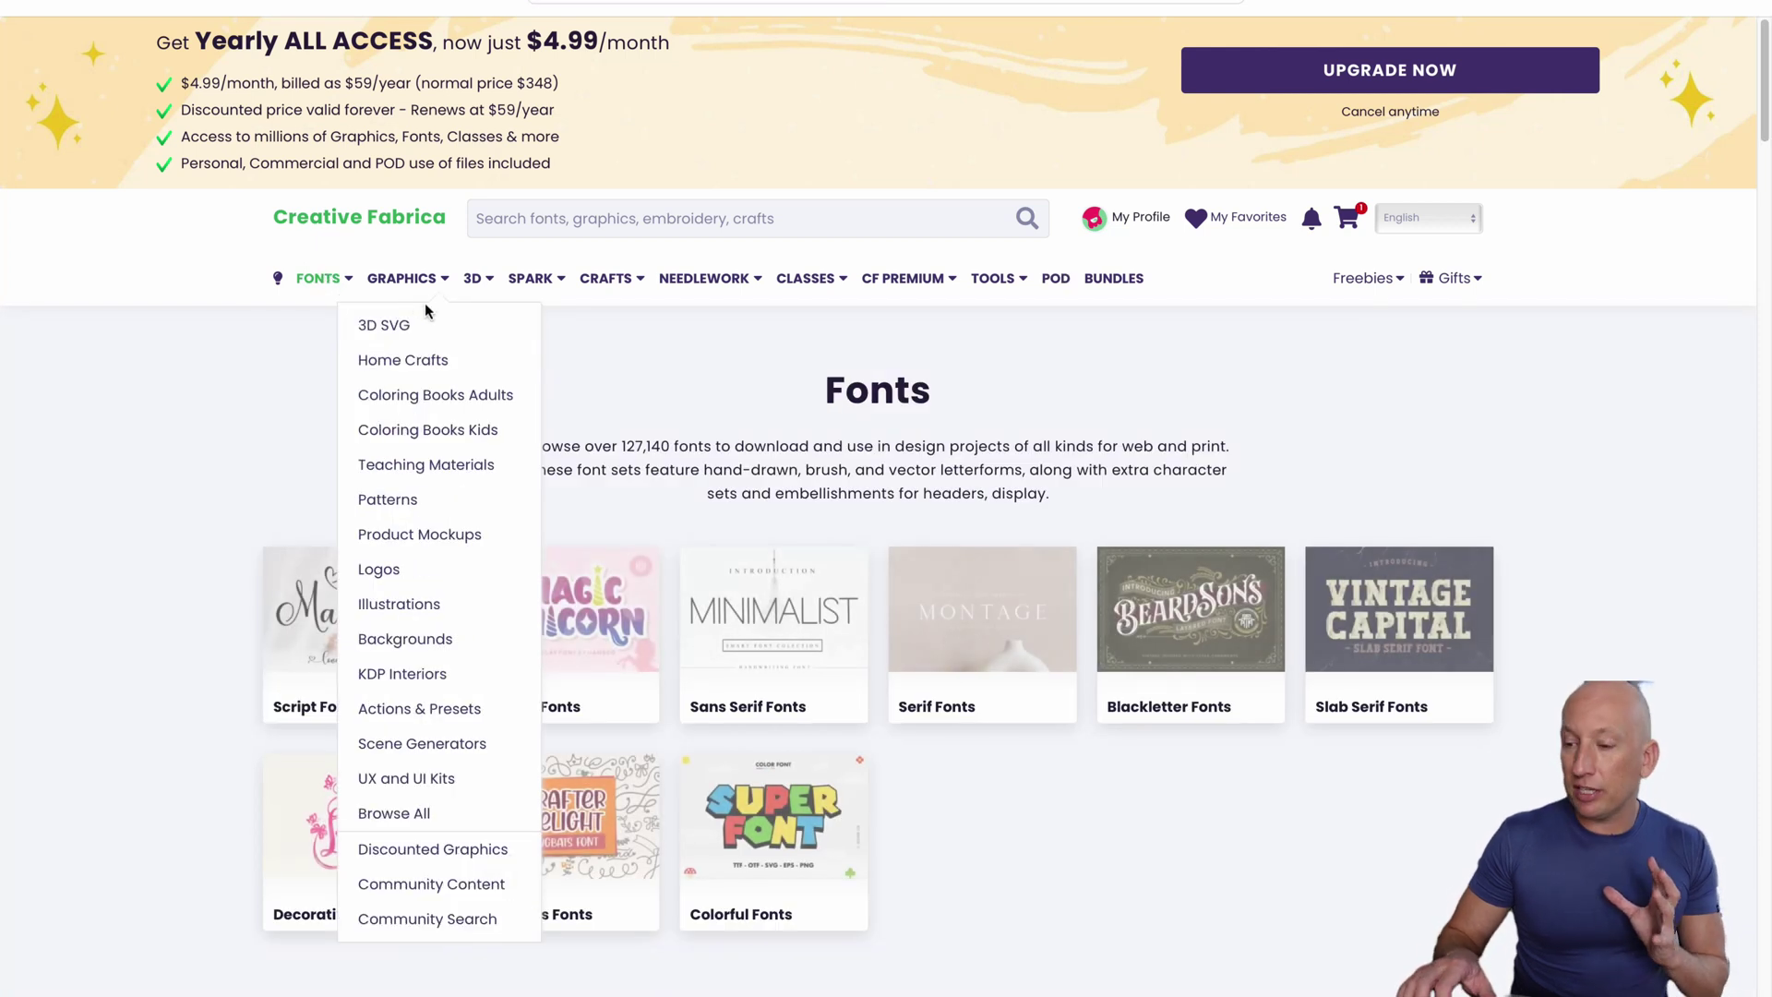
{"action": "left_click_drag", "start_coordinate": [699, 452], "coordinate": [849, 467]}
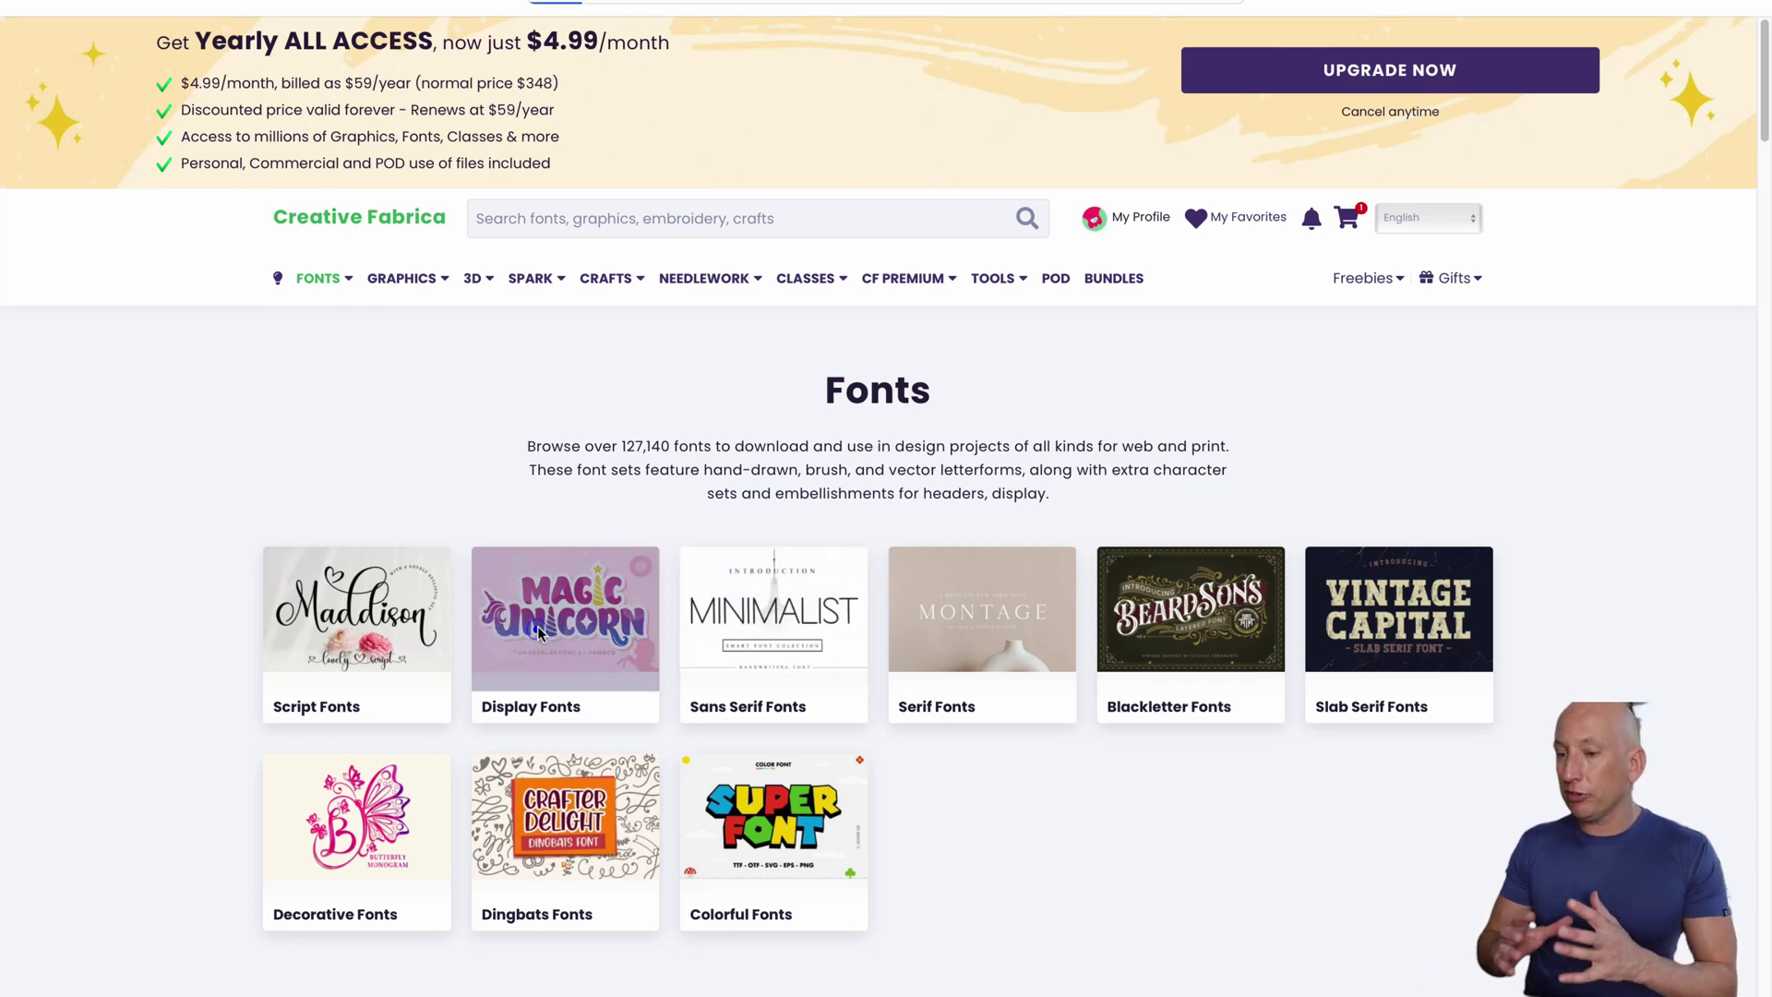
- Browse Display Fonts, view the Party Days font page, then return to the listing
{"action": "left_click", "coordinate": [545, 634]}
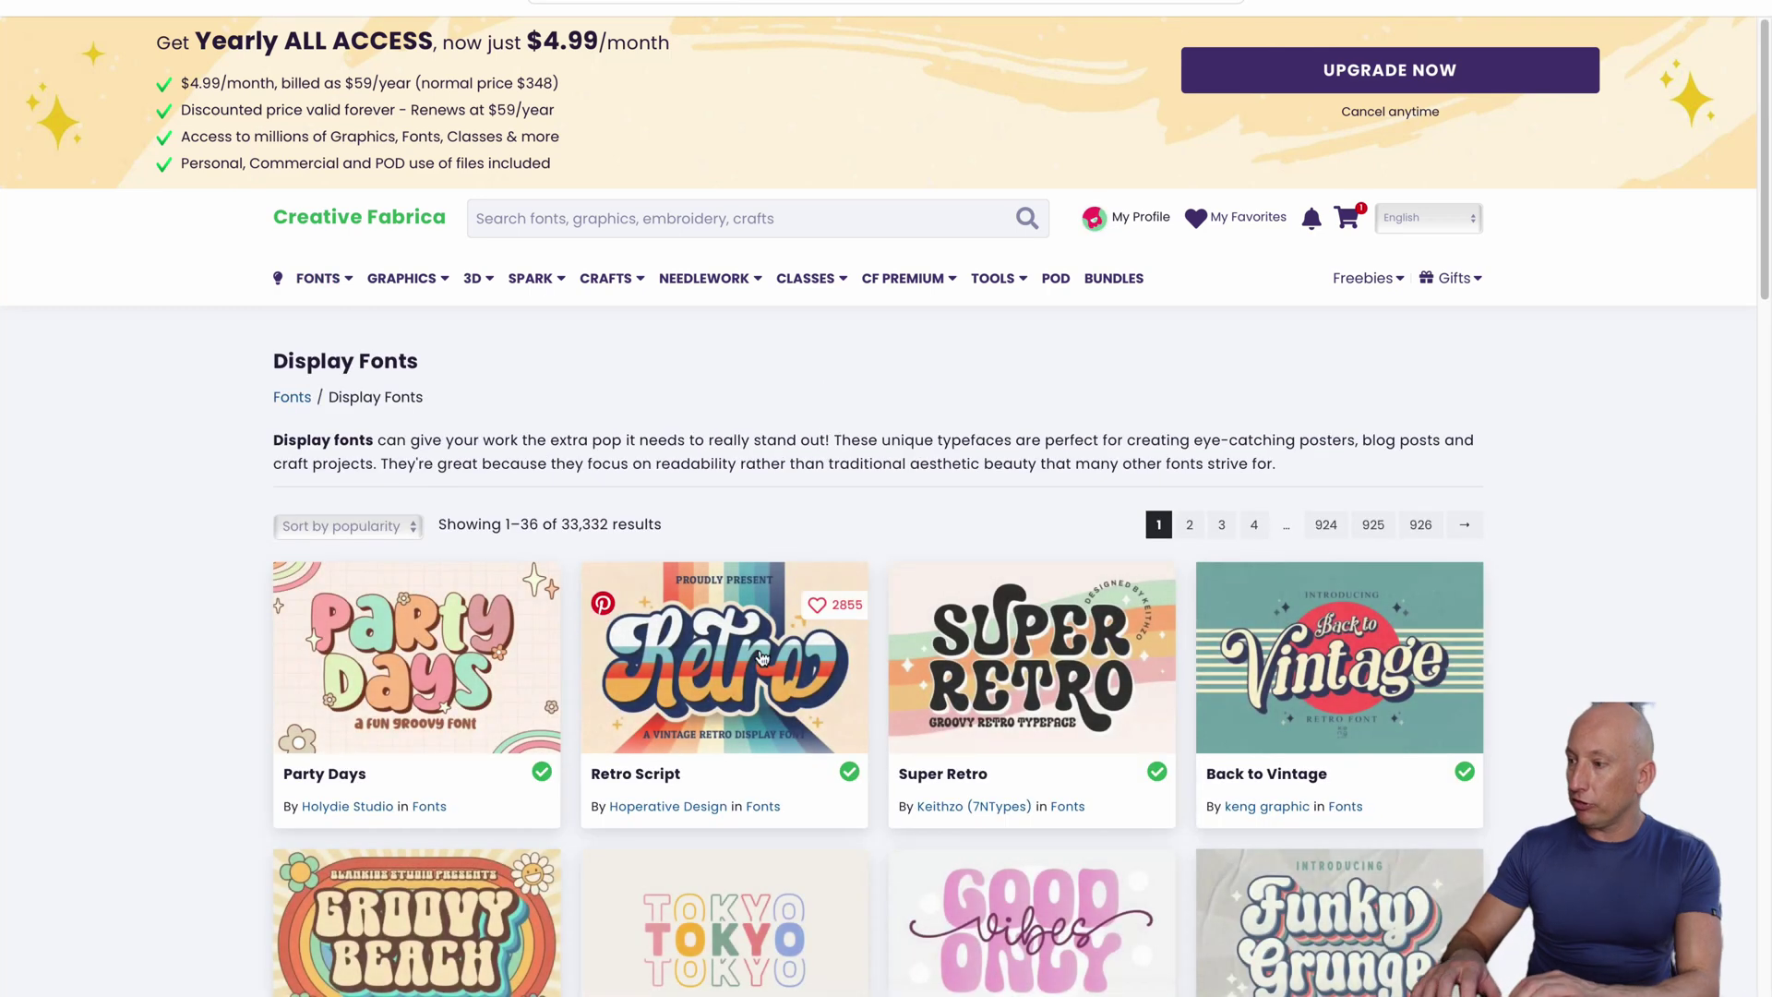
{"action": "scroll", "coordinate": [748, 696], "scroll_direction": "down", "scroll_amount": 1}
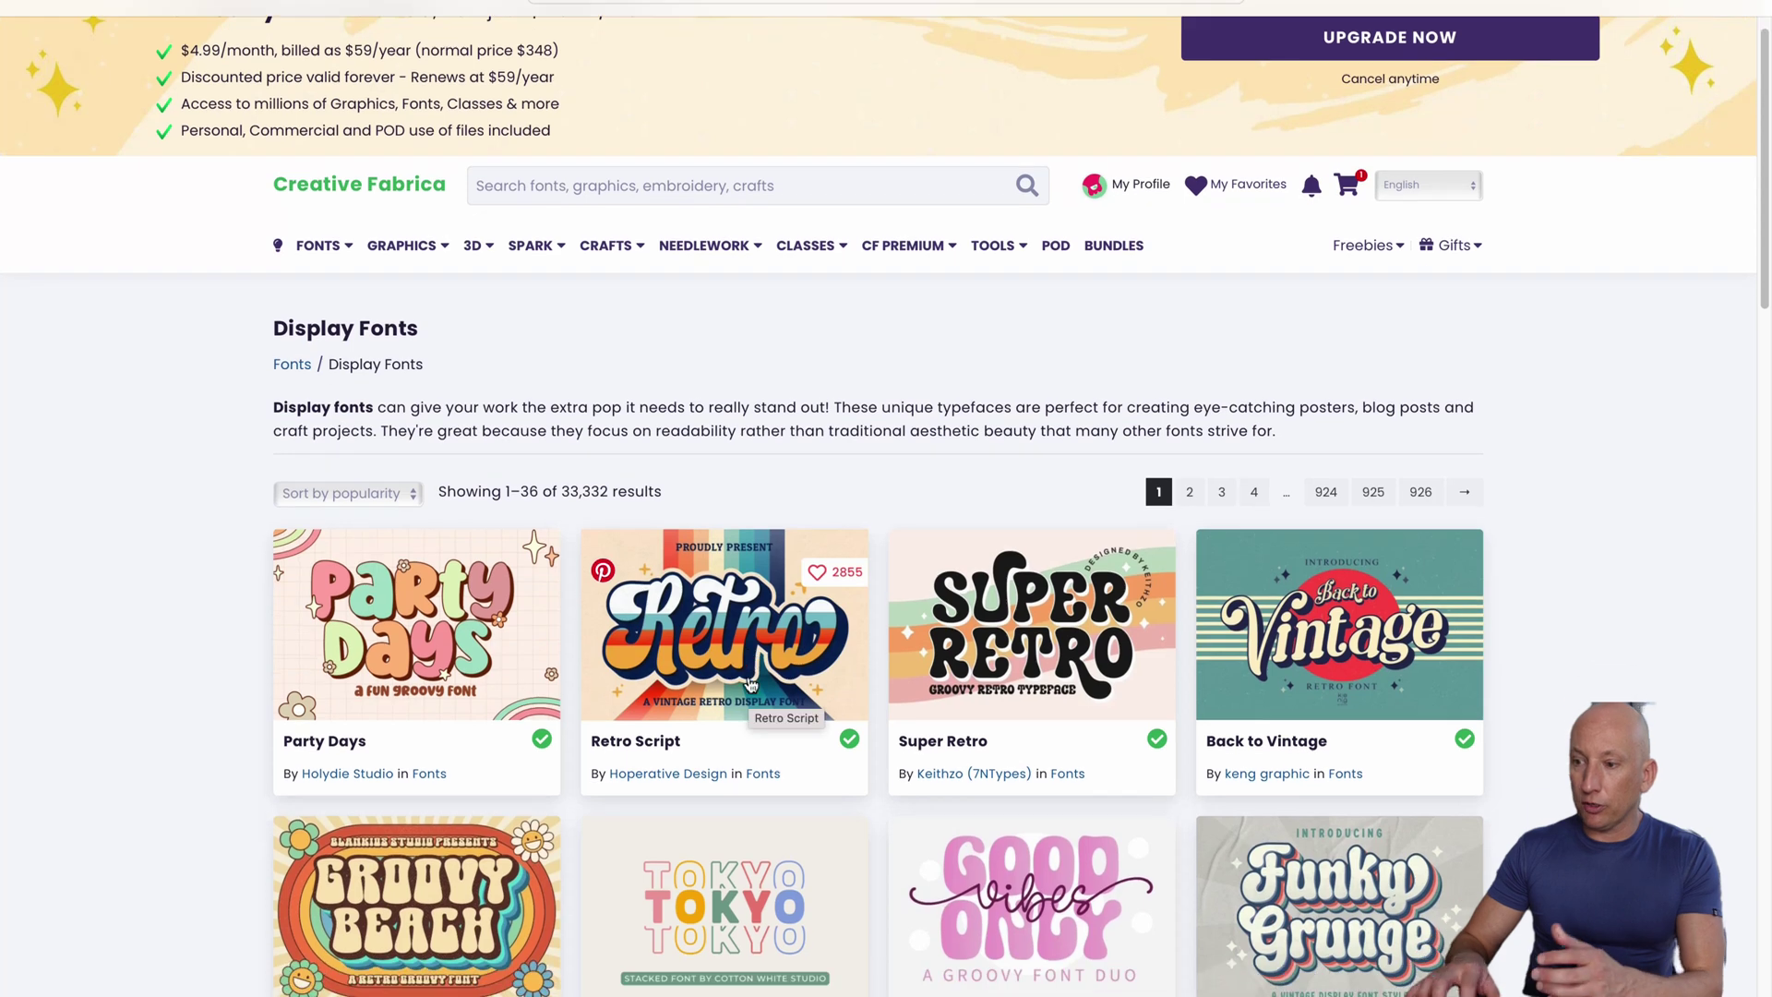
{"action": "scroll", "coordinate": [802, 631], "scroll_direction": "down", "scroll_amount": 3}
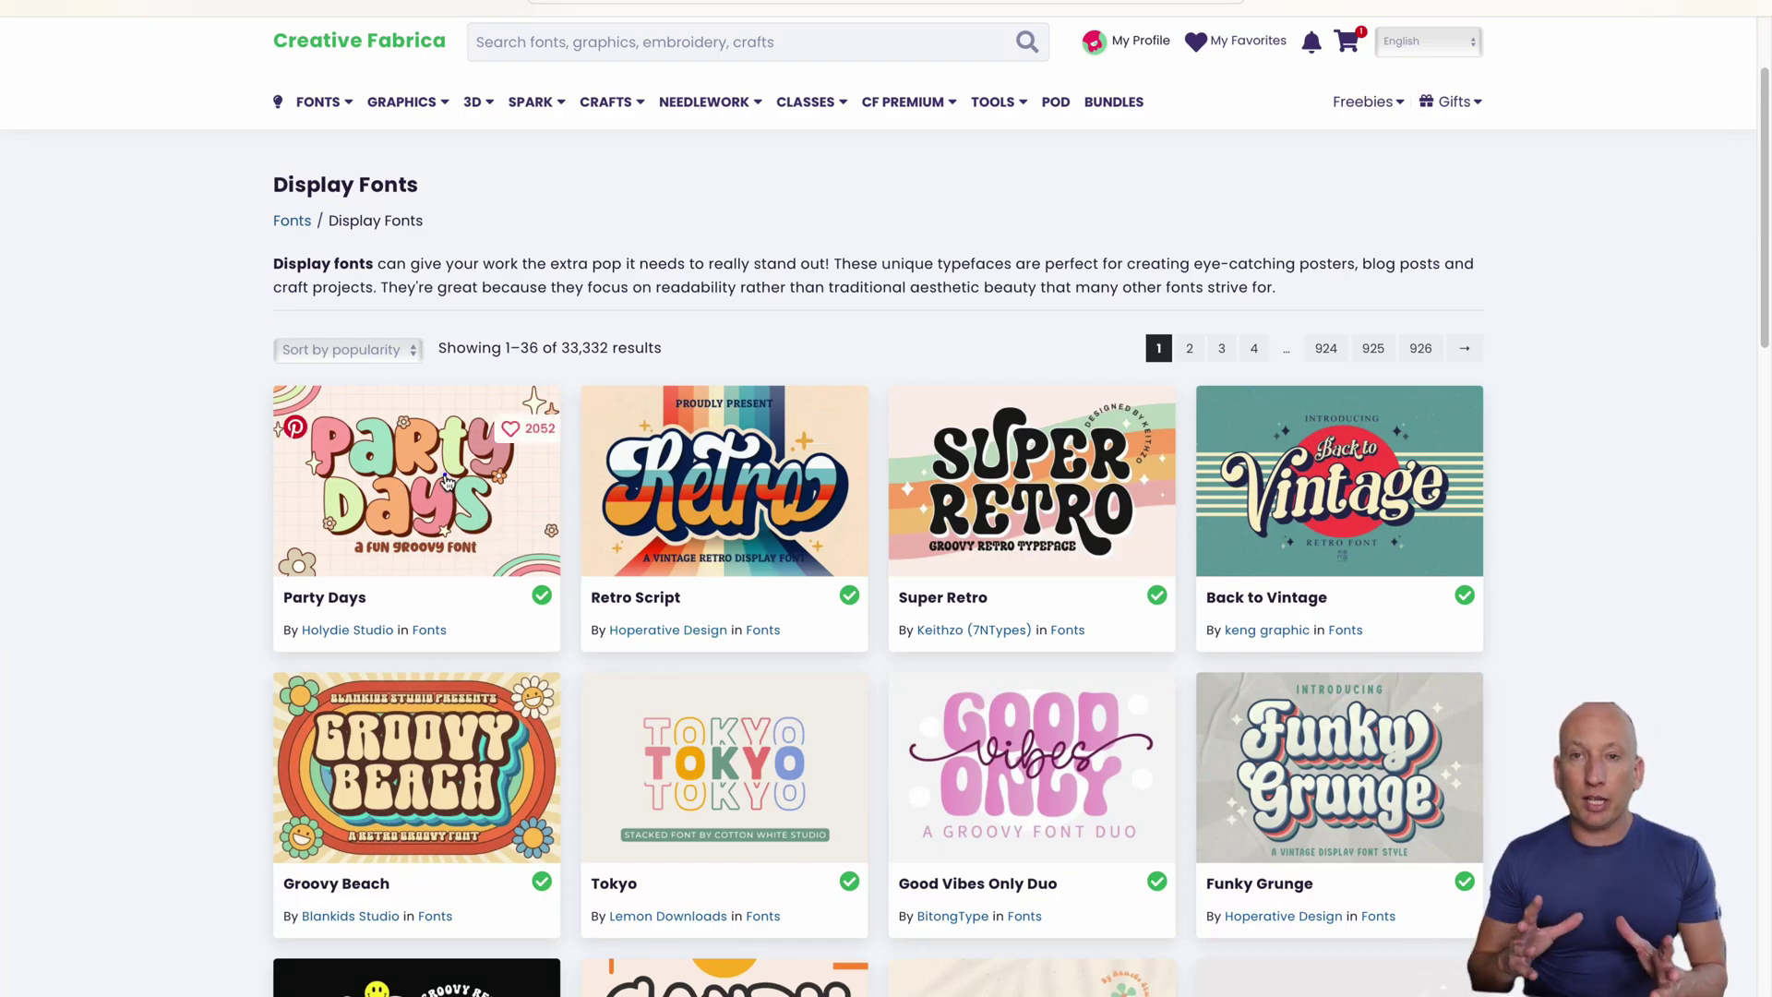
{"action": "left_click", "coordinate": [559, 475]}
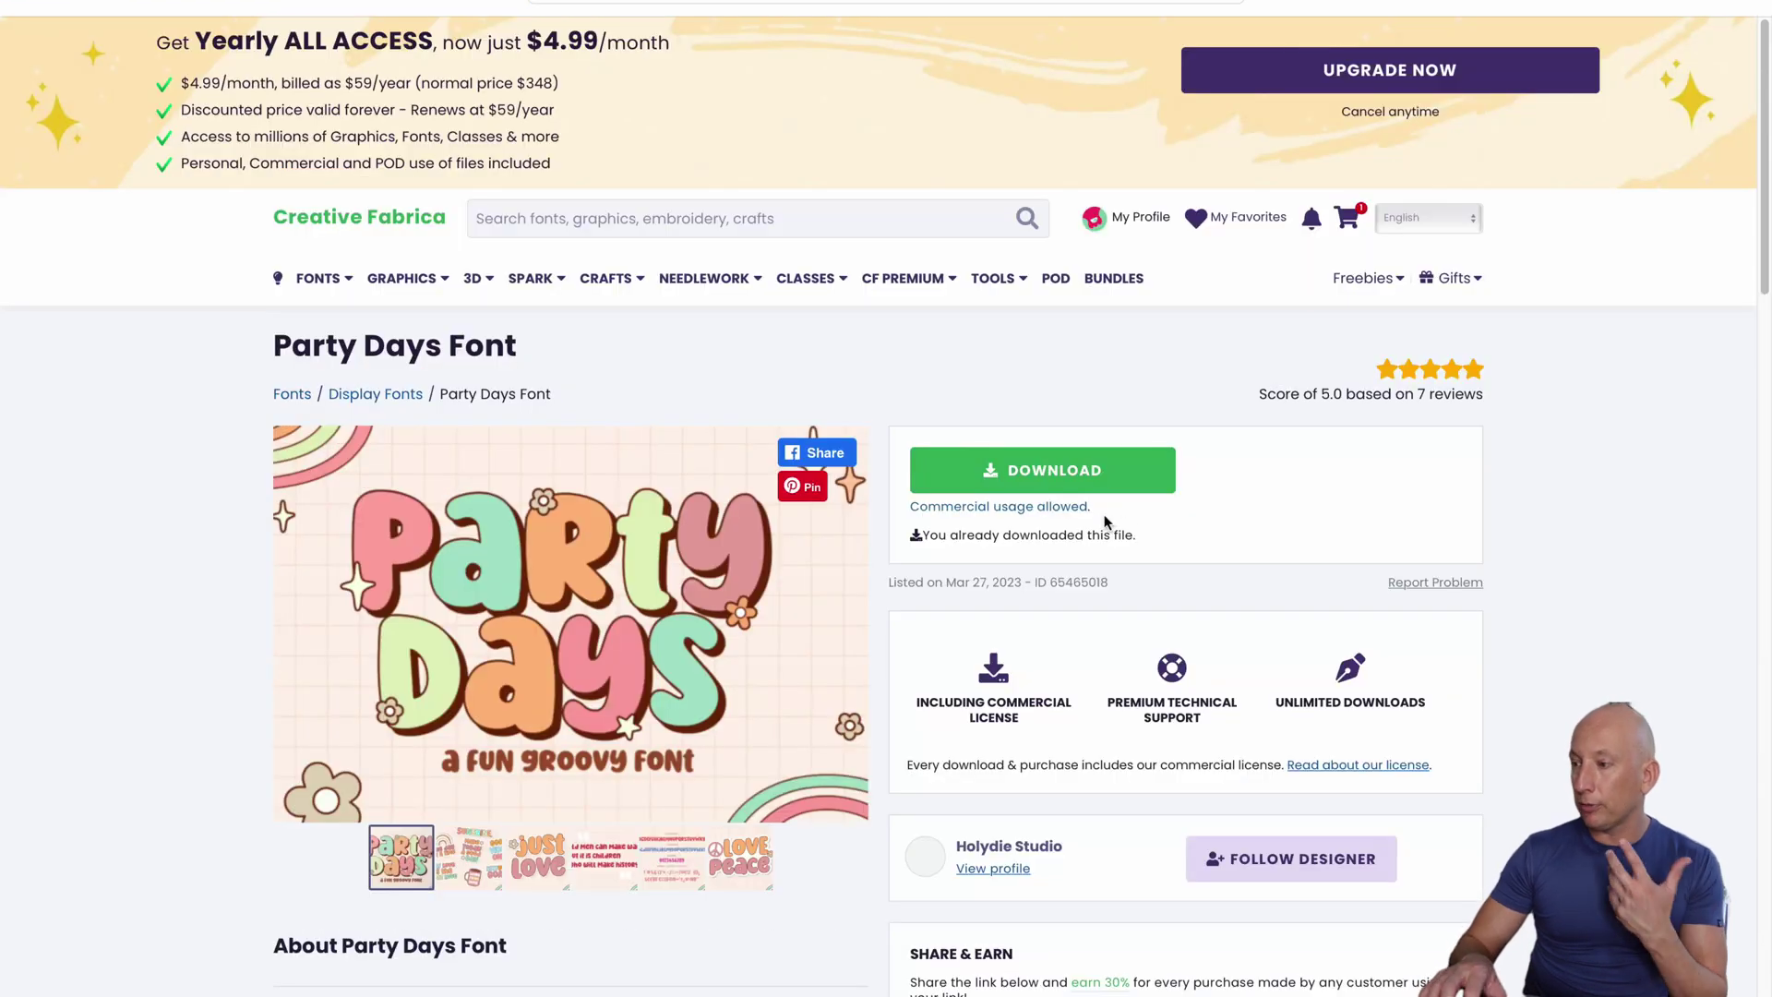
{"action": "left_click_drag", "start_coordinate": [1094, 507], "coordinate": [911, 507]}
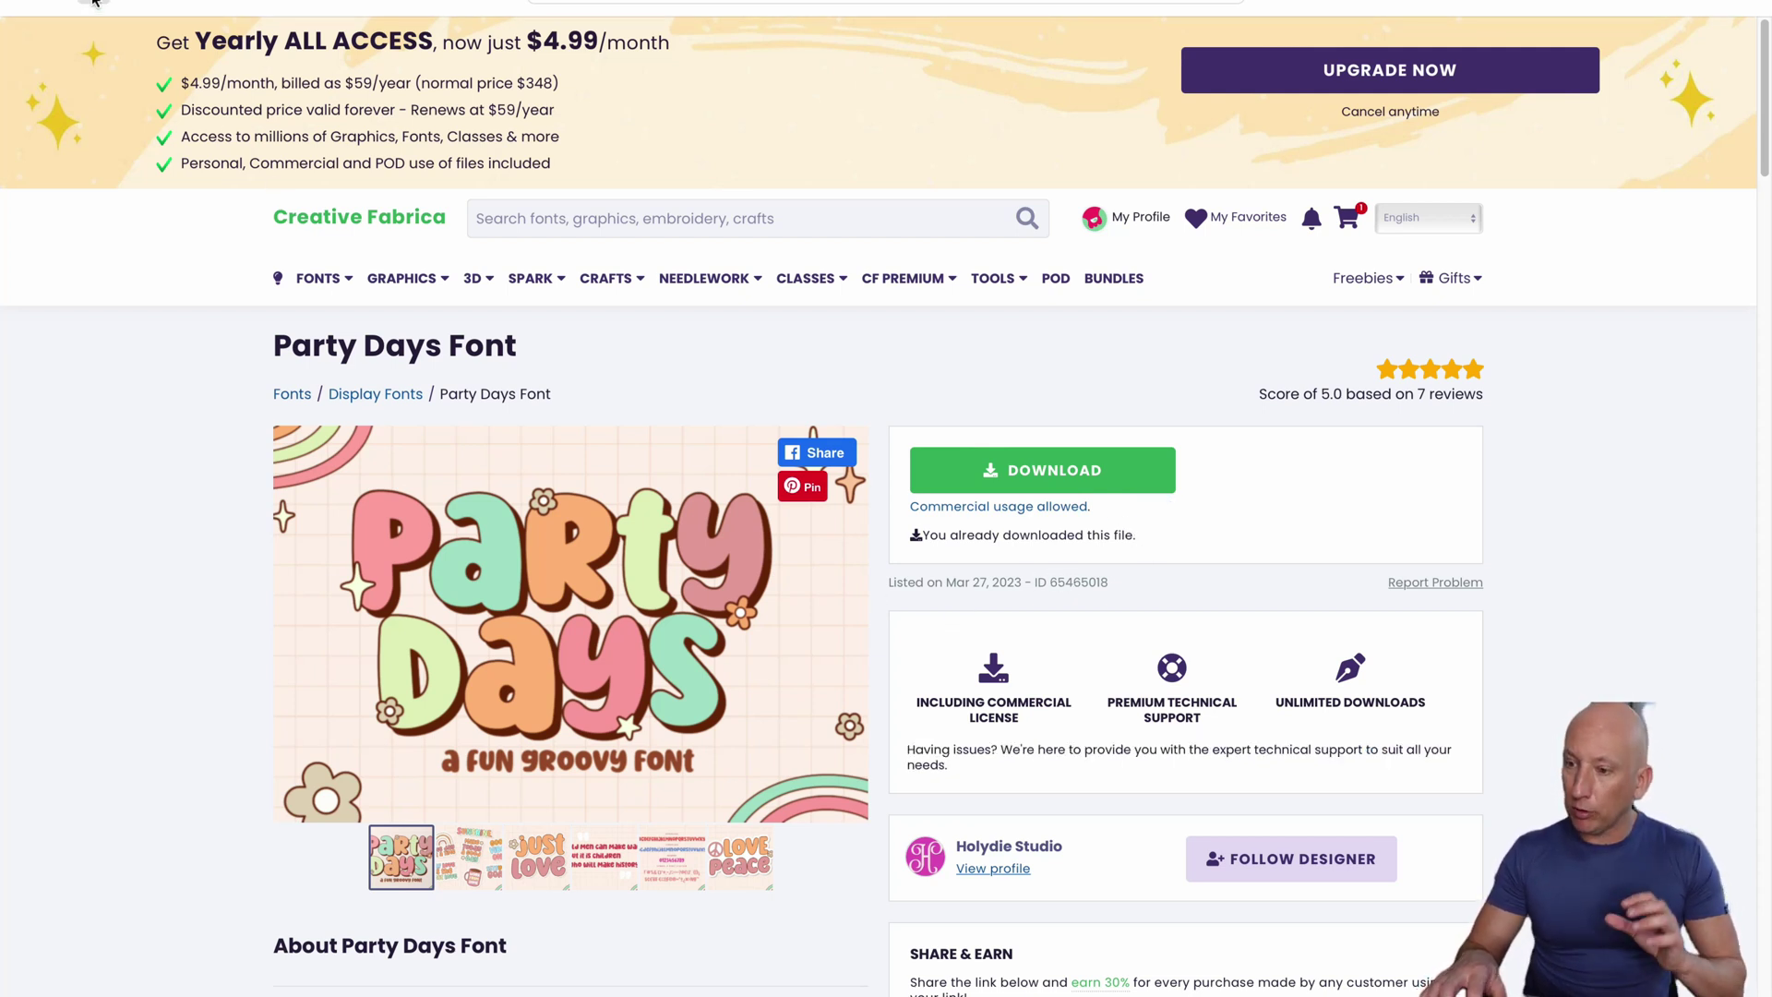
{"action": "left_click", "coordinate": [92, 2]}
{"action": "scroll", "coordinate": [738, 350], "scroll_direction": "up", "scroll_amount": 2}
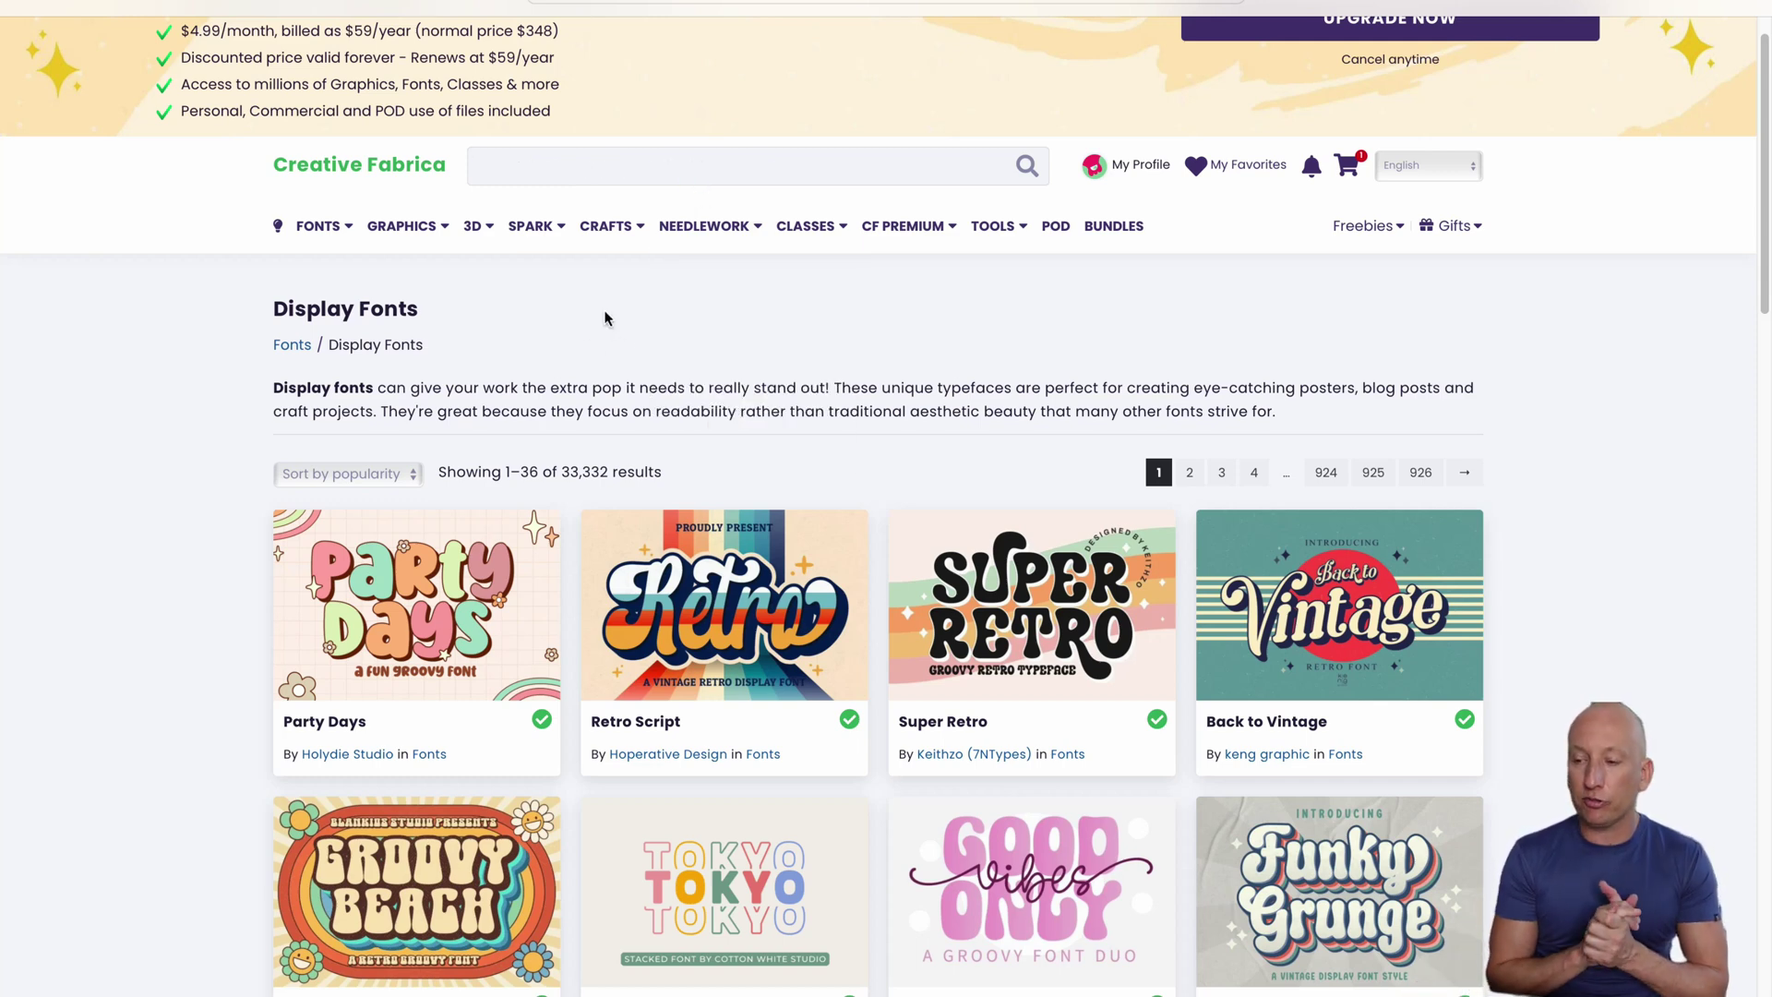
- Open the Serif Fonts listing and view the Milk and Honey font page
{"action": "mouse_move", "coordinate": [309, 229]}
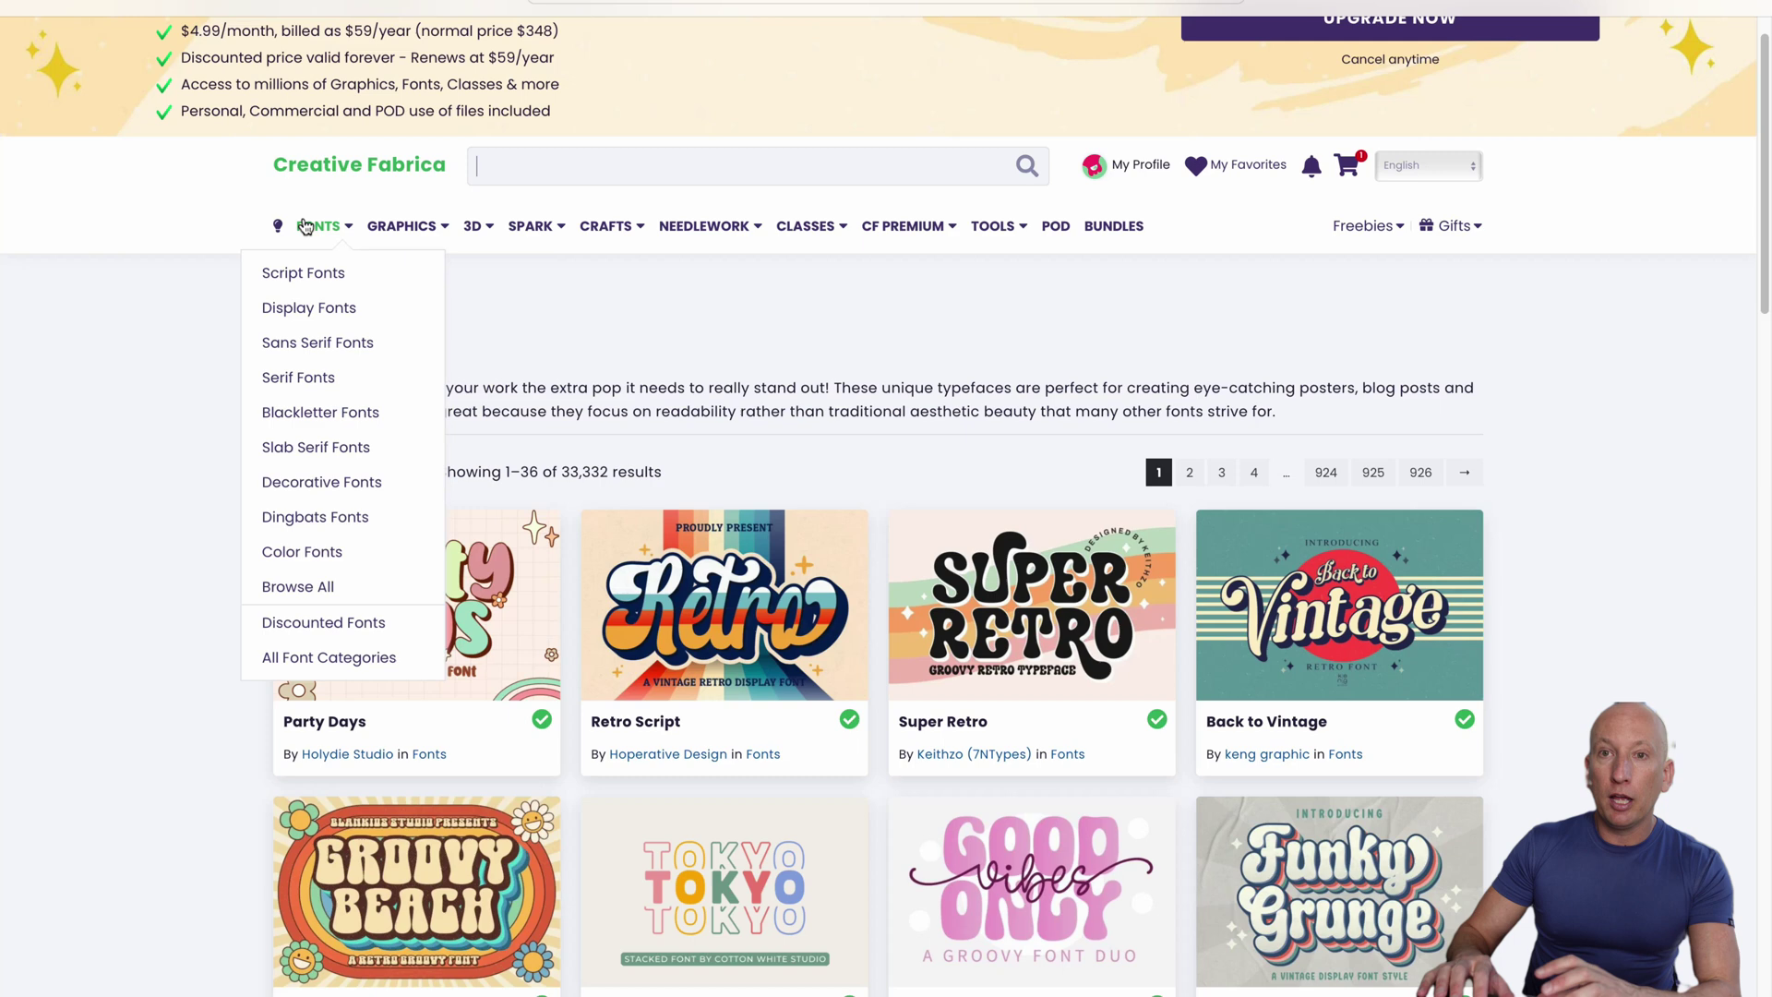
{"action": "left_click", "coordinate": [318, 371]}
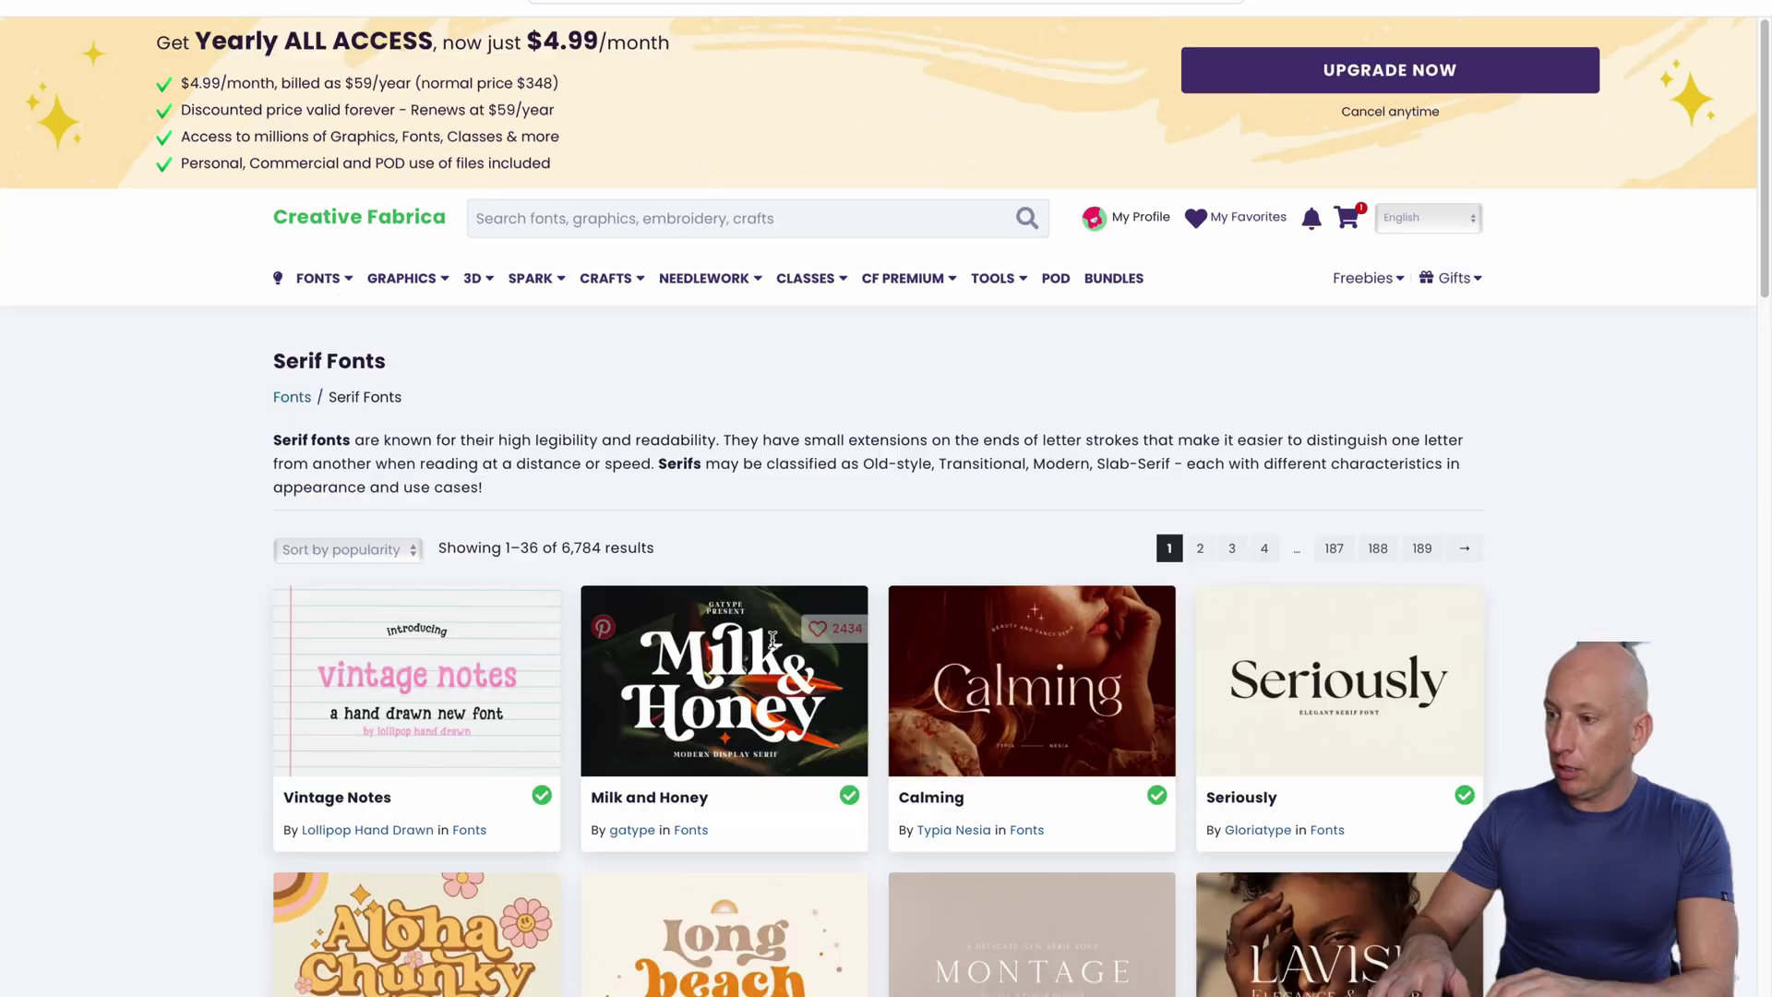
{"action": "left_click", "coordinate": [690, 773]}
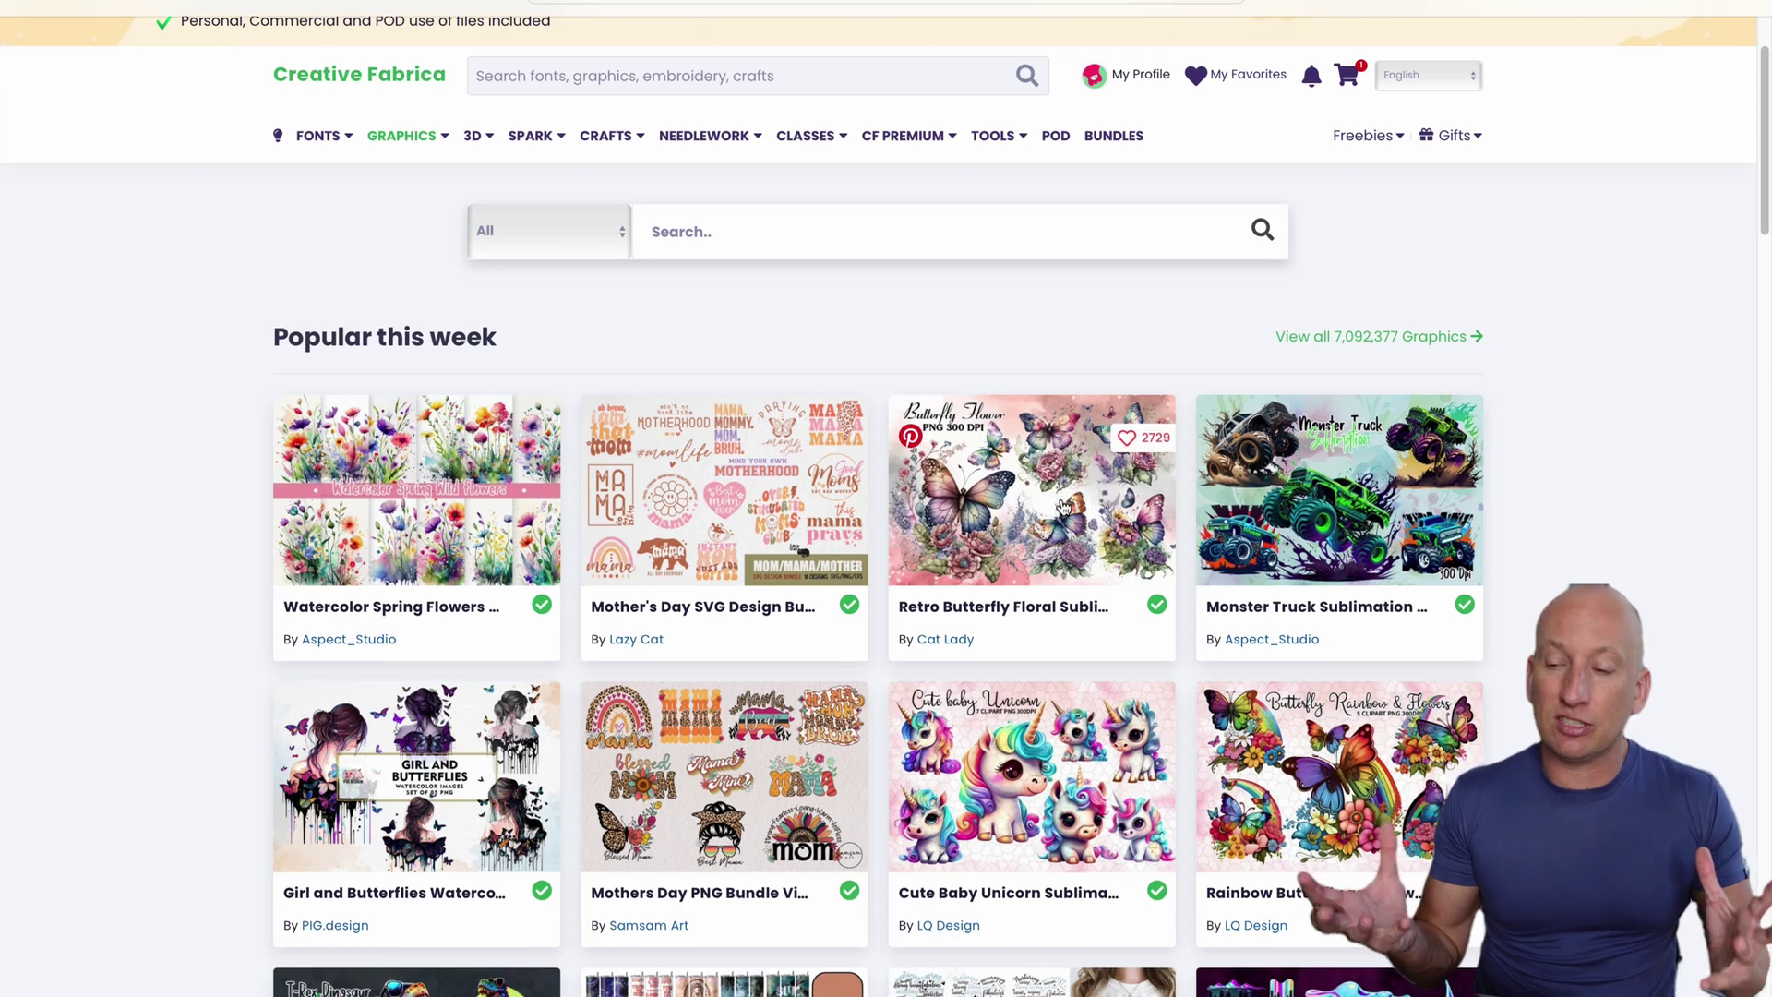
{"action": "scroll", "coordinate": [1052, 495], "scroll_direction": "down", "scroll_amount": 4}
{"action": "scroll", "coordinate": [1001, 612], "scroll_direction": "down", "scroll_amount": 4}
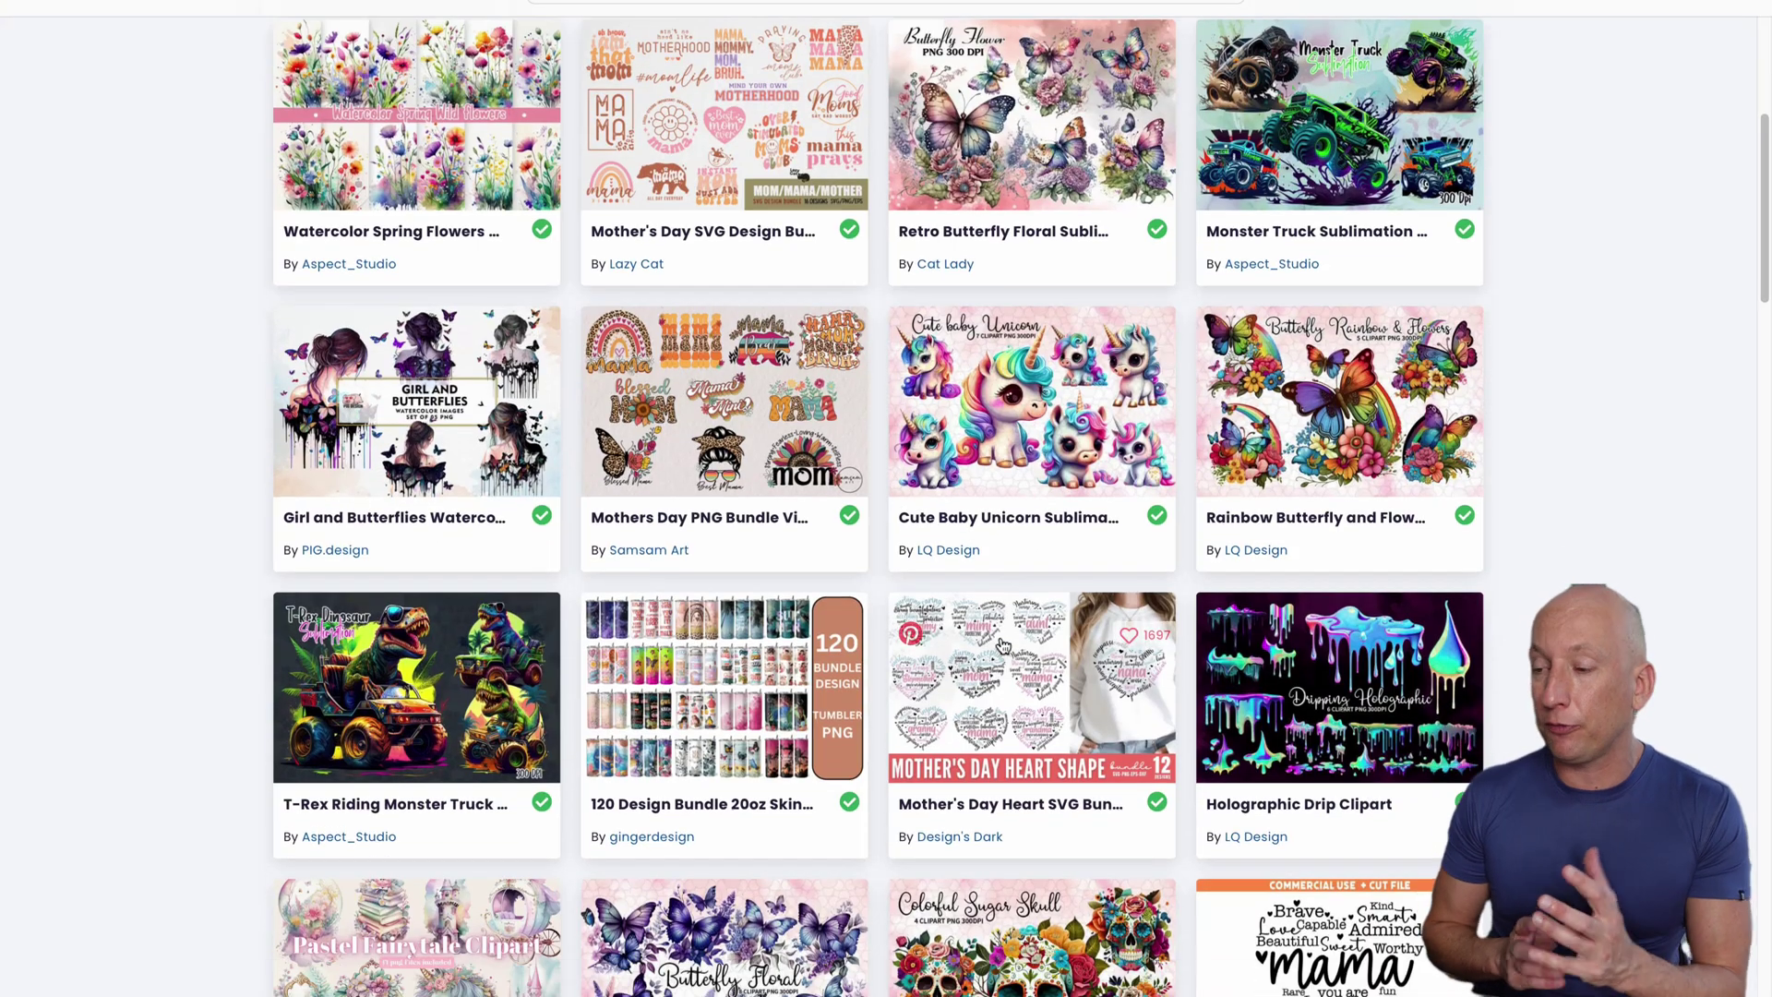
{"action": "scroll", "coordinate": [949, 633], "scroll_direction": "down", "scroll_amount": 4}
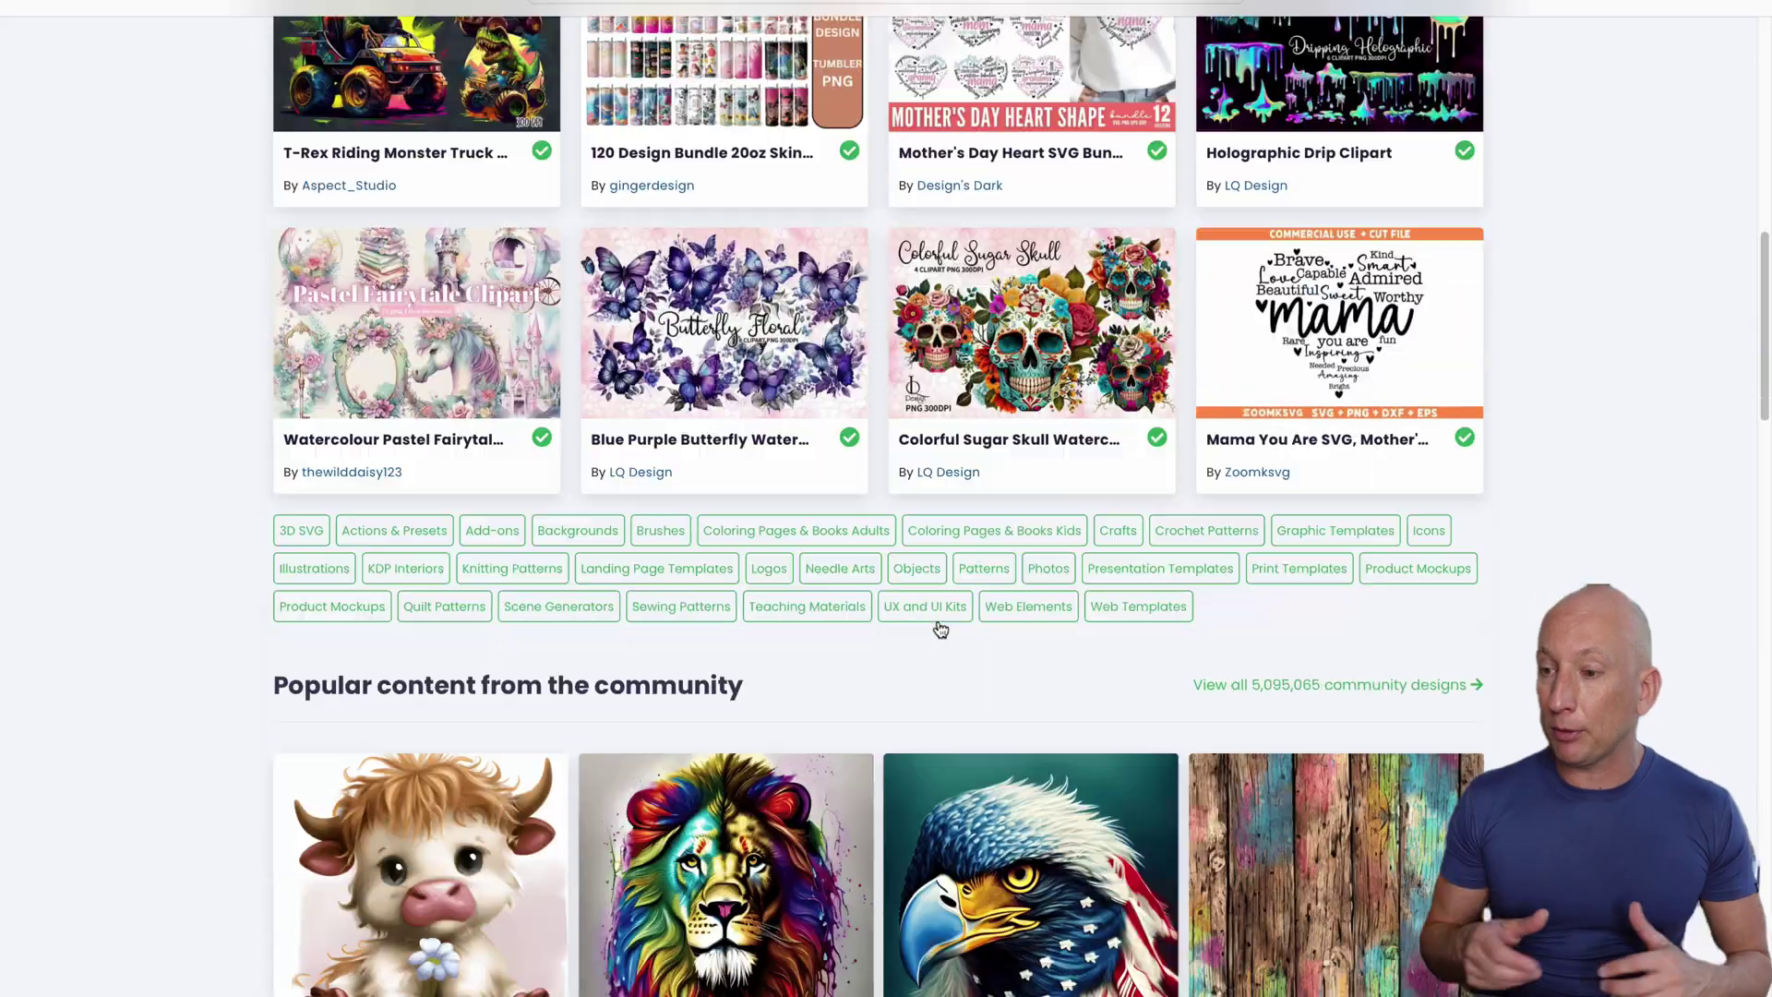
{"action": "scroll", "coordinate": [1072, 488], "scroll_direction": "up", "scroll_amount": 6}
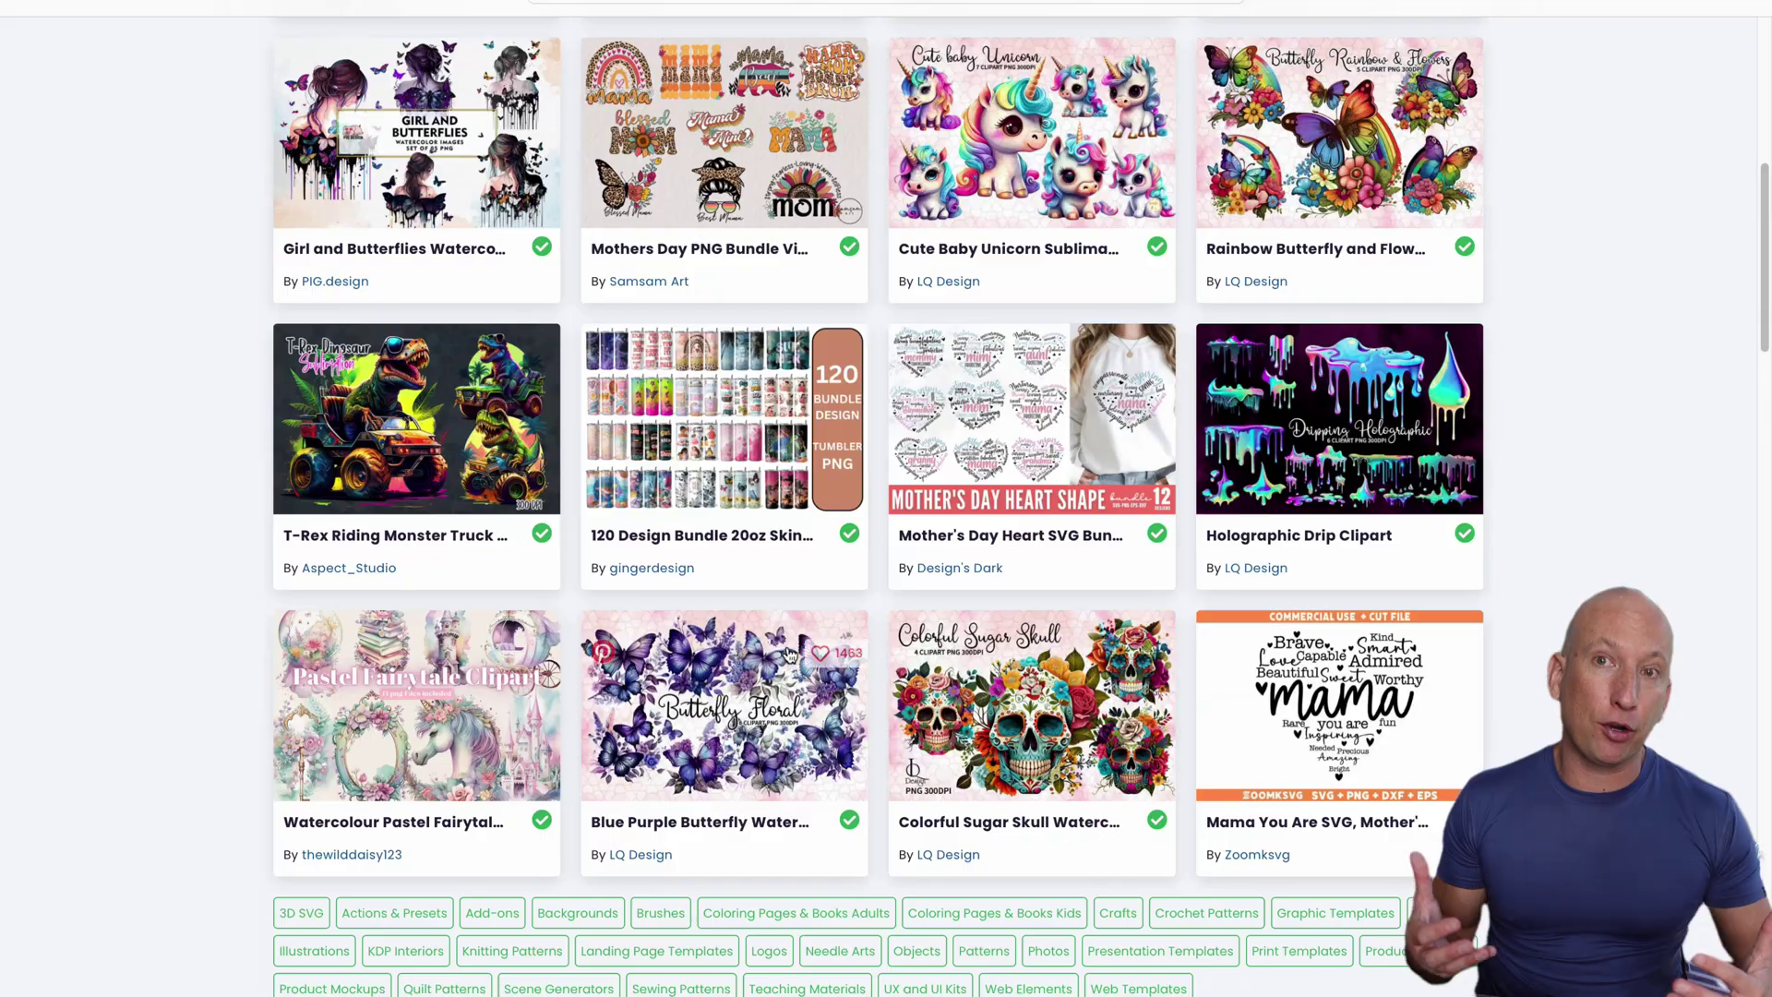
{"action": "scroll", "coordinate": [1072, 487], "scroll_direction": "up", "scroll_amount": 6}
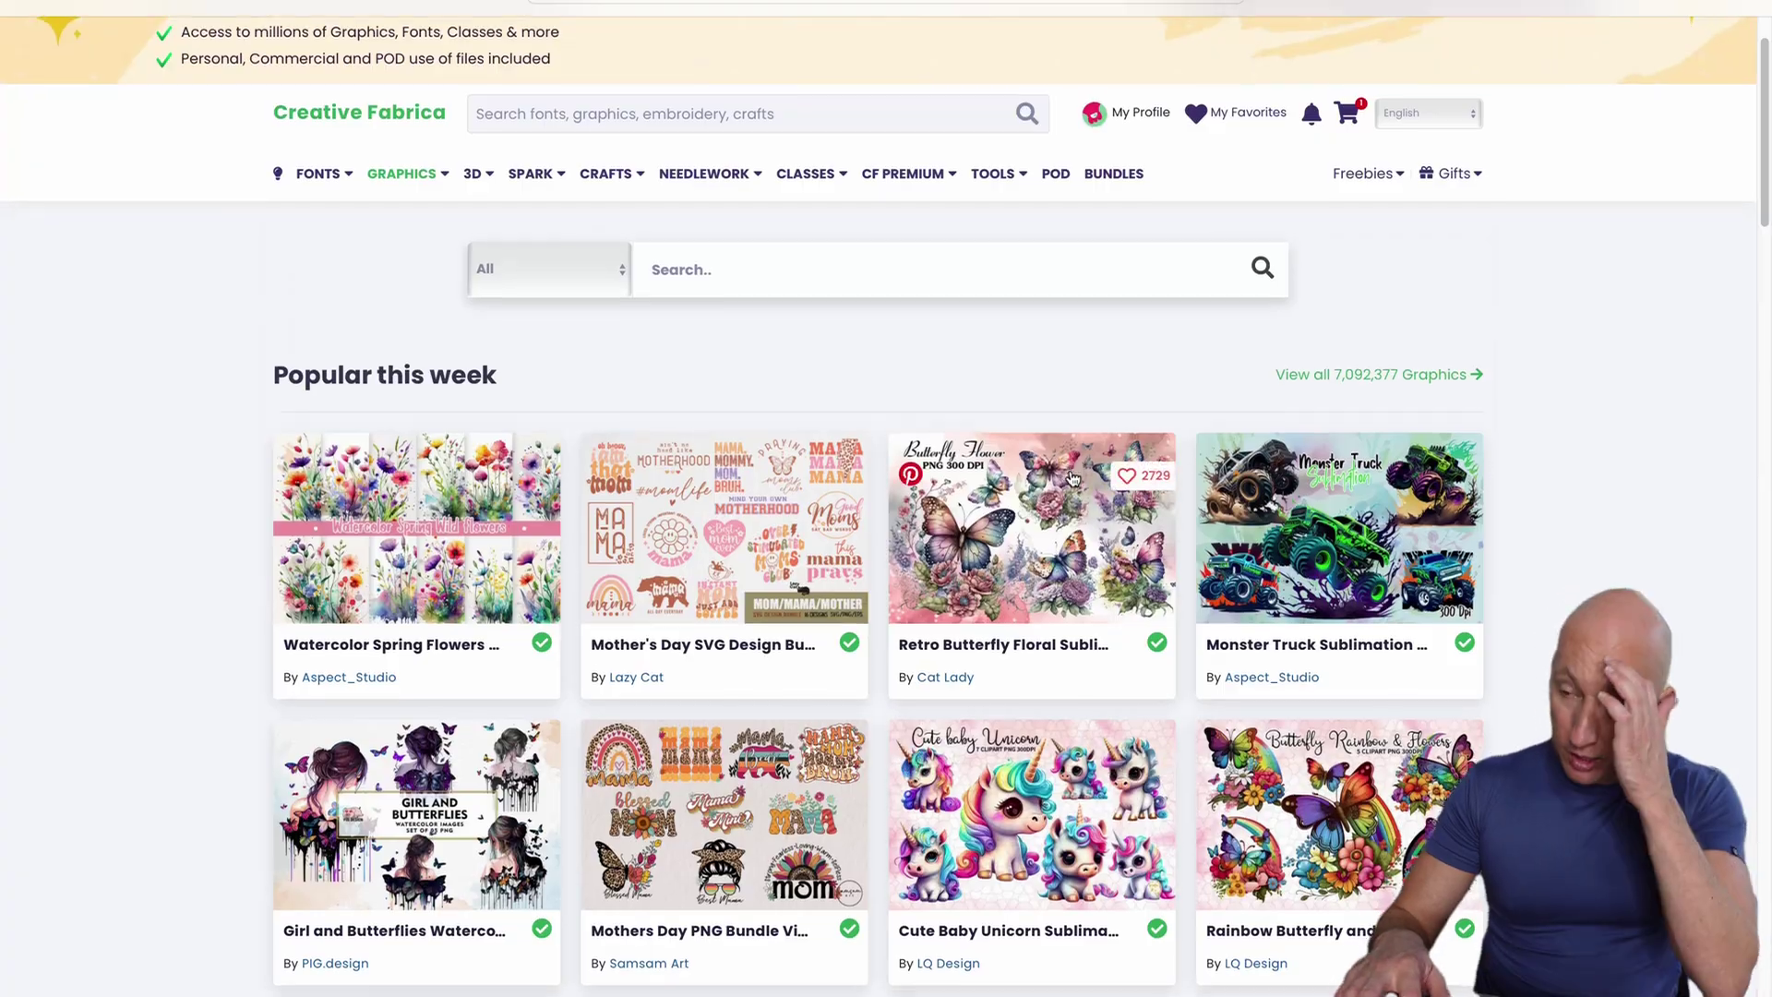
{"action": "scroll", "coordinate": [1061, 499], "scroll_direction": "down", "scroll_amount": 1}
{"action": "scroll", "coordinate": [1029, 602], "scroll_direction": "down", "scroll_amount": 2}
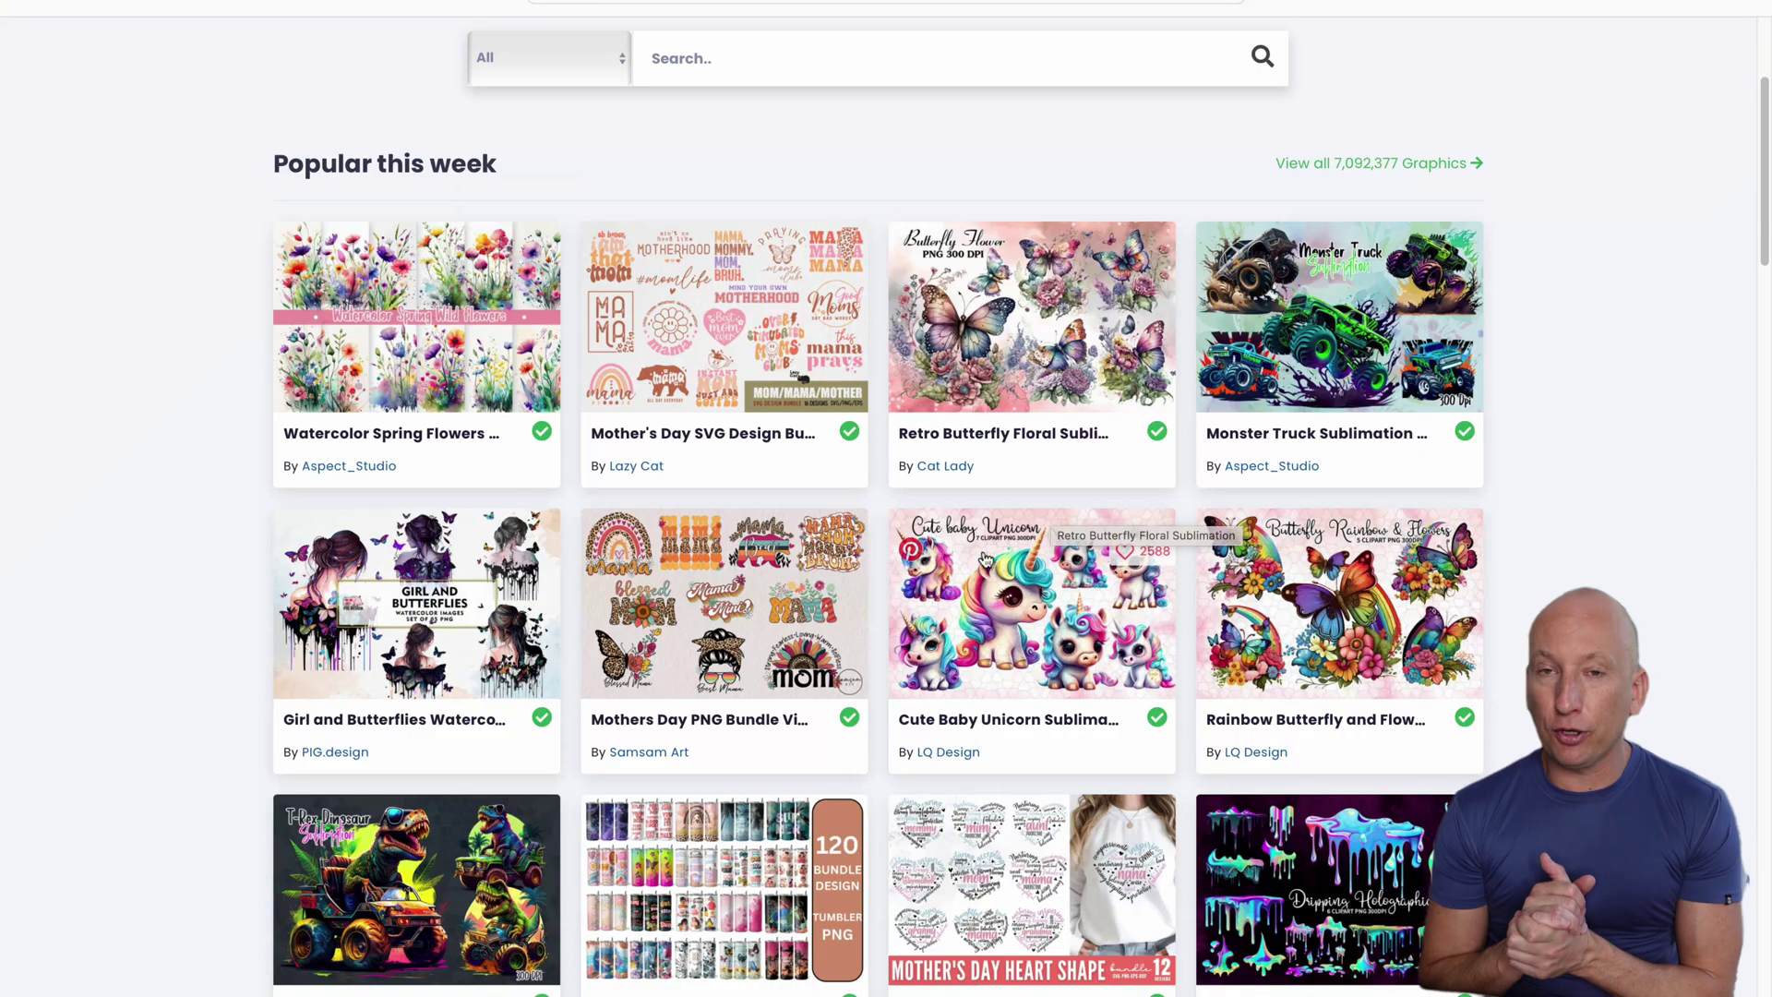
{"action": "scroll", "coordinate": [1045, 681], "scroll_direction": "down", "scroll_amount": 10}
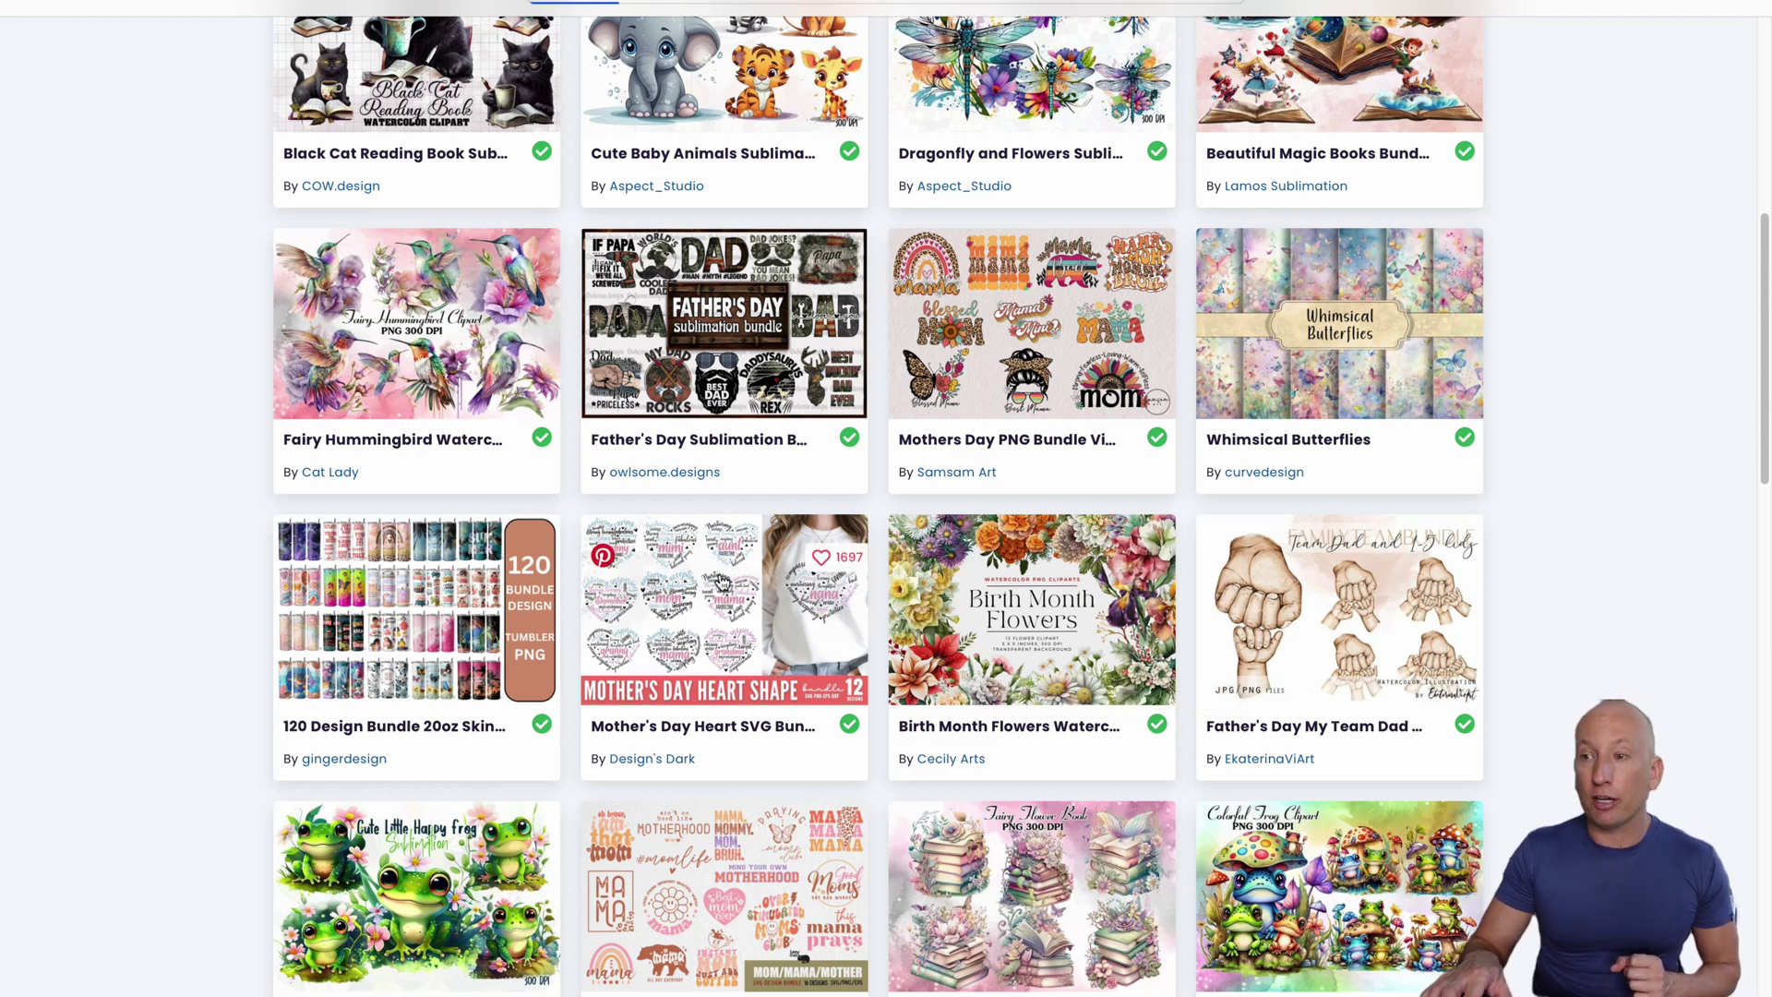
{"action": "left_click", "coordinate": [723, 582]}
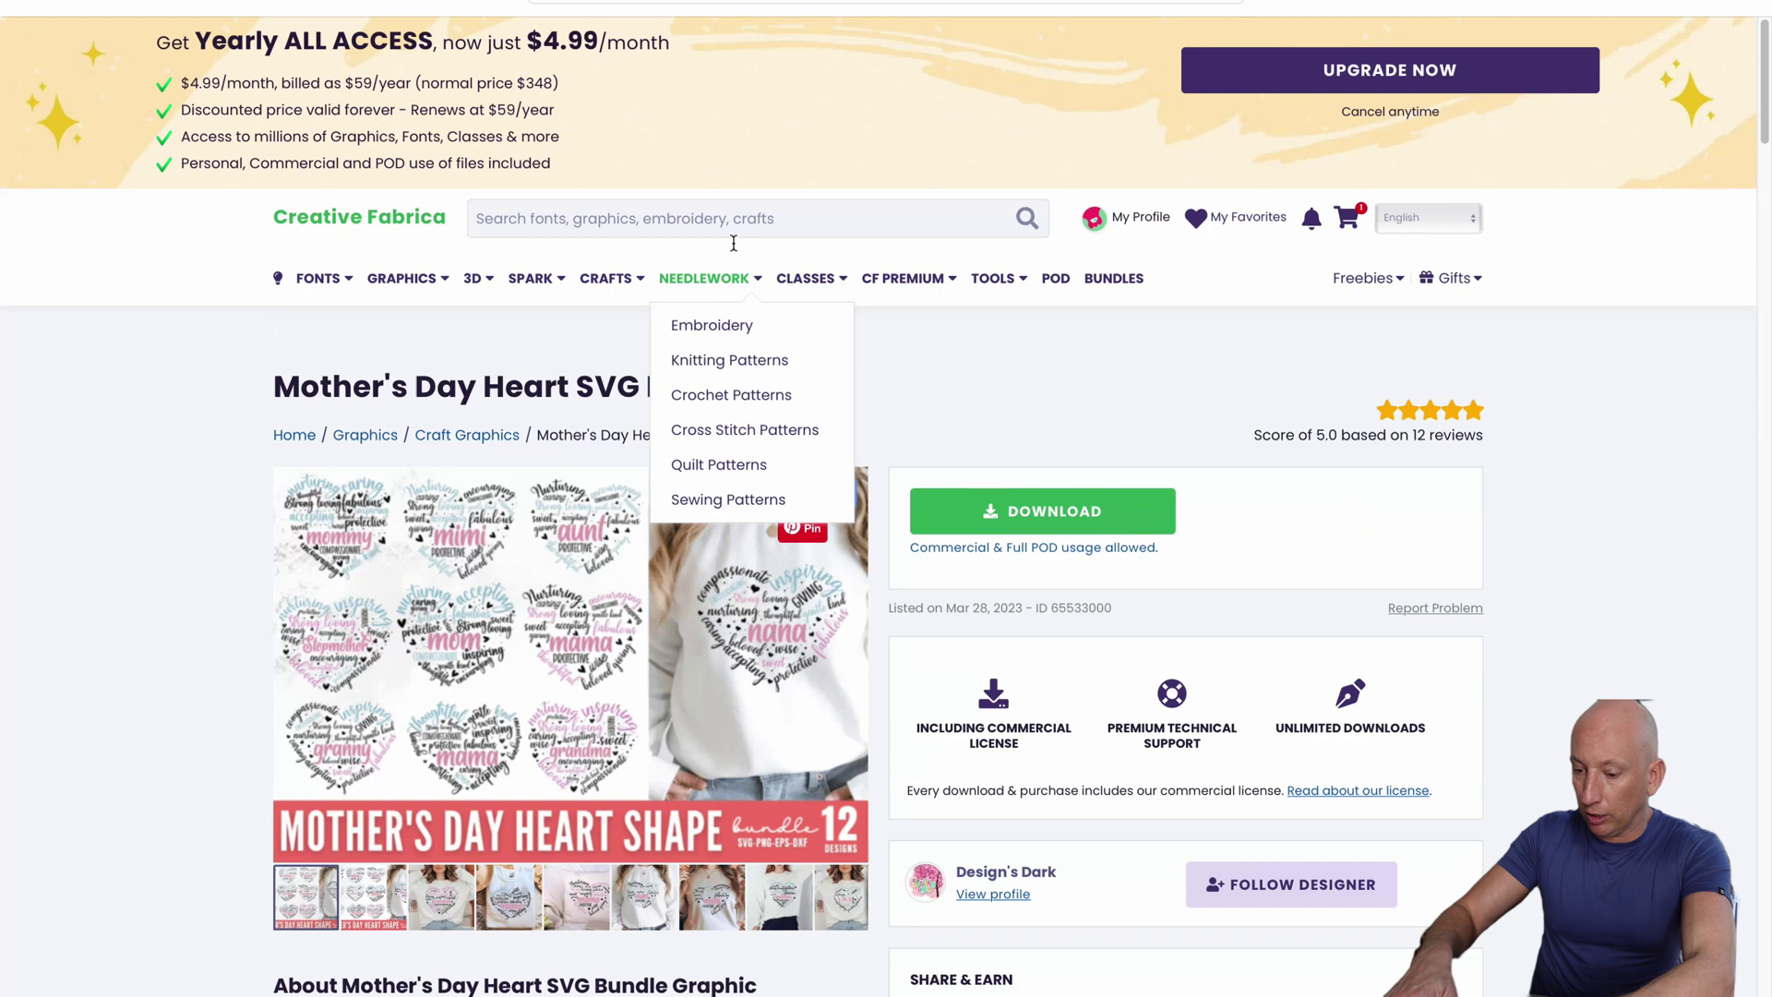
- Search for 'mothers day' and open the Mega Mother's Day SVG Bundle page
{"action": "left_click", "coordinate": [813, 213]}
{"action": "type", "text": "mother"}
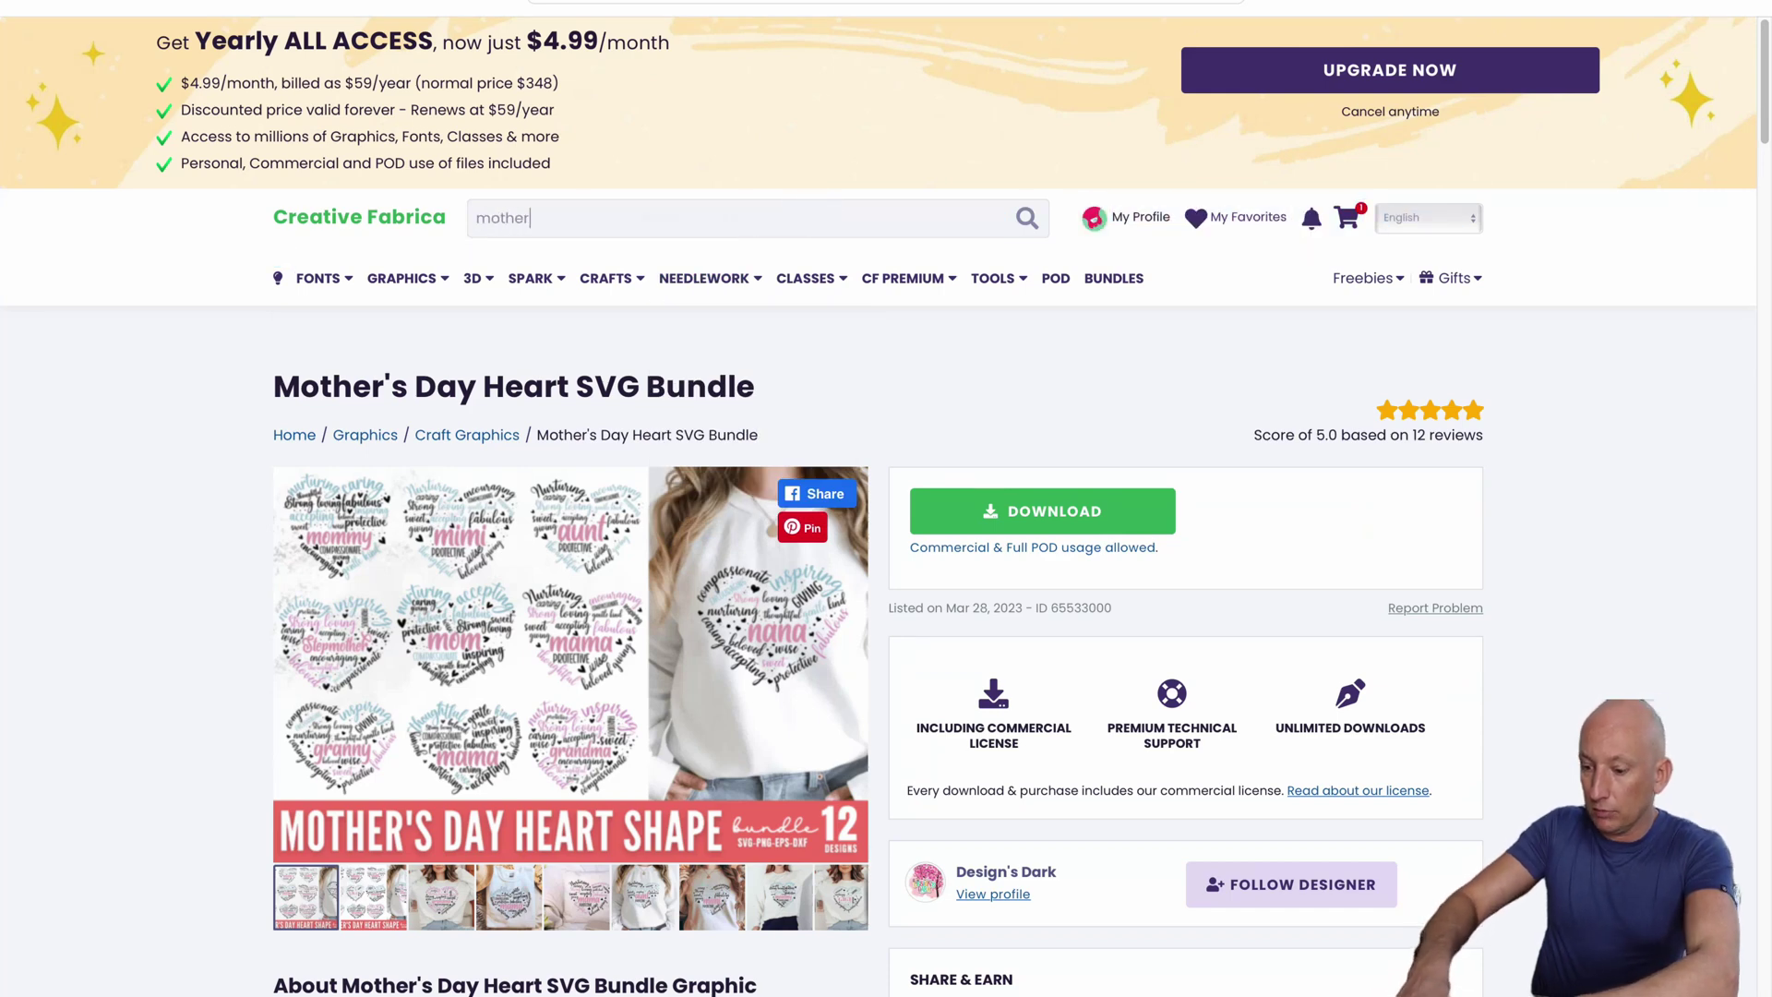
{"action": "type", "text": "s dayt"}
{"action": "key", "text": "BackSpace"}
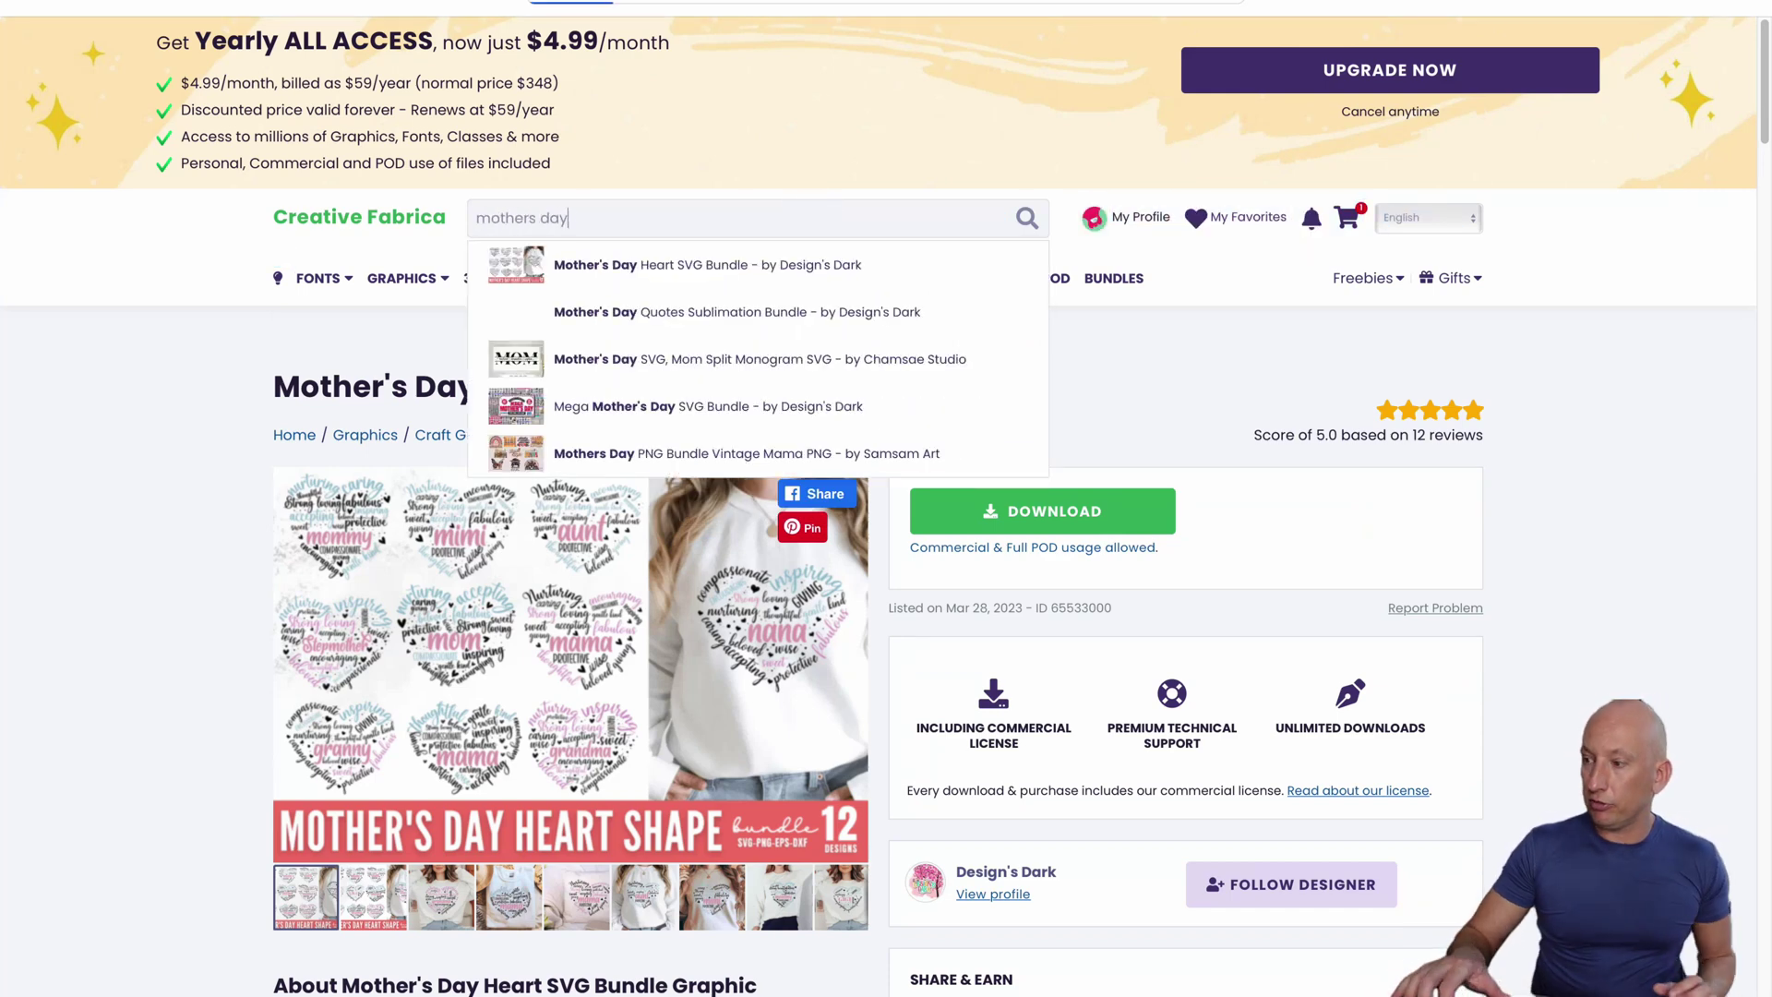
{"action": "key", "text": "Return"}
{"action": "scroll", "coordinate": [1133, 656], "scroll_direction": "down", "scroll_amount": 1}
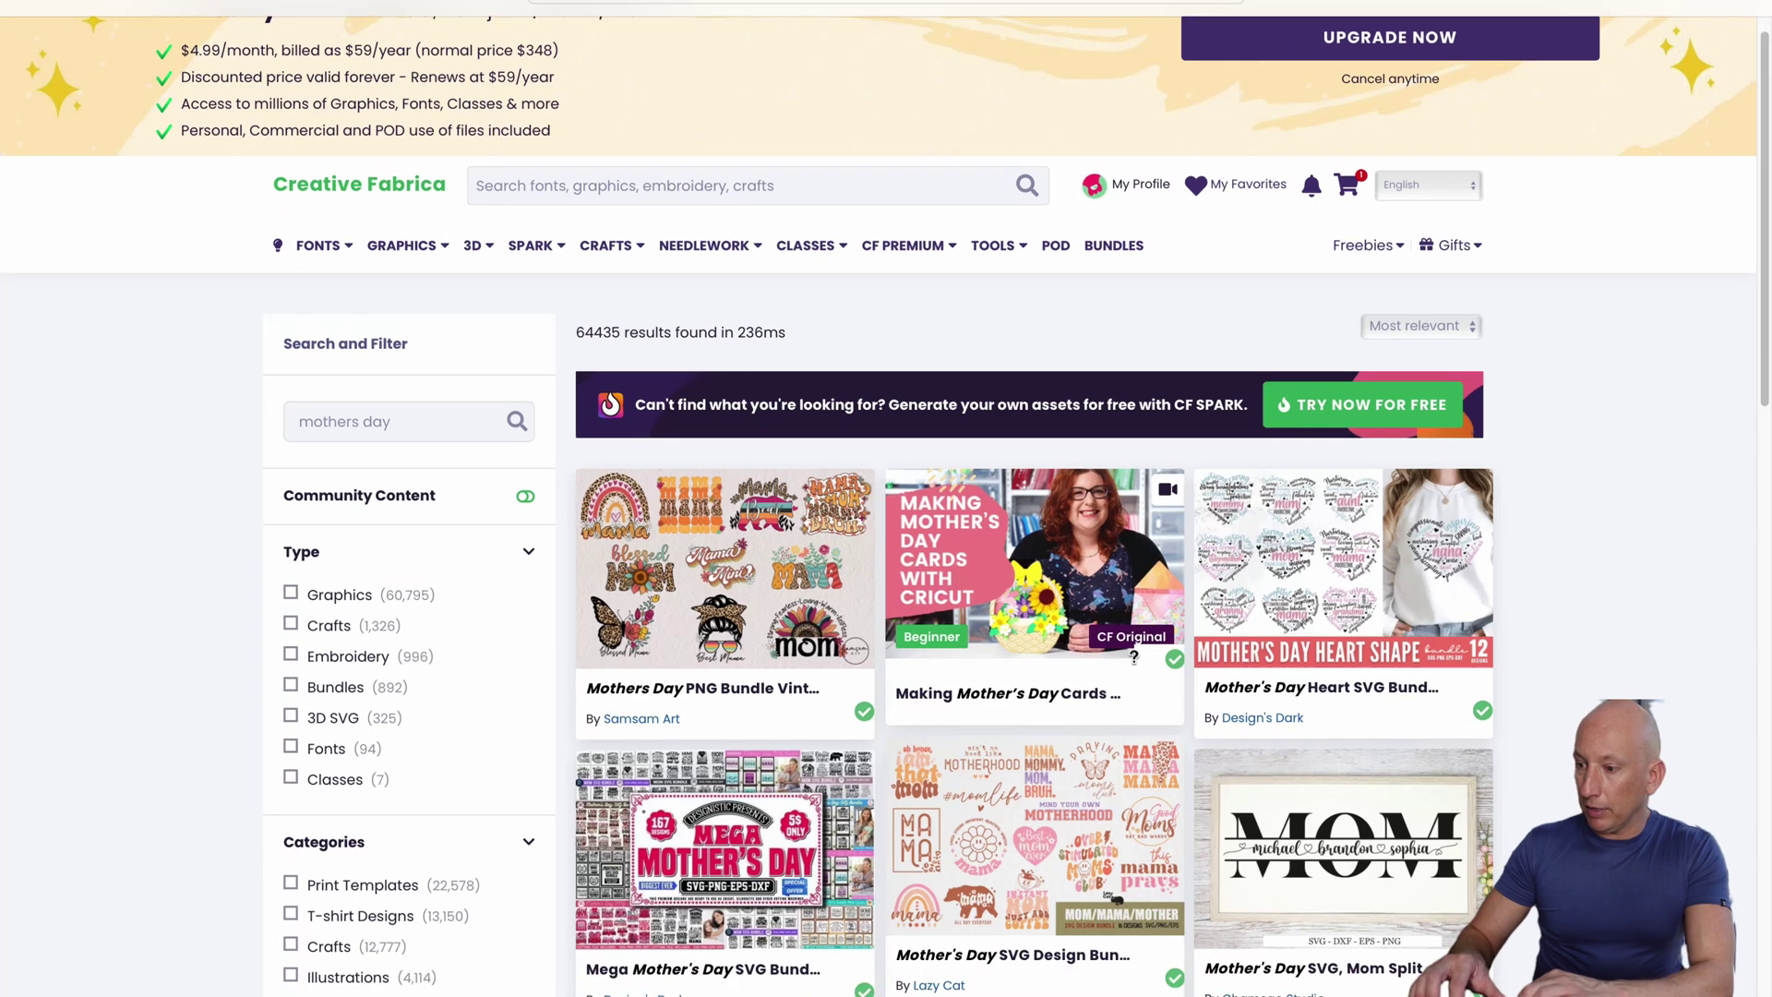
{"action": "scroll", "coordinate": [1133, 656], "scroll_direction": "down", "scroll_amount": 3}
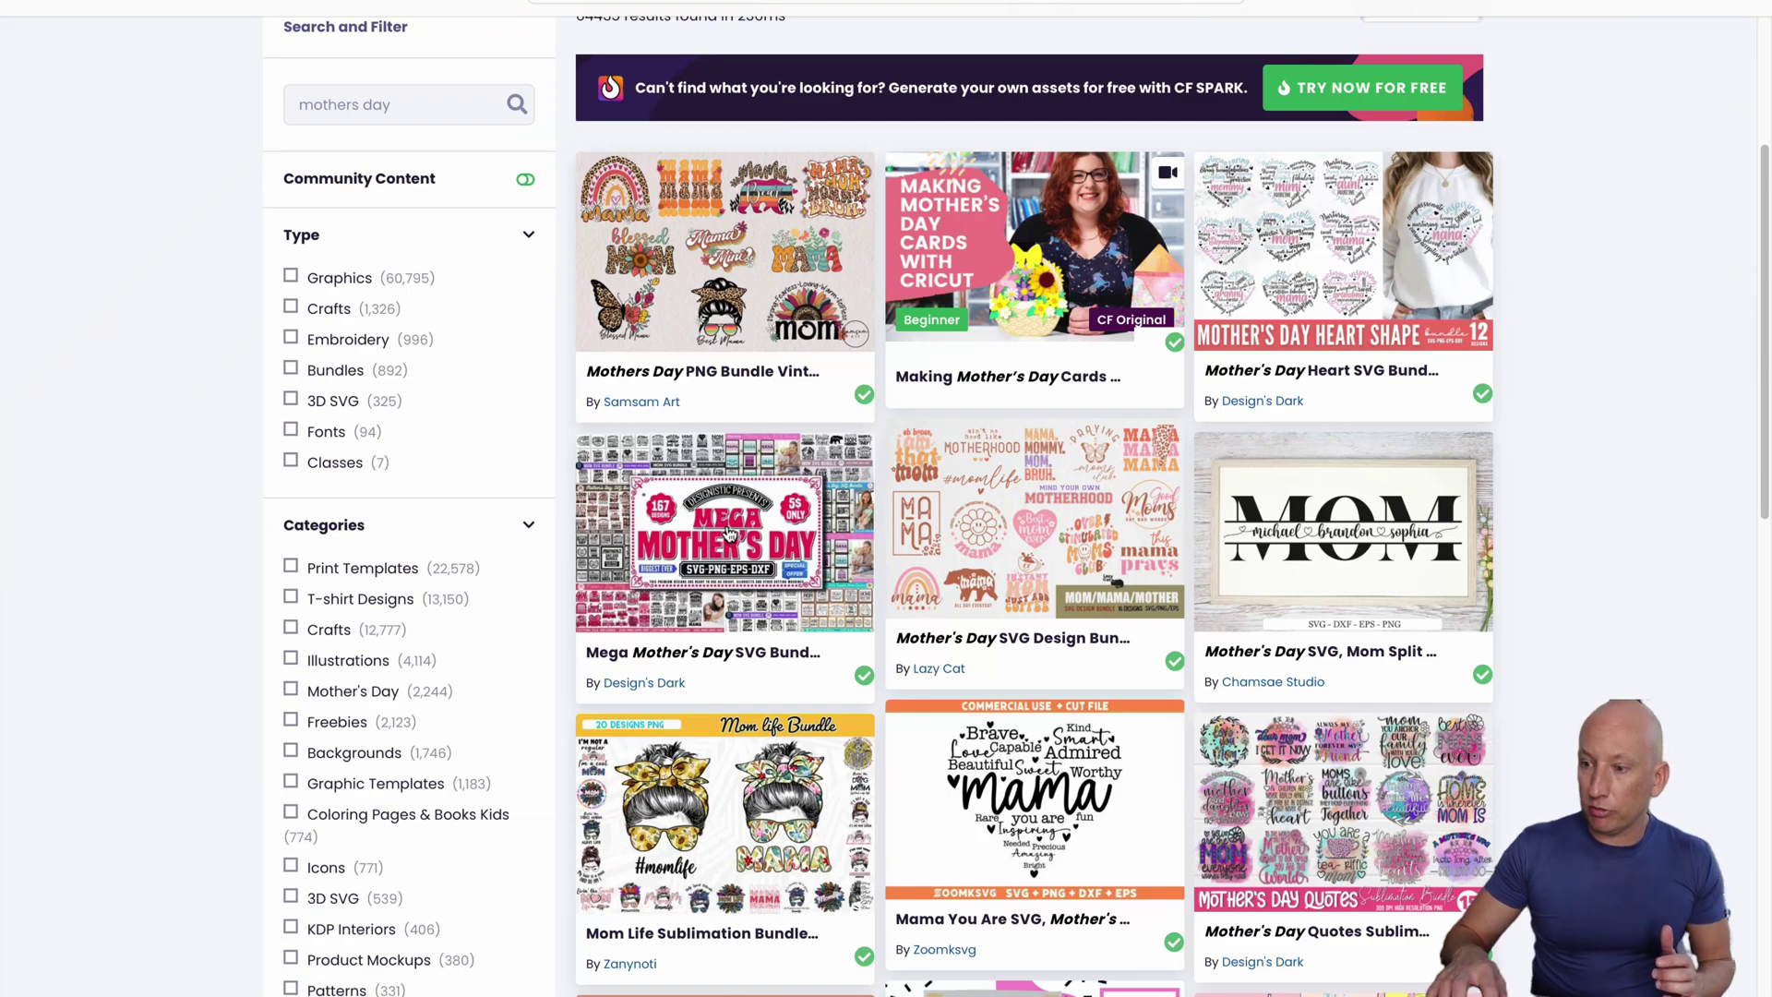
{"action": "left_click", "coordinate": [771, 551]}
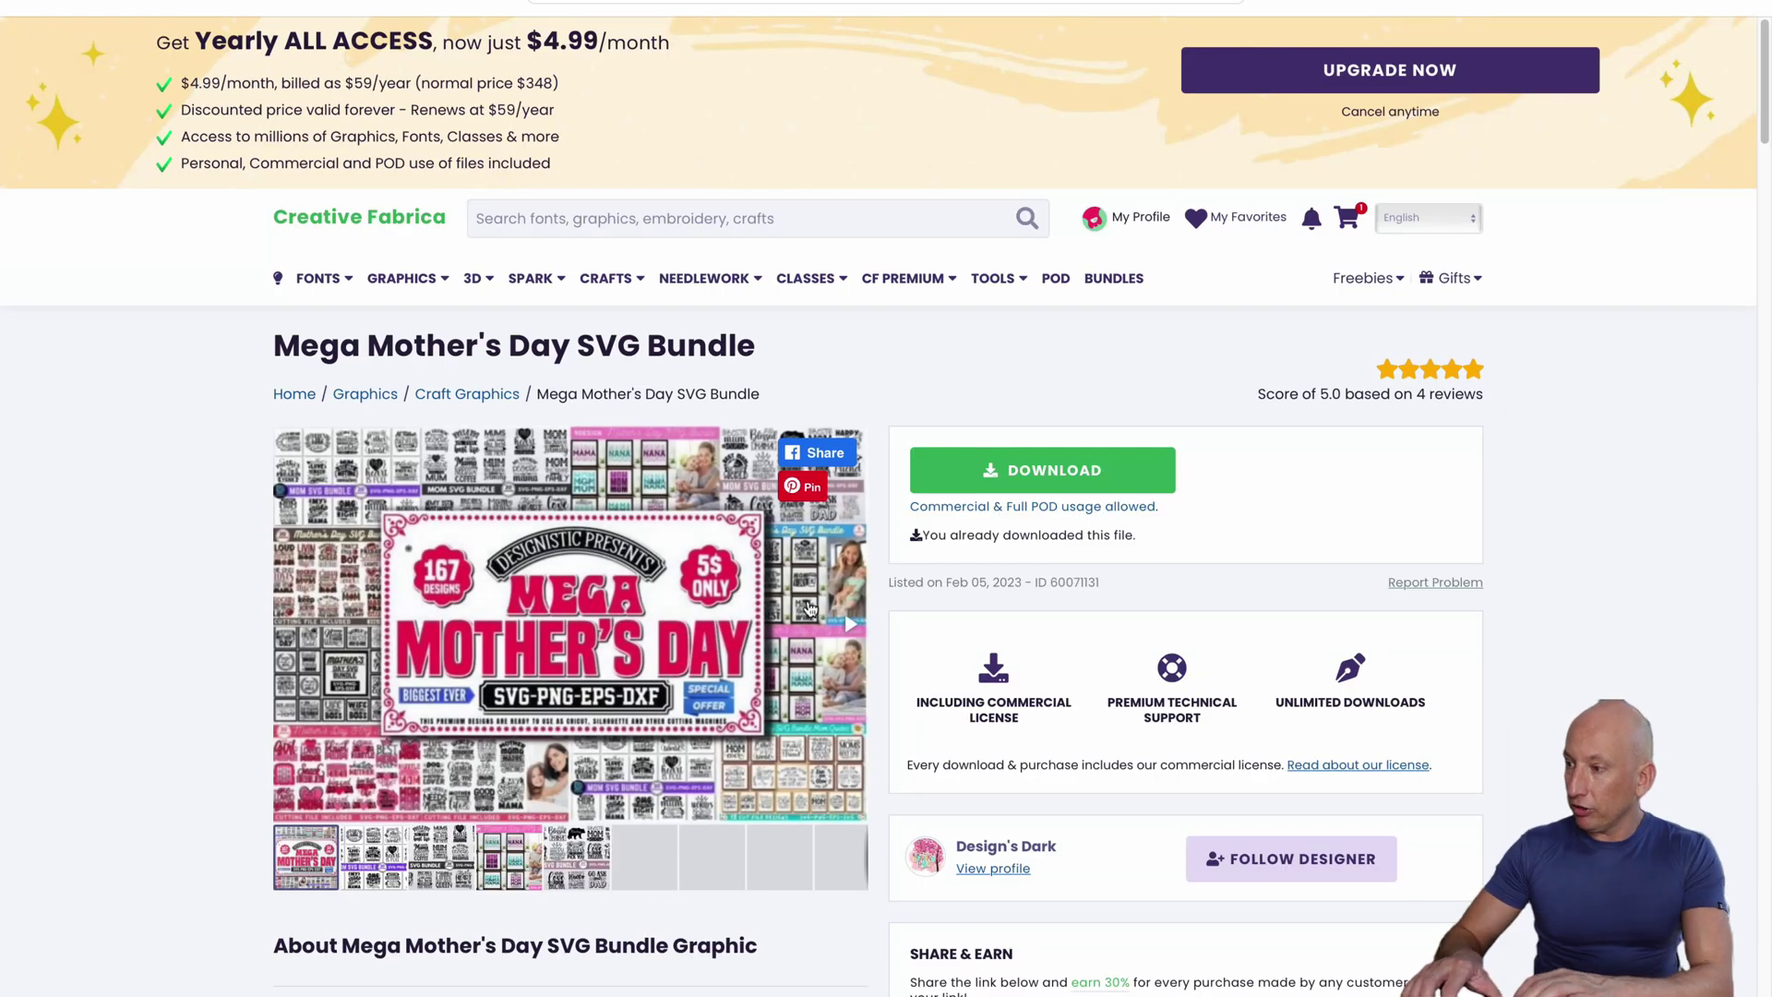
- Preview the bundle's football mom, pink Mother's Day and Mom Quotes designs
{"action": "left_click", "coordinate": [691, 846]}
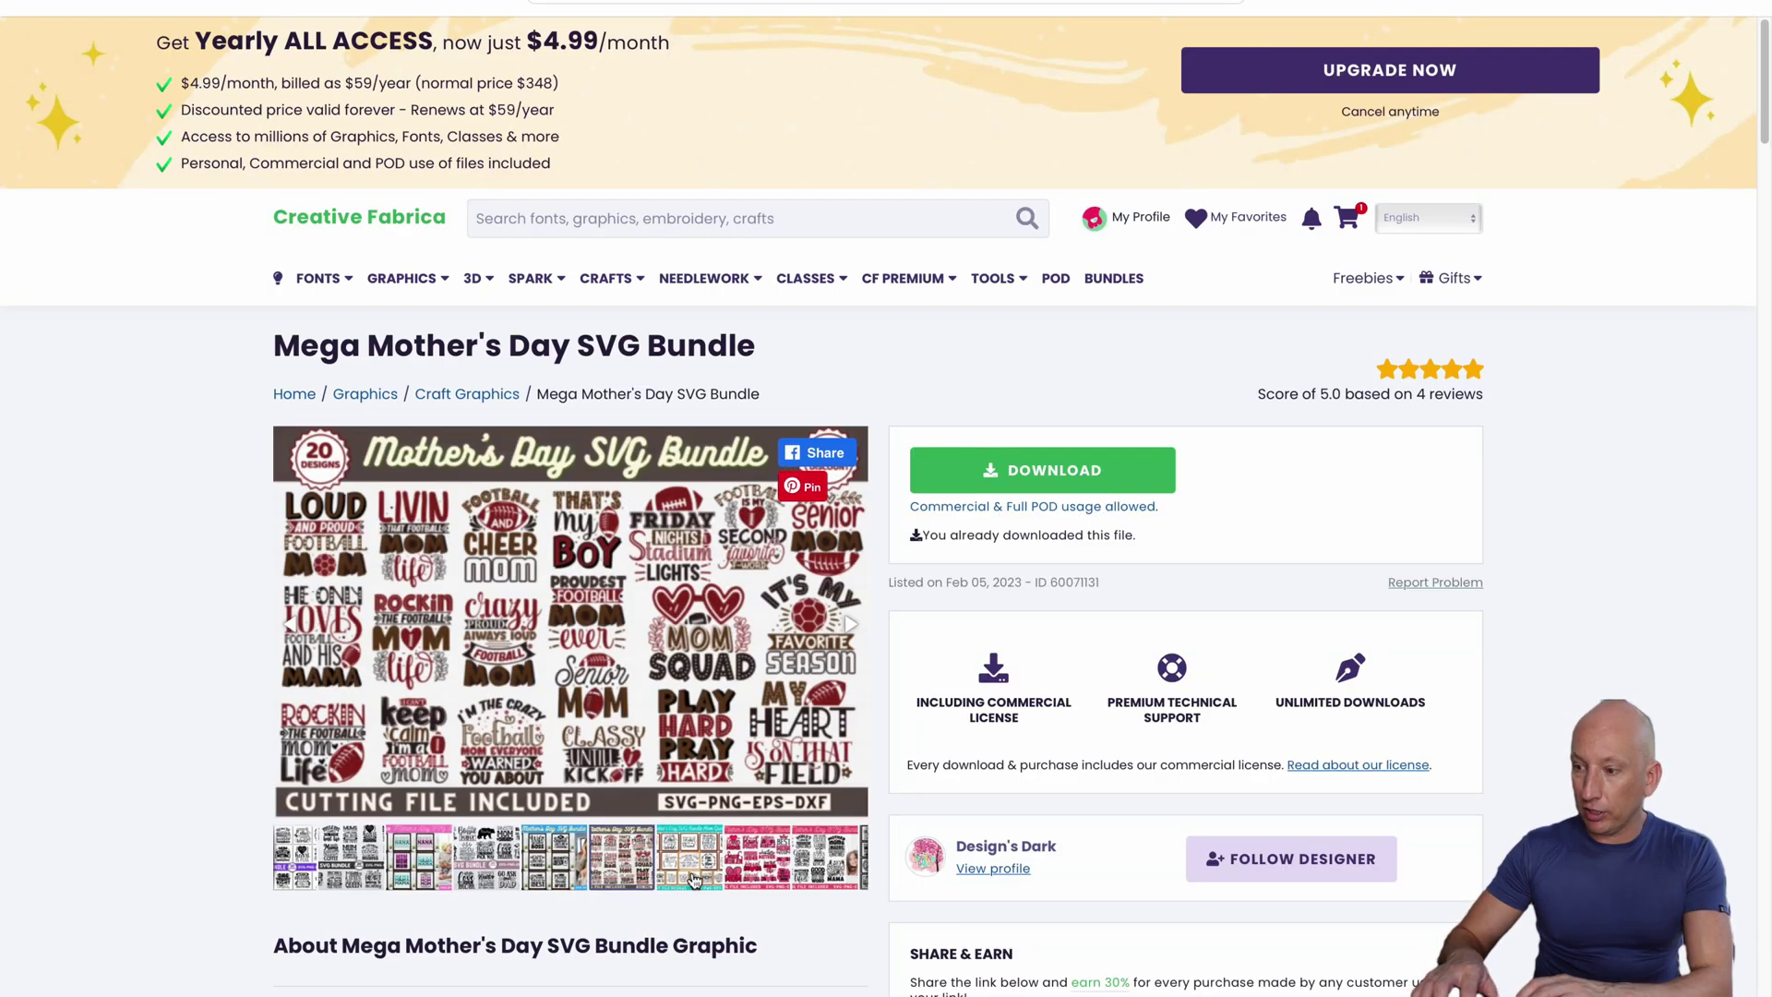
{"action": "left_click", "coordinate": [757, 871]}
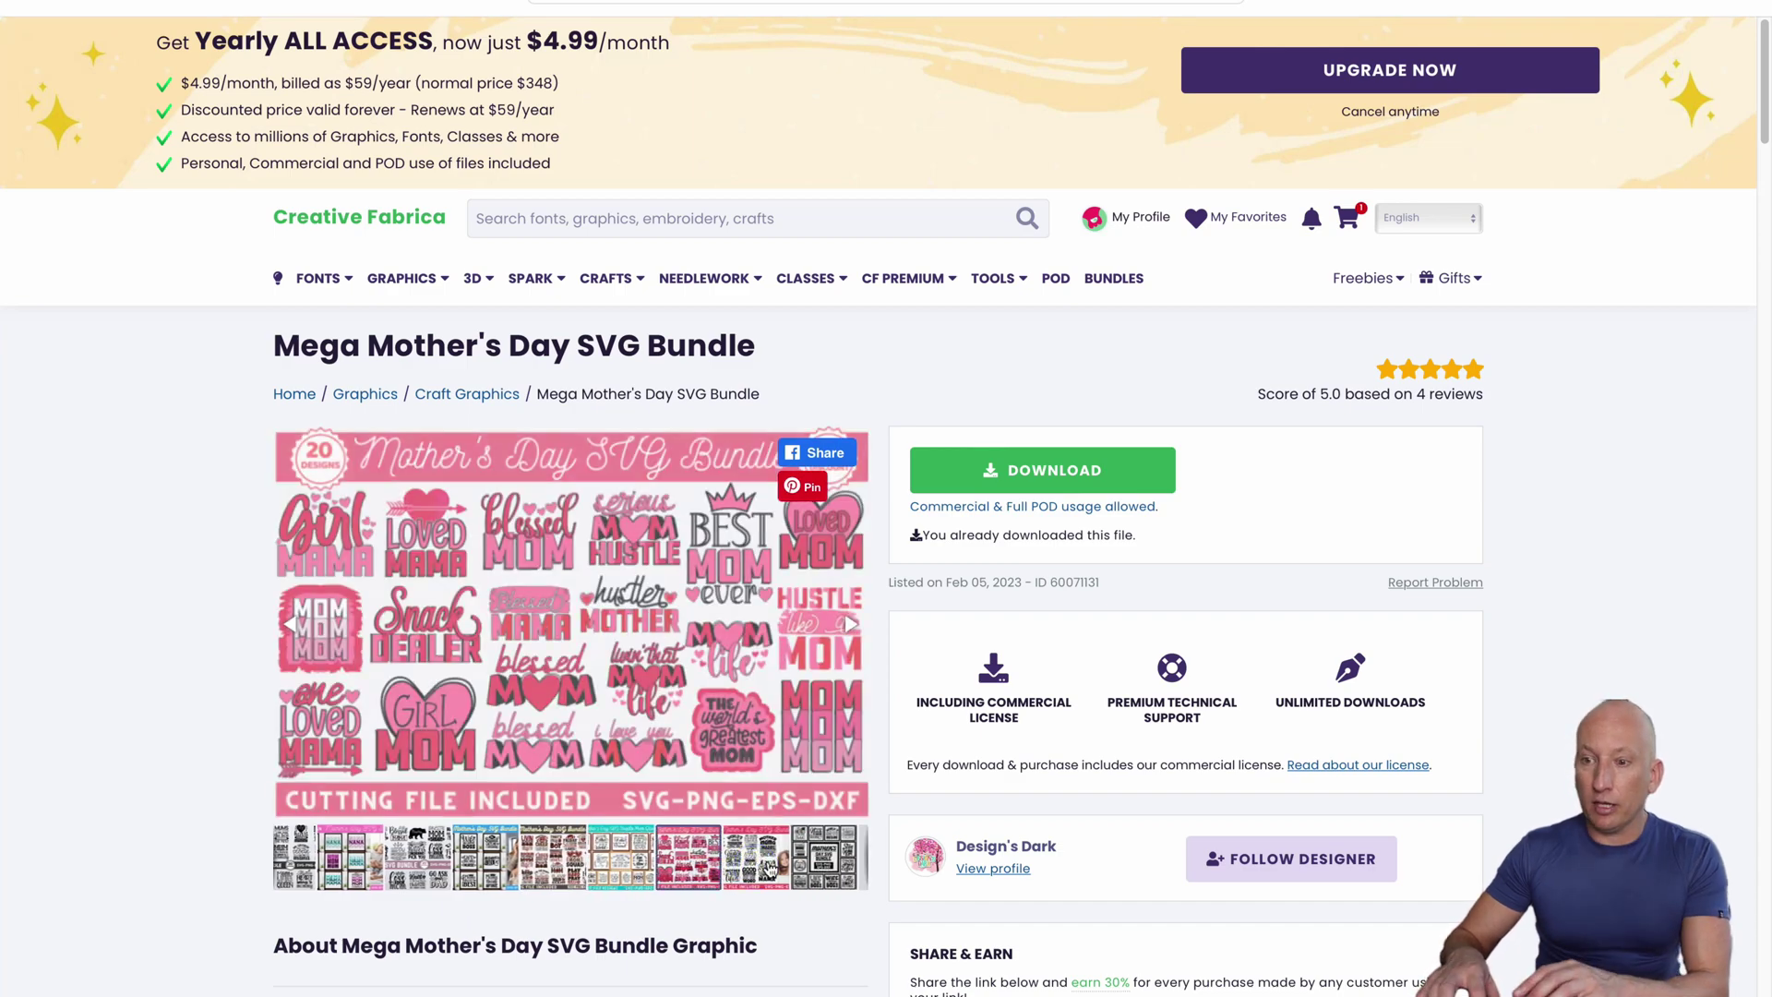
{"action": "left_click", "coordinate": [637, 849]}
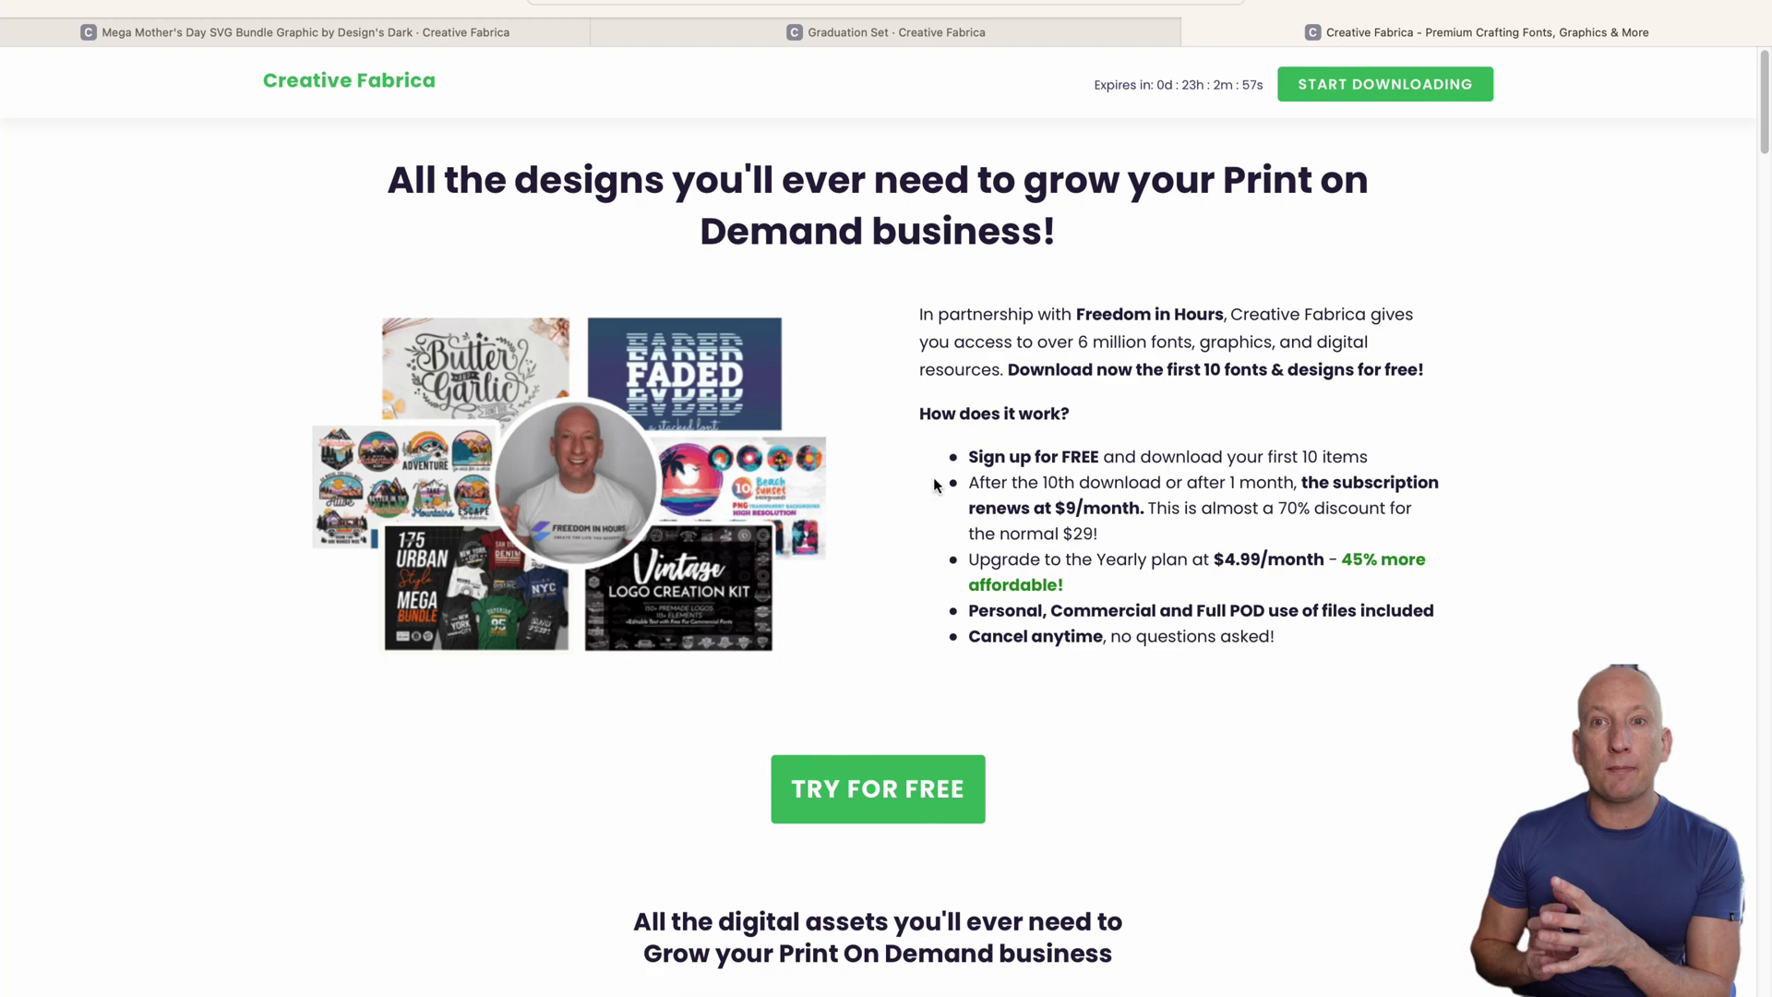
- Highlight the offer's renewal terms, $9/month and $4.99/month prices, and POD usage bullet
{"action": "scroll", "coordinate": [932, 487], "scroll_direction": "down", "scroll_amount": 1}
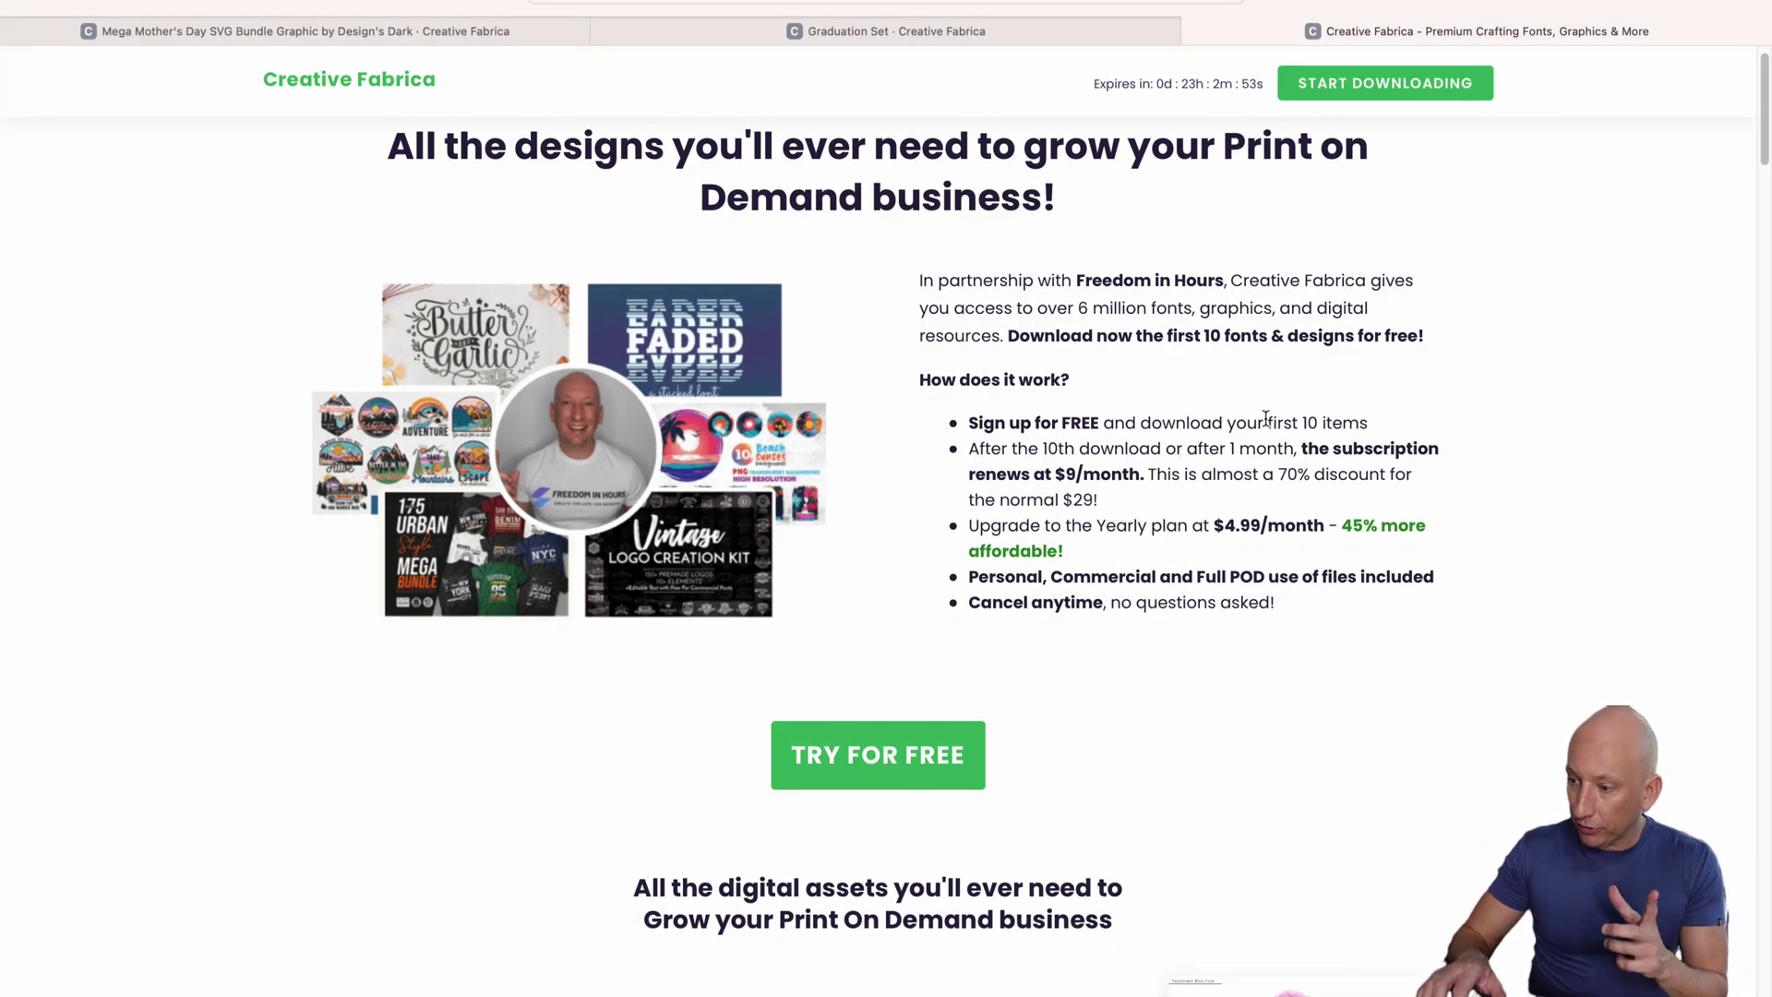
{"action": "left_click_drag", "start_coordinate": [1266, 449], "coordinate": [968, 449]}
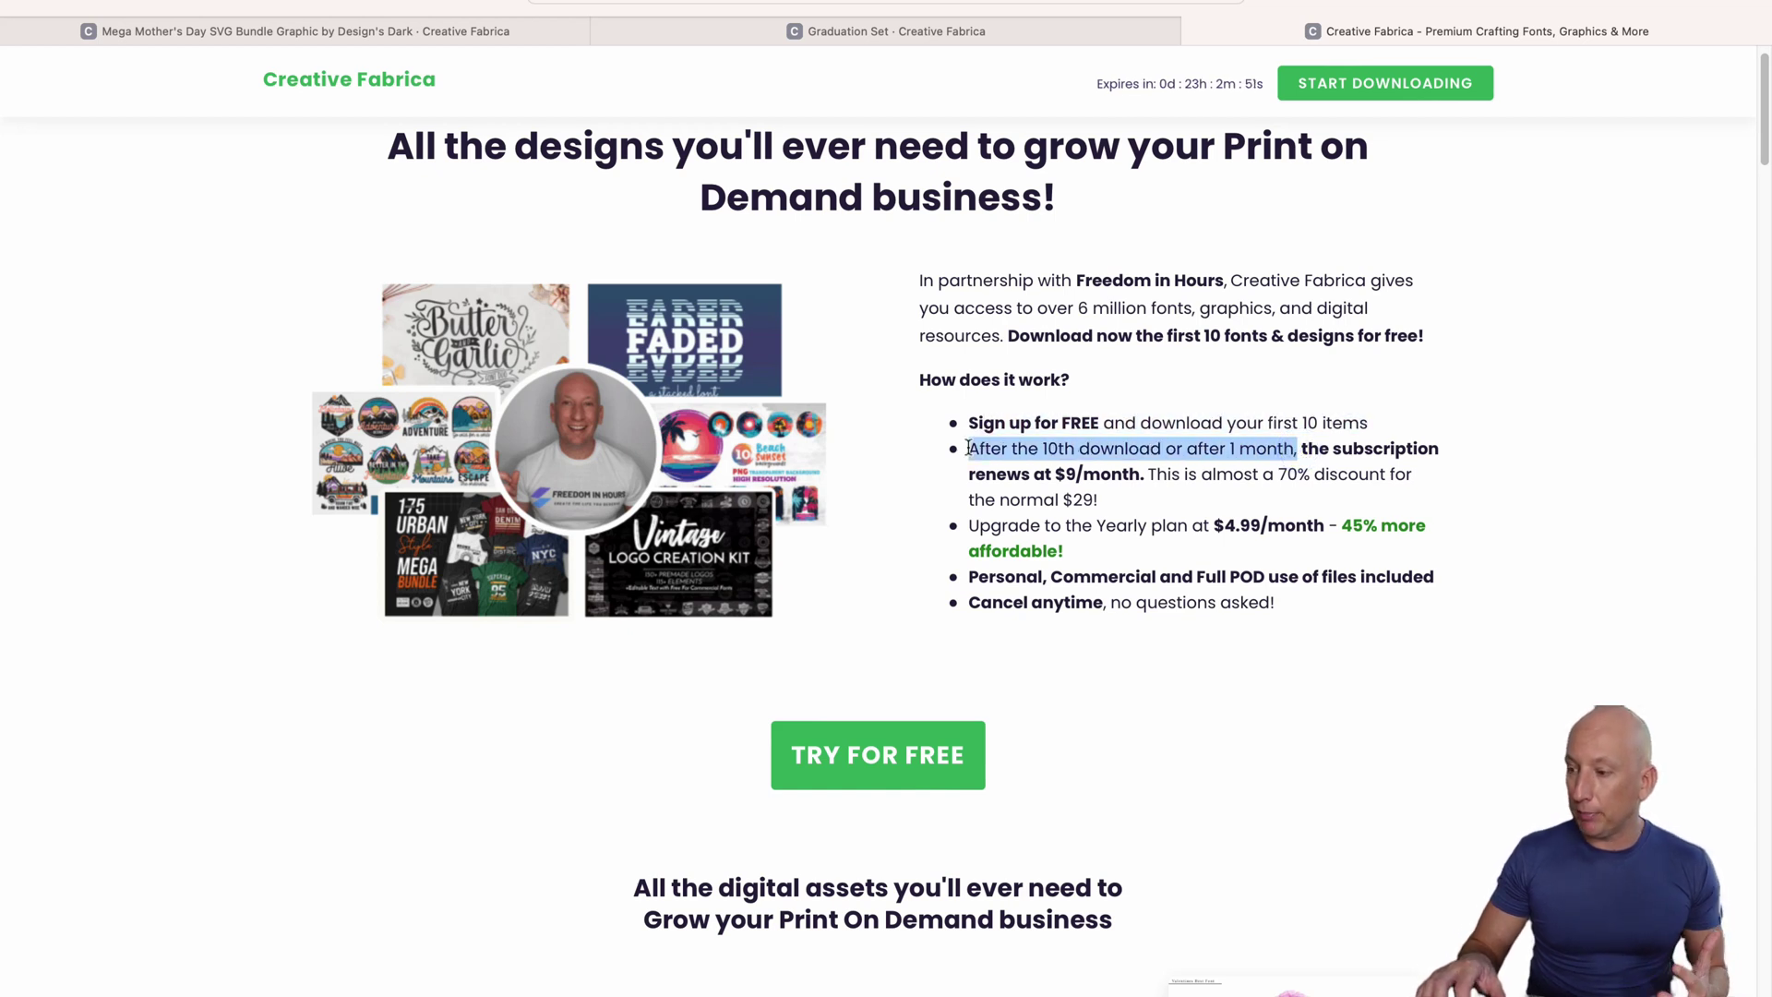
{"action": "left_click", "coordinate": [973, 423]}
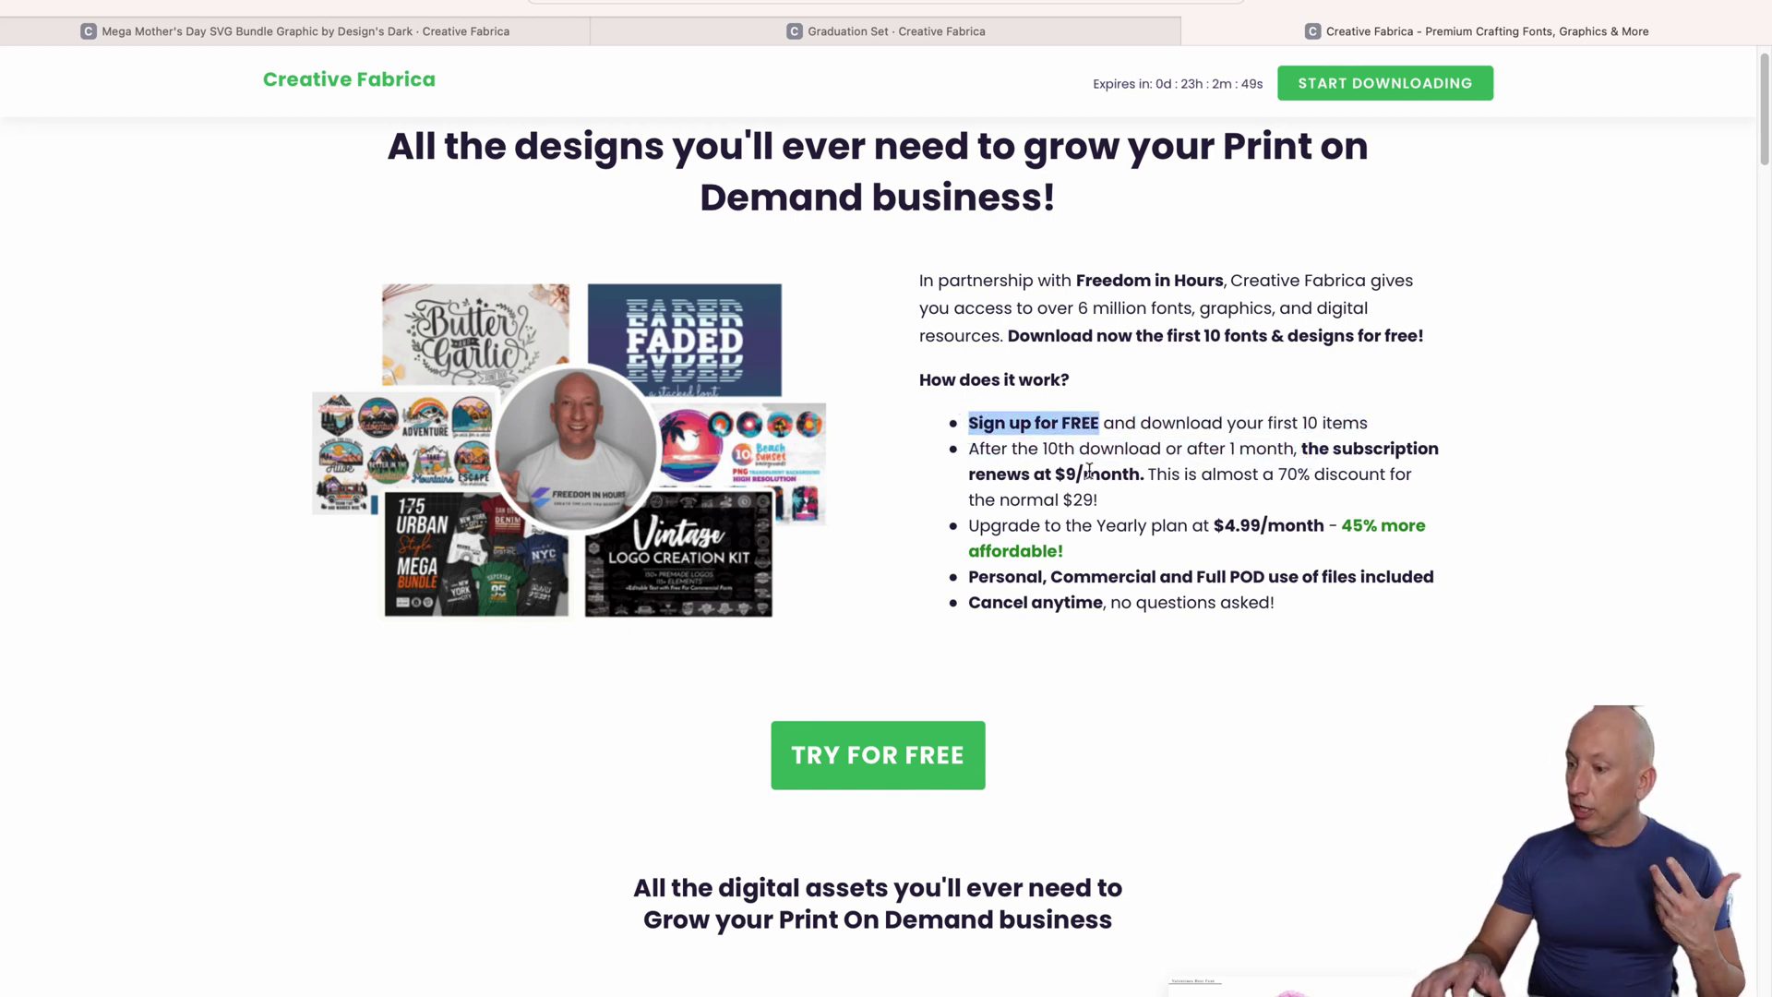
{"action": "left_click_drag", "start_coordinate": [1139, 476], "coordinate": [999, 472]}
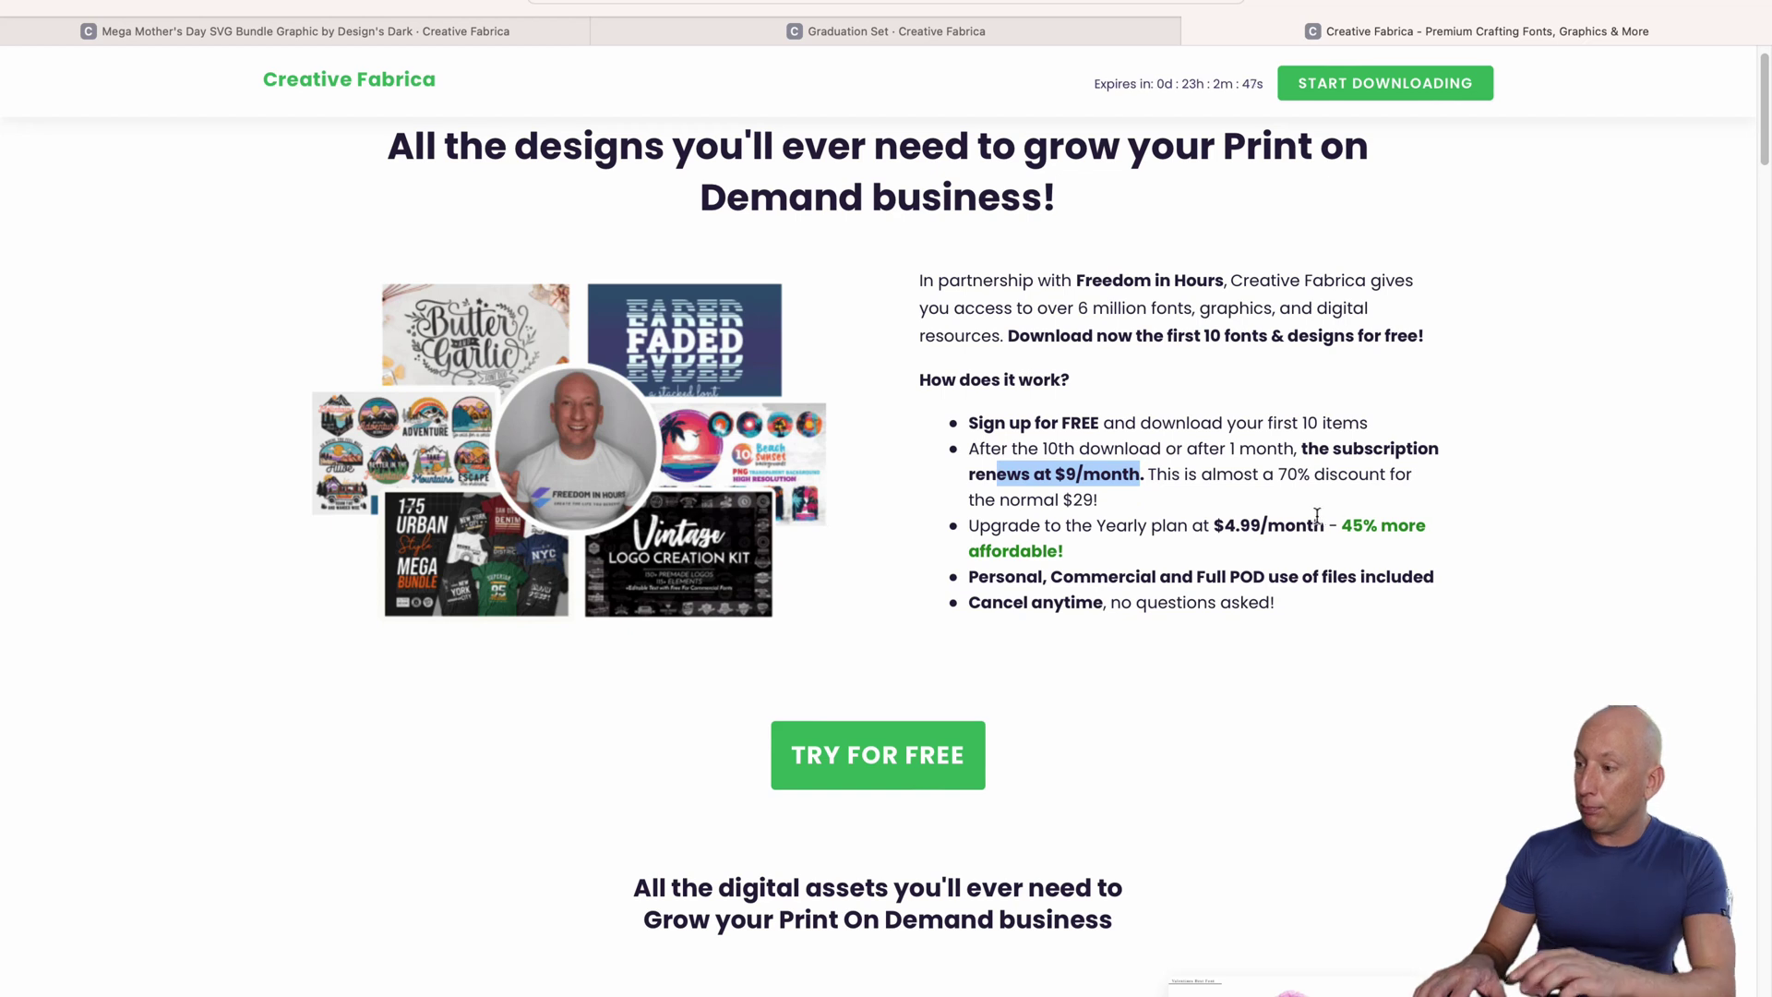
{"action": "left_click_drag", "start_coordinate": [1329, 525], "coordinate": [1207, 522]}
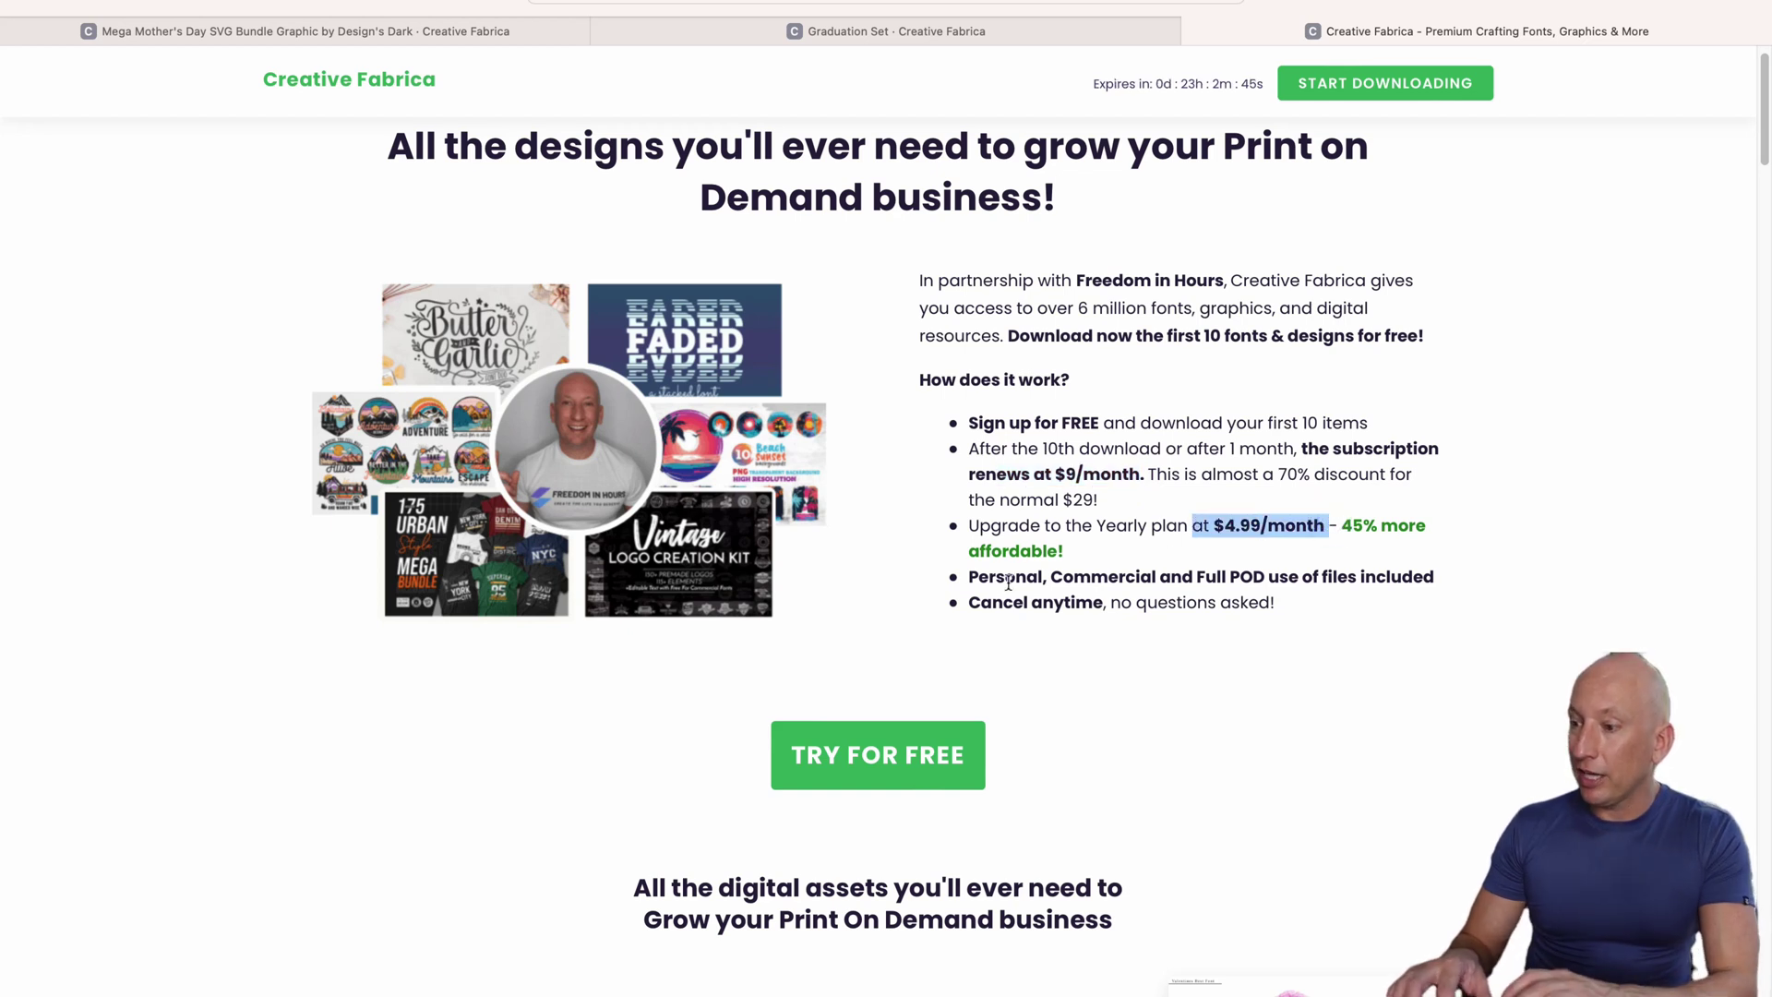
{"action": "left_click_drag", "start_coordinate": [980, 577], "coordinate": [1438, 579]}
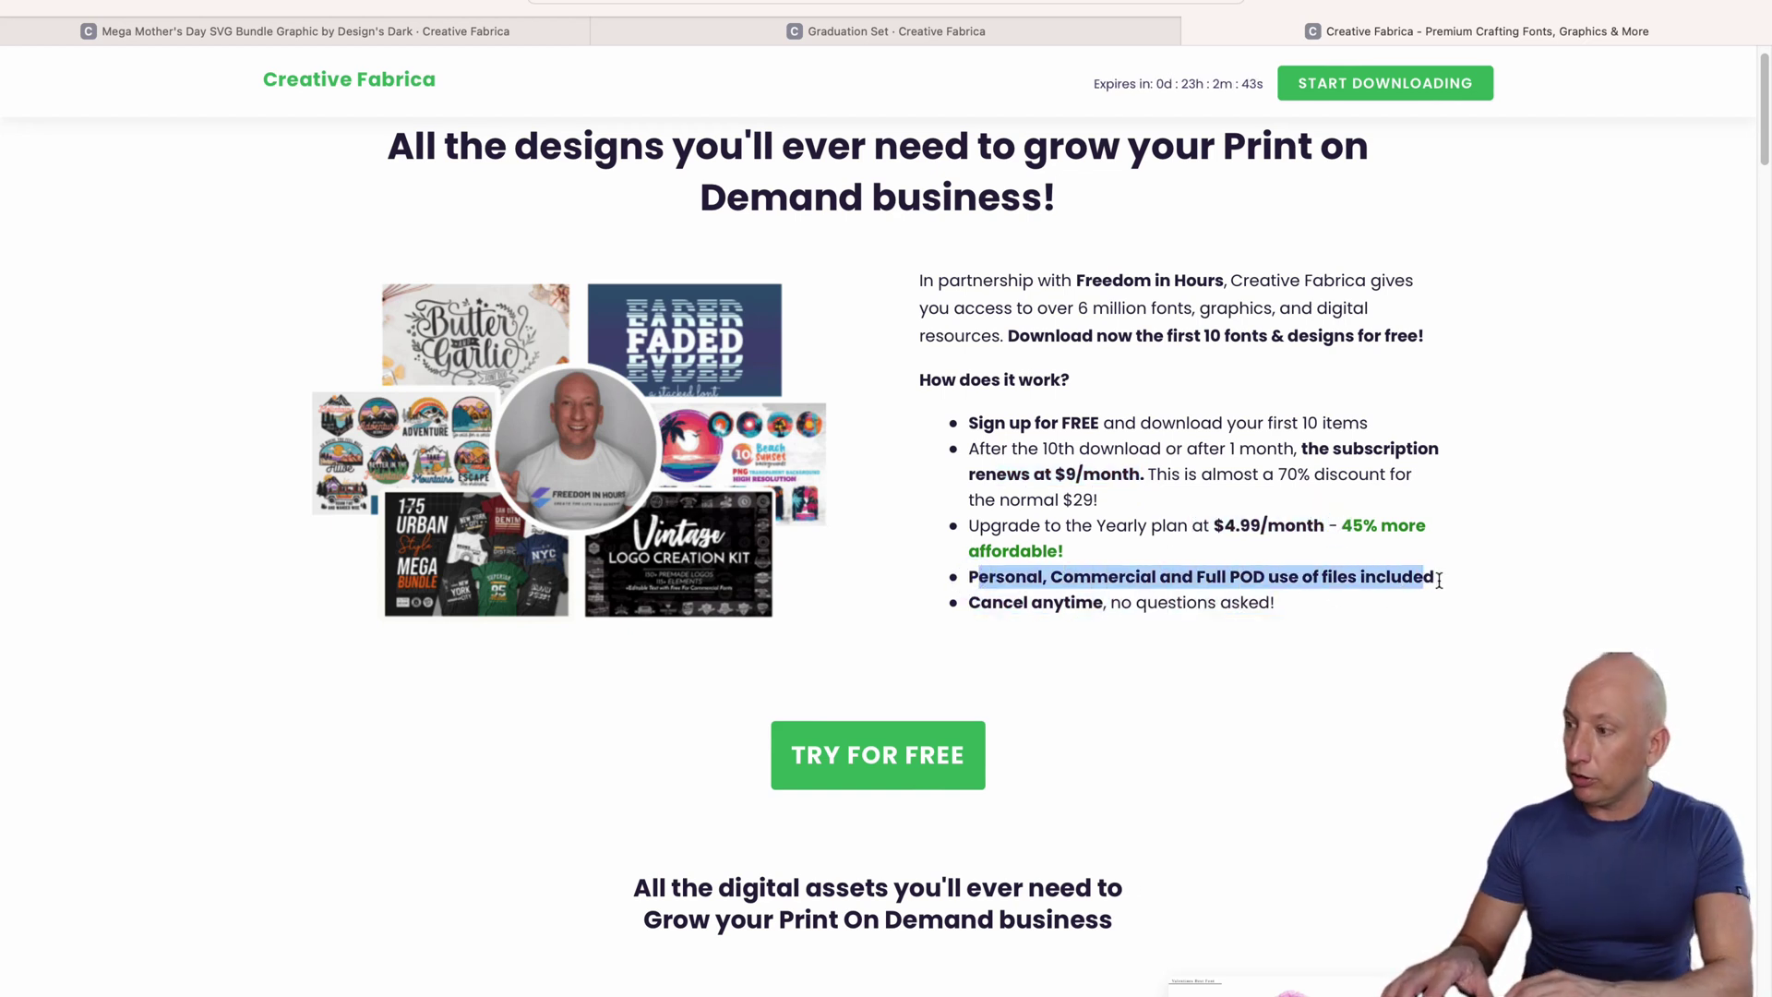
- Highlight the 608,017 POD assets line and start the free trial sign-up
{"action": "scroll", "coordinate": [932, 720], "scroll_direction": "down", "scroll_amount": 5}
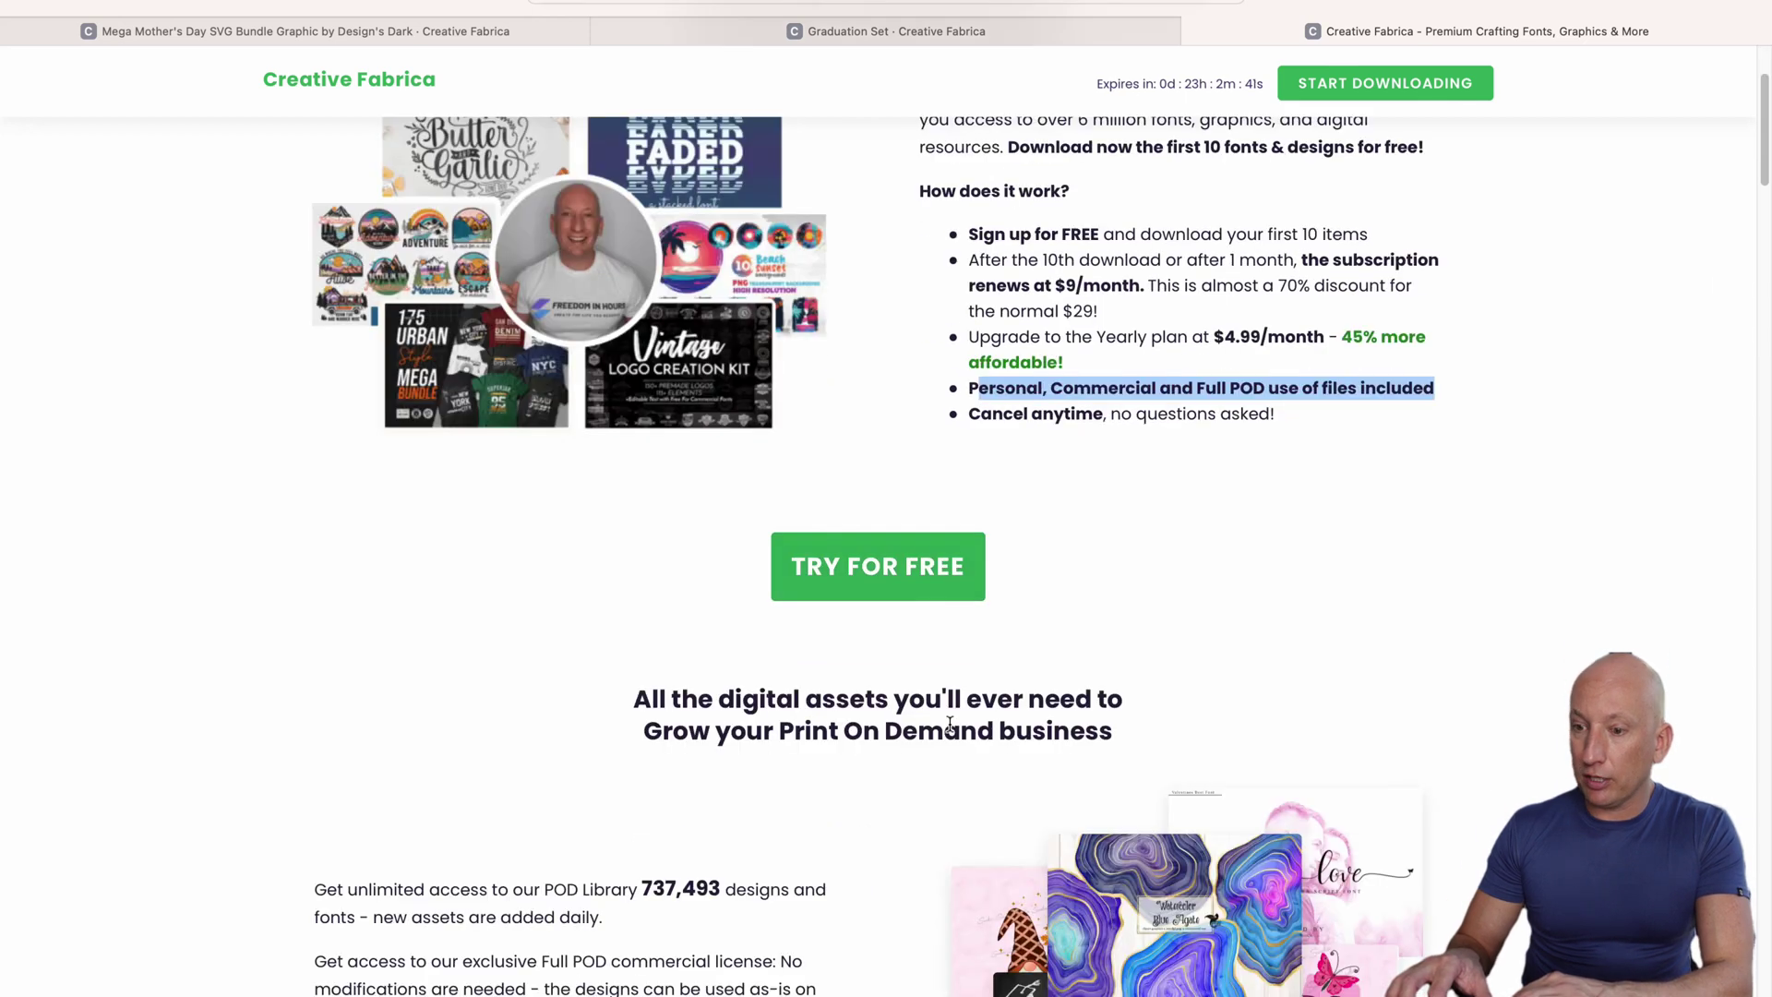
{"action": "scroll", "coordinate": [922, 696], "scroll_direction": "down", "scroll_amount": 1}
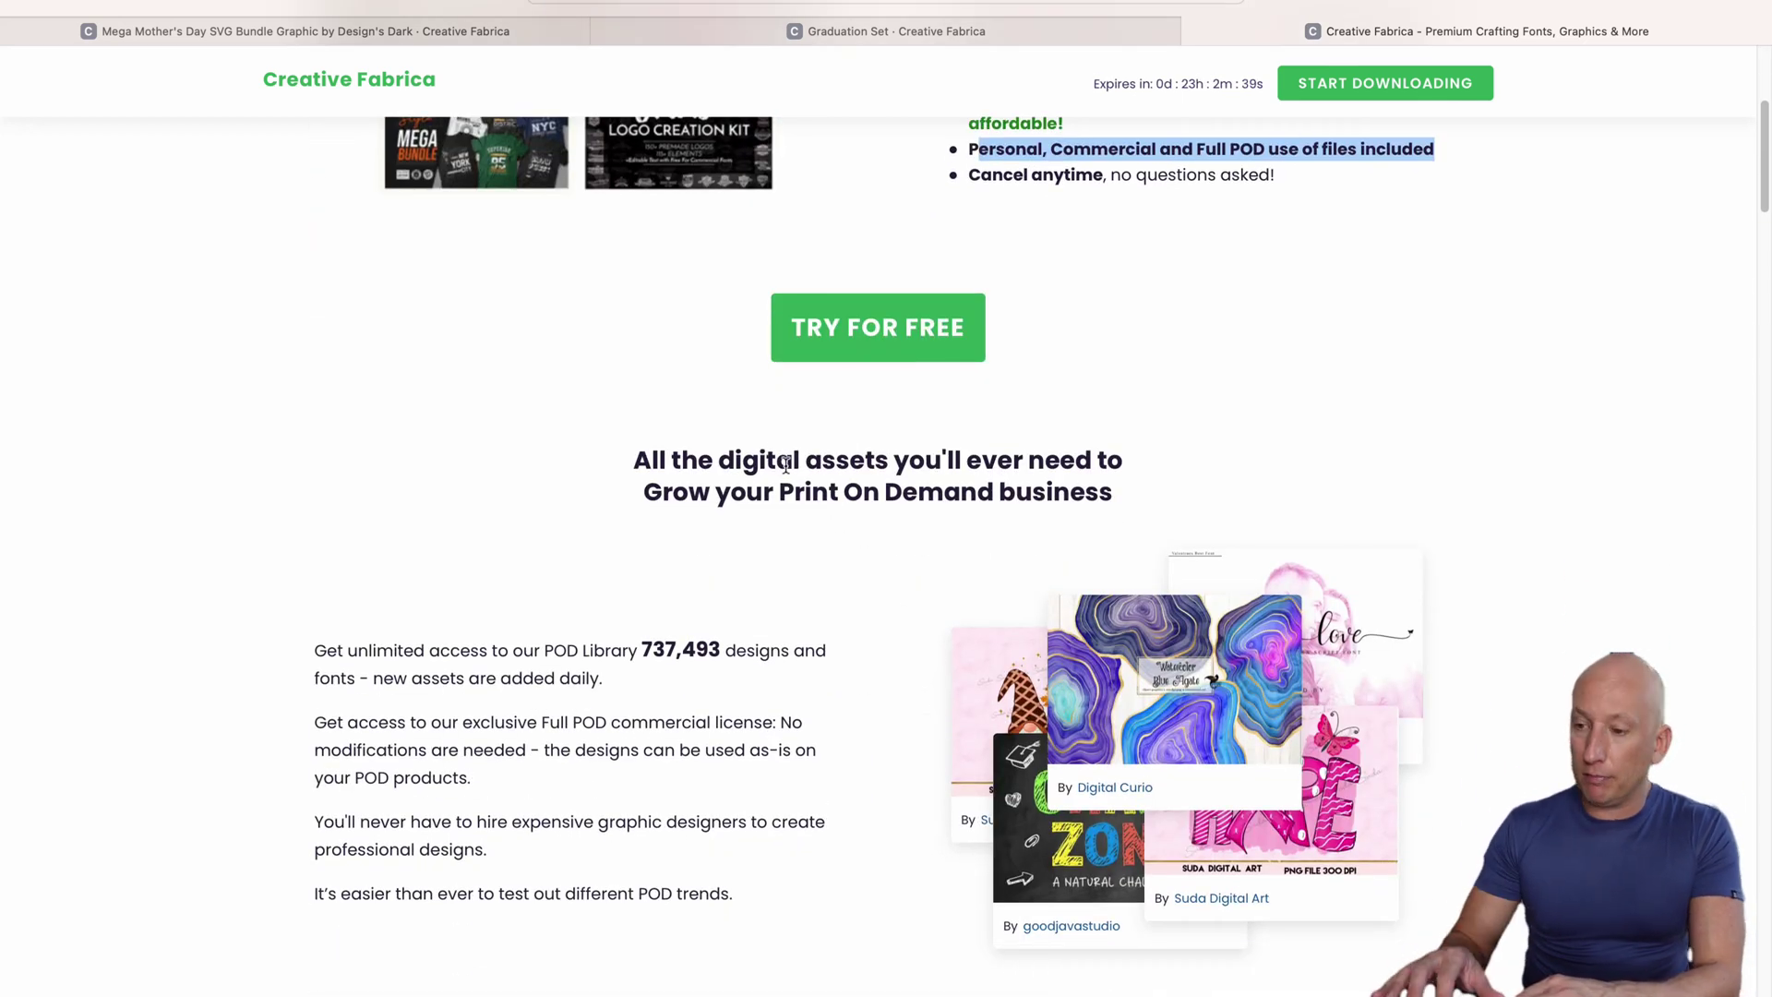
{"action": "scroll", "coordinate": [785, 464], "scroll_direction": "down", "scroll_amount": 8}
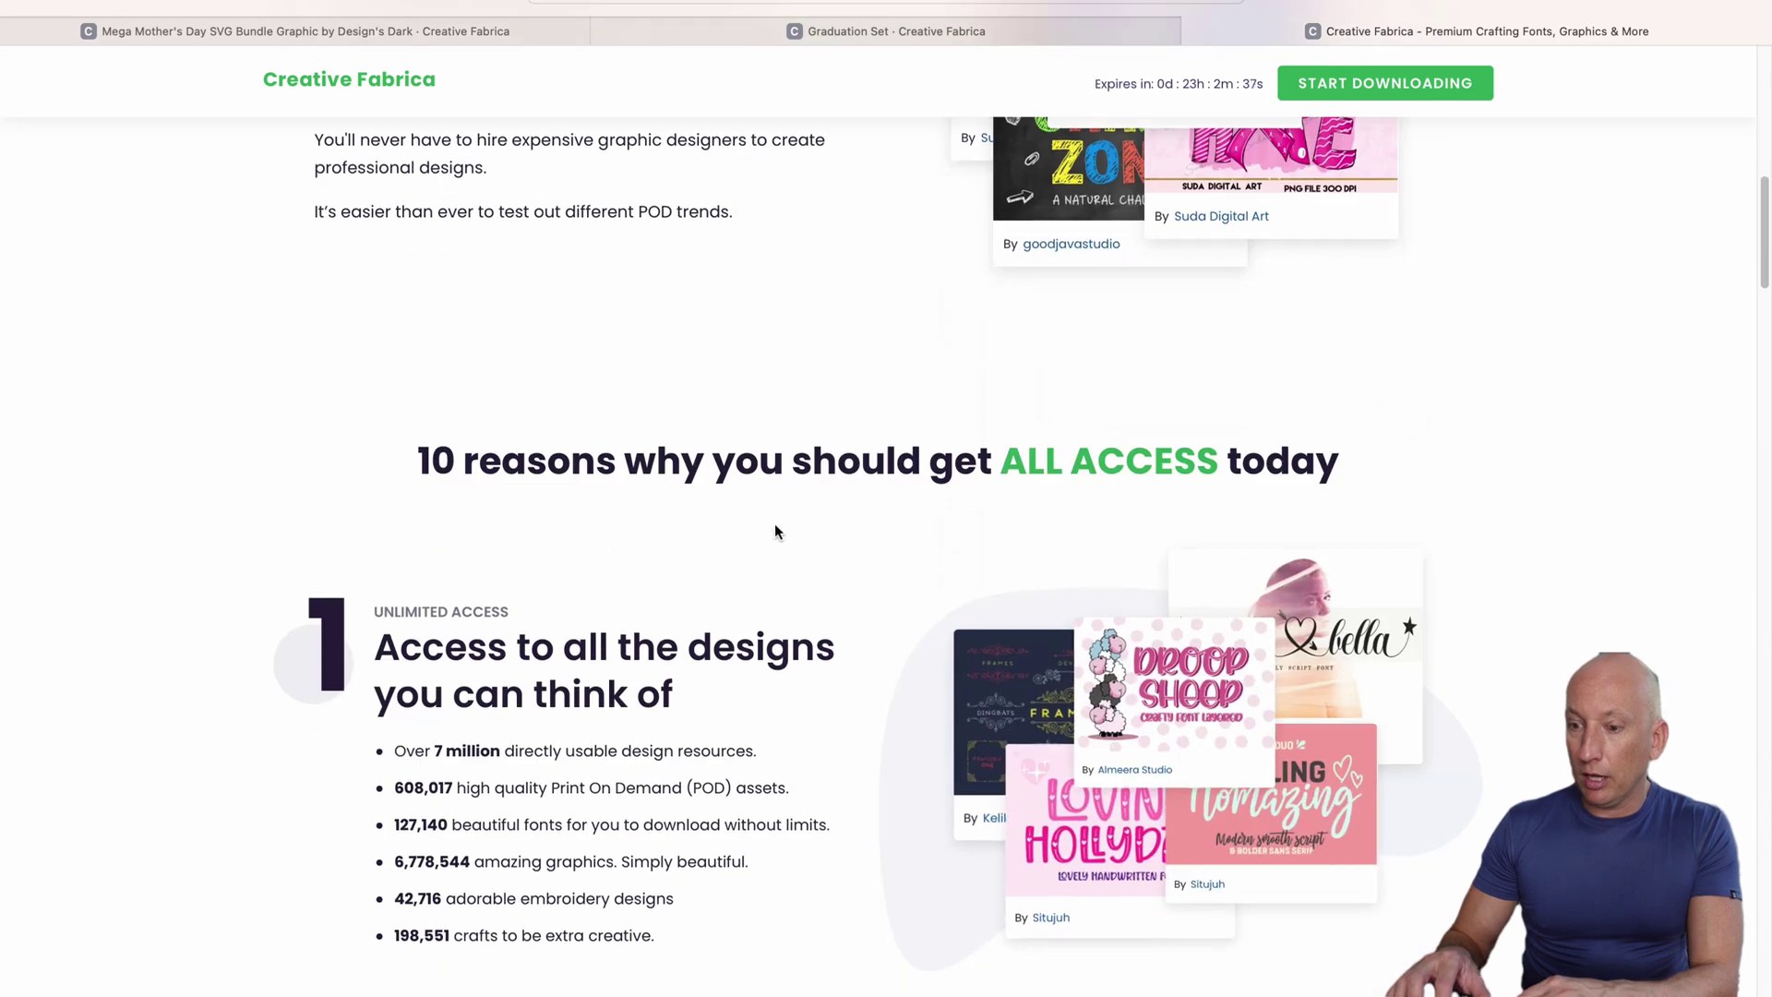
{"action": "scroll", "coordinate": [694, 475], "scroll_direction": "down", "scroll_amount": 6}
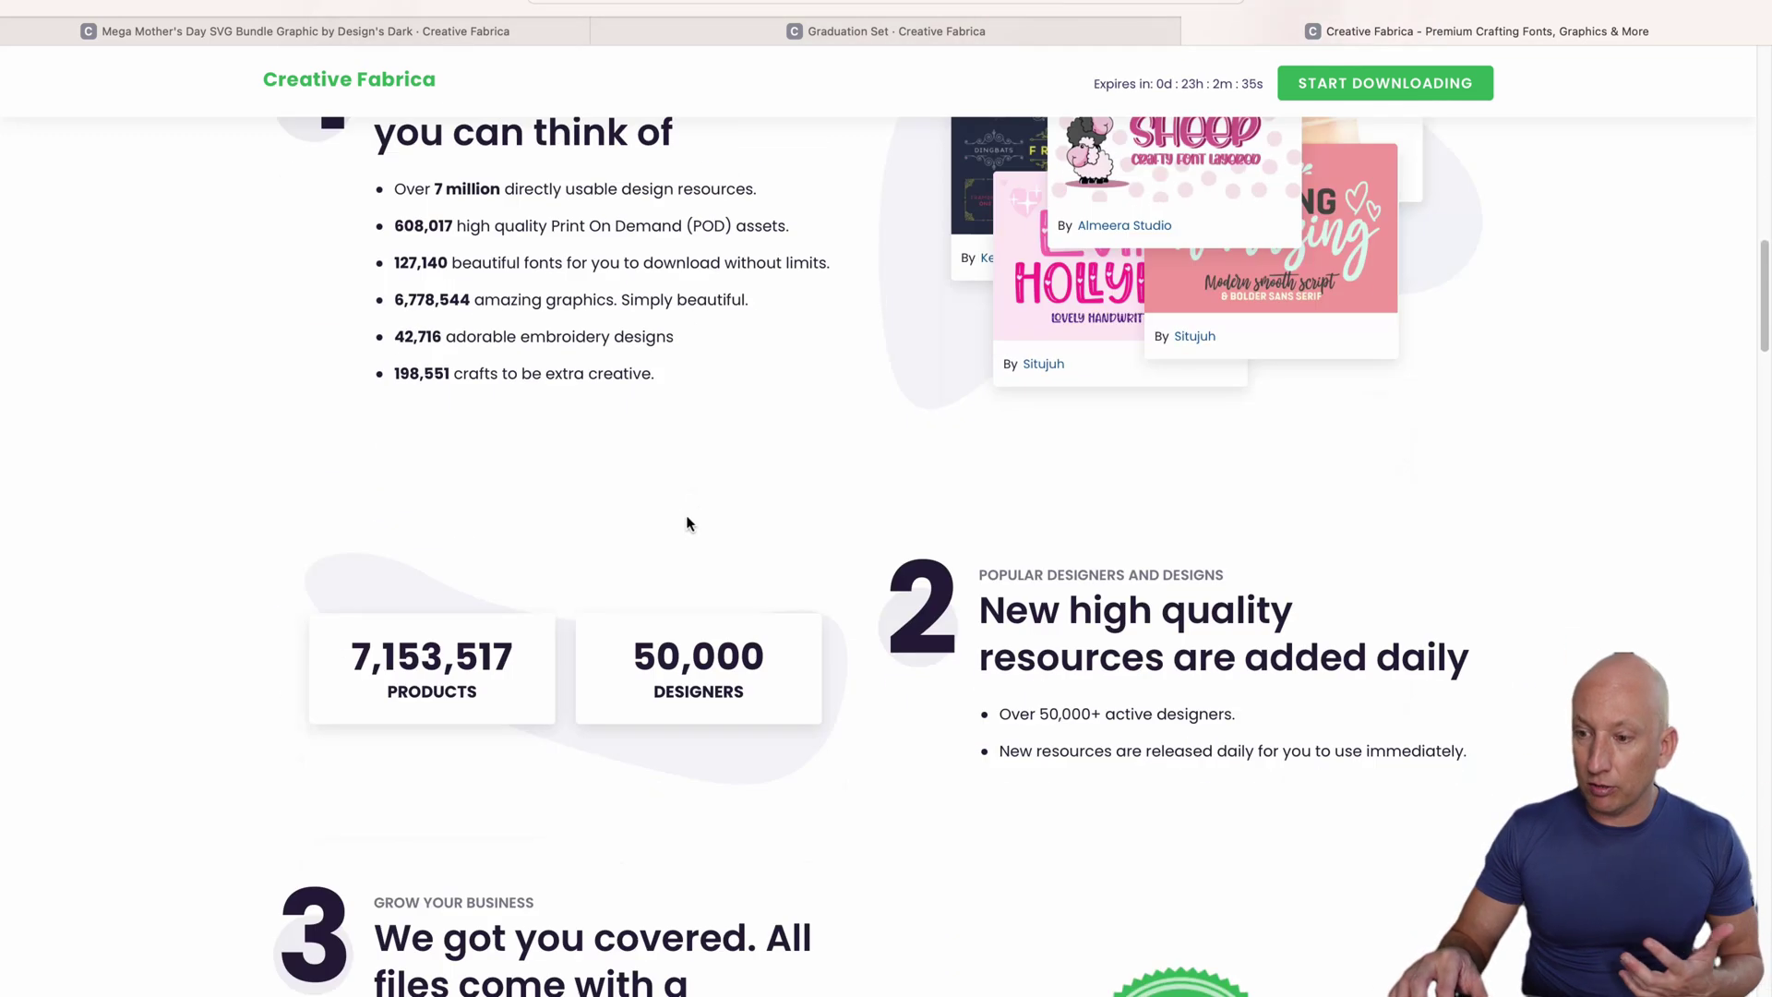
{"action": "scroll", "coordinate": [687, 523], "scroll_direction": "up", "scroll_amount": 1}
{"action": "left_click_drag", "start_coordinate": [560, 297], "coordinate": [768, 304]}
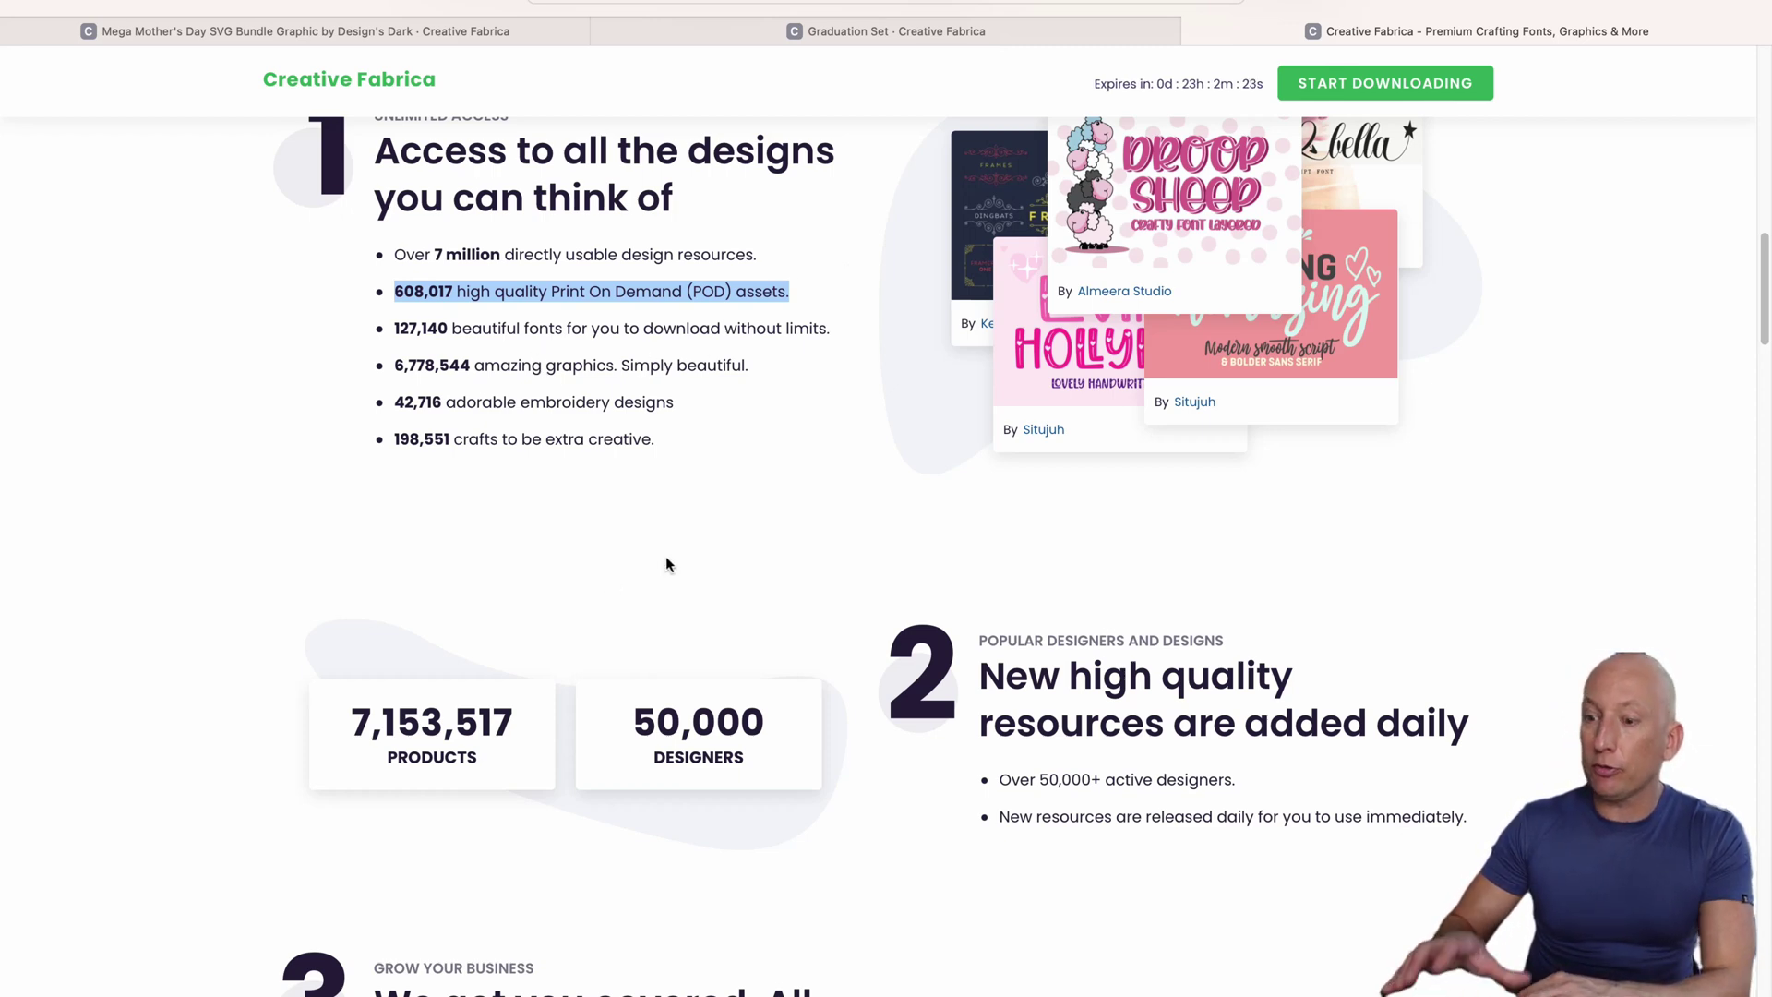
{"action": "scroll", "coordinate": [639, 534], "scroll_direction": "up", "scroll_amount": 10}
{"action": "left_click", "coordinate": [863, 794]}
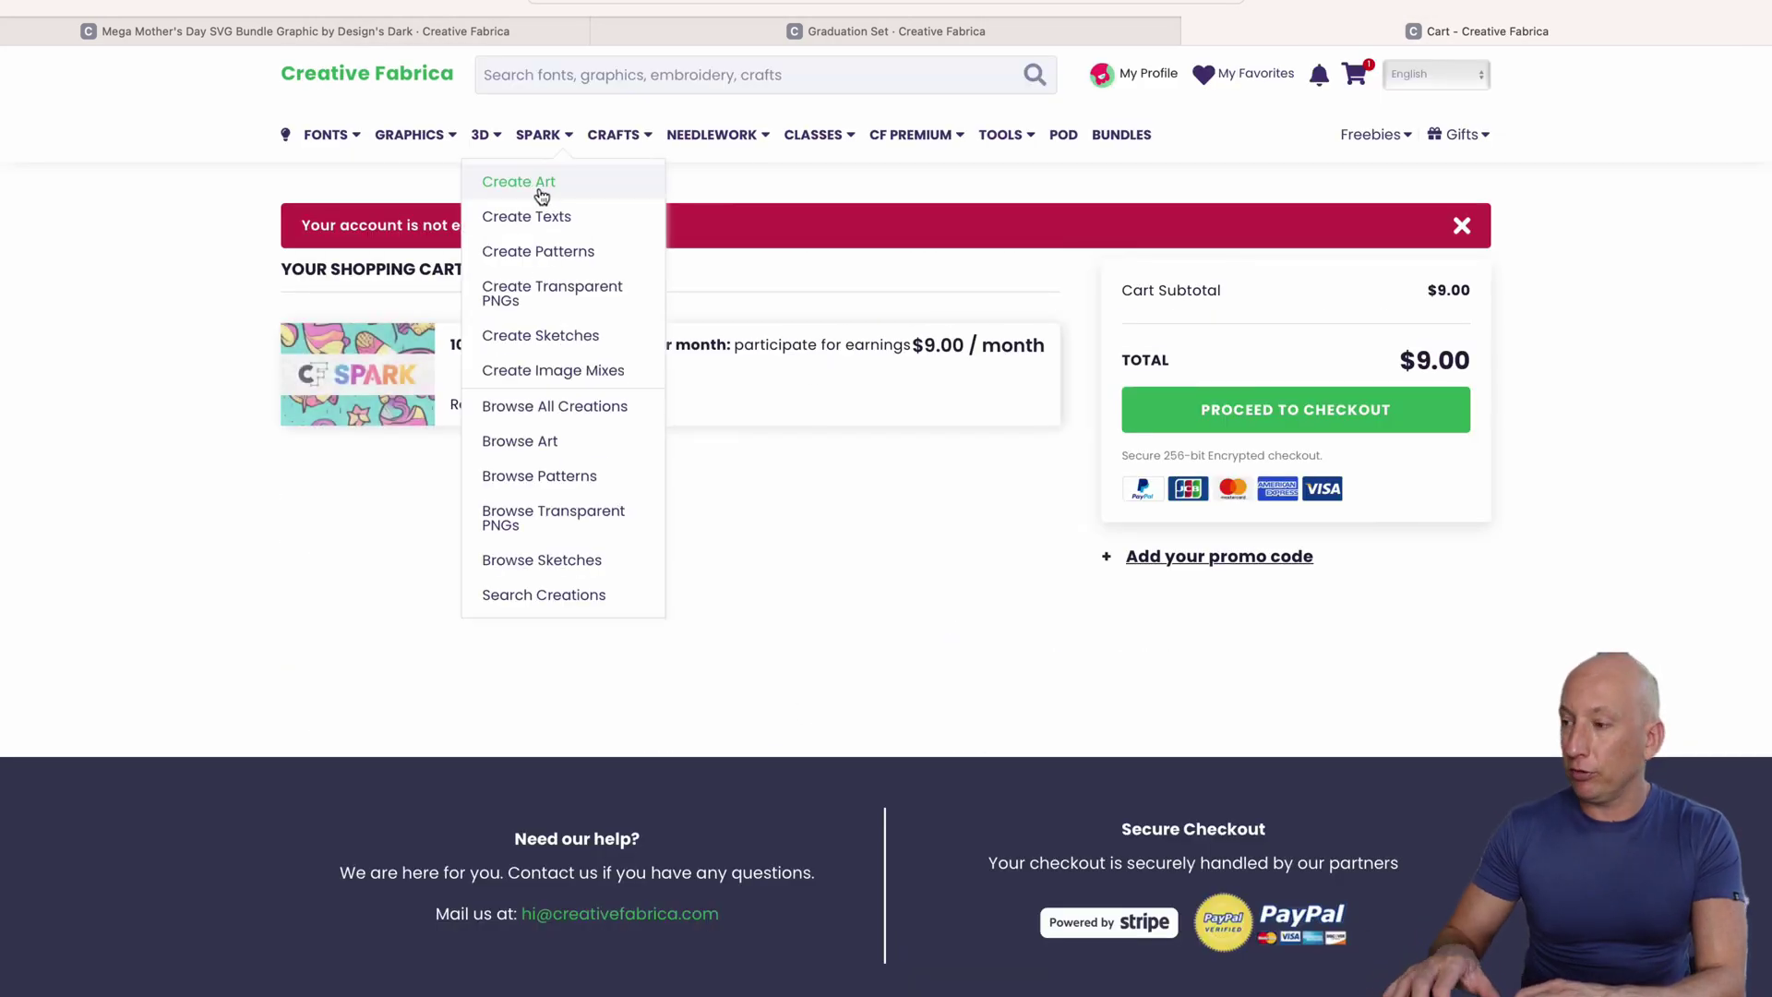
- Open the Moon Baby Set product page from the 3D SVG Crafts grid
{"action": "mouse_move", "coordinate": [424, 140]}
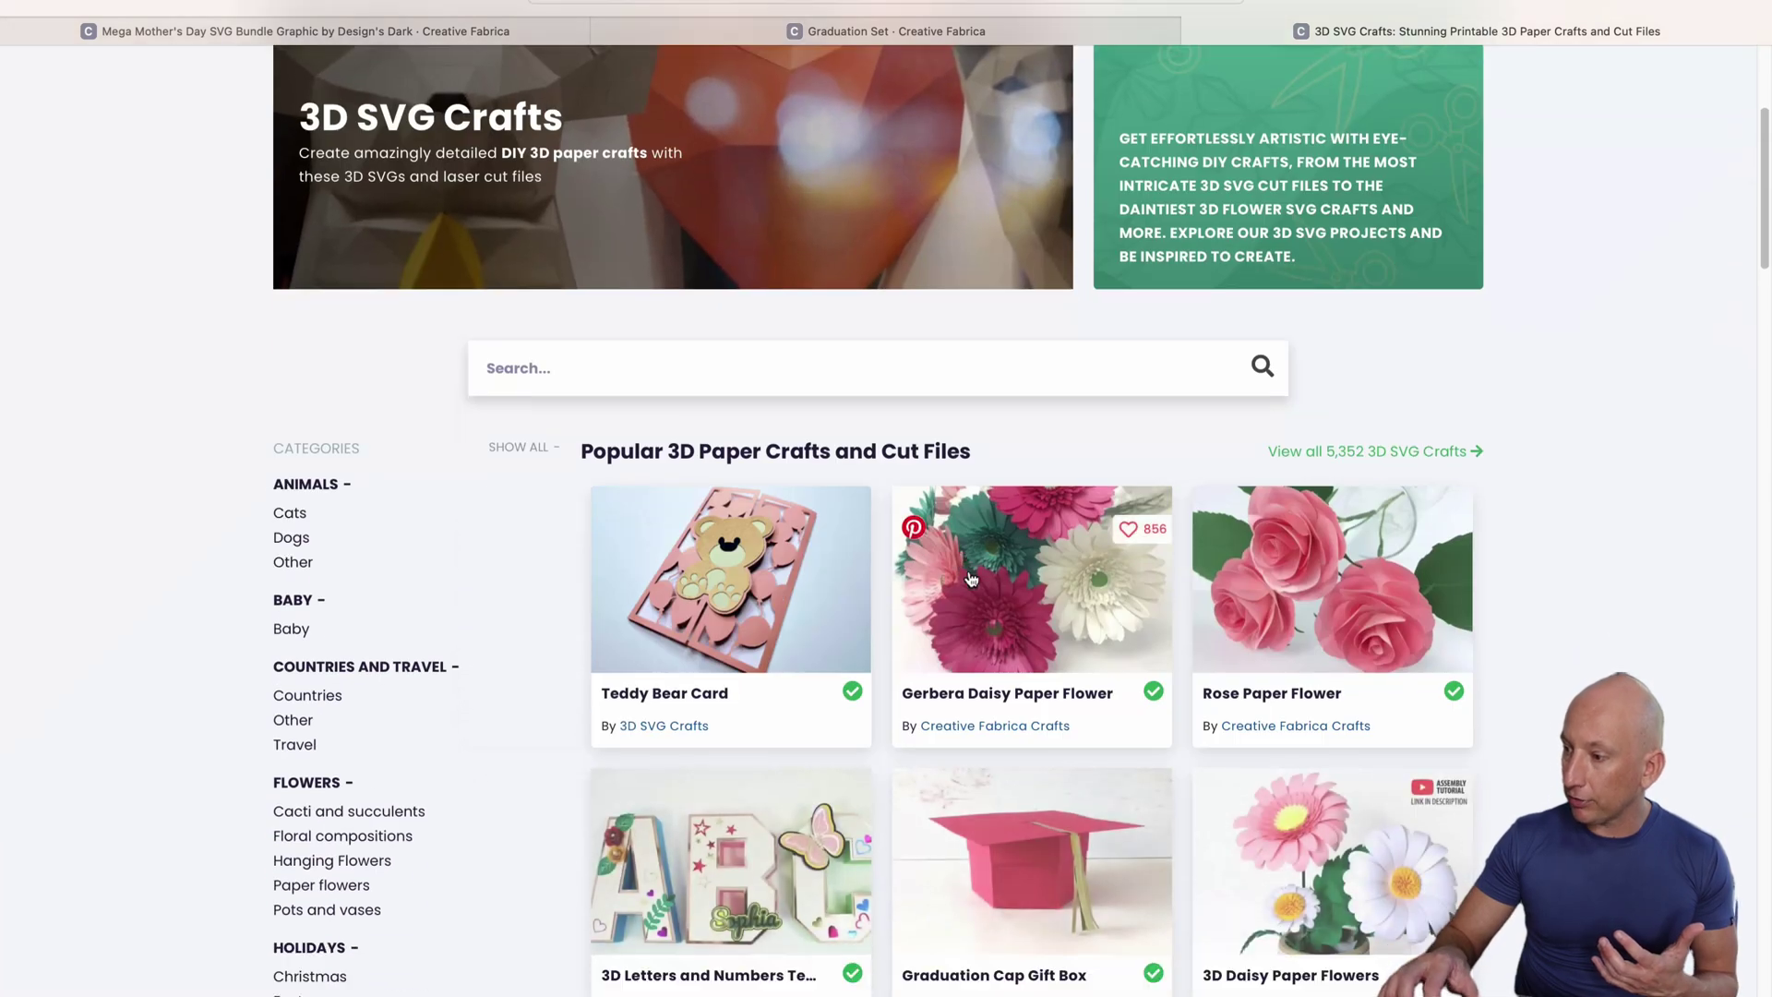
{"action": "scroll", "coordinate": [1006, 560], "scroll_direction": "down", "scroll_amount": 10}
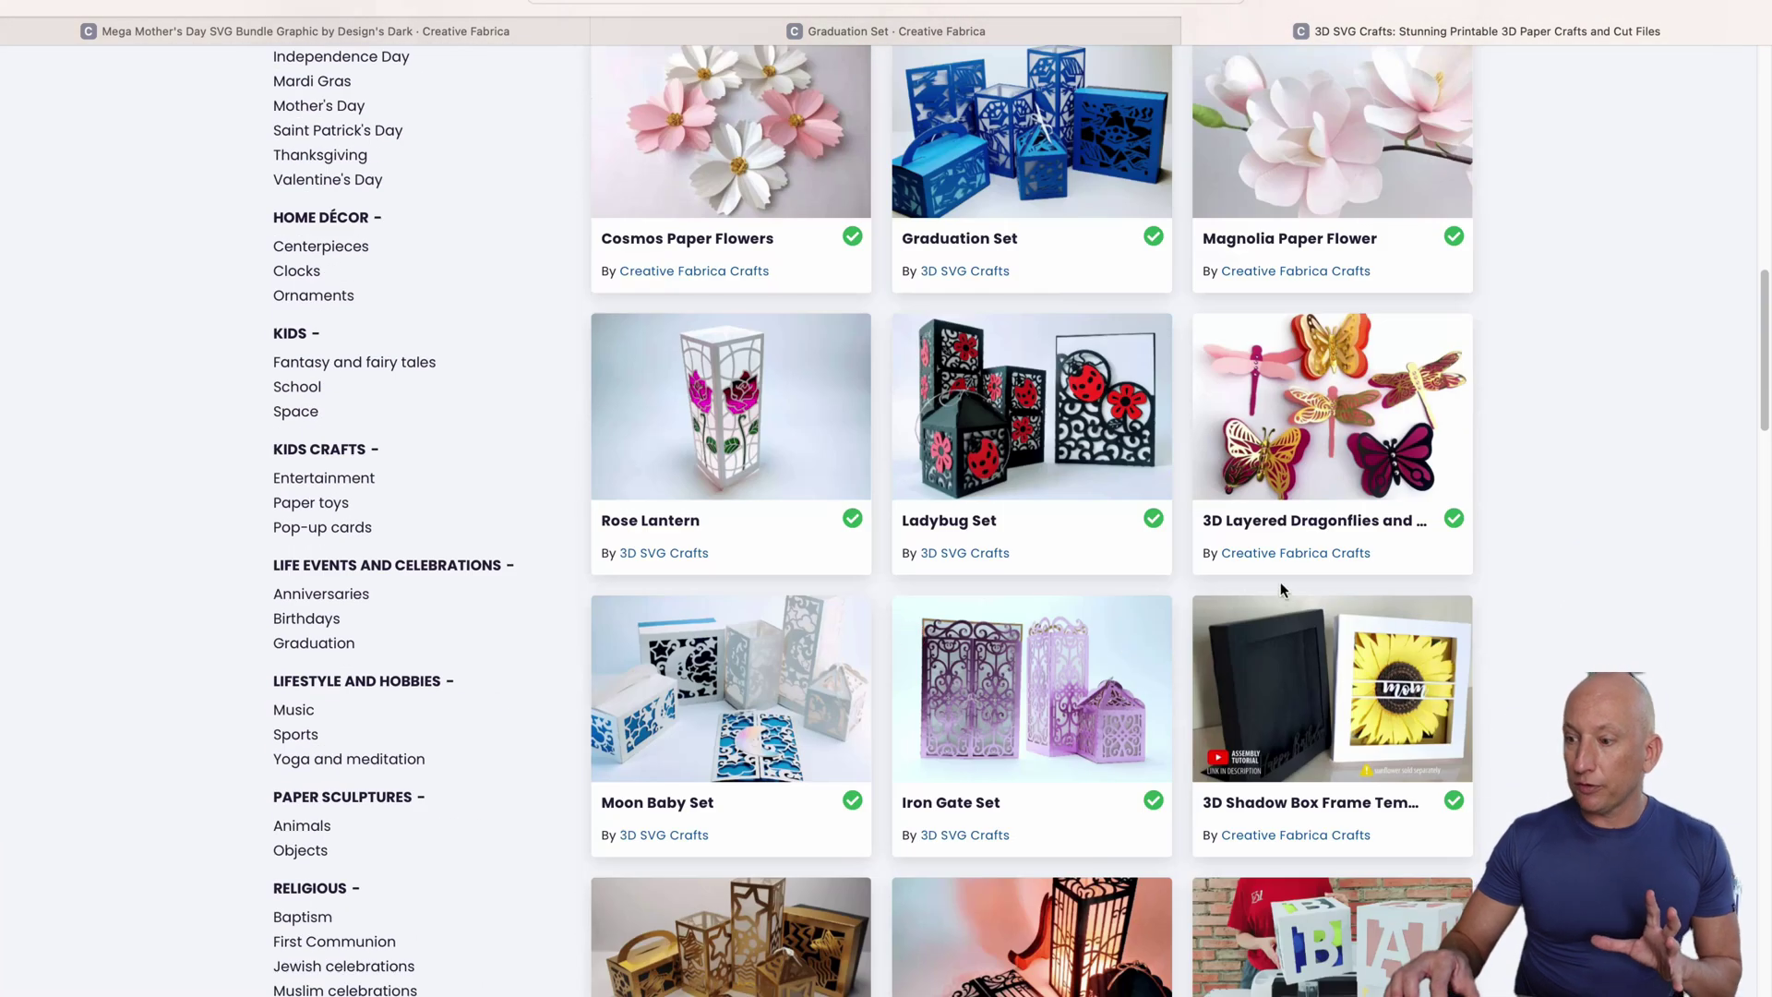
{"action": "left_click", "coordinate": [777, 691]}
{"action": "scroll", "coordinate": [611, 582], "scroll_direction": "down", "scroll_amount": 5}
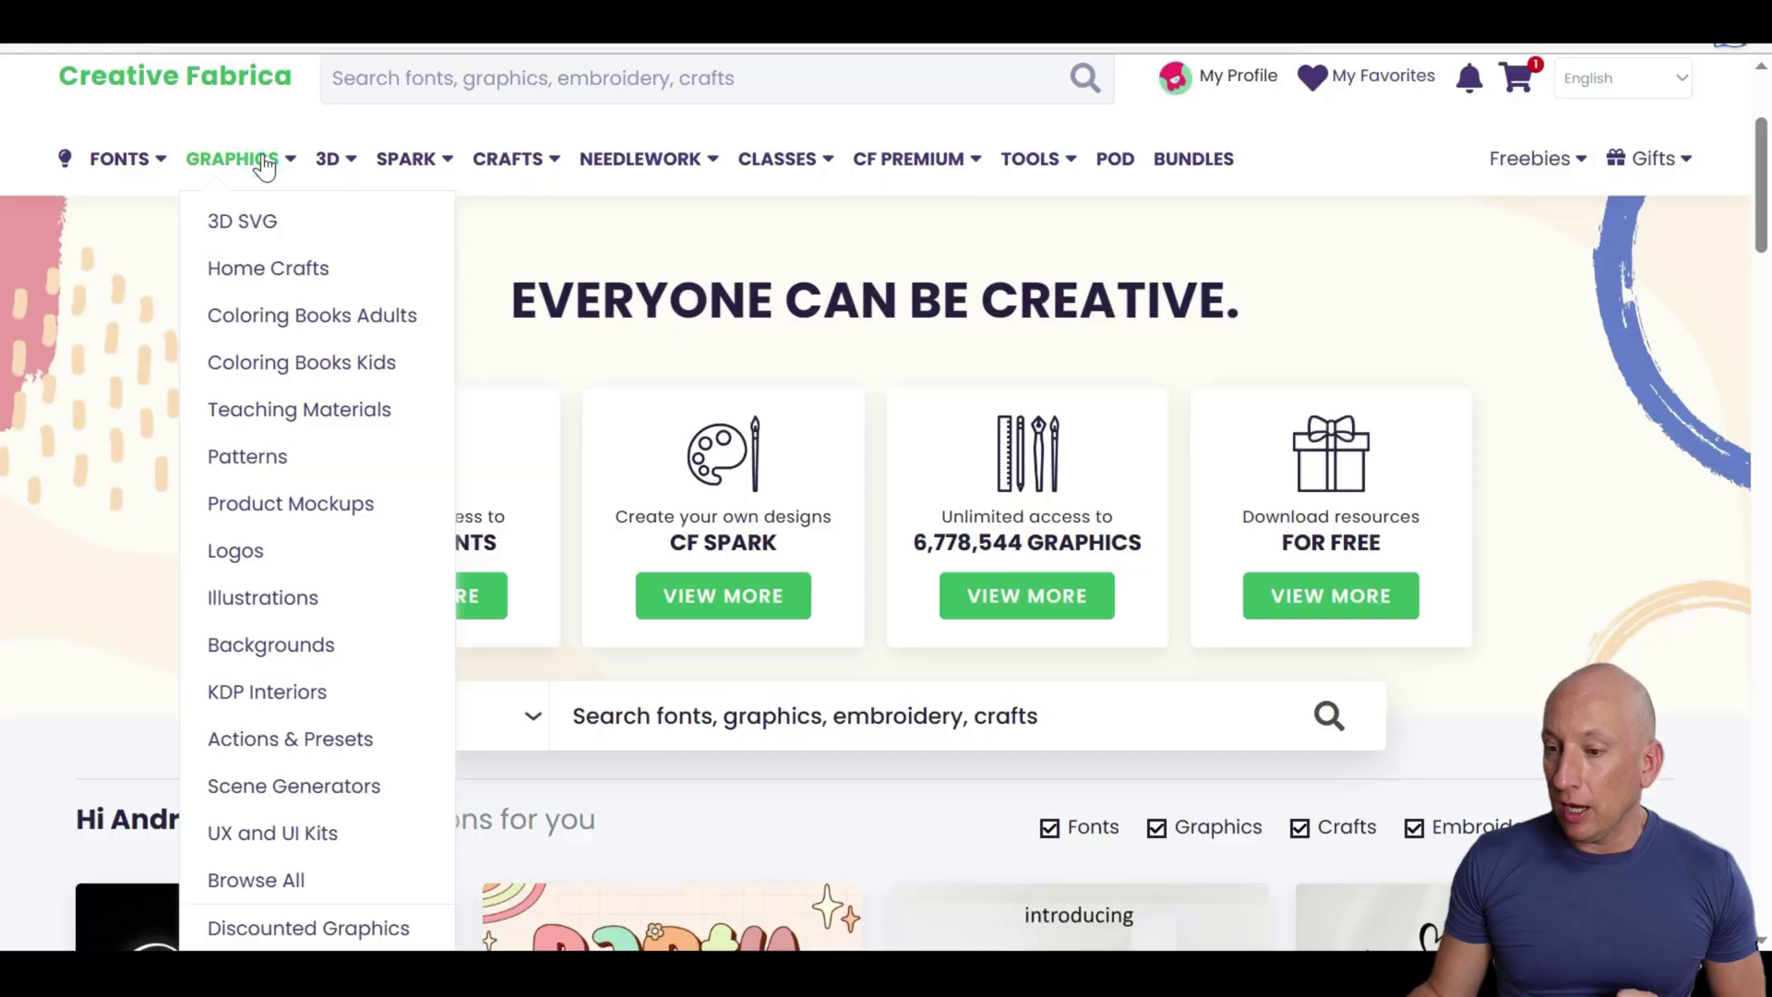
- Search graphics for 'frog' and open the Rainbow Frog Watercolor Clipart listing
{"action": "left_click", "coordinate": [265, 167]}
{"action": "left_click", "coordinate": [846, 559]}
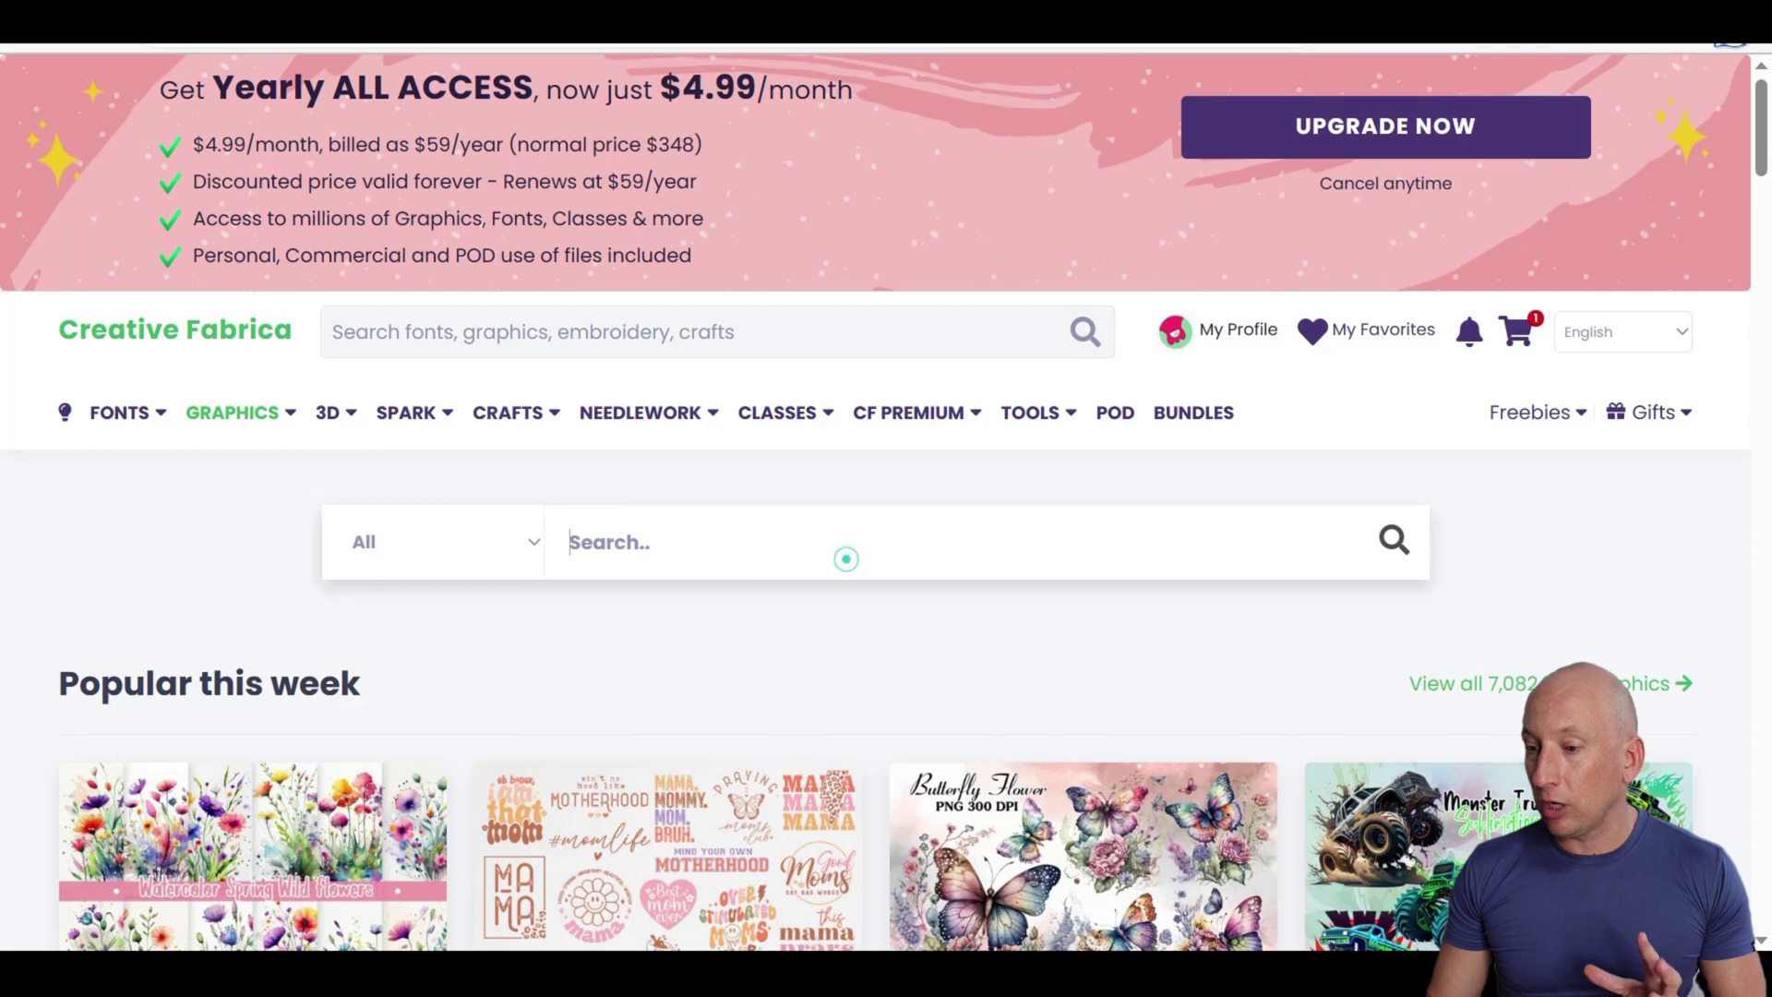
{"action": "type", "text": "frog \\"}
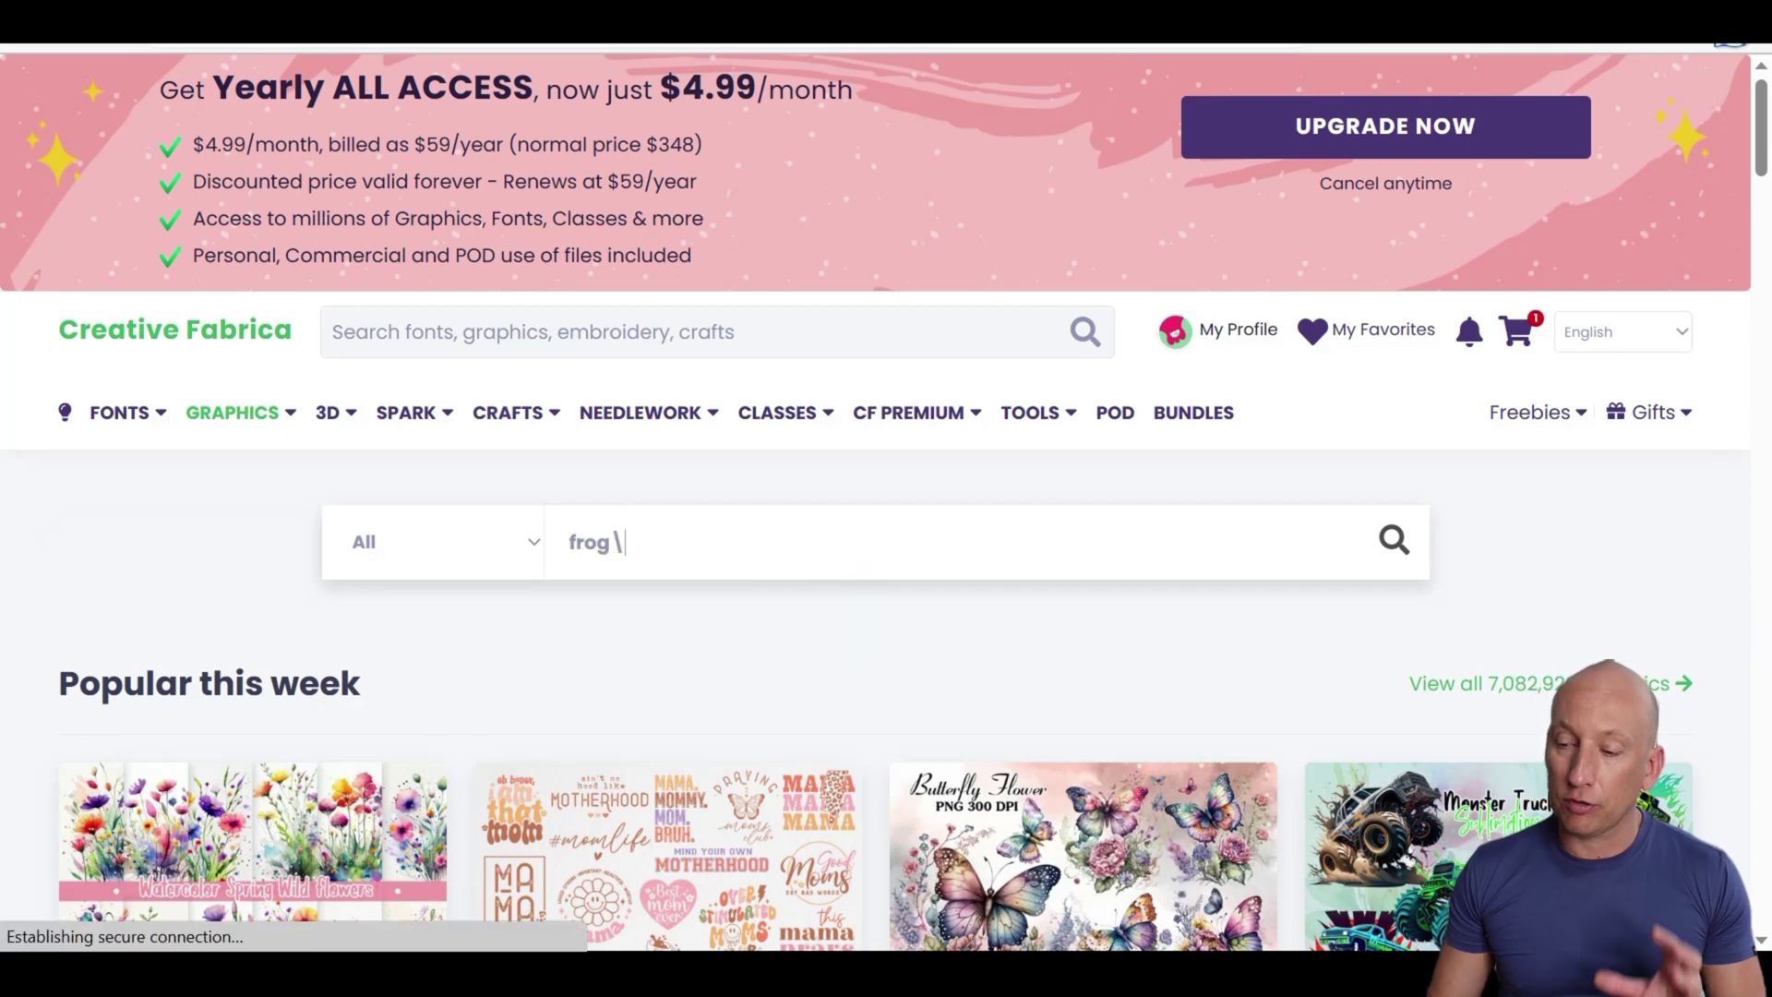
{"action": "scroll", "coordinate": [905, 619], "scroll_direction": "down", "scroll_amount": 7}
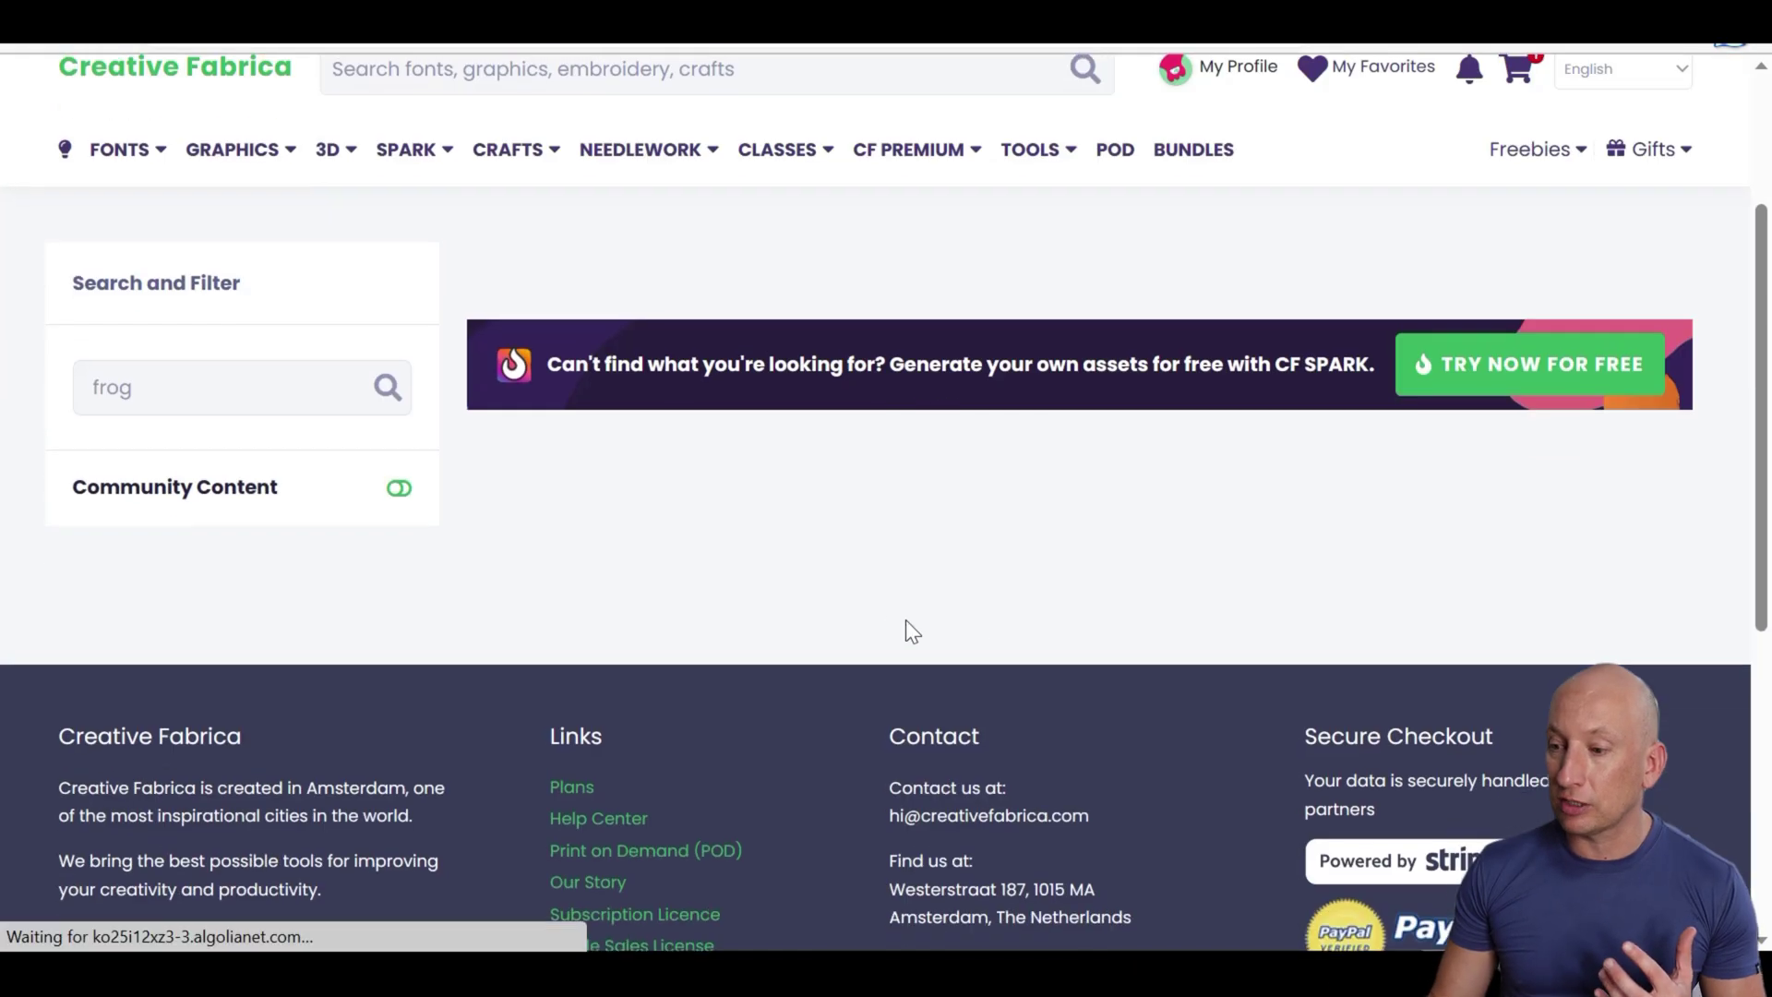
{"action": "scroll", "coordinate": [1040, 508], "scroll_direction": "down", "scroll_amount": 15}
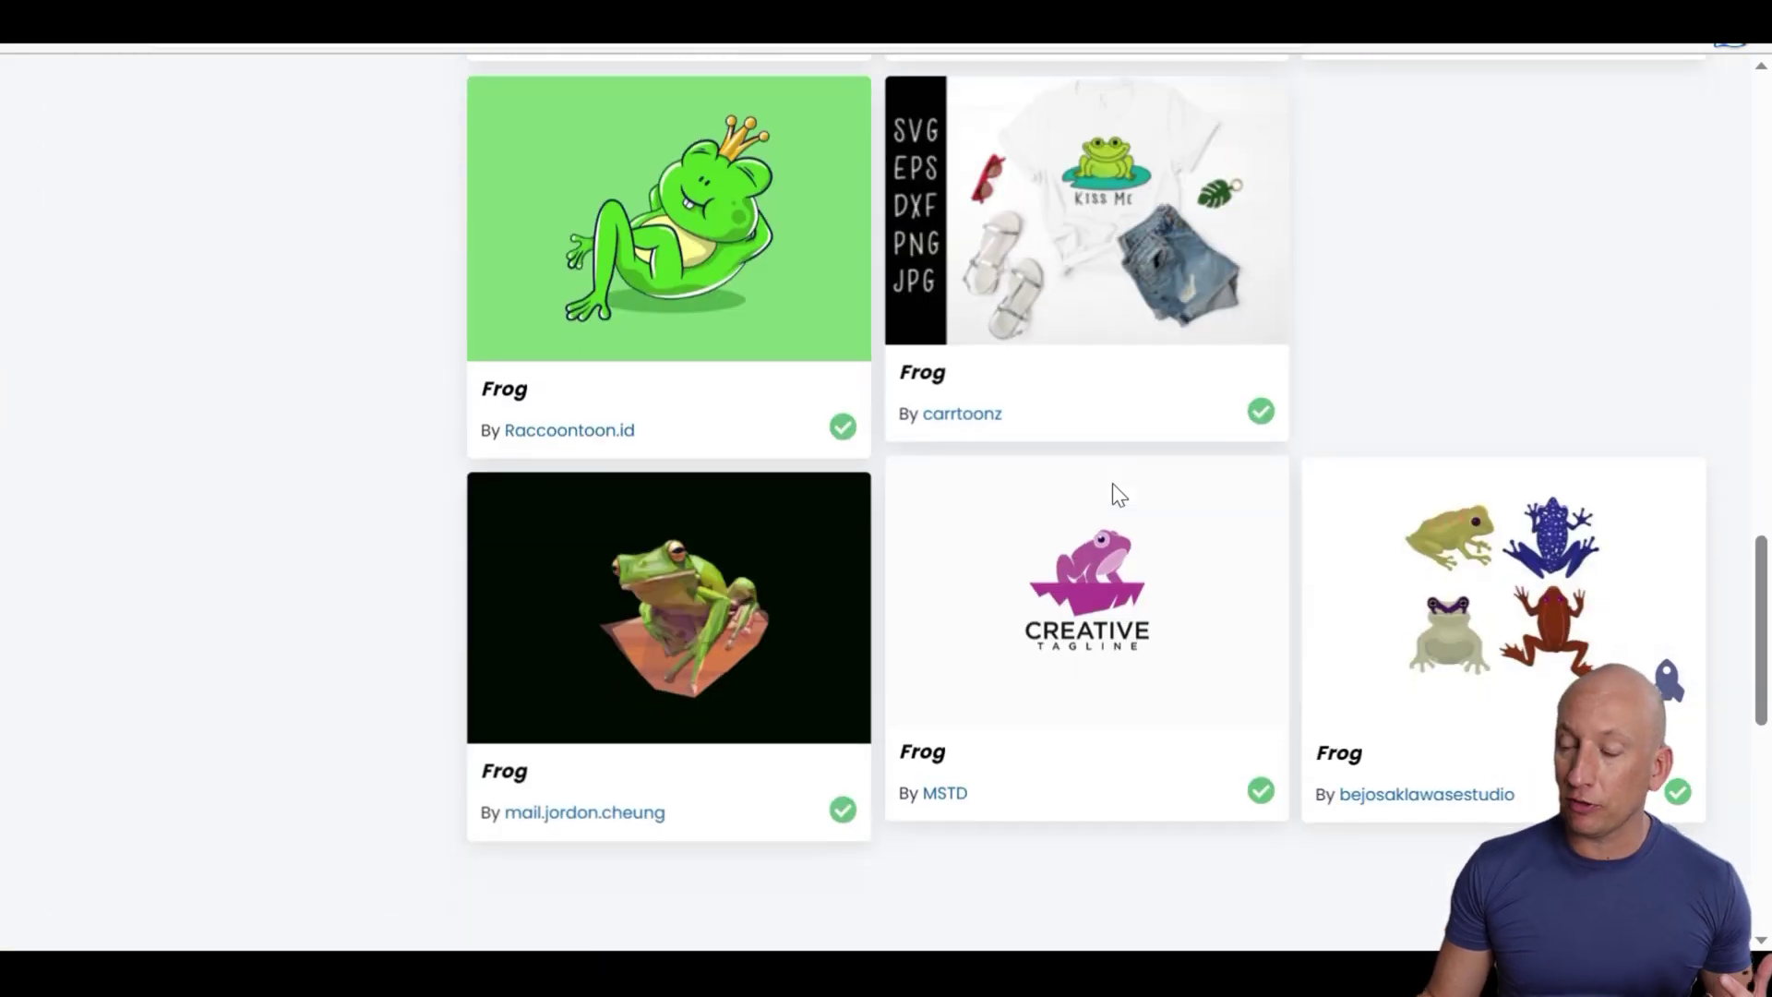
{"action": "scroll", "coordinate": [1044, 356], "scroll_direction": "down", "scroll_amount": 6}
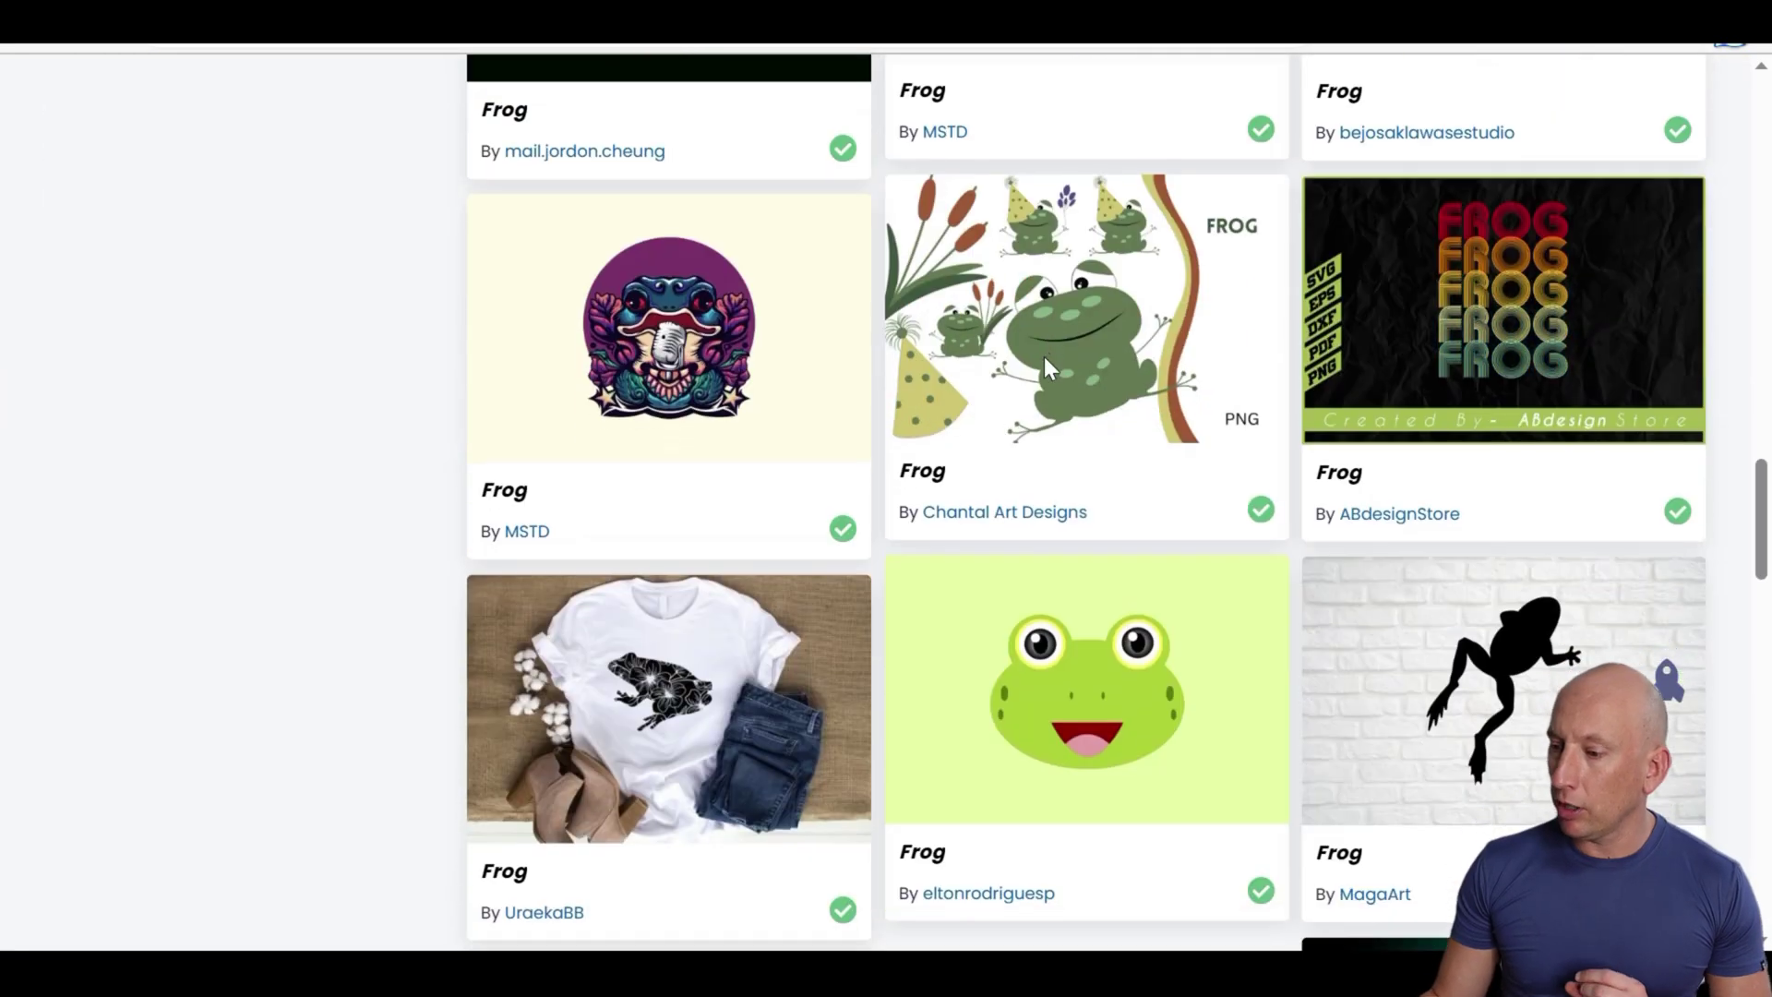
{"action": "scroll", "coordinate": [1047, 363], "scroll_direction": "down", "scroll_amount": 15}
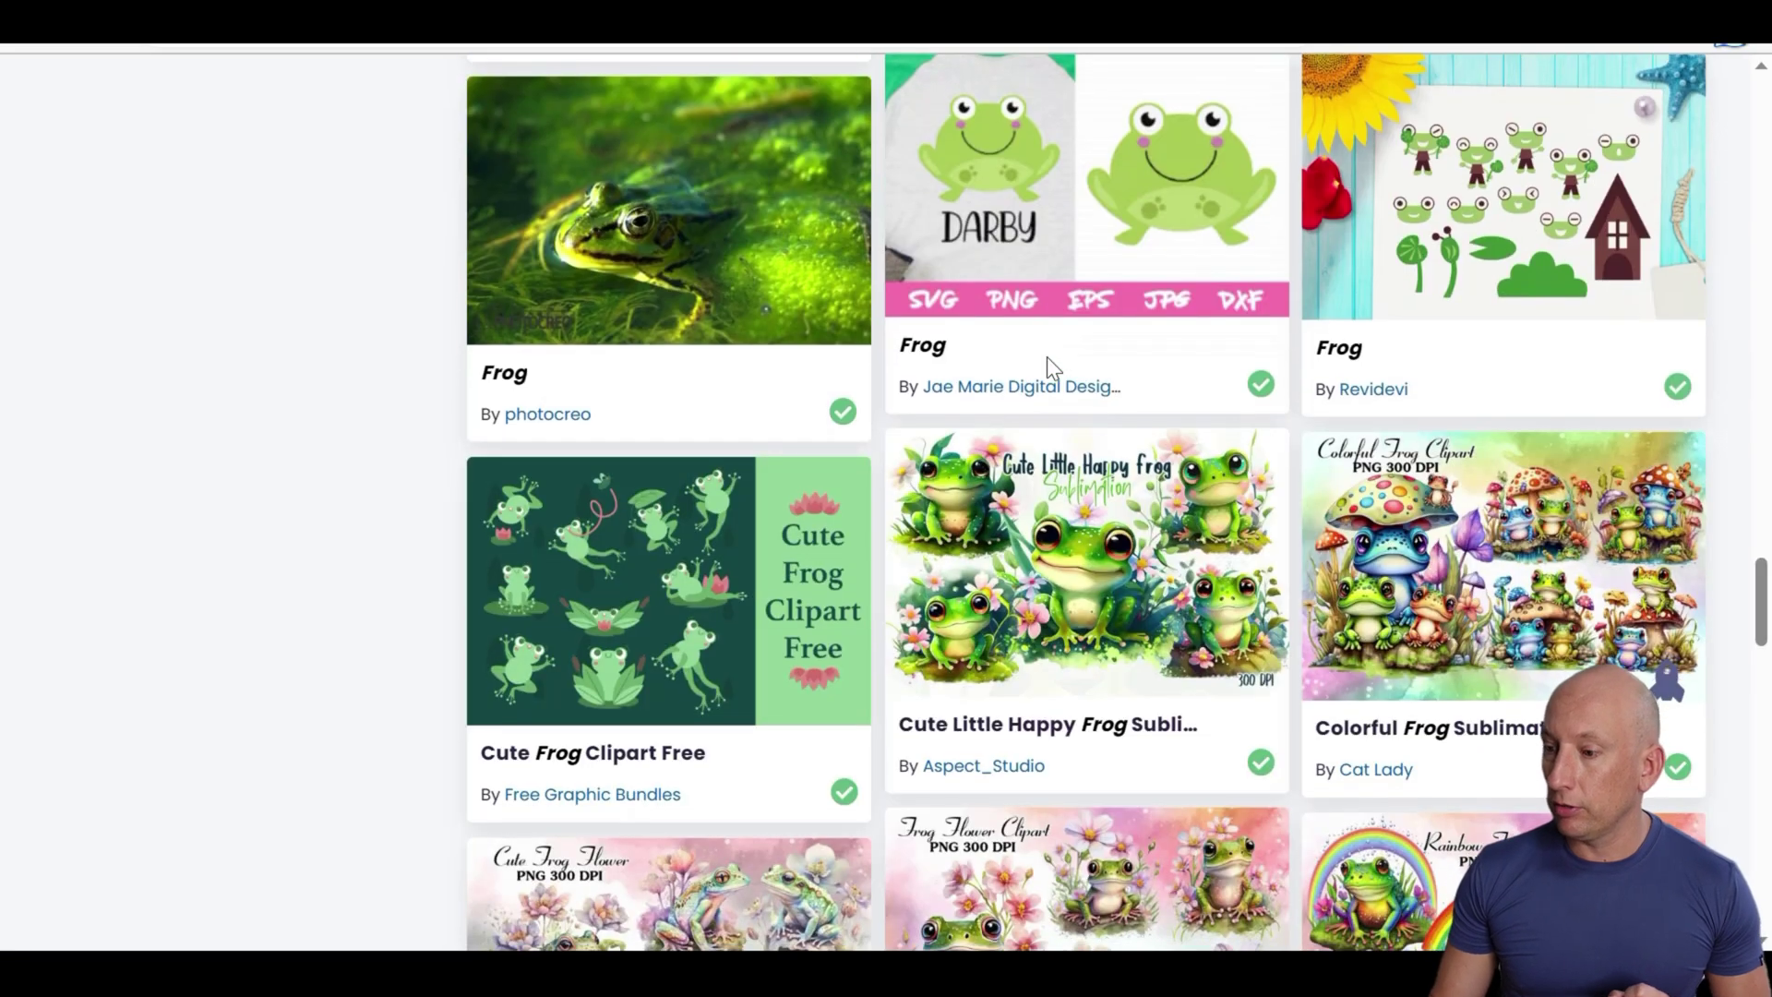
{"action": "scroll", "coordinate": [1046, 356], "scroll_direction": "down", "scroll_amount": 4}
{"action": "left_click", "coordinate": [1496, 544]}
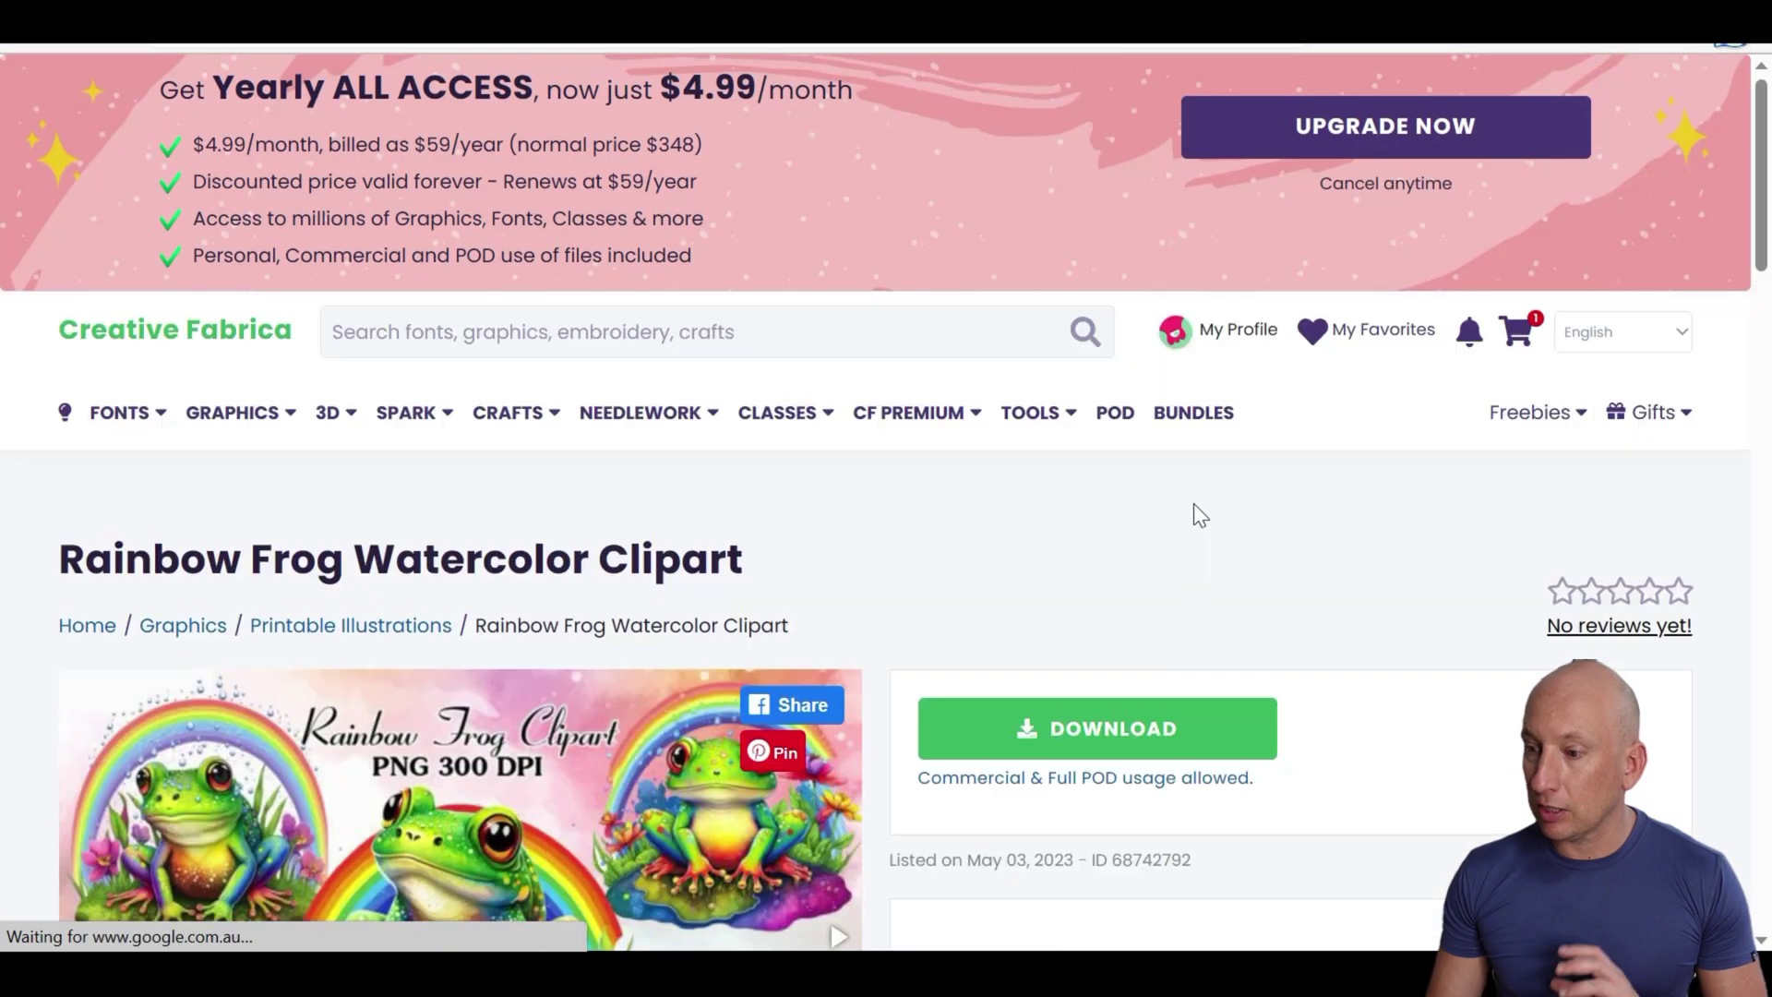
- Download the Rainbow Frog Watercolor Clipart zip after confirming it allows commercial and full POD use
{"action": "scroll", "coordinate": [1186, 646], "scroll_direction": "down", "scroll_amount": 1}
{"action": "scroll", "coordinate": [1180, 734], "scroll_direction": "down", "scroll_amount": 4}
{"action": "left_click_drag", "start_coordinate": [1292, 372], "coordinate": [1181, 392]}
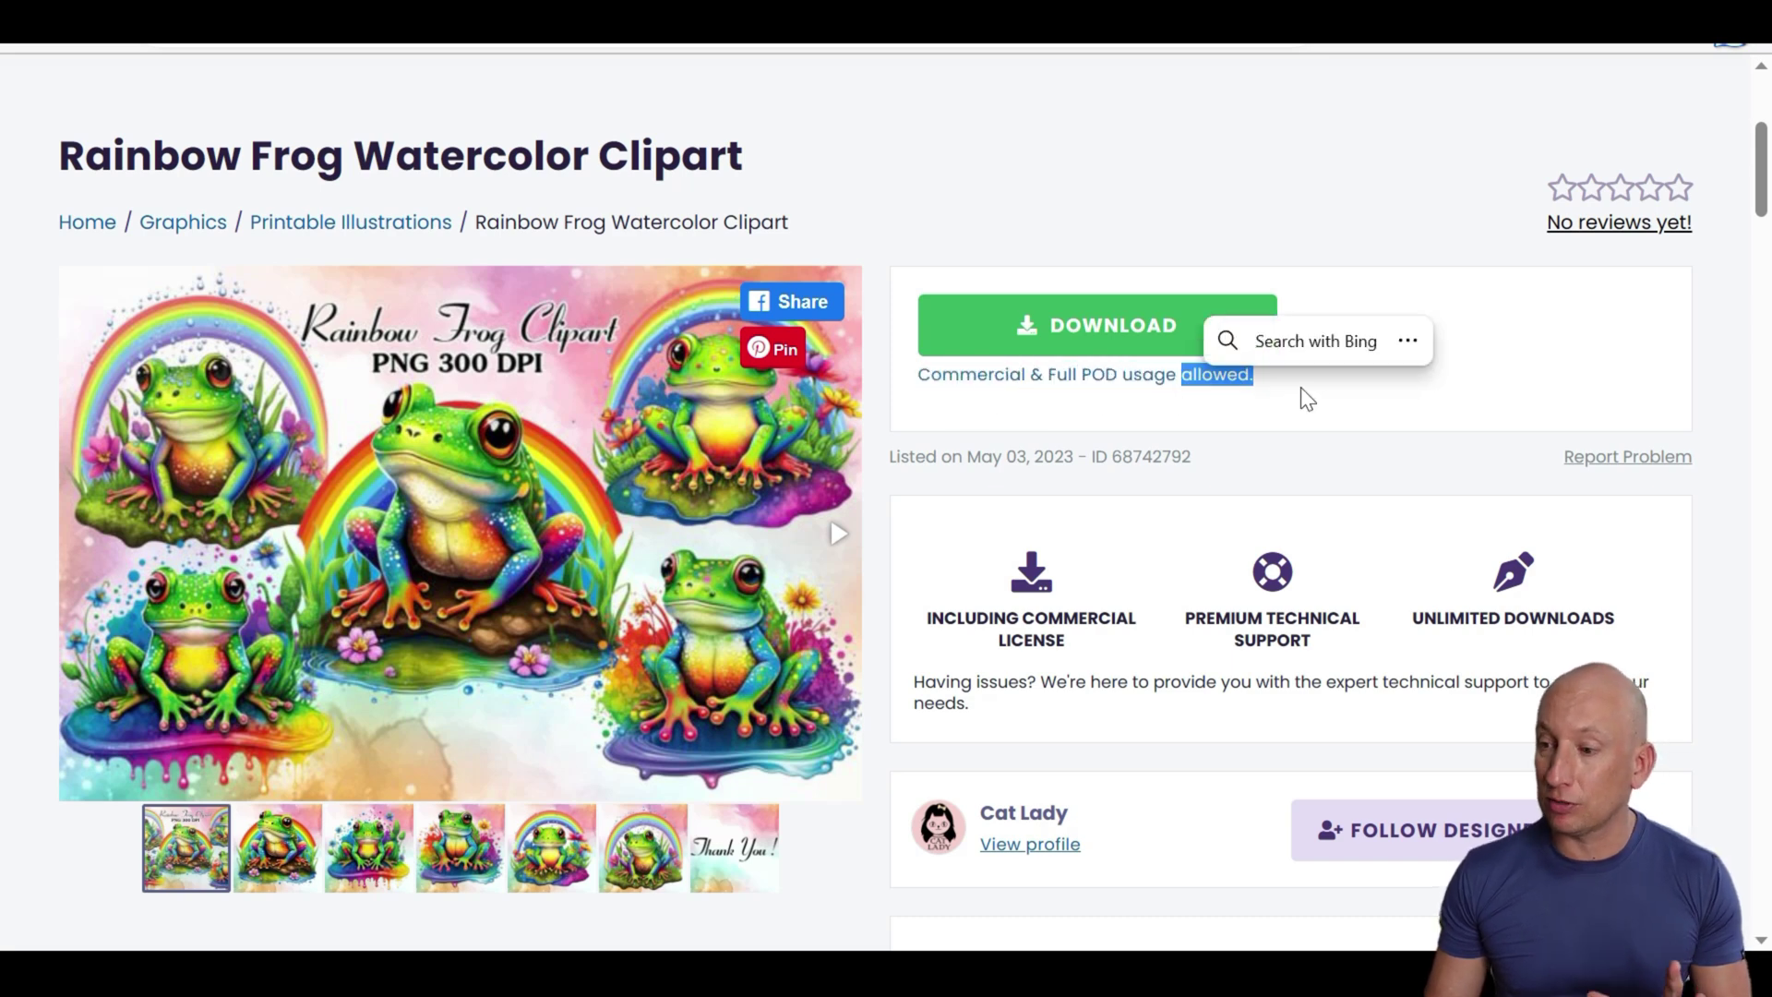
{"action": "left_click", "coordinate": [1094, 323]}
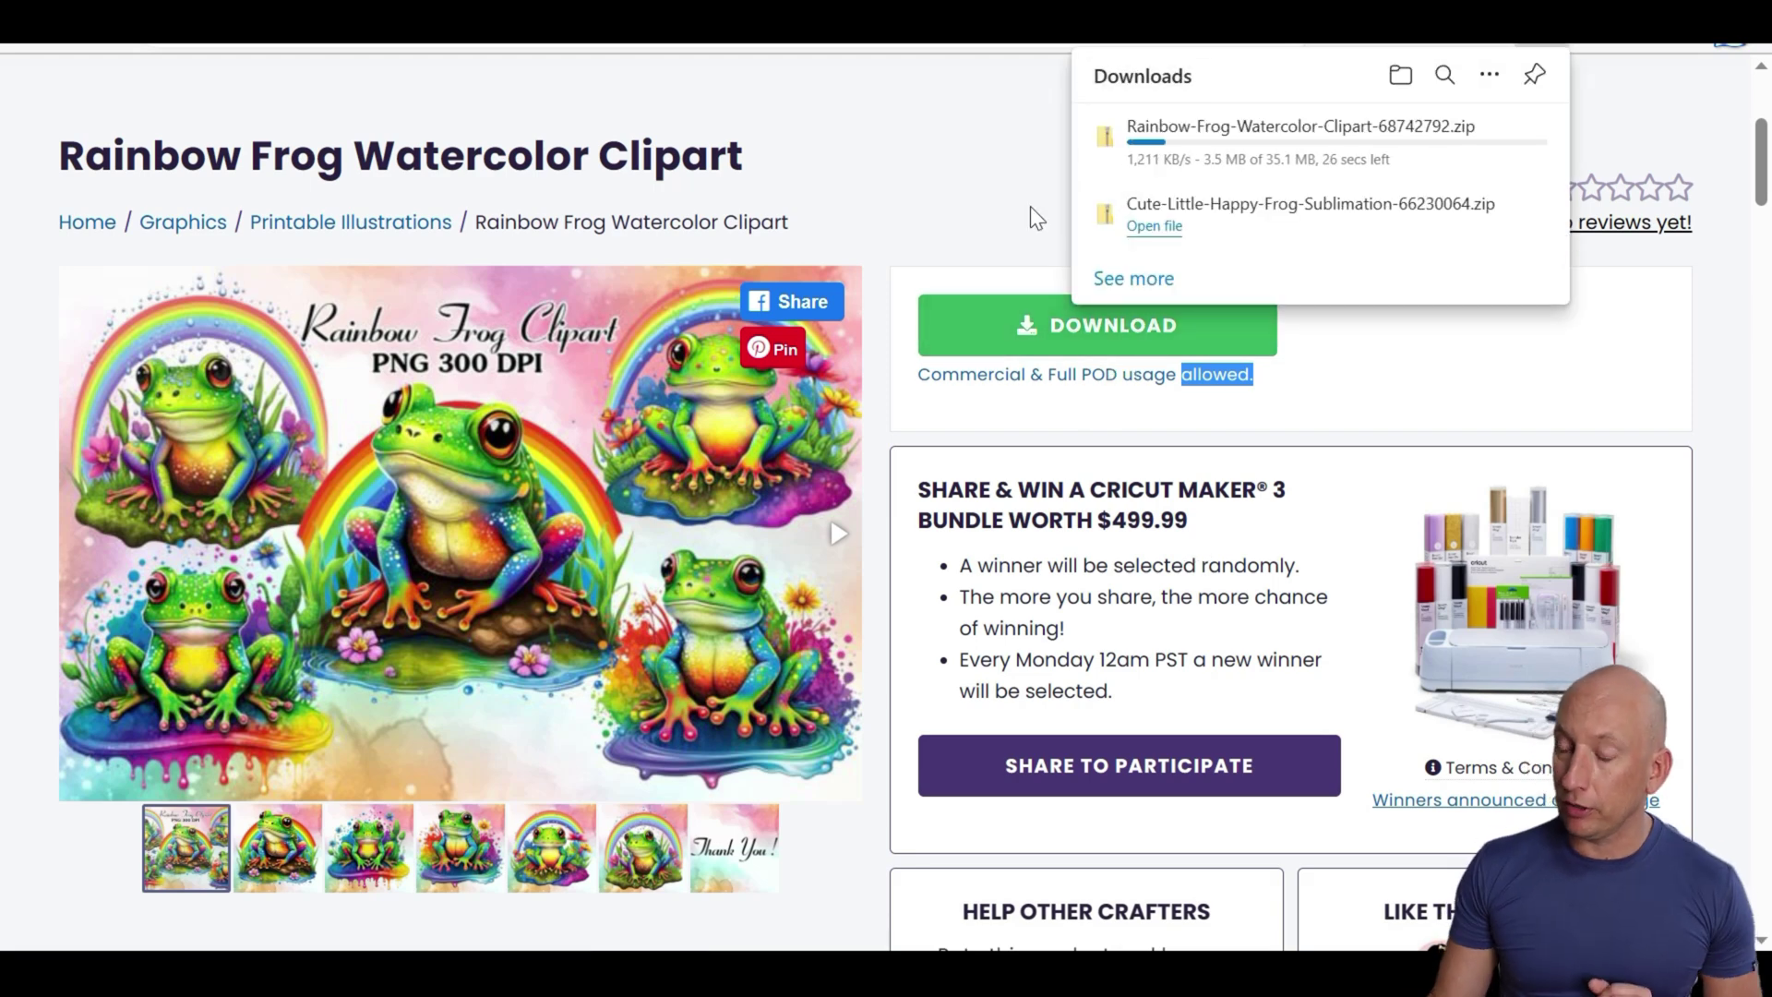
{"action": "key", "text": "ctrl+Tab"}
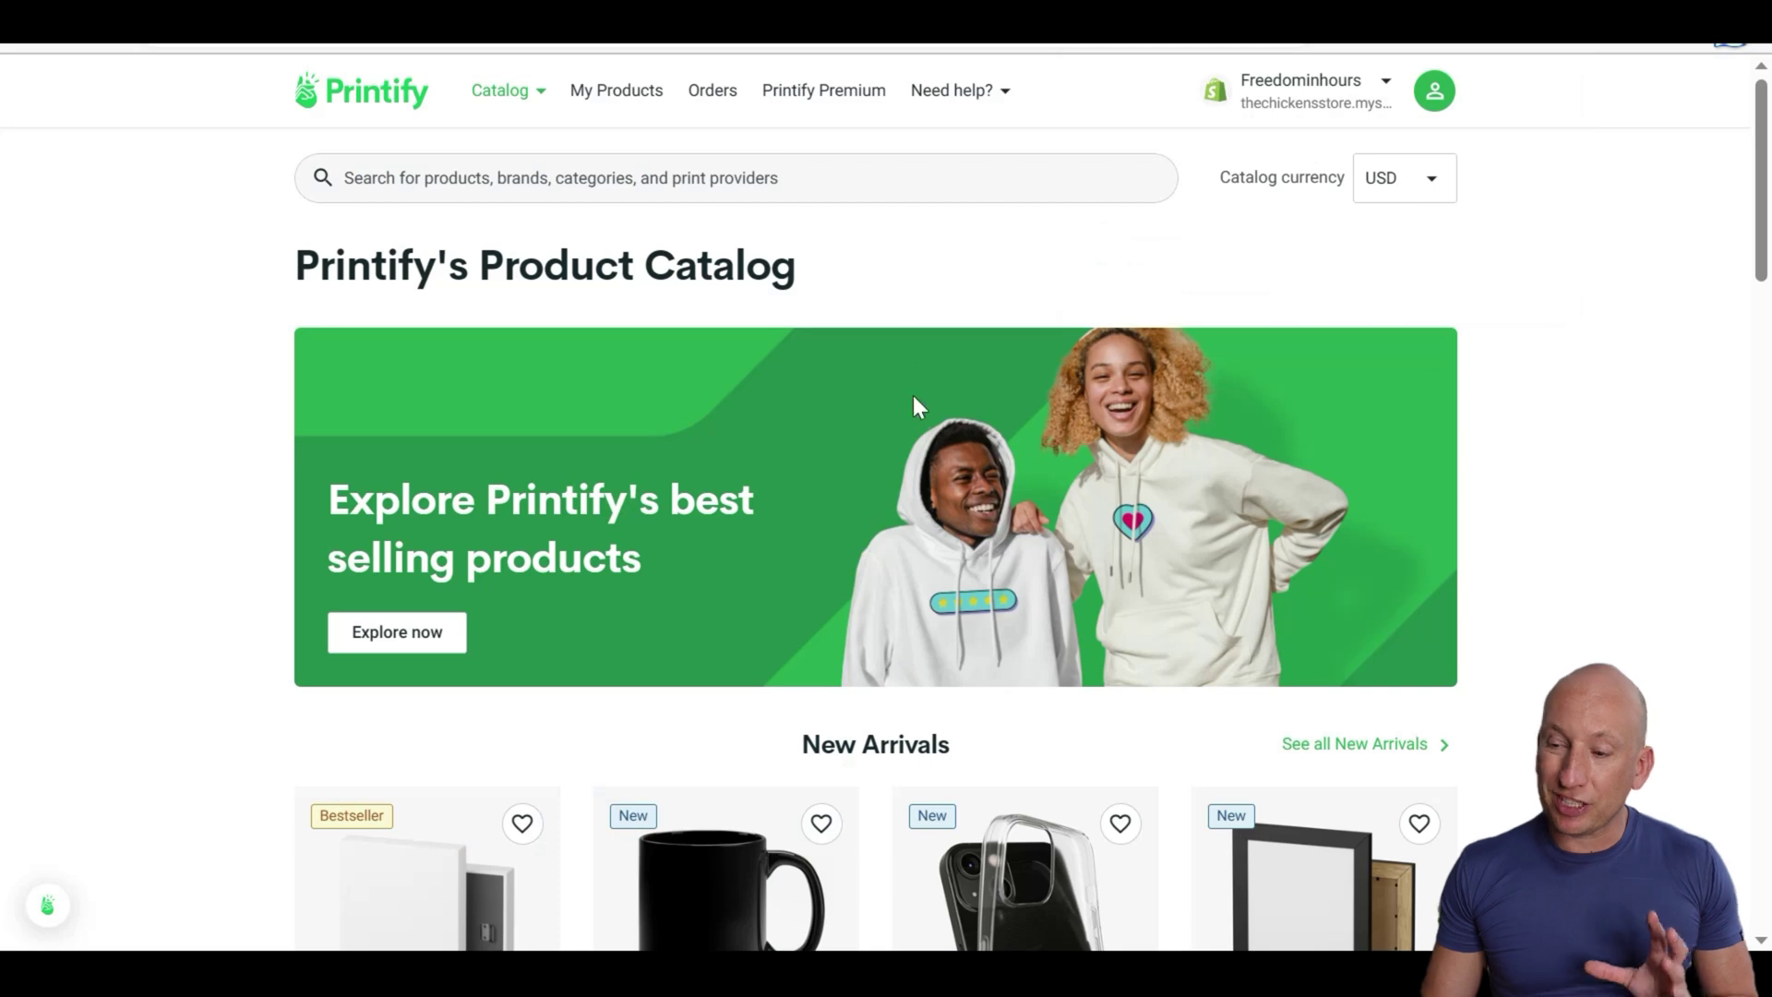
- Open Men's Clothing > T-shirts > Unisex Jersey Short Sleeve Tee and start designing with Duplium
{"action": "scroll", "coordinate": [913, 399], "scroll_direction": "down", "scroll_amount": 10}
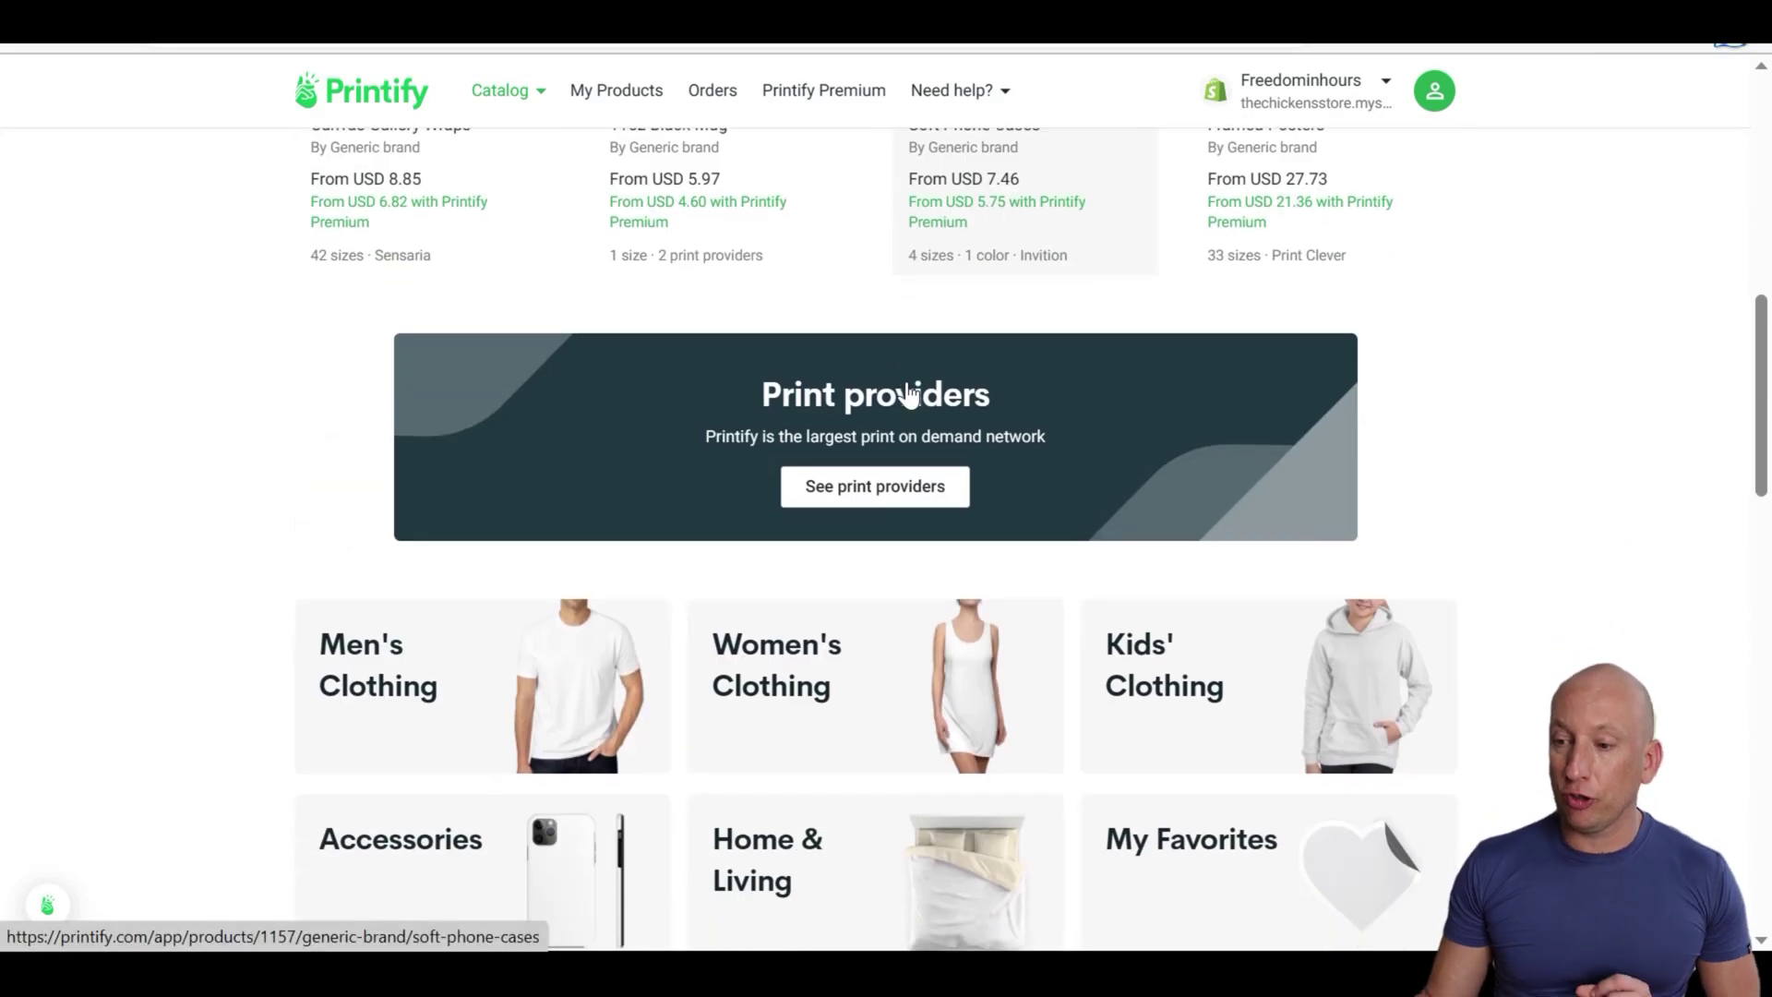
{"action": "scroll", "coordinate": [909, 392], "scroll_direction": "down", "scroll_amount": 3}
{"action": "left_click", "coordinate": [462, 457]}
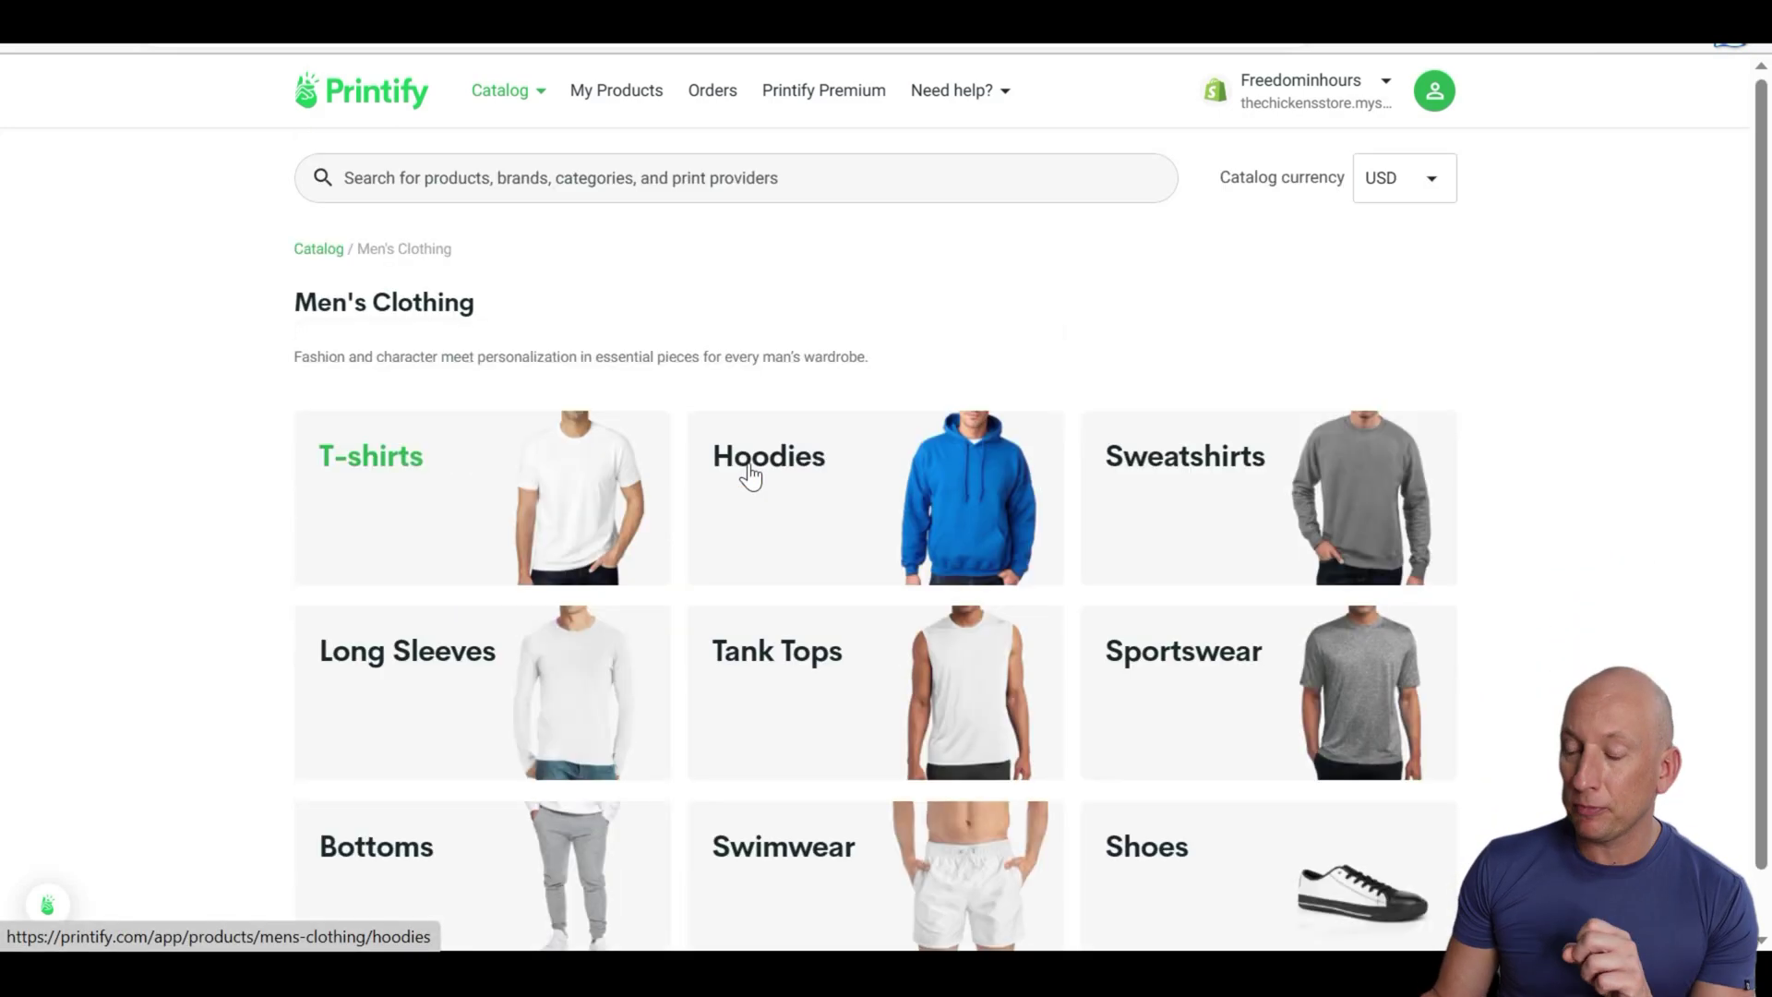
{"action": "left_click", "coordinate": [467, 513]}
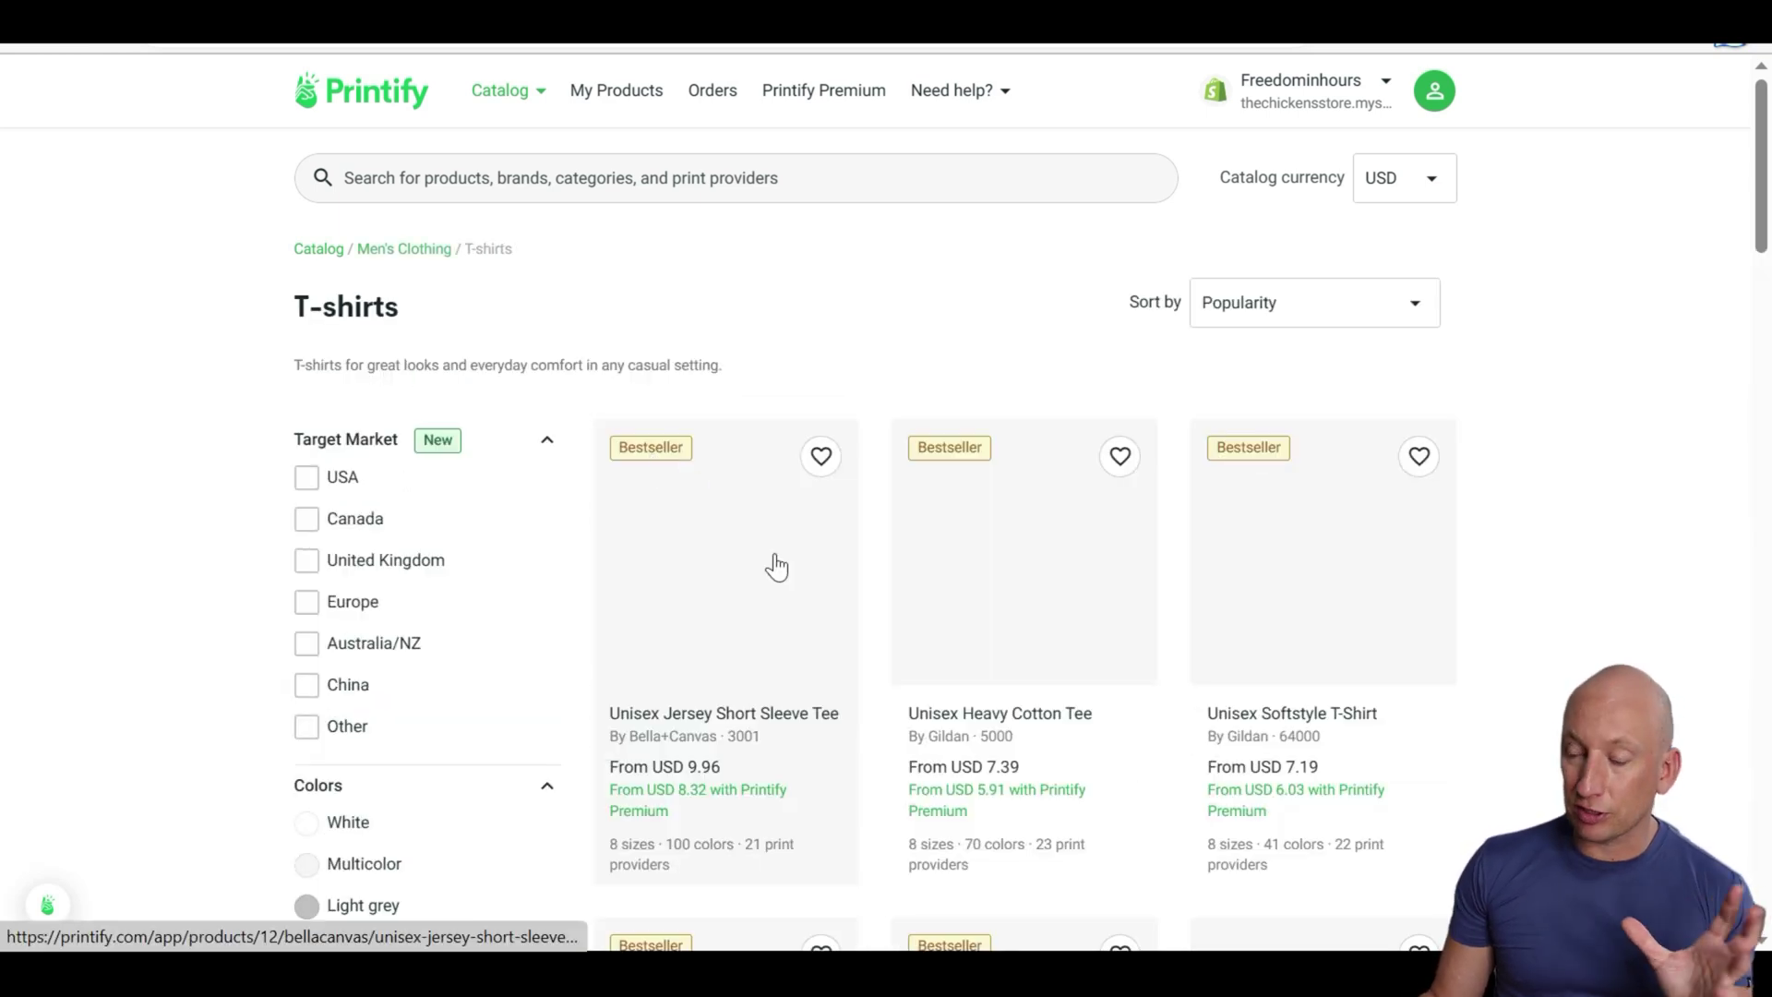
{"action": "left_click", "coordinate": [748, 572]}
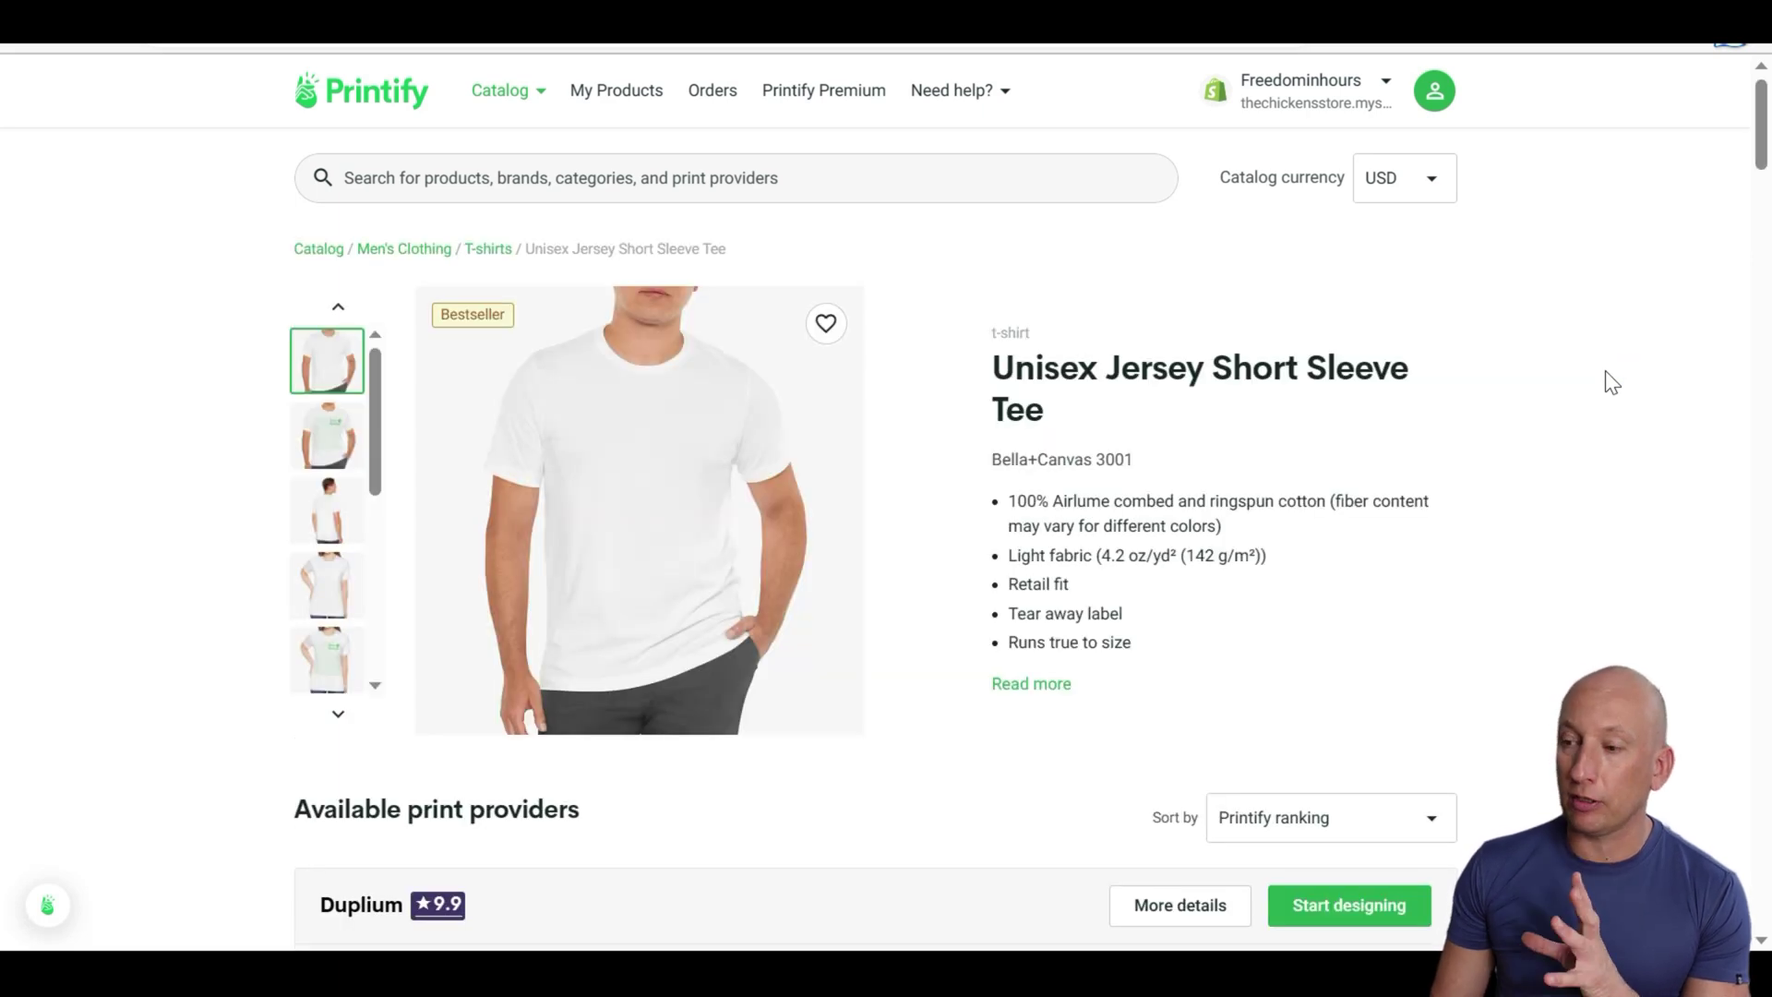
{"action": "scroll", "coordinate": [1336, 459], "scroll_direction": "down", "scroll_amount": 3}
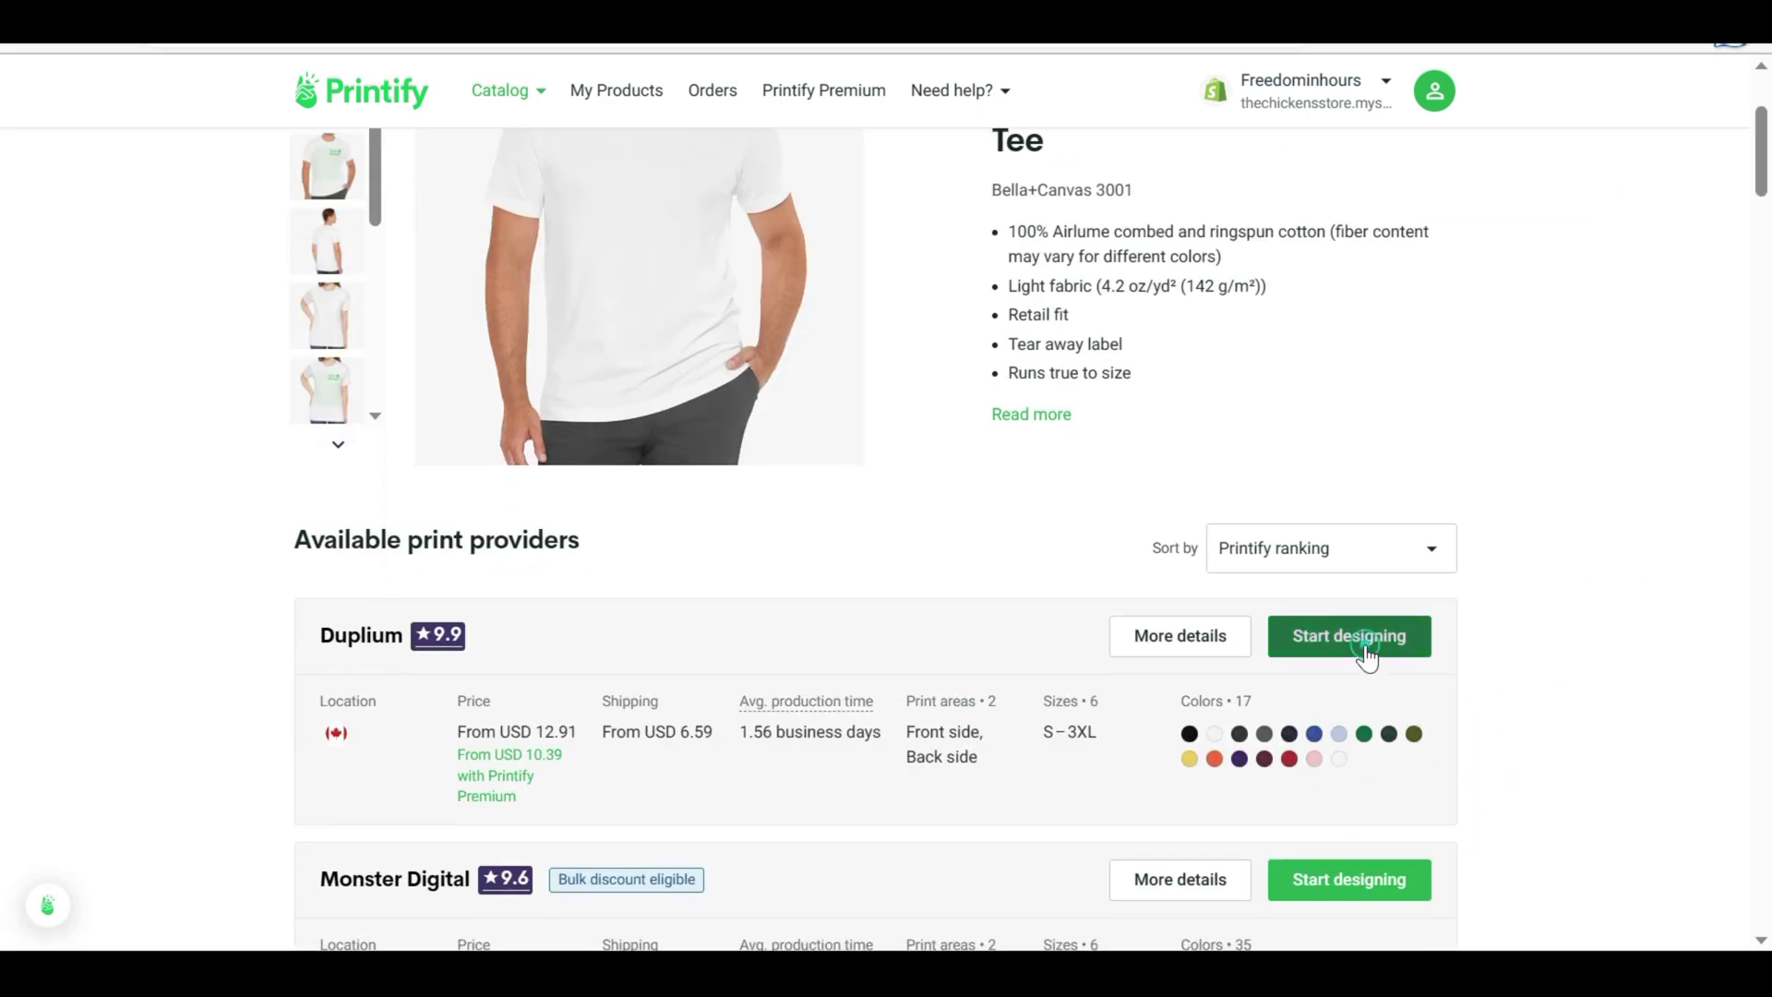
{"action": "left_click", "coordinate": [1370, 646]}
{"action": "left_click", "coordinate": [1401, 276]}
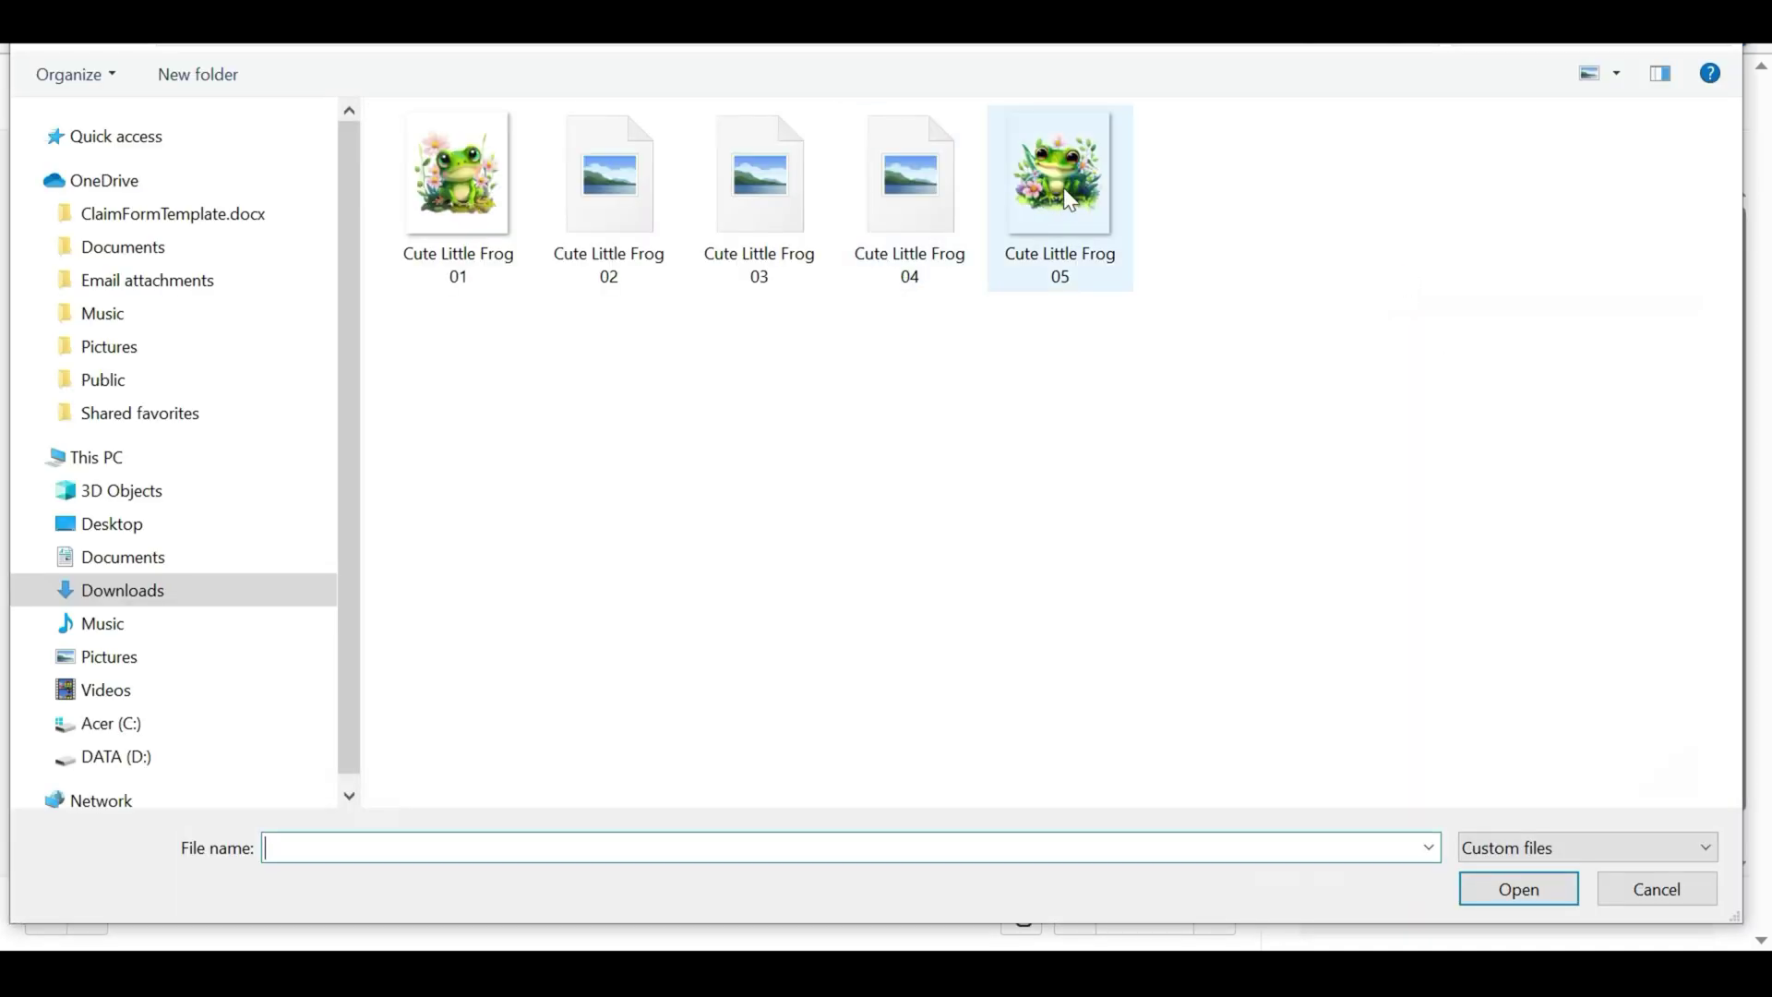
- Upload Cute Little Frog 05 to the tee front, enlarged and repositioned to fill the print area
{"action": "double_click", "coordinate": [1032, 214]}
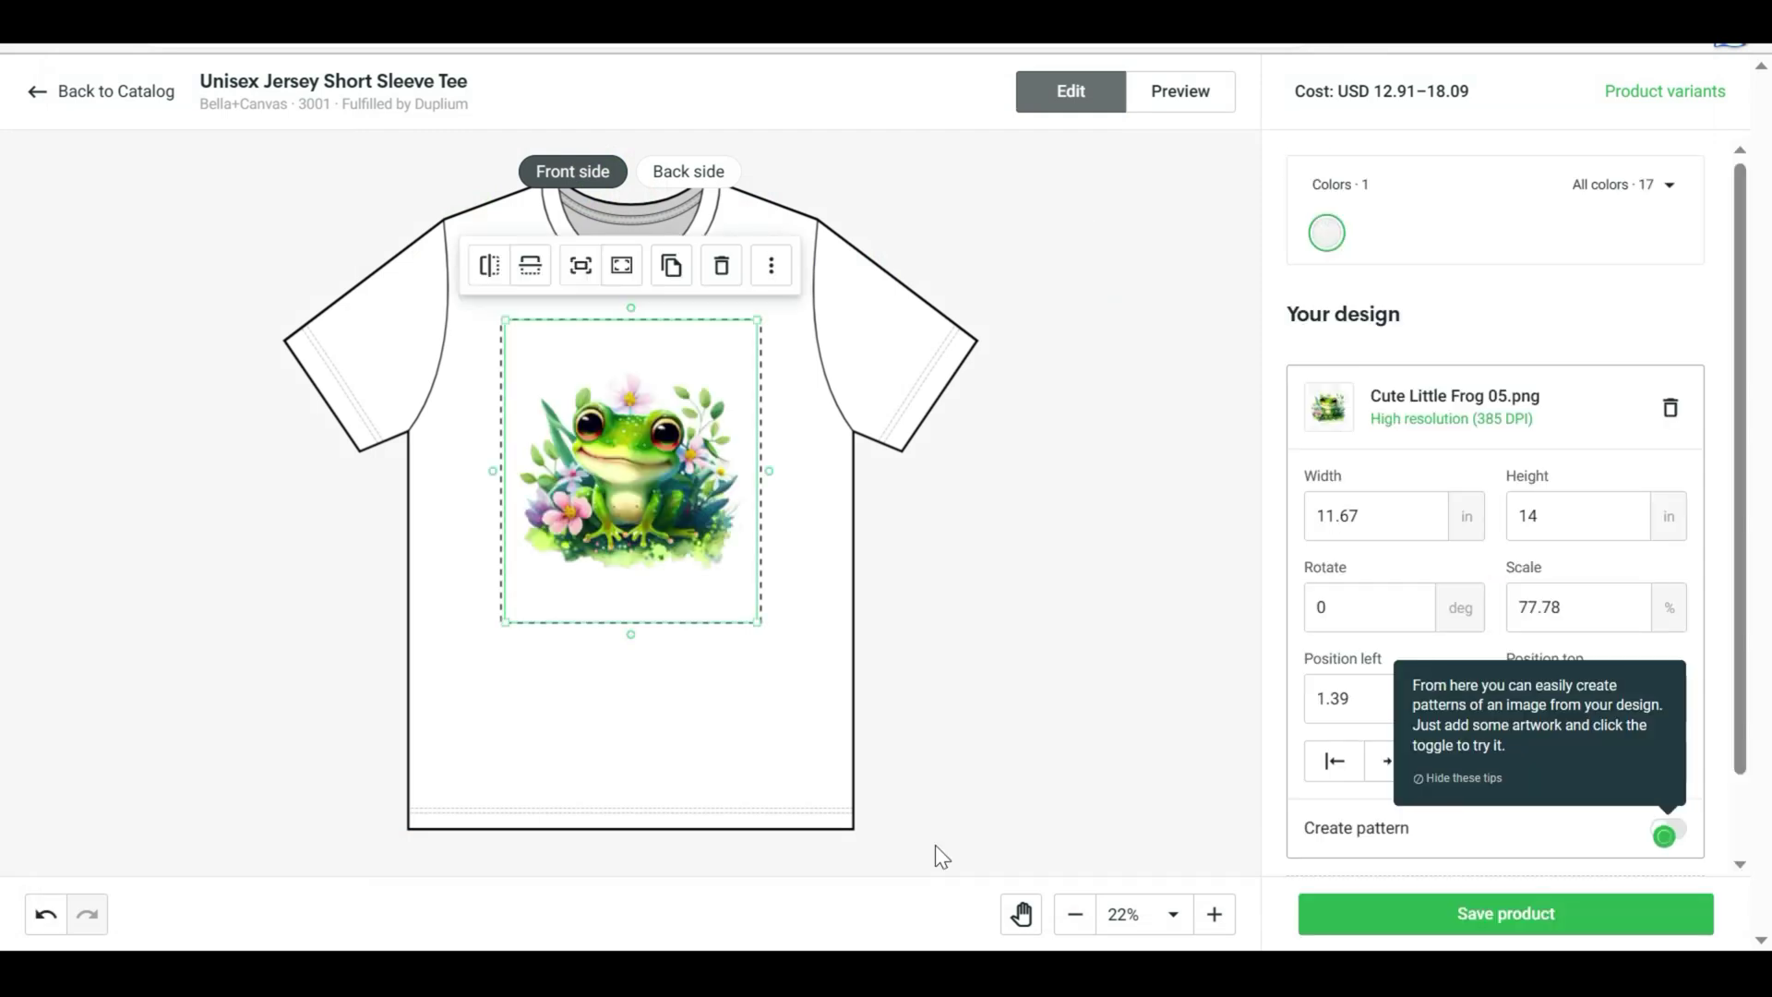
{"action": "left_click_drag", "start_coordinate": [759, 321], "coordinate": [858, 308]}
{"action": "left_click_drag", "start_coordinate": [678, 434], "coordinate": [672, 469]}
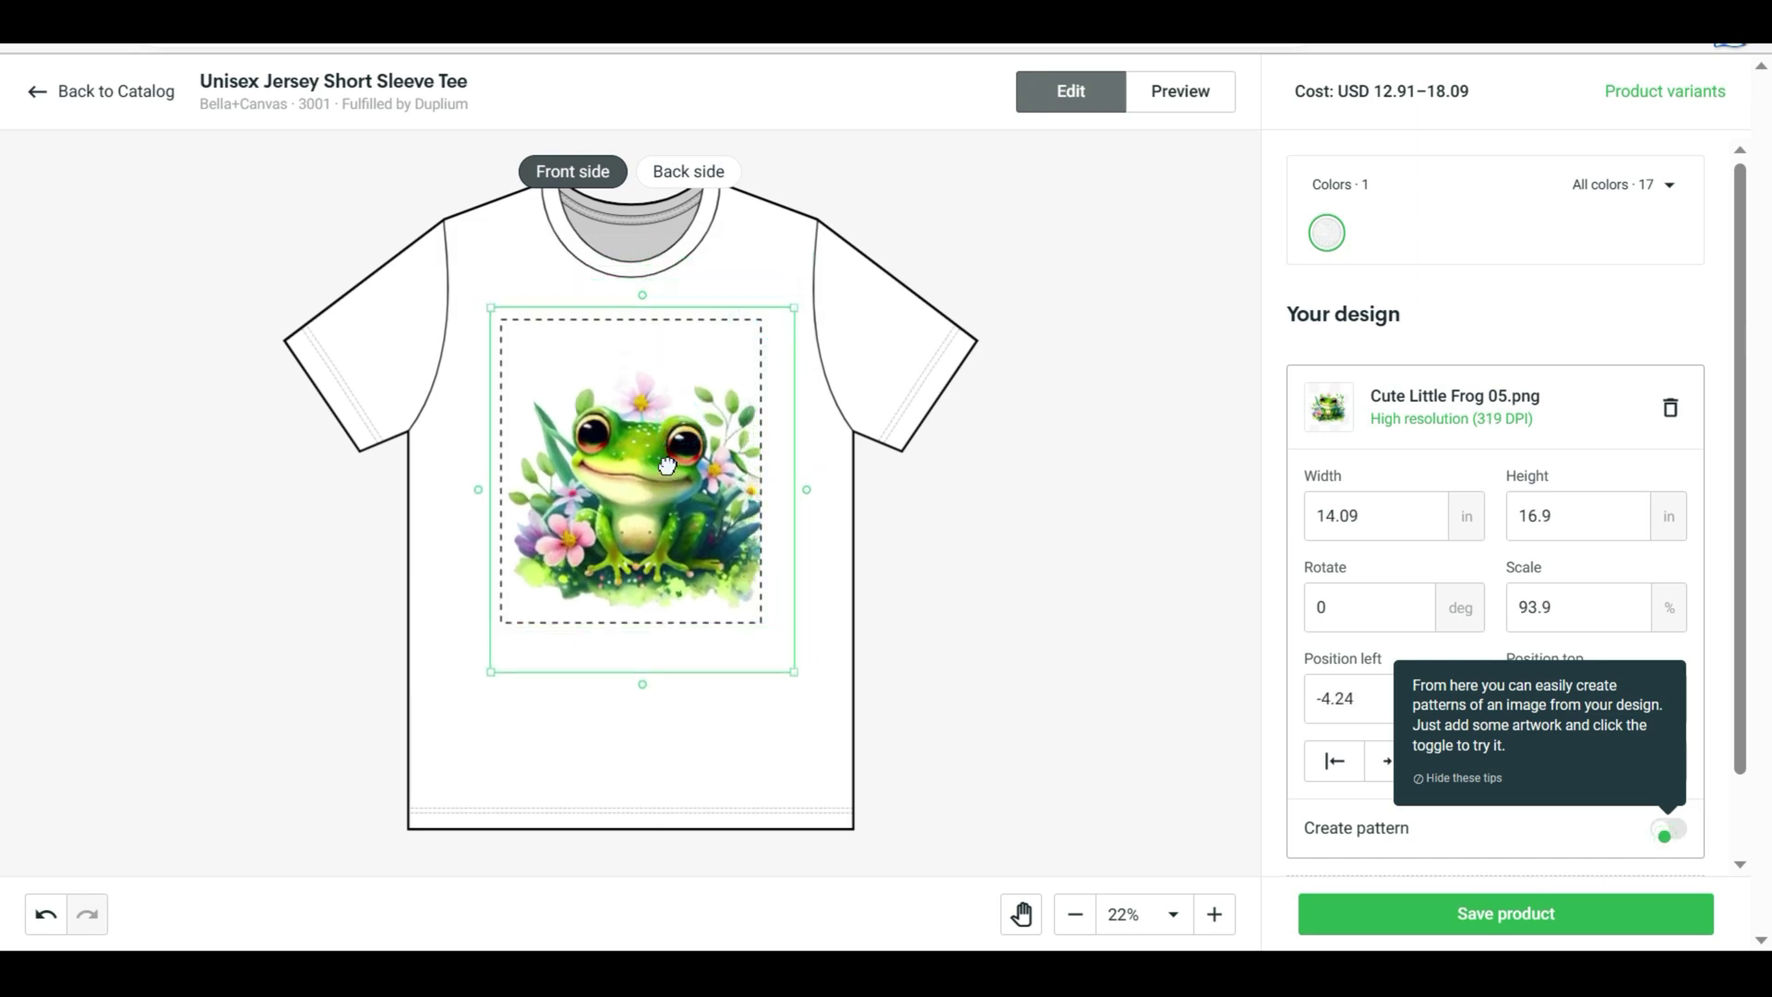
{"action": "left_click", "coordinate": [972, 545]}
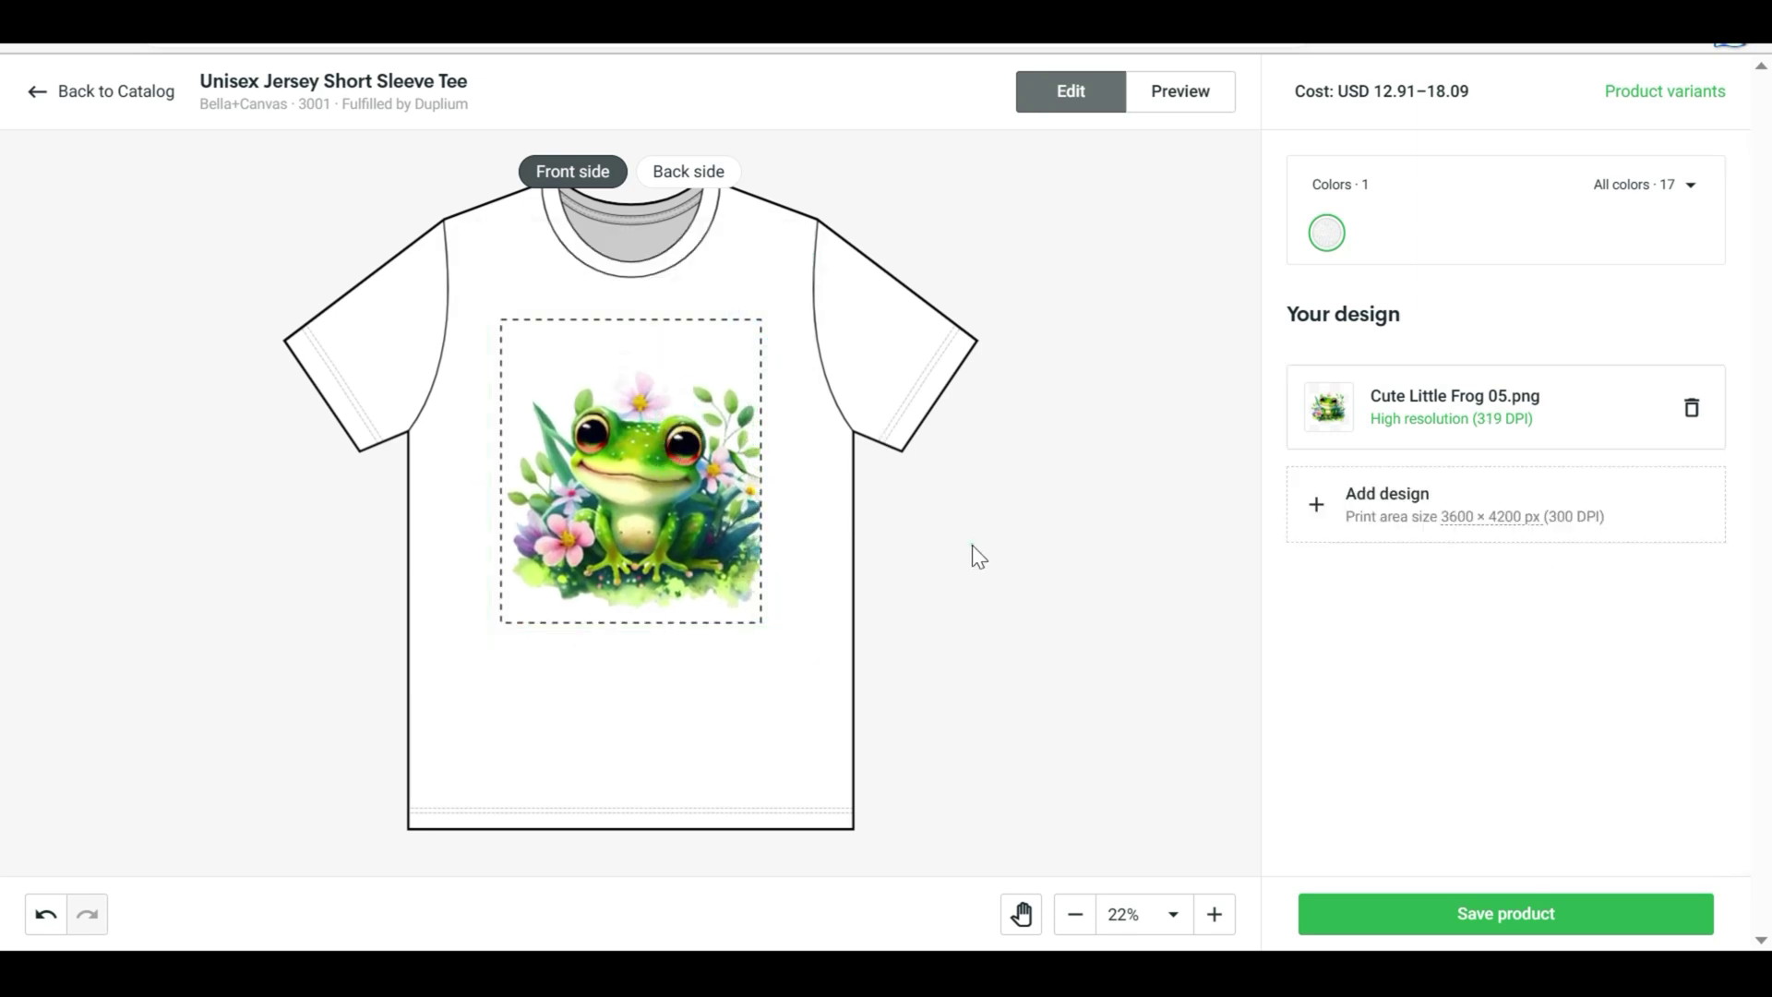
{"action": "left_click", "coordinate": [690, 339]}
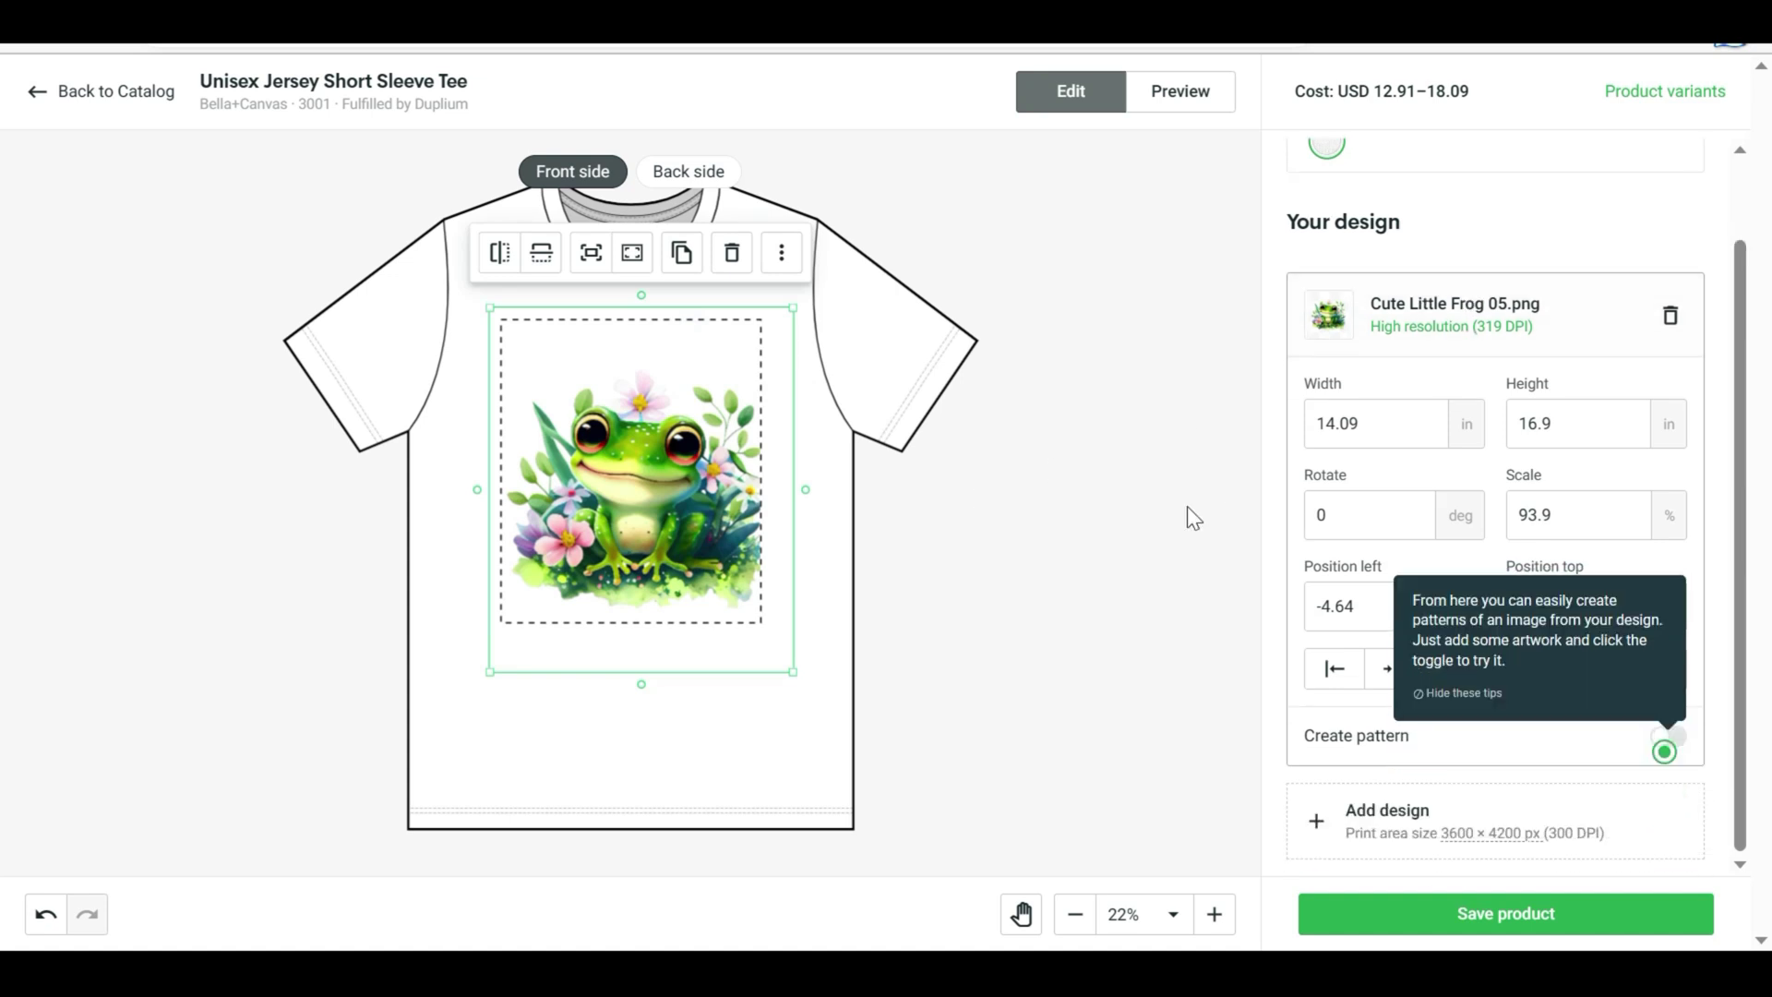
{"action": "left_click", "coordinate": [1135, 688]}
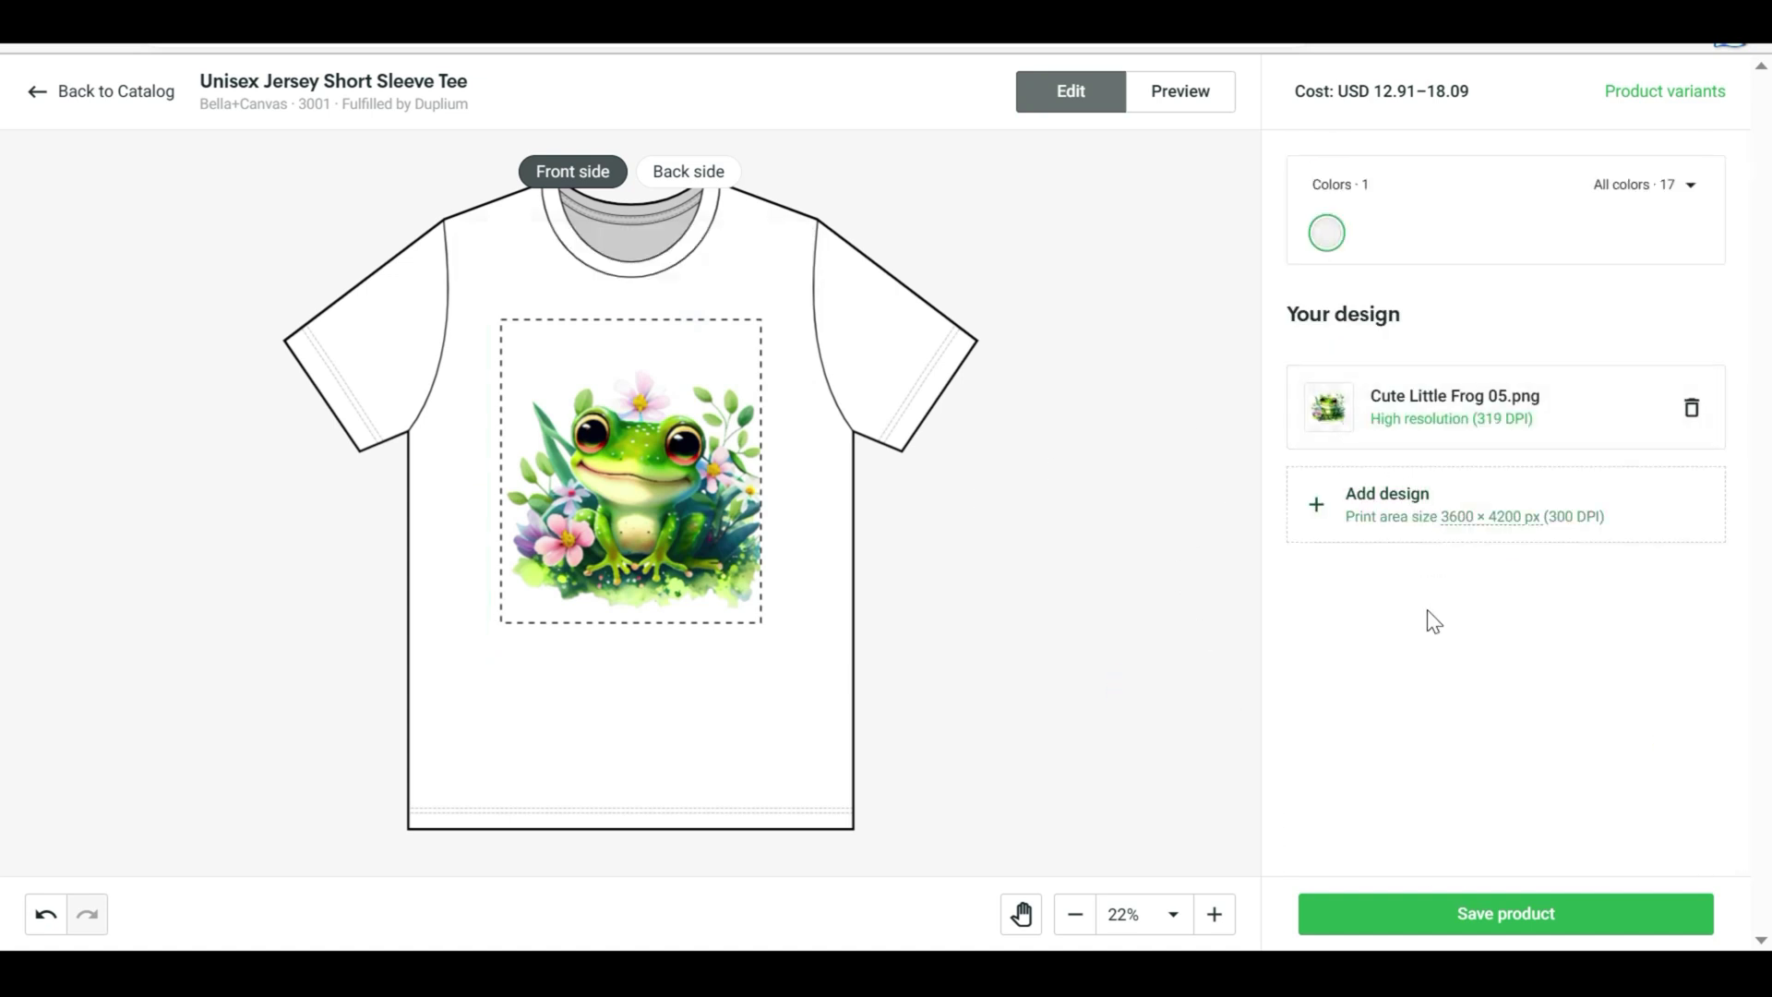
- Add a text layer set in the Alfa Slab One font with dark green colour
{"action": "left_click", "coordinate": [1342, 499]}
{"action": "left_click", "coordinate": [1429, 358]}
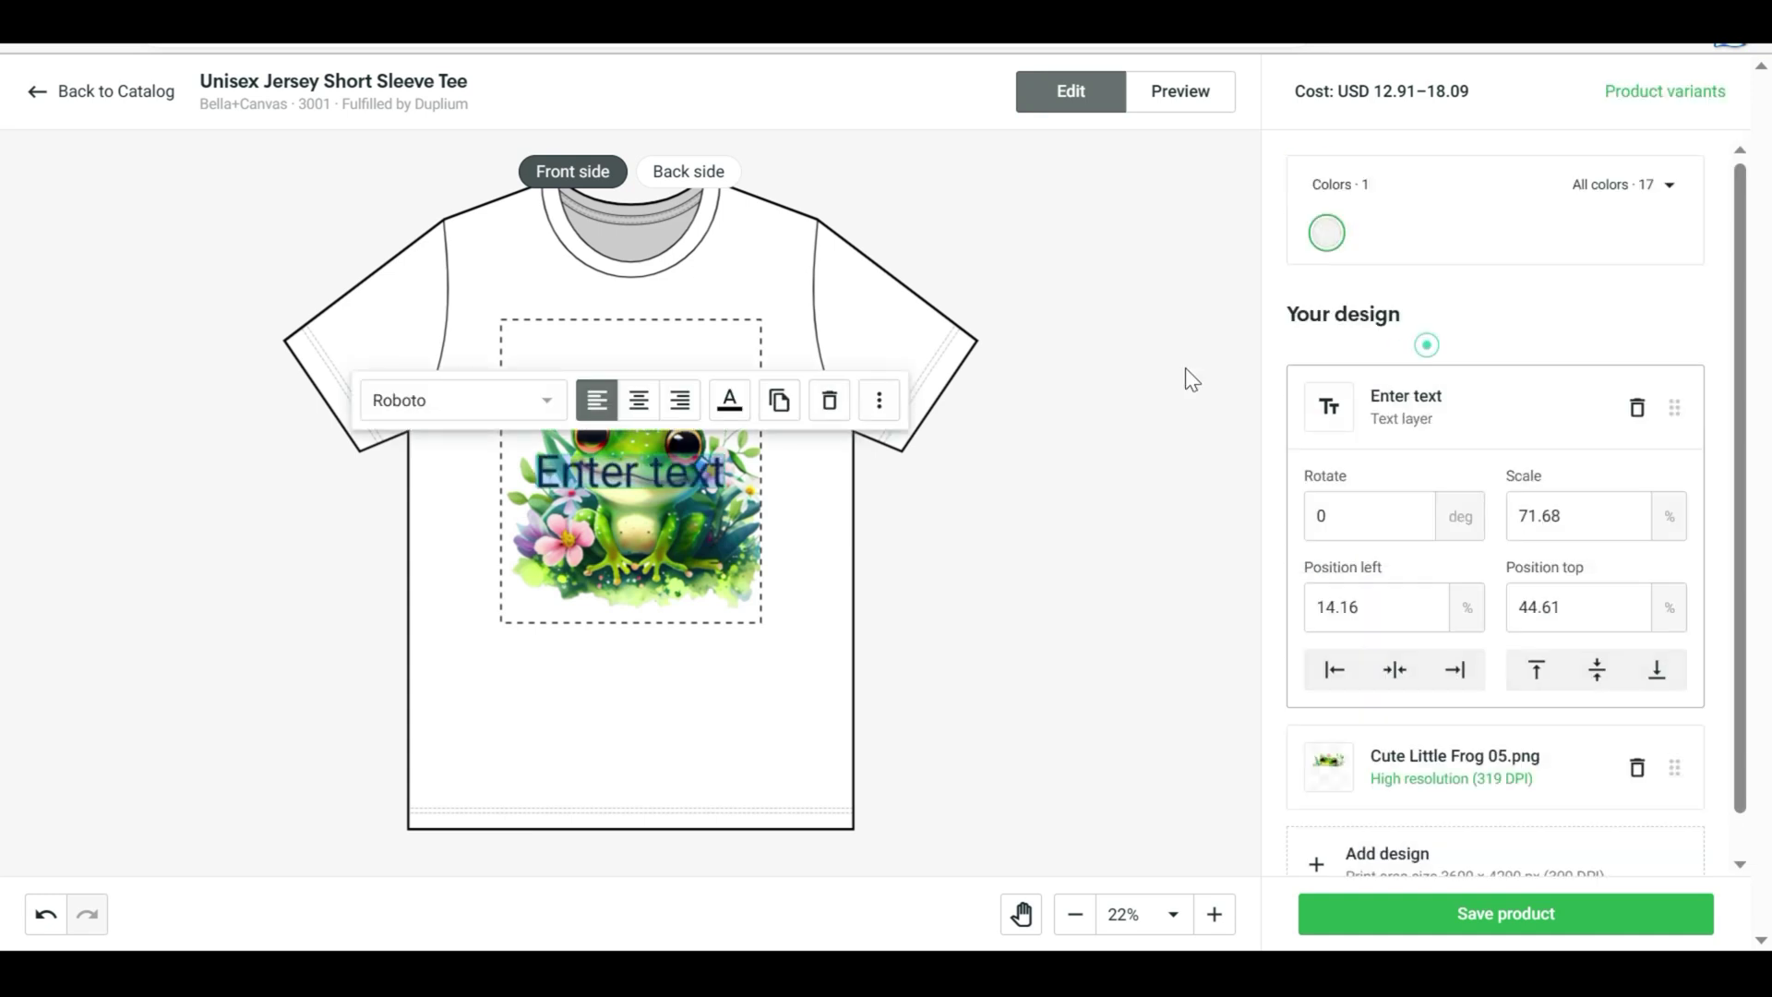
{"action": "left_click", "coordinate": [487, 402]}
{"action": "scroll", "coordinate": [553, 591], "scroll_direction": "down", "scroll_amount": 10}
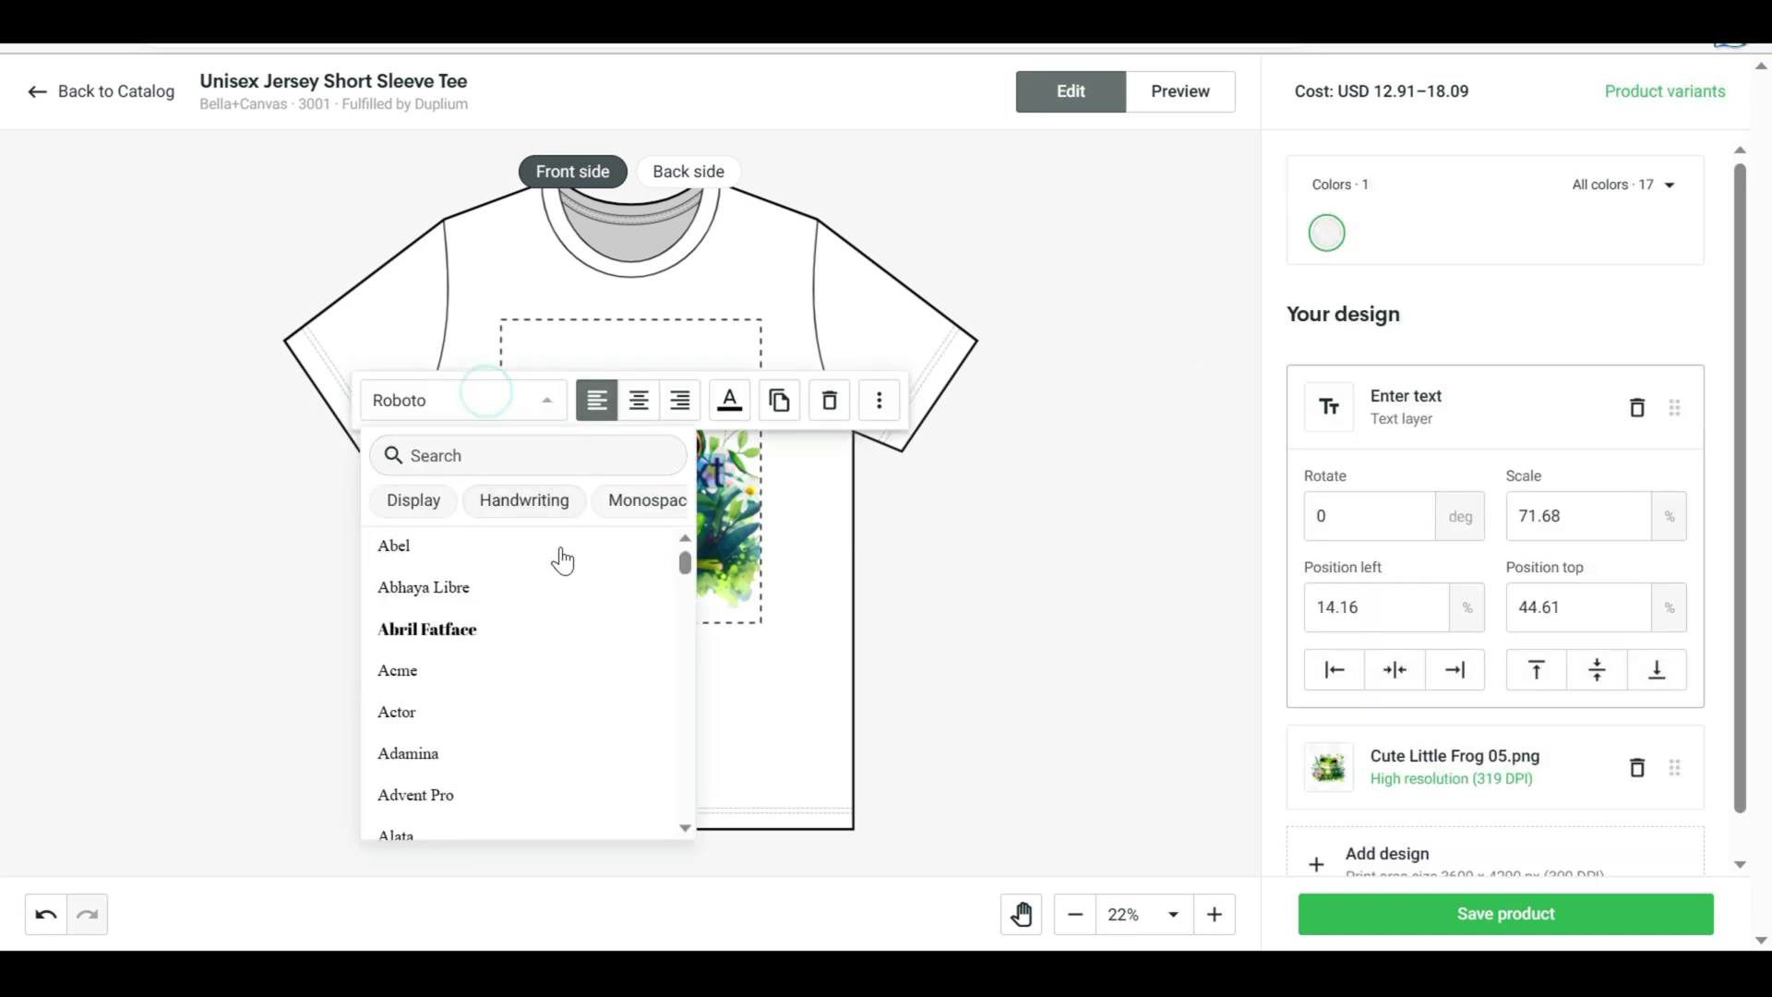
{"action": "scroll", "coordinate": [553, 637], "scroll_direction": "down", "scroll_amount": 6}
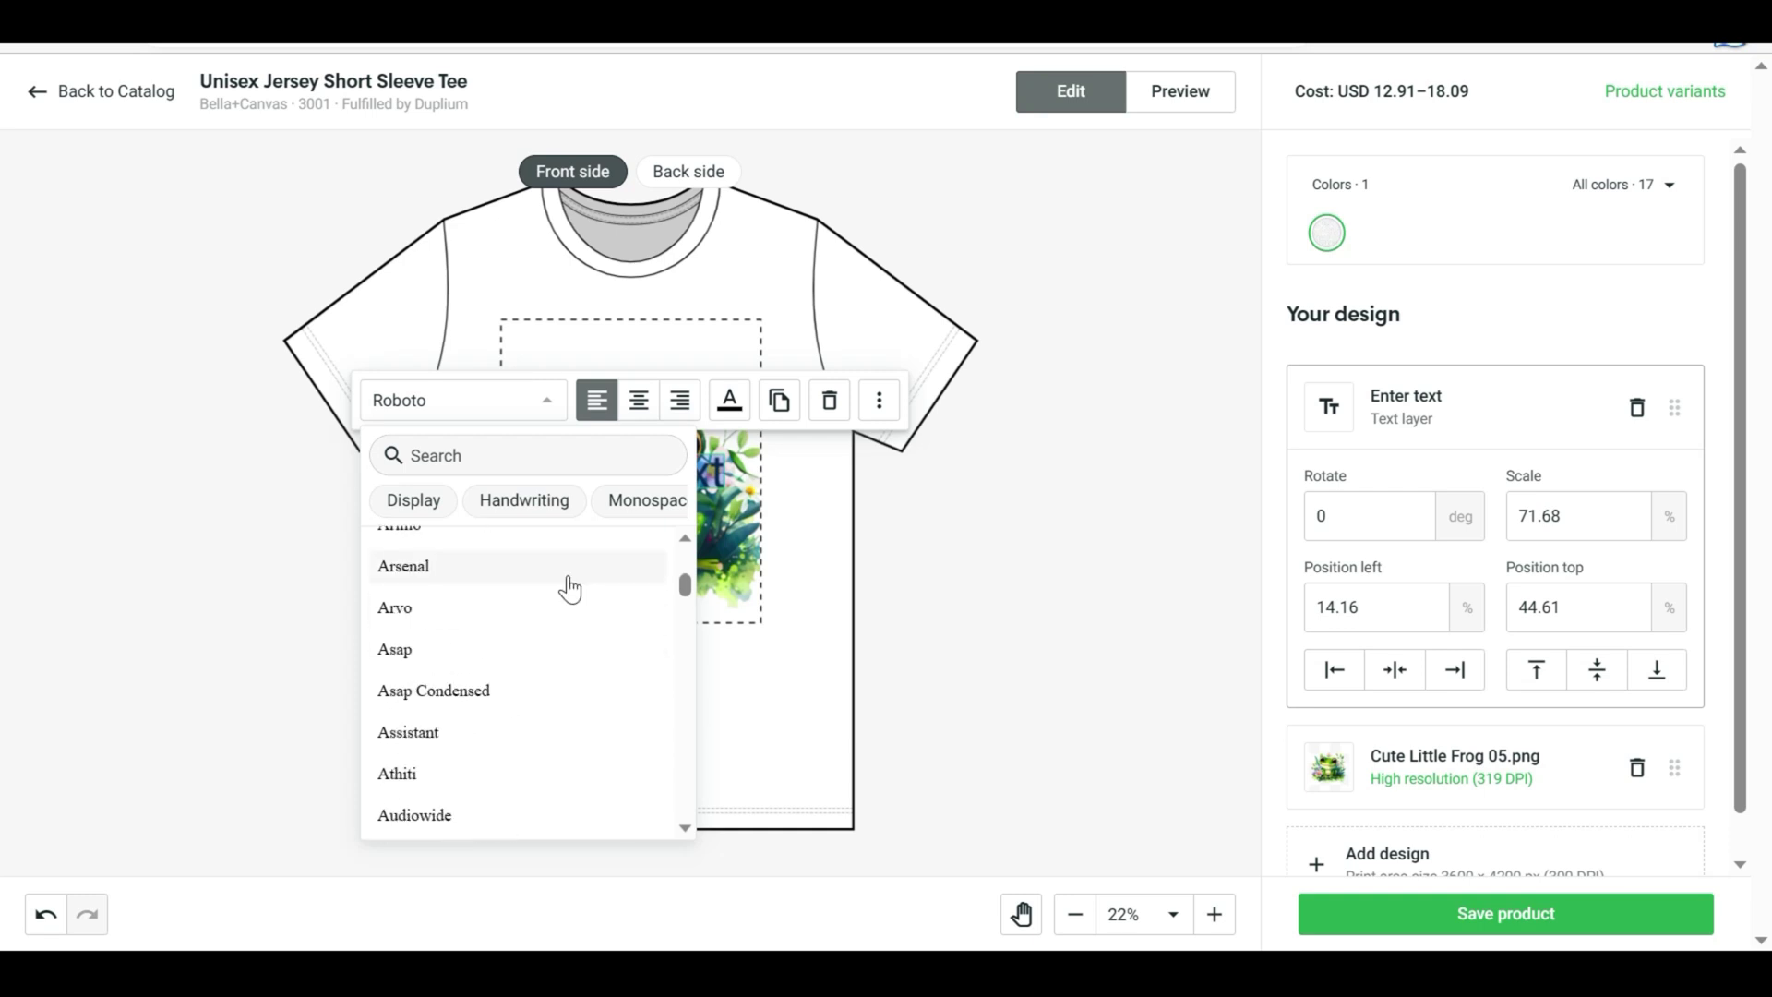
{"action": "left_click", "coordinate": [434, 506]}
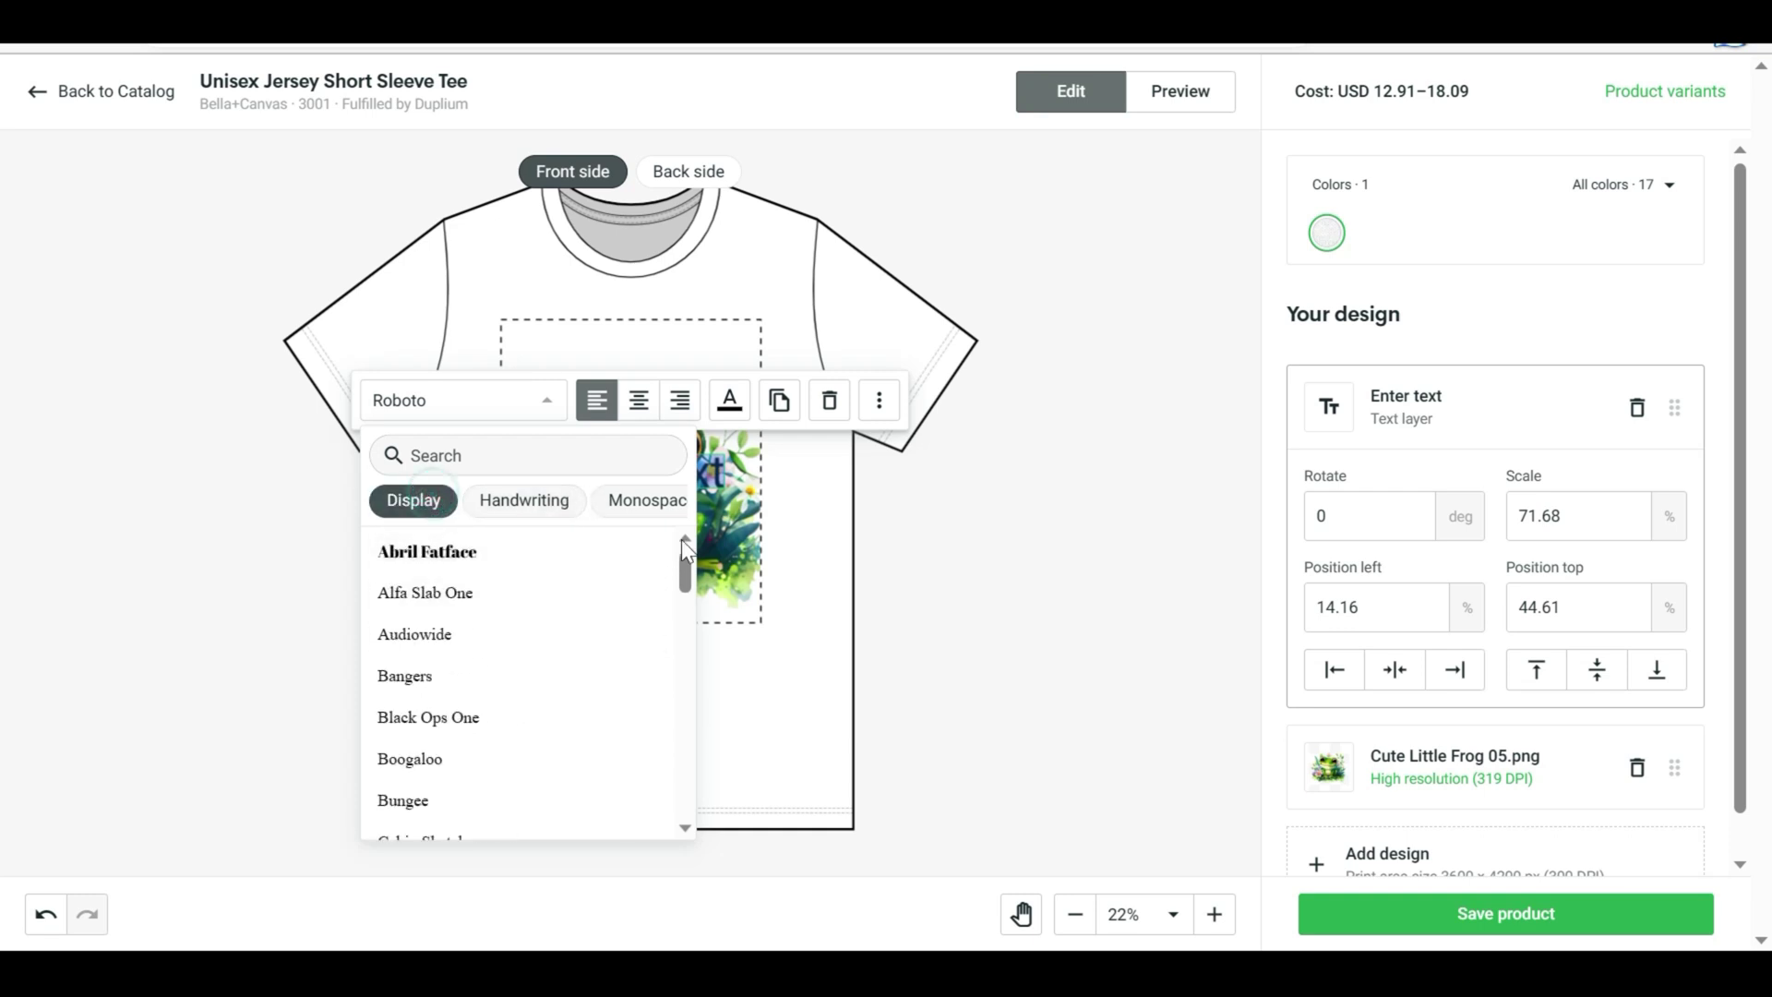
{"action": "left_click_drag", "start_coordinate": [683, 554], "coordinate": [688, 711]}
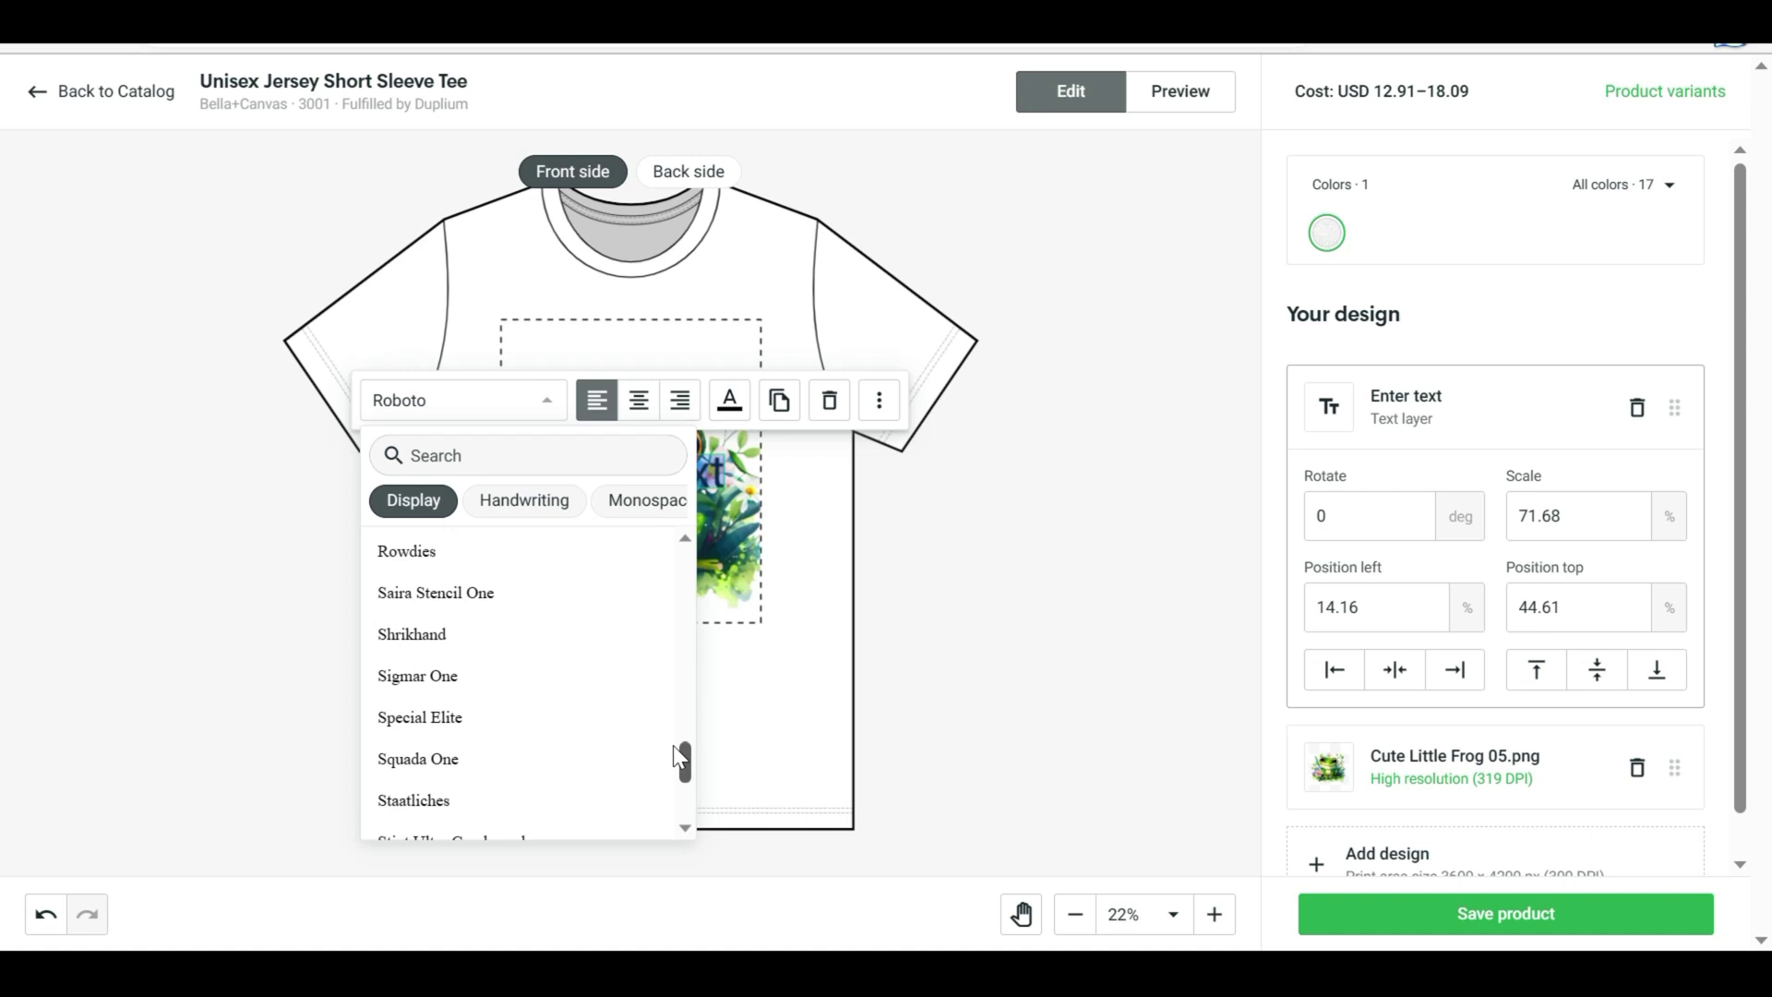
{"action": "left_click_drag", "start_coordinate": [674, 746], "coordinate": [685, 804]}
{"action": "left_click", "coordinate": [626, 526]}
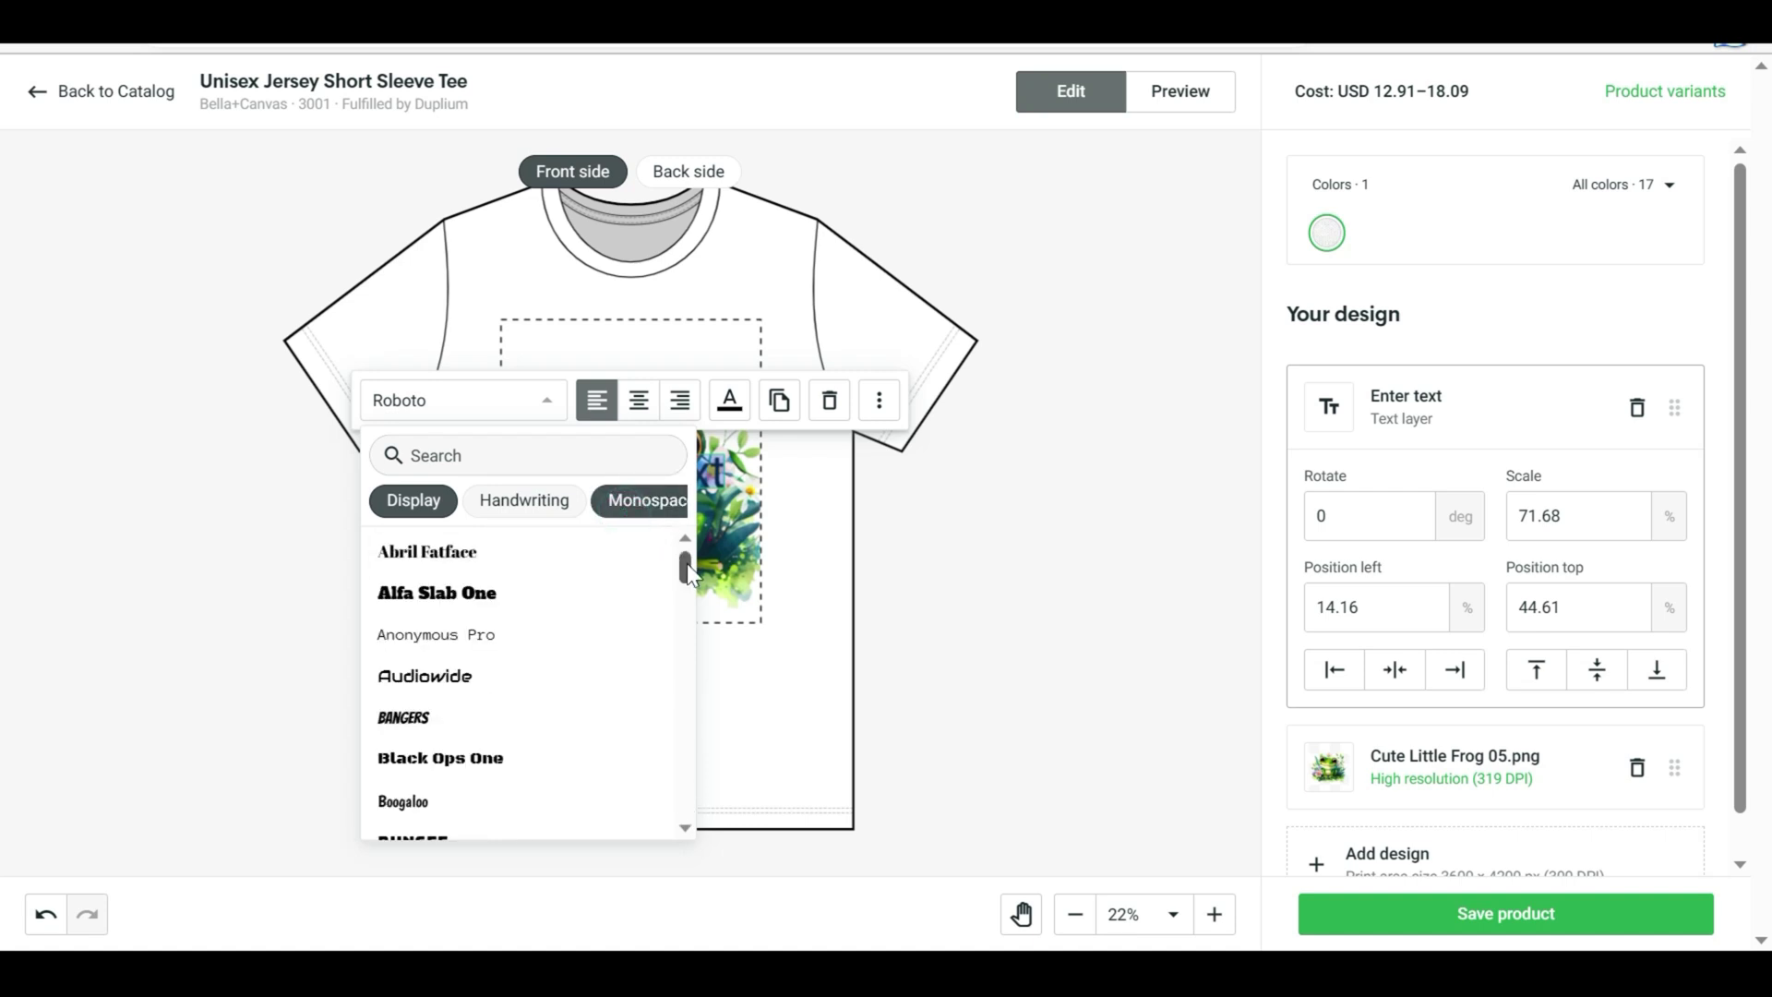
{"action": "left_click", "coordinate": [478, 591]}
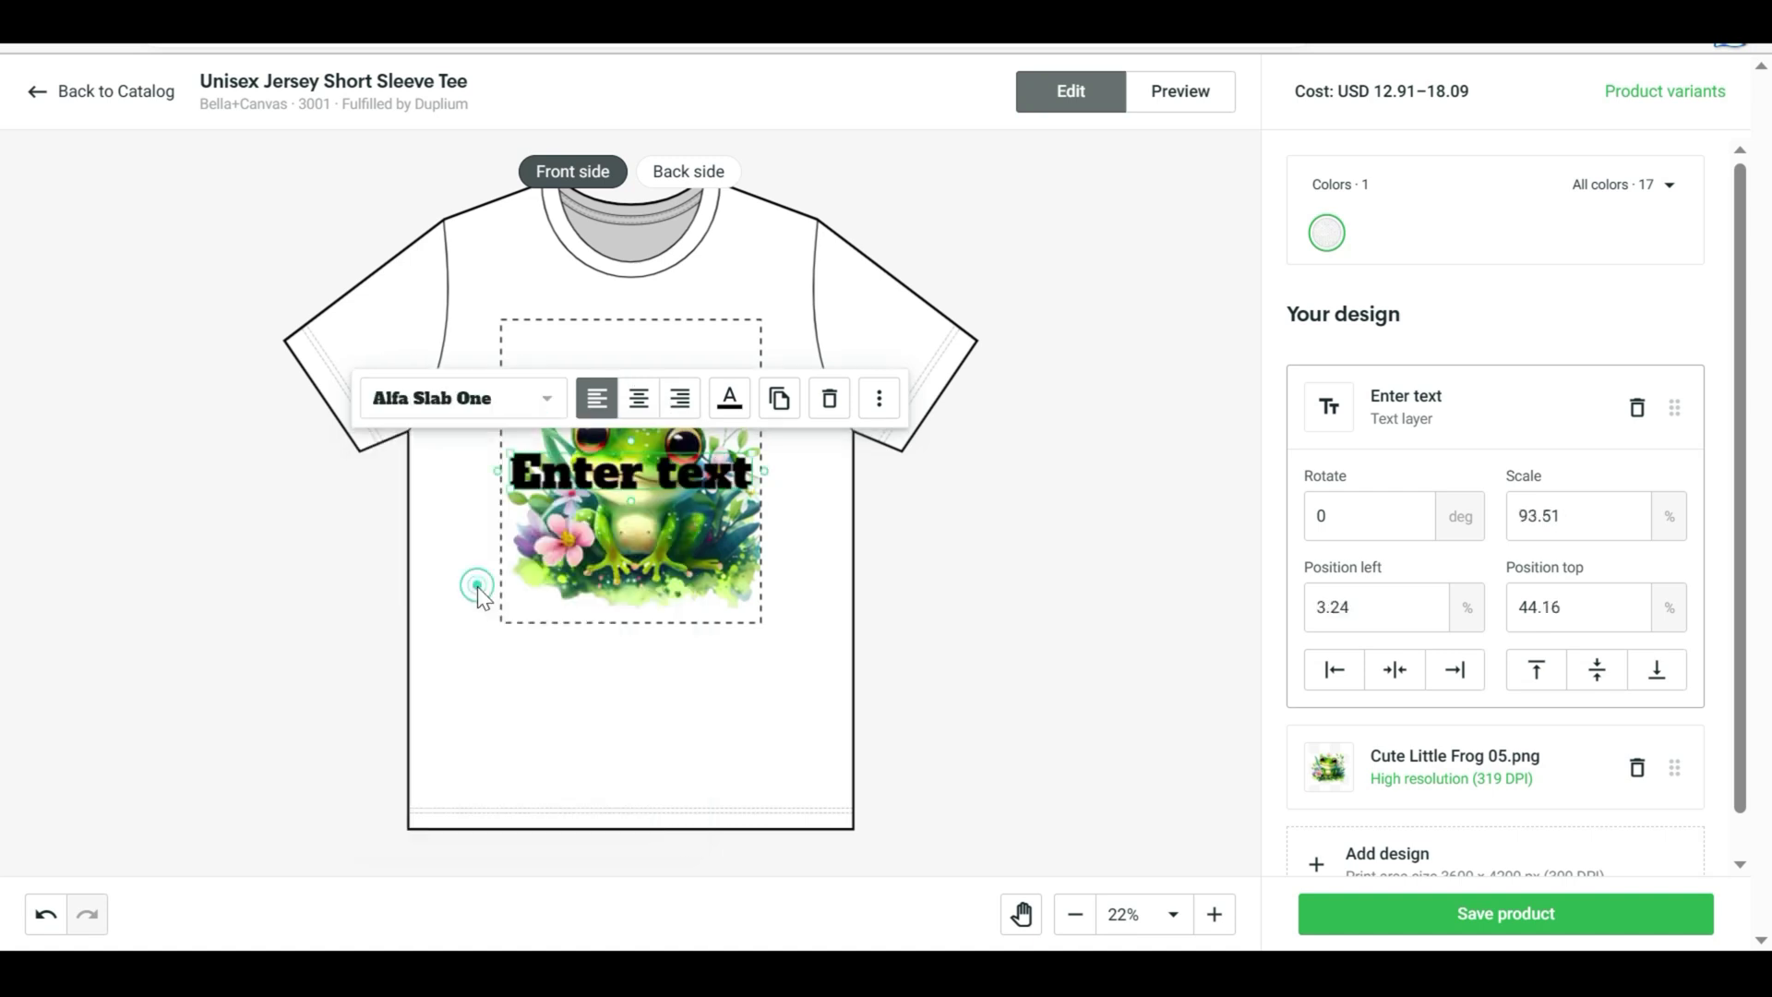
{"action": "left_click", "coordinate": [729, 397]}
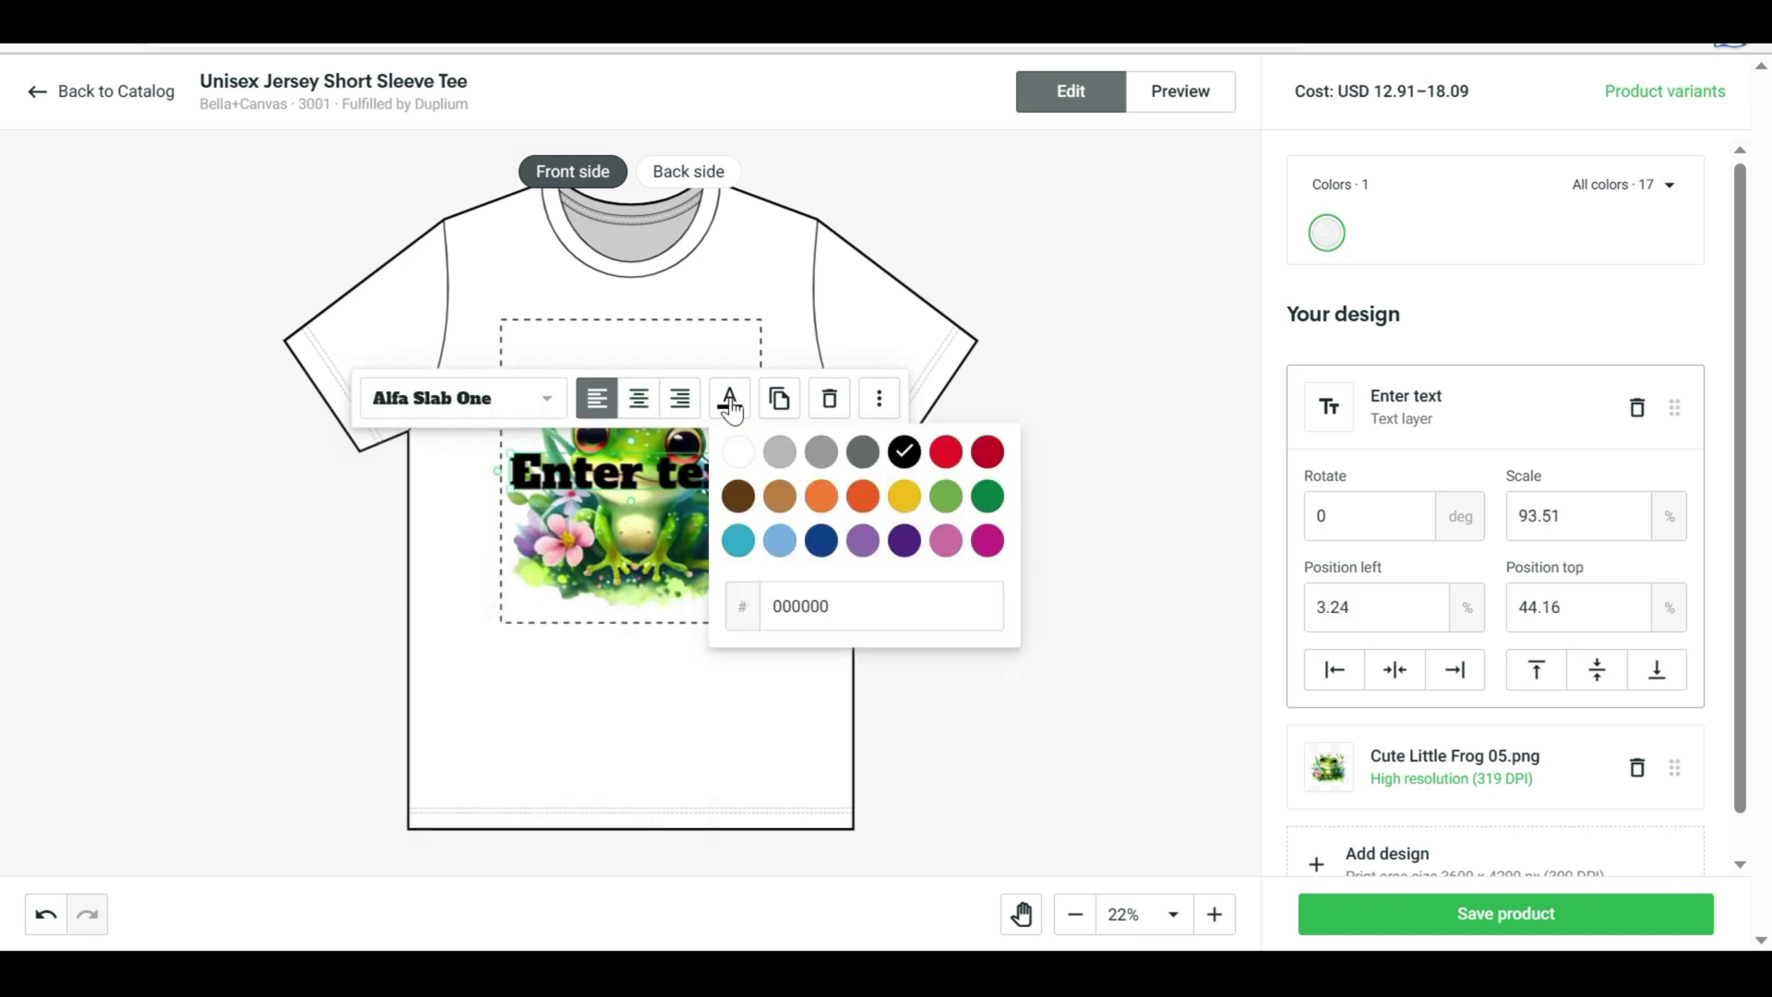
{"action": "left_click", "coordinate": [986, 495]}
- Make the text read FROGS LIFE, enlarged and centred above the frog, then preview the tee
{"action": "left_click_drag", "start_coordinate": [662, 469], "coordinate": [666, 355]}
{"action": "double_click", "coordinate": [667, 354]}
{"action": "type", "text": "FOR"}
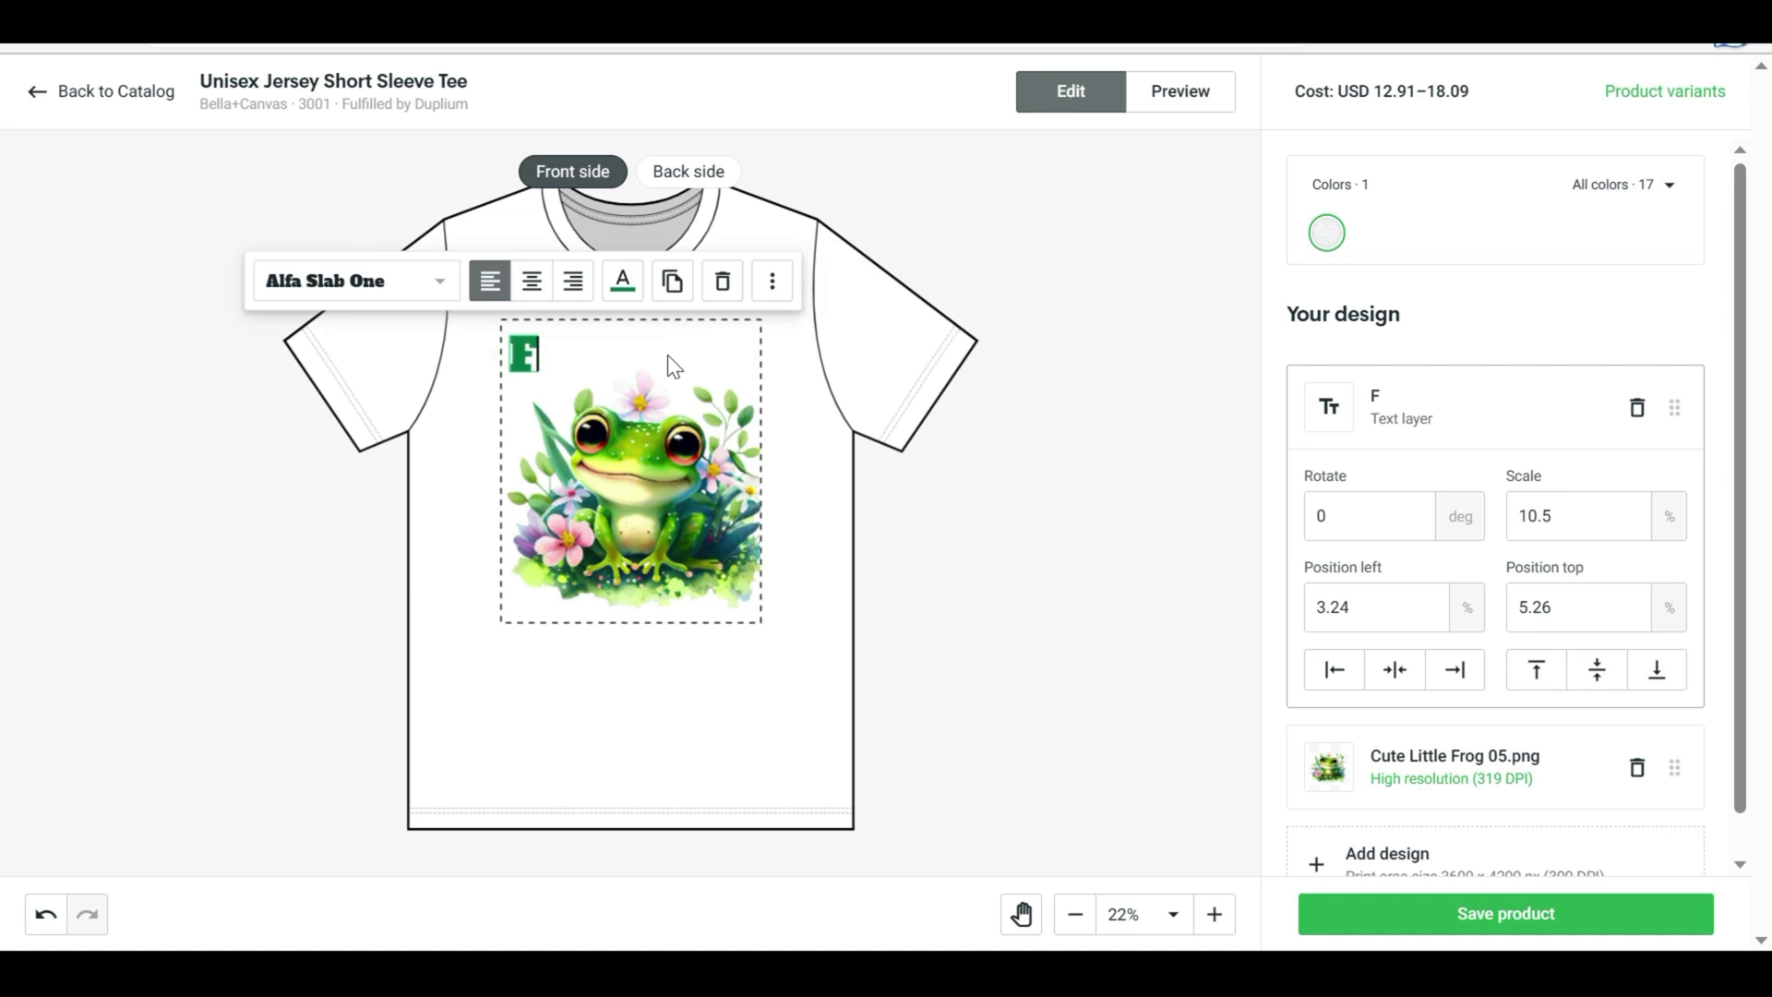
{"action": "key", "text": "BackSpace"}
{"action": "key", "text": "BackSpace"}
{"action": "type", "text": "ROGS LIFE"}
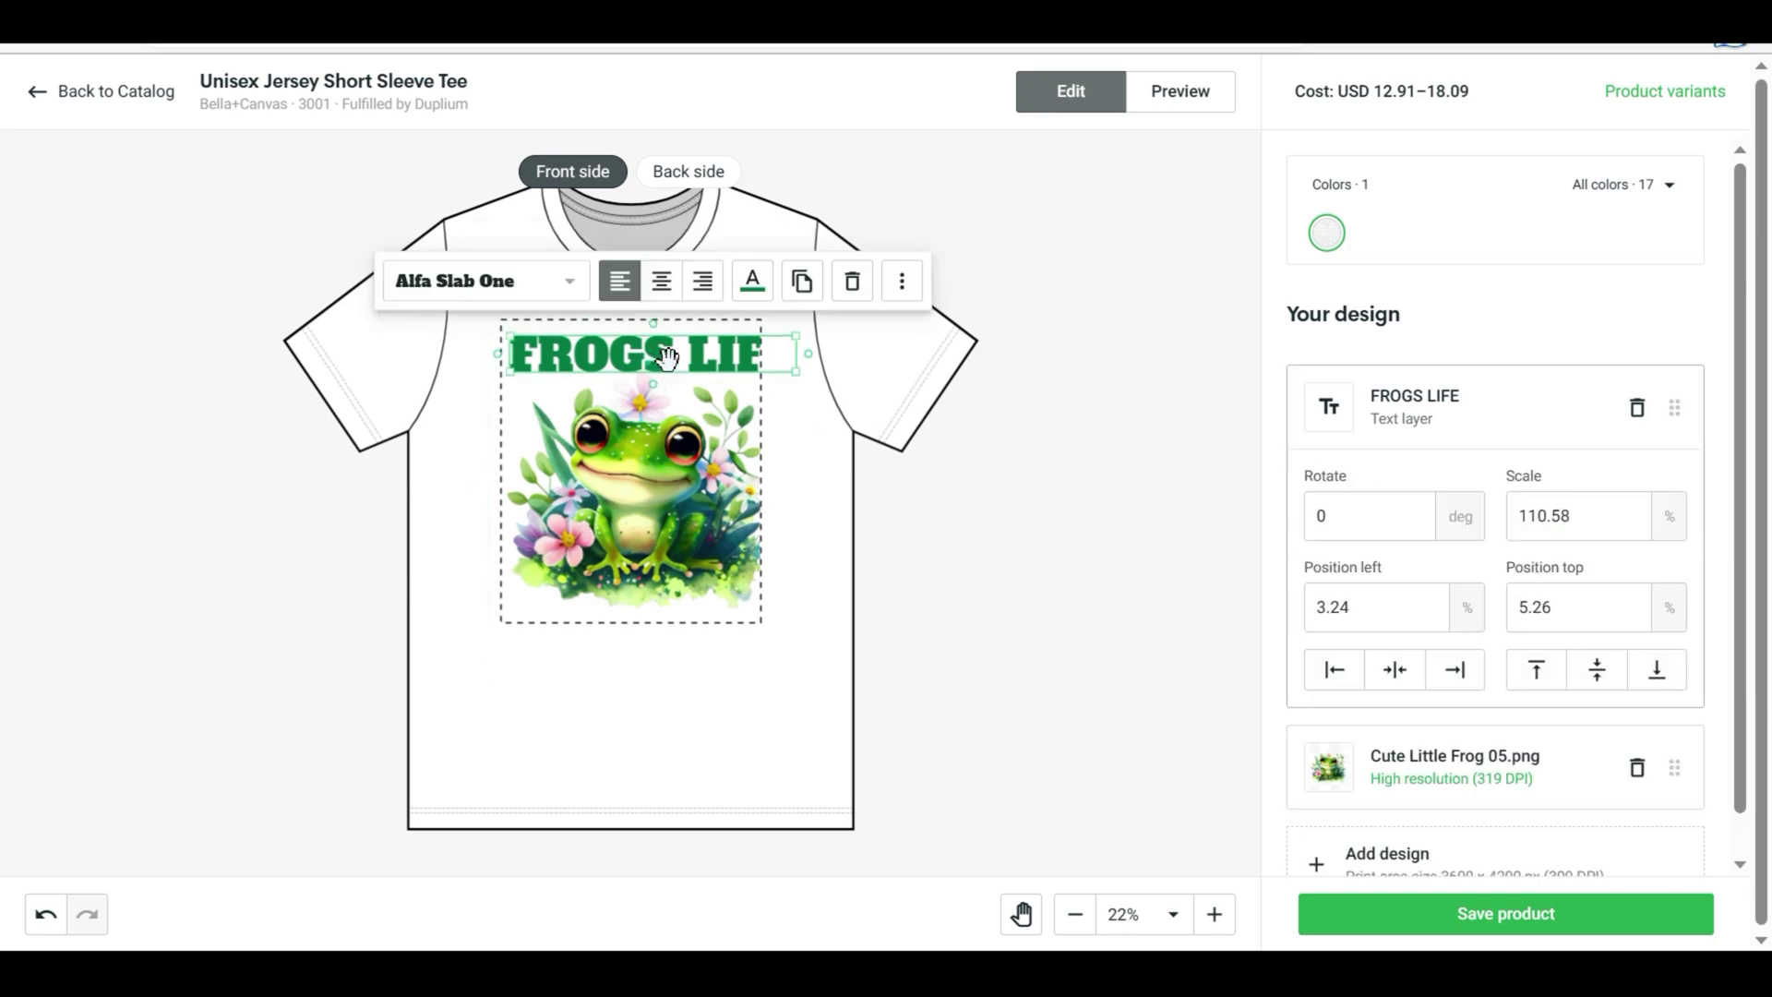
{"action": "left_click_drag", "start_coordinate": [795, 337], "coordinate": [757, 334]}
{"action": "left_click", "coordinate": [624, 457]}
{"action": "left_click", "coordinate": [618, 360]}
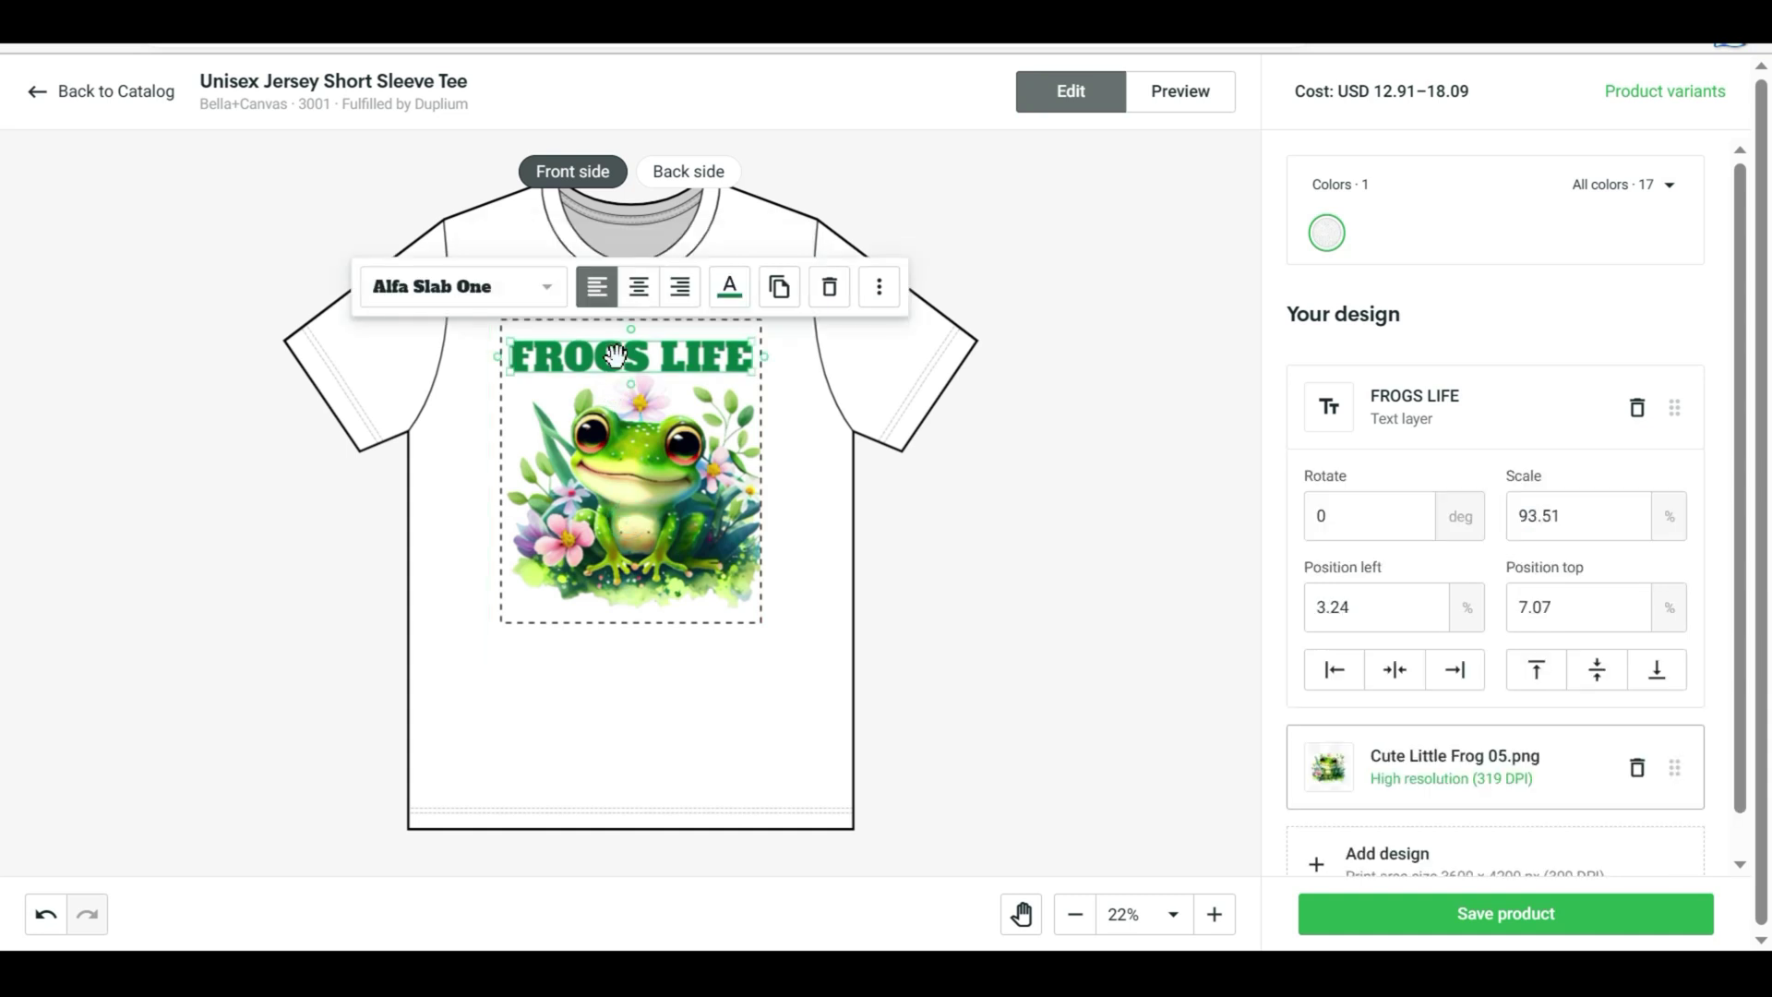
{"action": "left_click_drag", "start_coordinate": [618, 360], "coordinate": [619, 353]}
{"action": "left_click", "coordinate": [956, 550]}
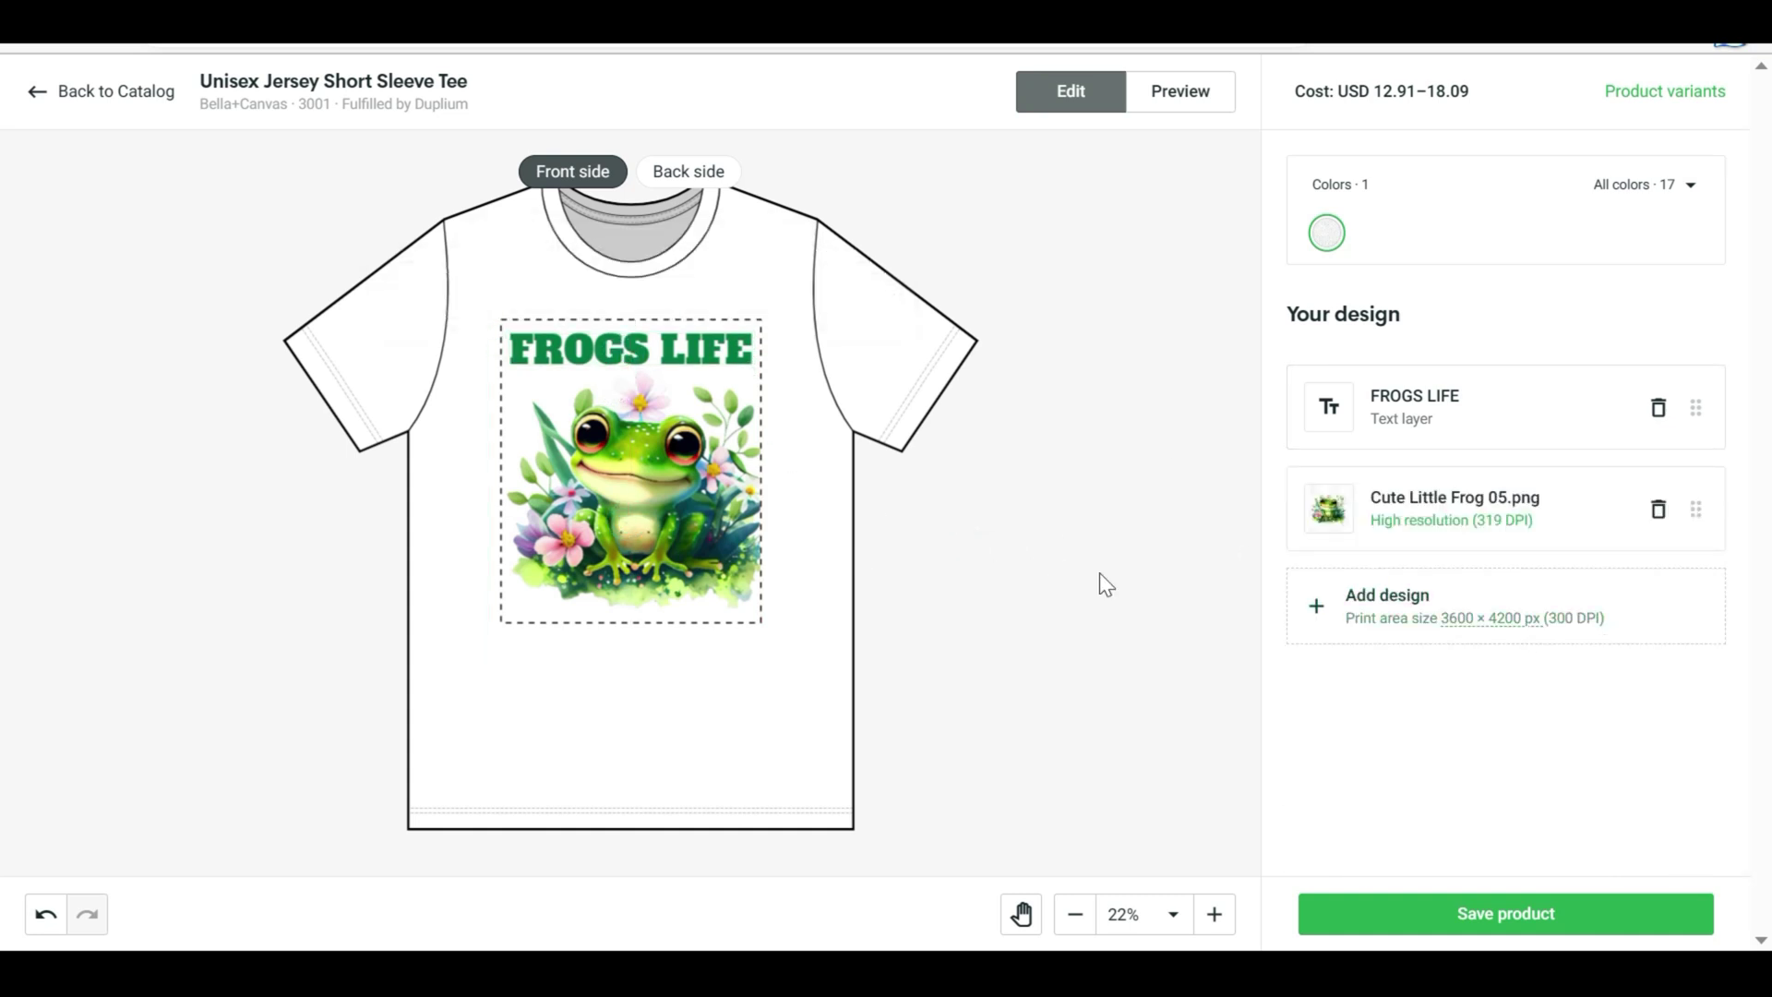
{"action": "left_click", "coordinate": [1171, 94]}
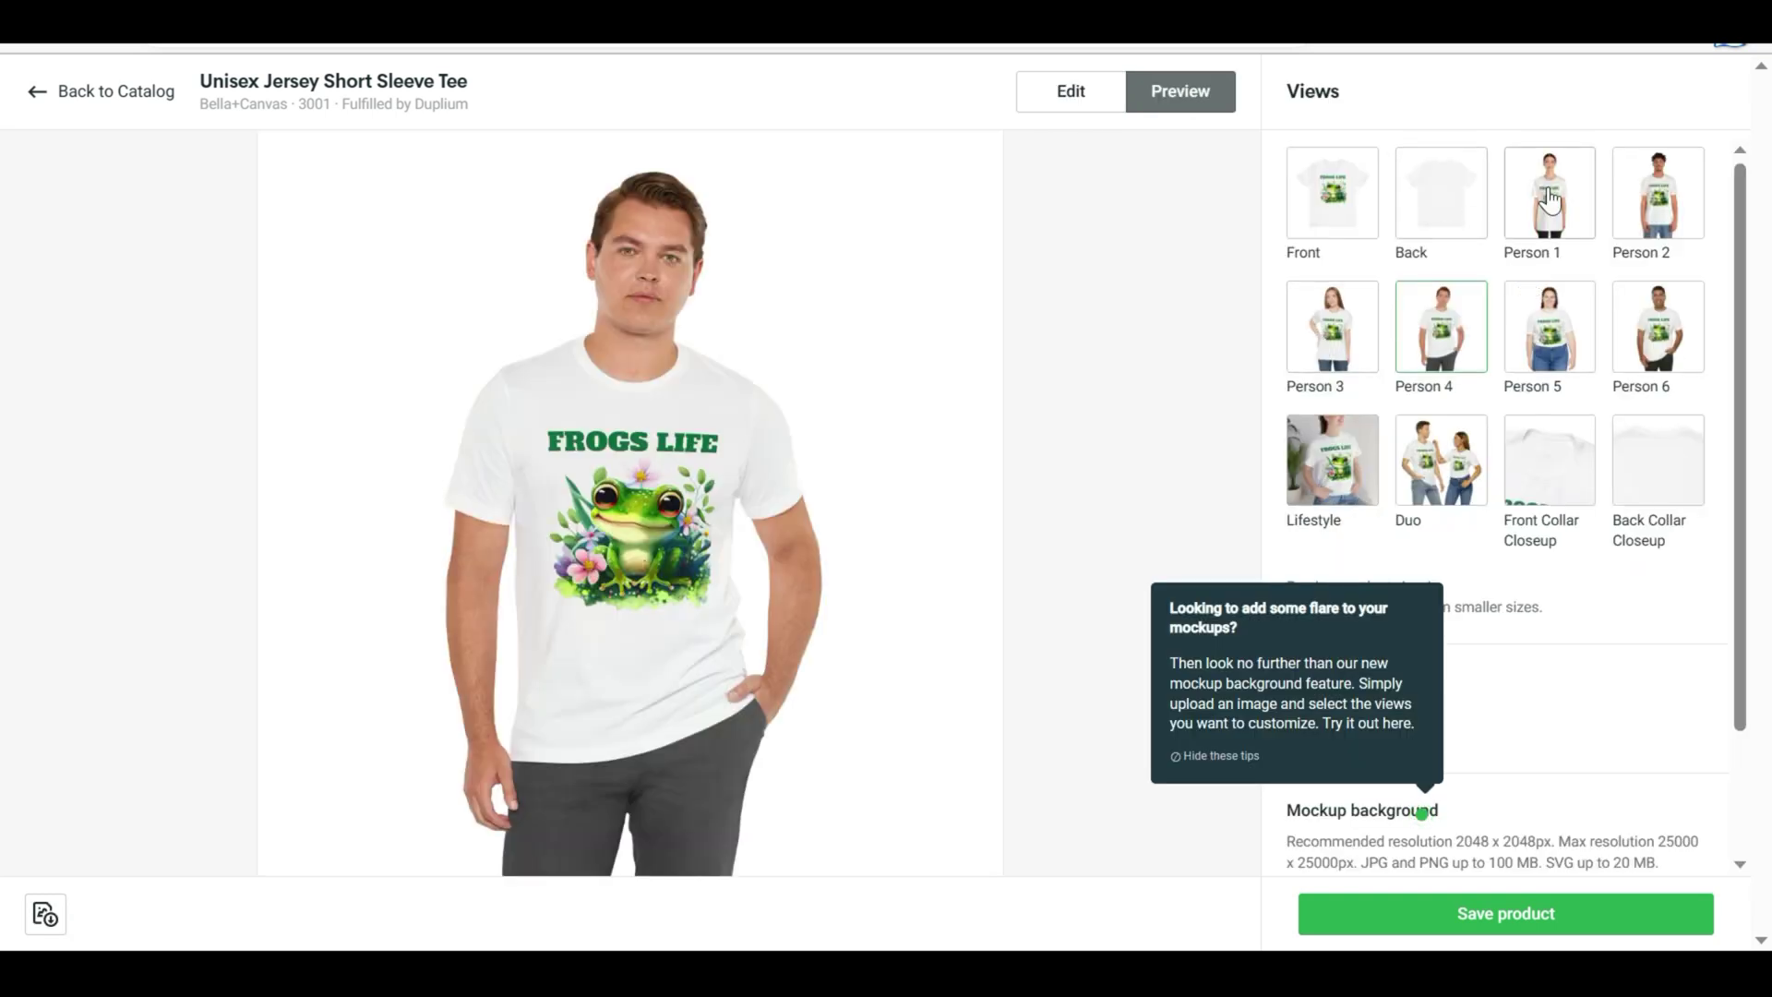
- View the FROGS LIFE tee on the Person 1 model, then go to Creative Fabrica's POD assets page
{"action": "left_click", "coordinate": [1550, 200]}
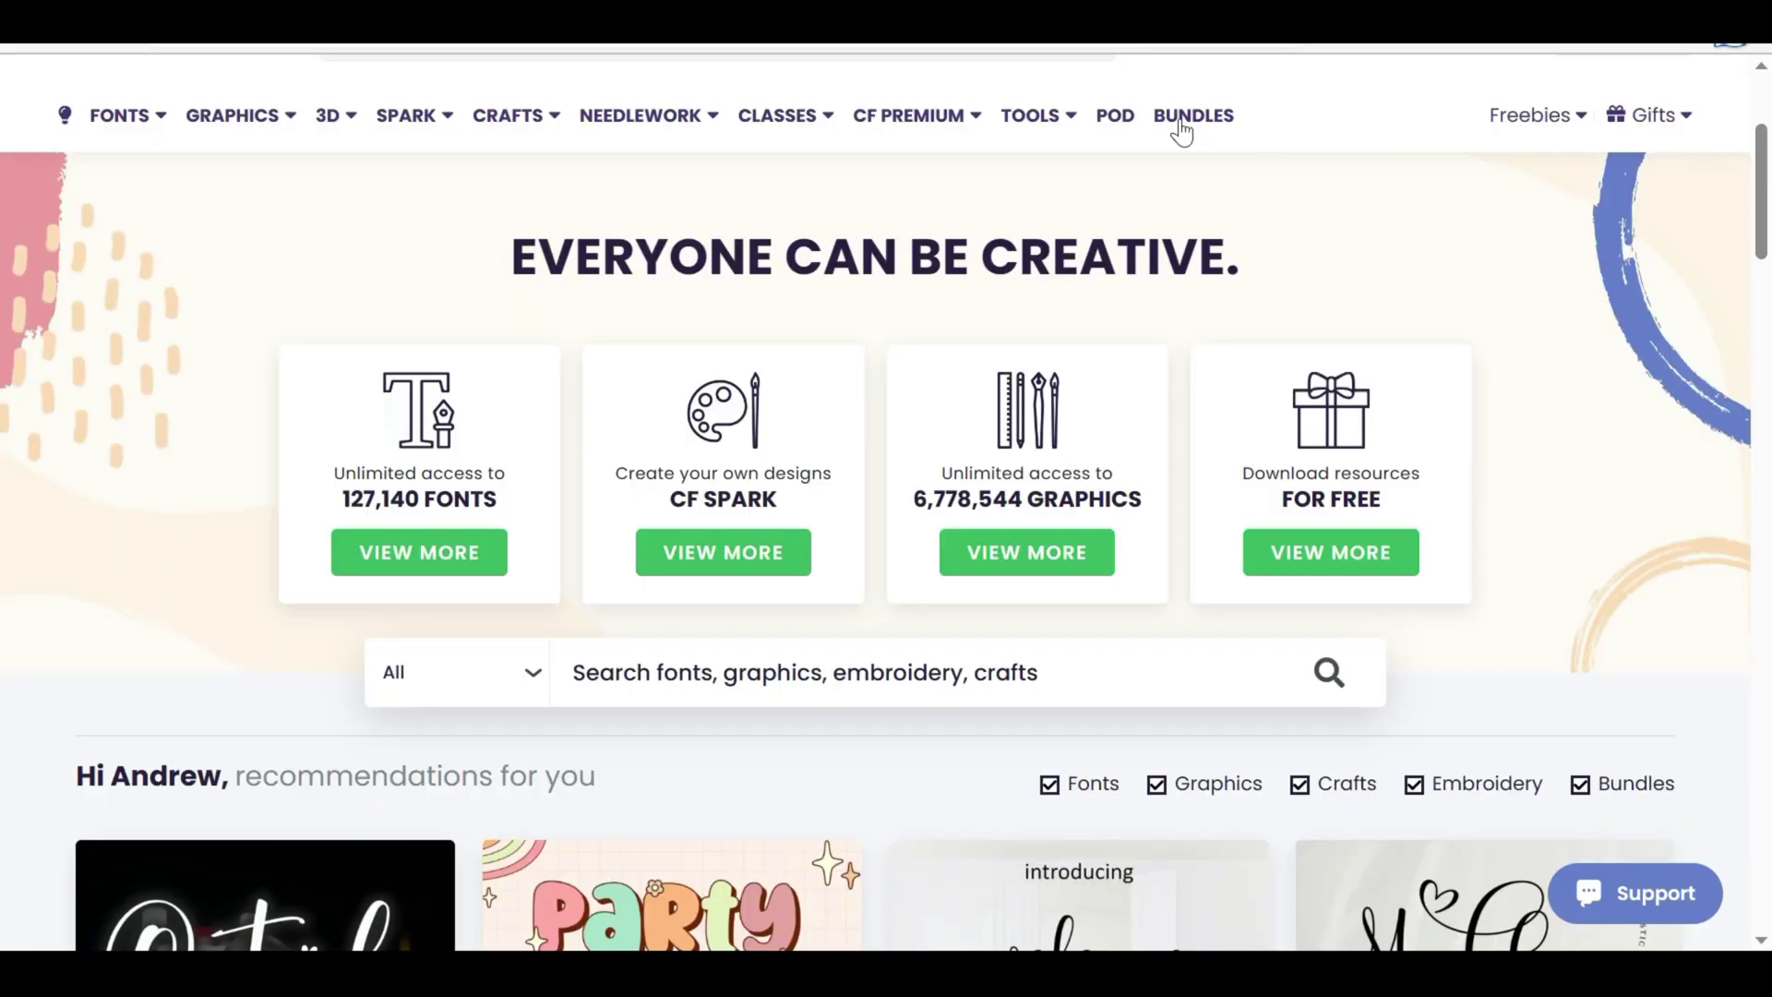
{"action": "left_click", "coordinate": [1112, 115]}
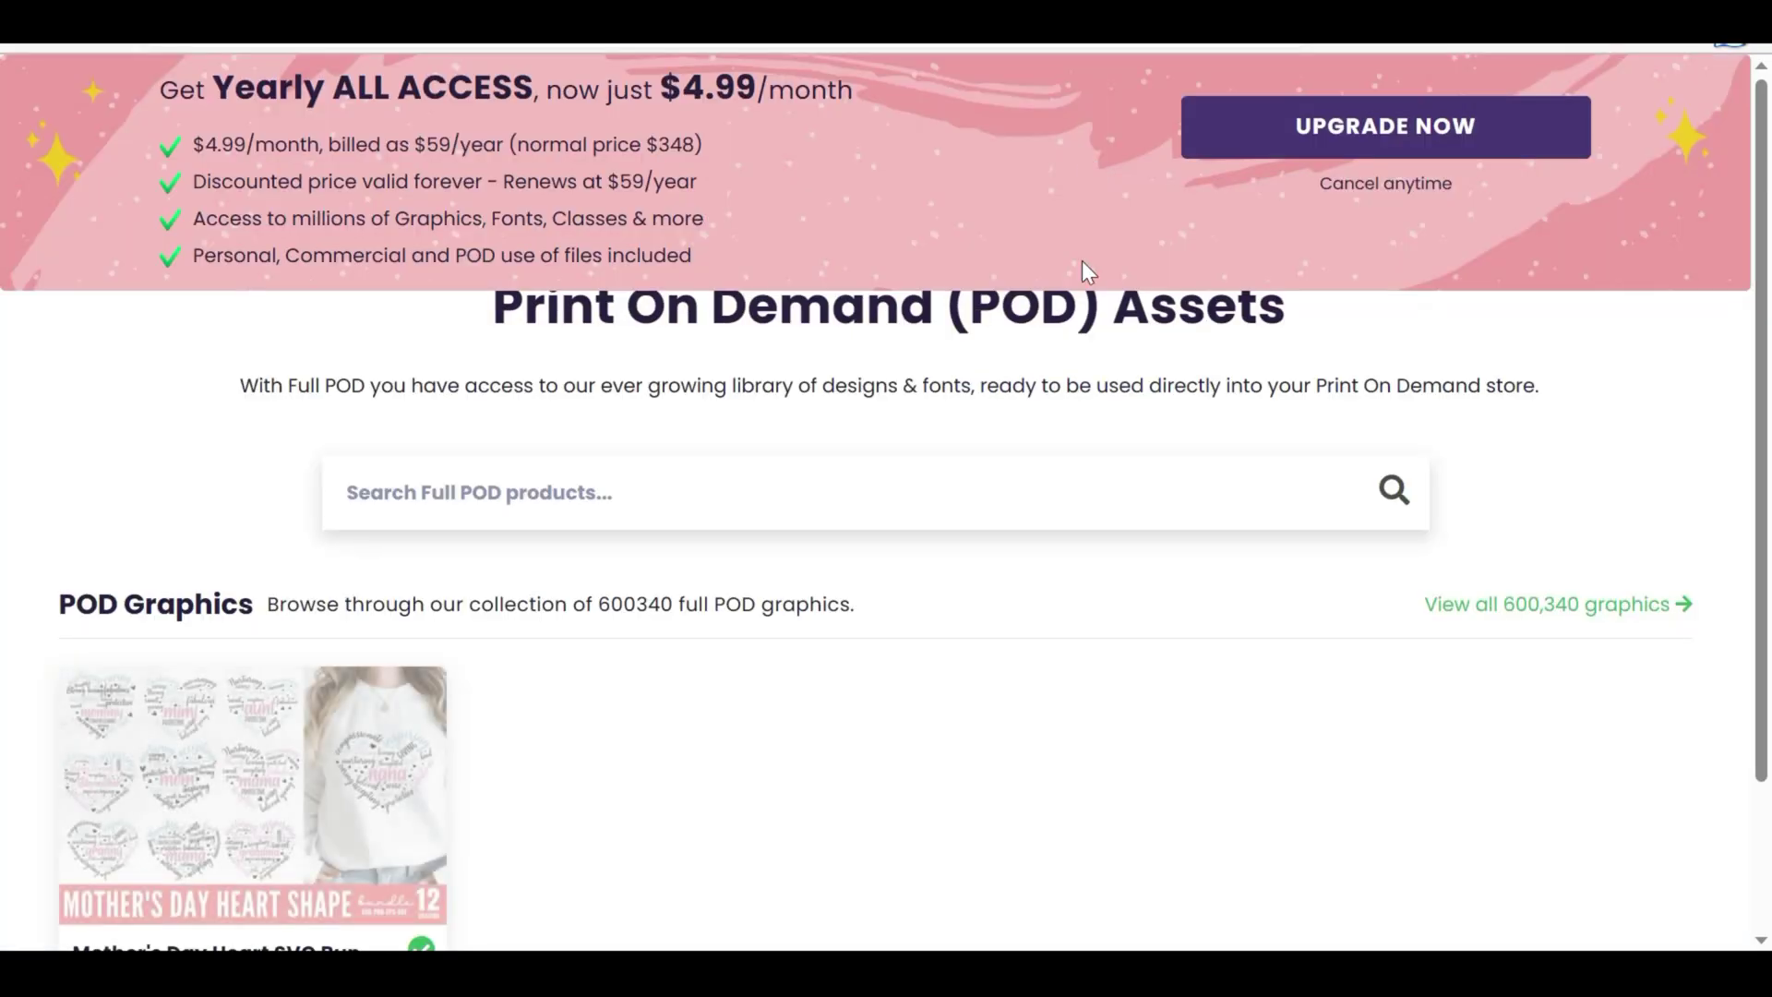
- Open the Mega Mother's Day SVG Bundle from the POD assets and browse its gallery images
{"action": "scroll", "coordinate": [800, 668], "scroll_direction": "down", "scroll_amount": 2}
{"action": "scroll", "coordinate": [656, 447], "scroll_direction": "up", "scroll_amount": 3}
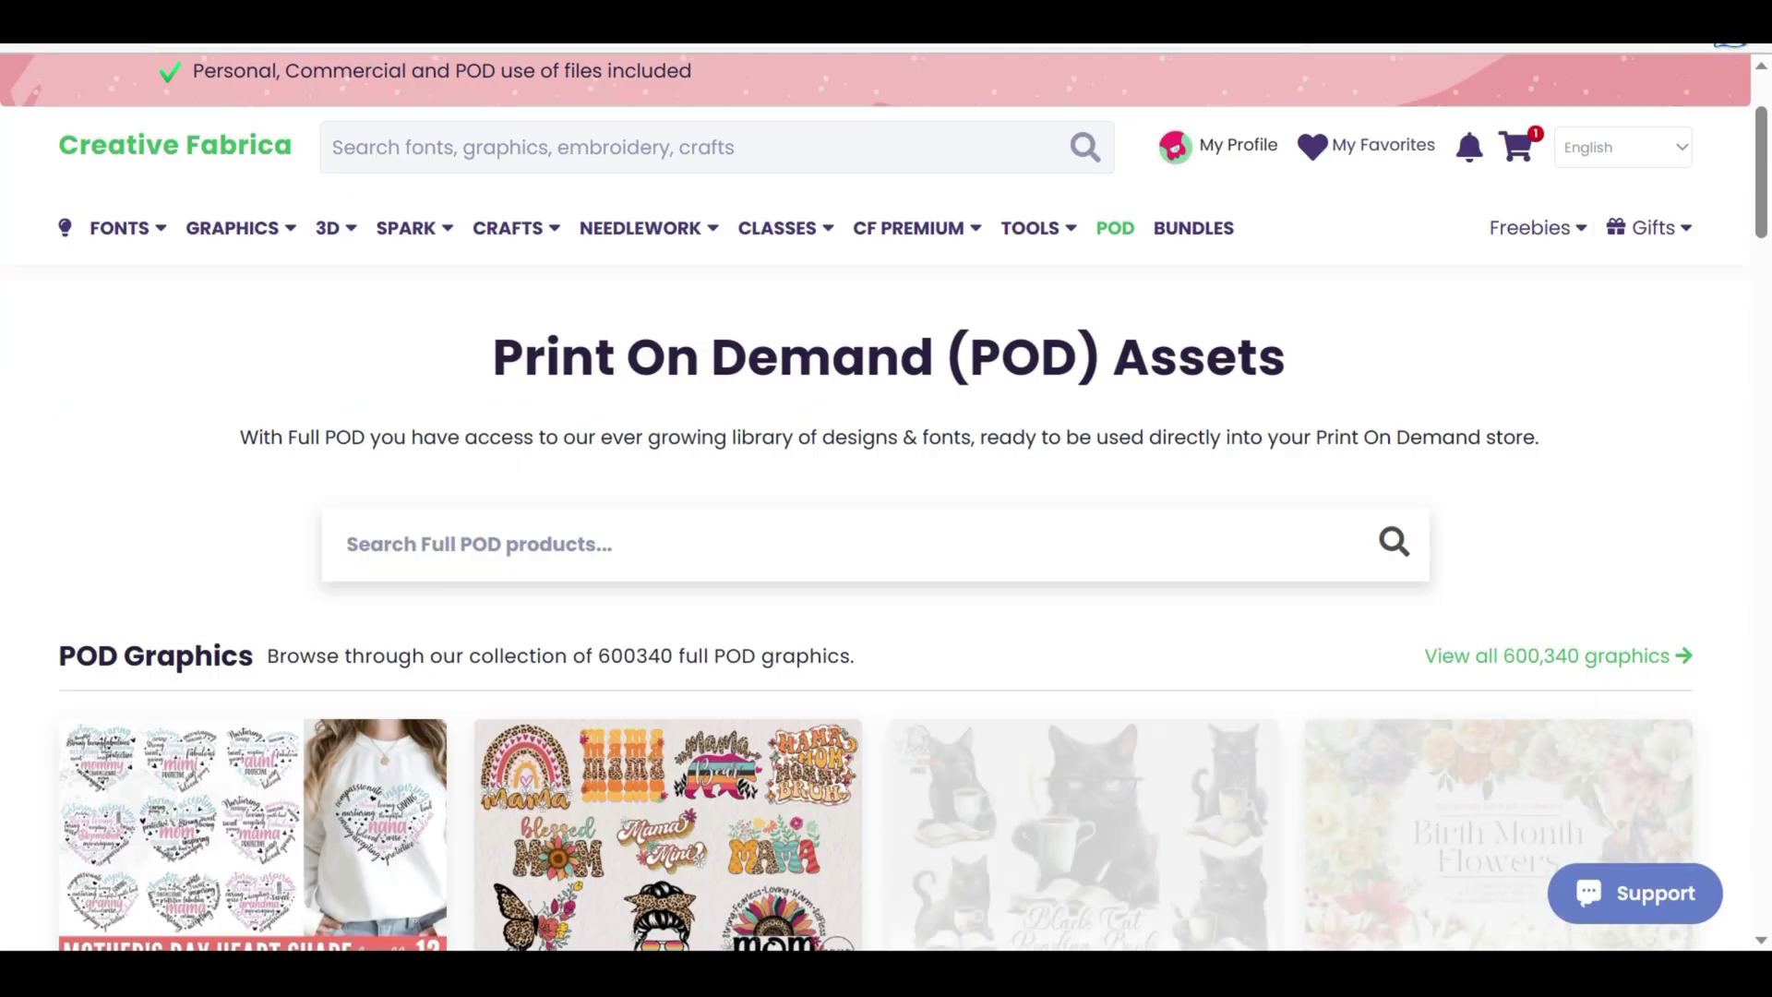
{"action": "scroll", "coordinate": [957, 530], "scroll_direction": "down", "scroll_amount": 5}
{"action": "scroll", "coordinate": [964, 468], "scroll_direction": "down", "scroll_amount": 7}
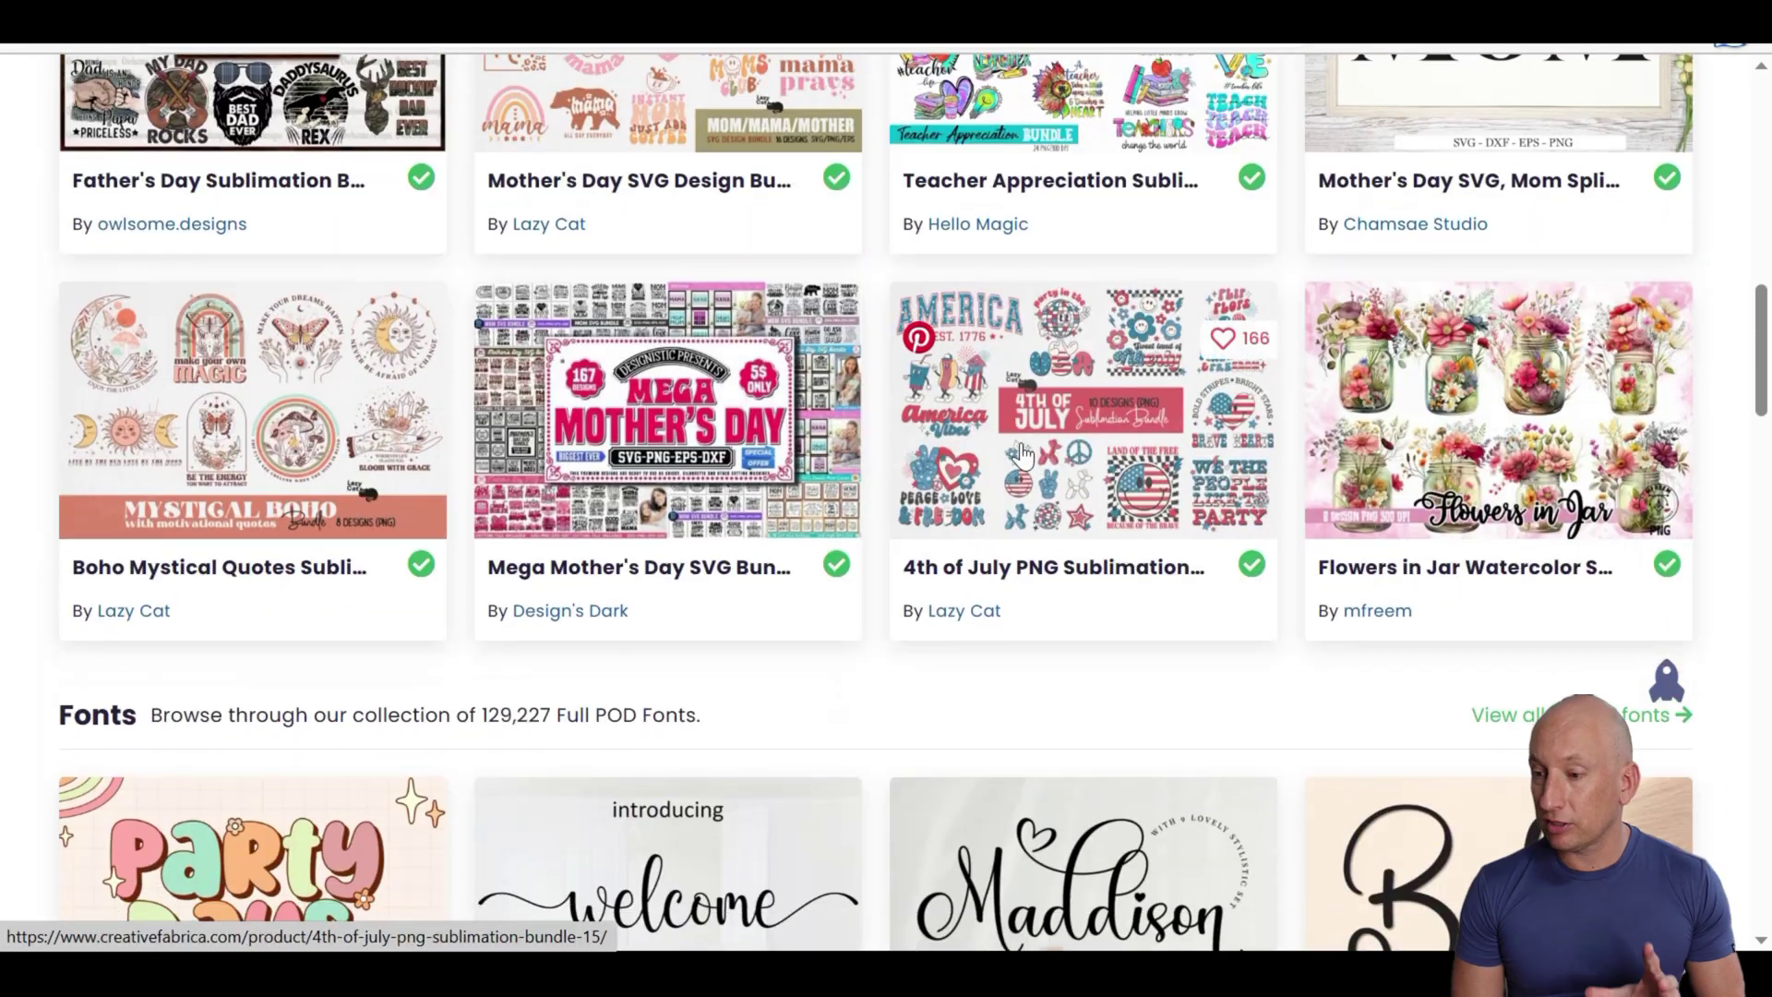
{"action": "left_click", "coordinate": [649, 386]}
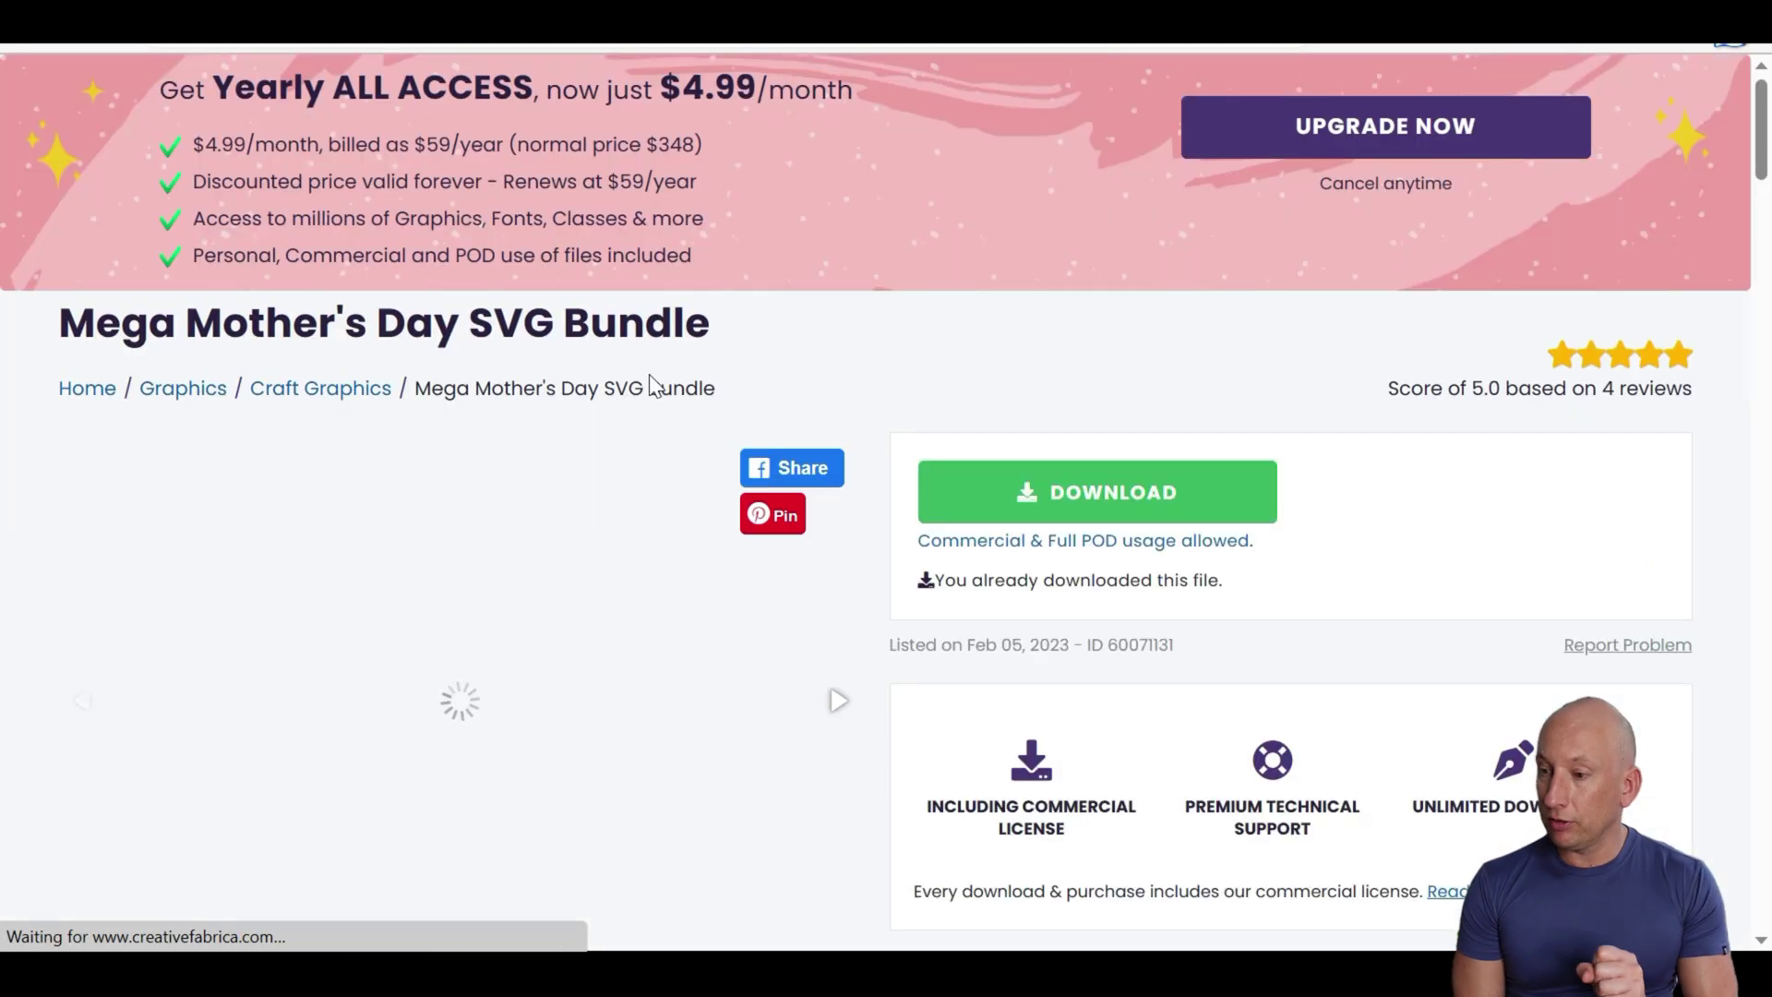
{"action": "scroll", "coordinate": [657, 386], "scroll_direction": "down", "scroll_amount": 4}
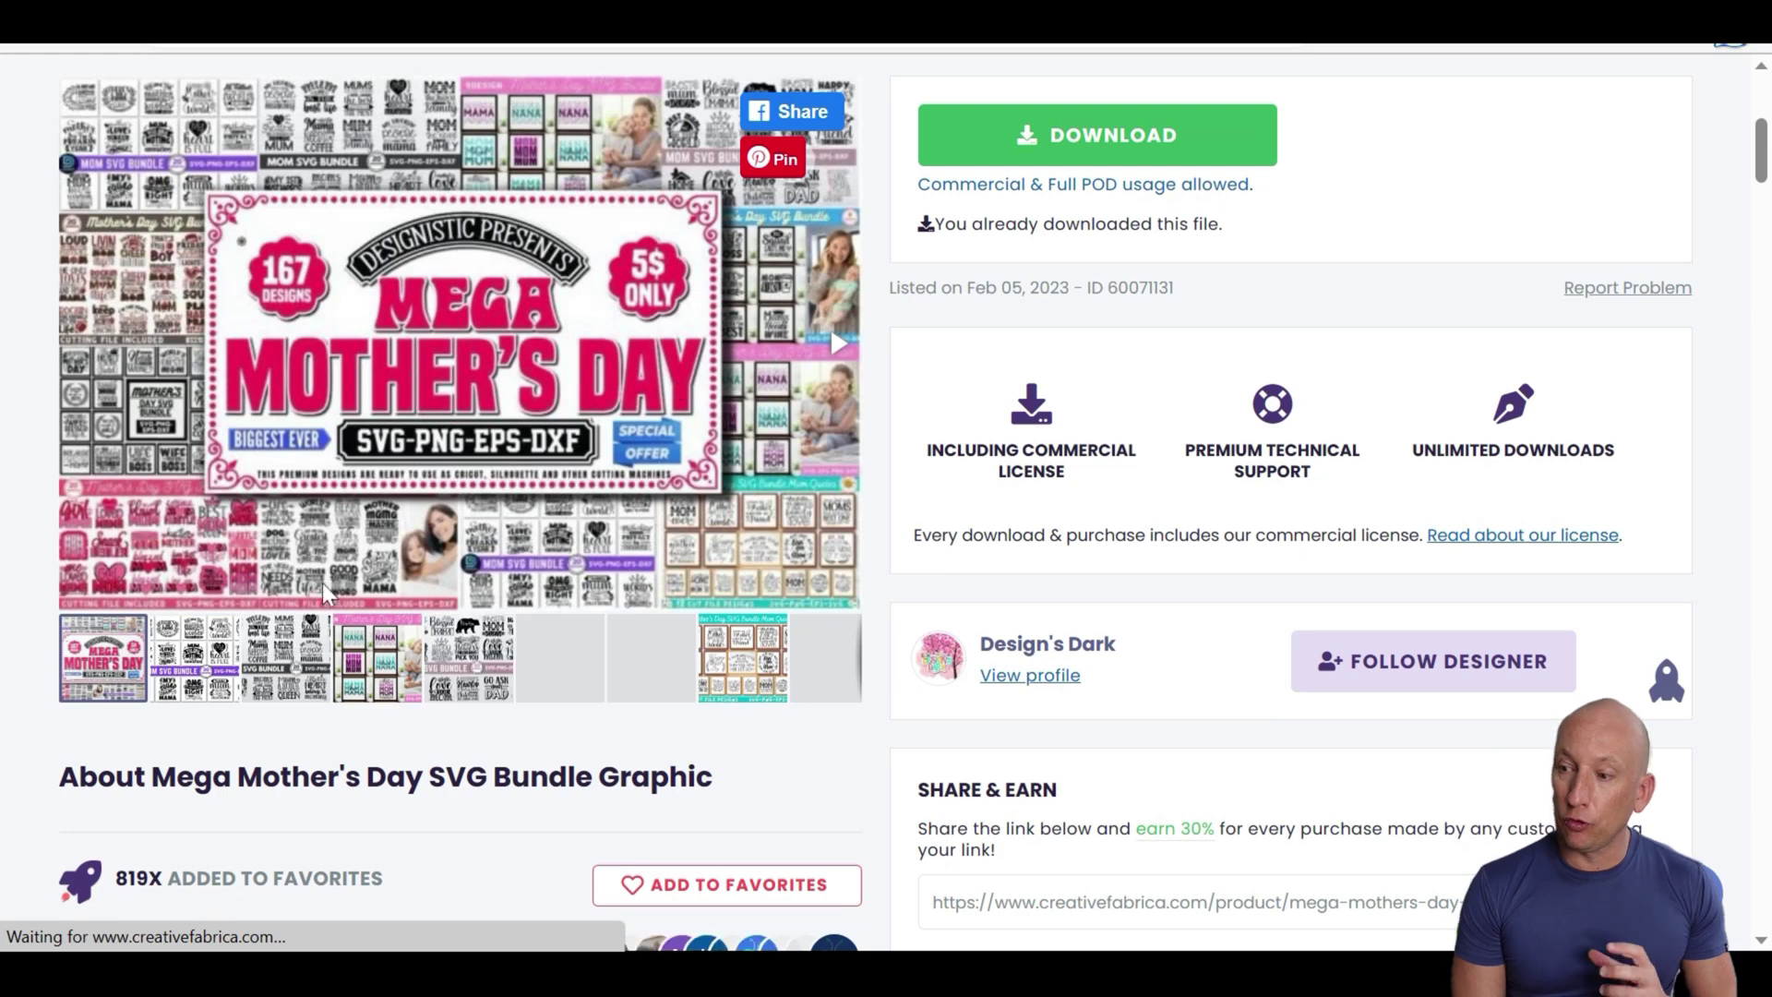
{"action": "left_click", "coordinate": [409, 702]}
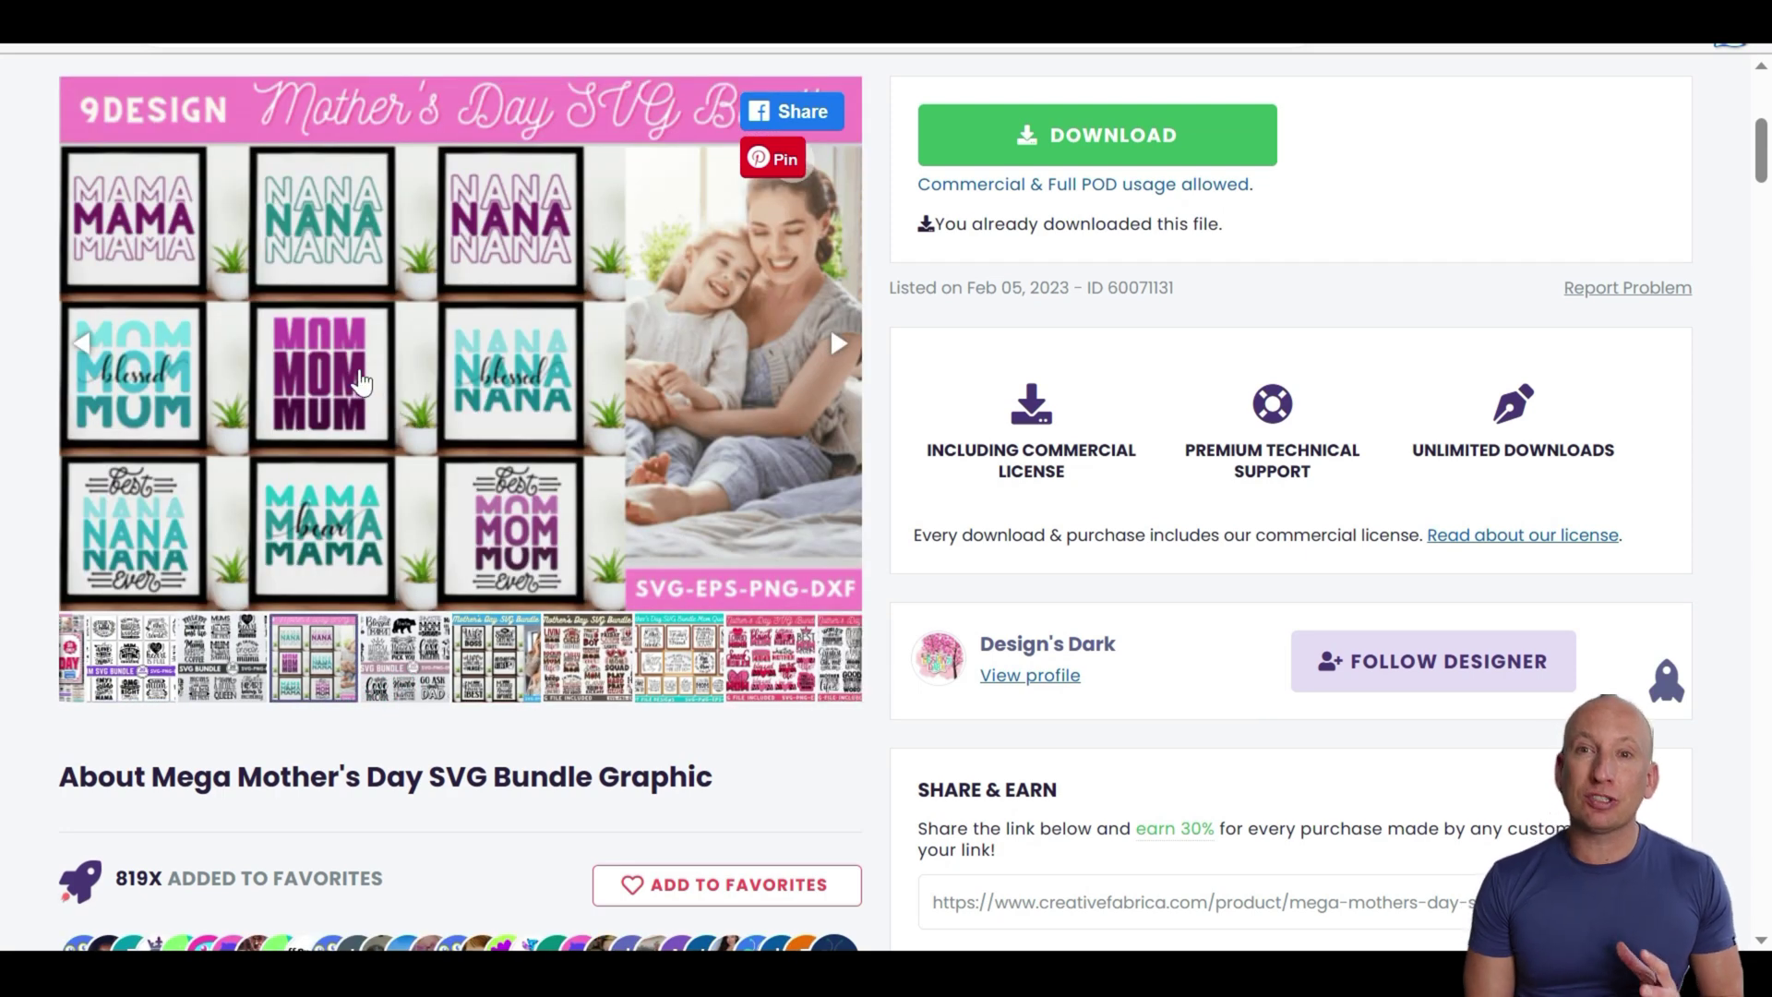
{"action": "left_click", "coordinate": [505, 666]}
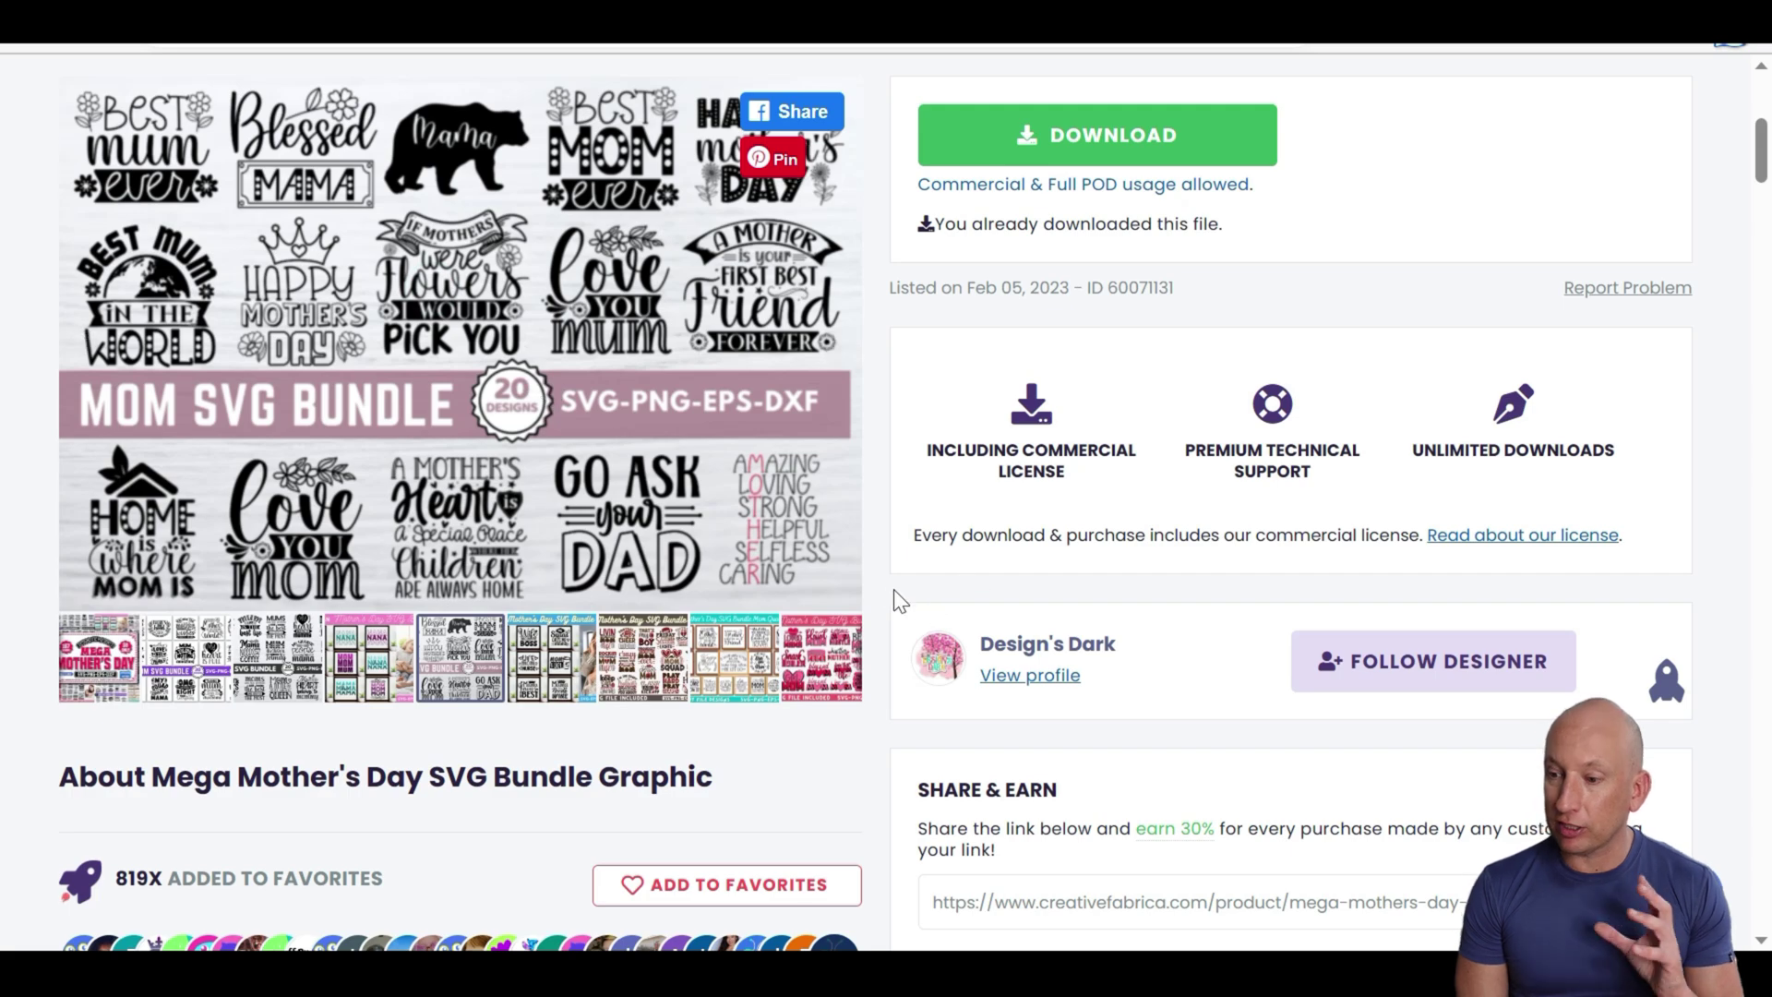
{"action": "scroll", "coordinate": [893, 589], "scroll_direction": "up", "scroll_amount": 10}
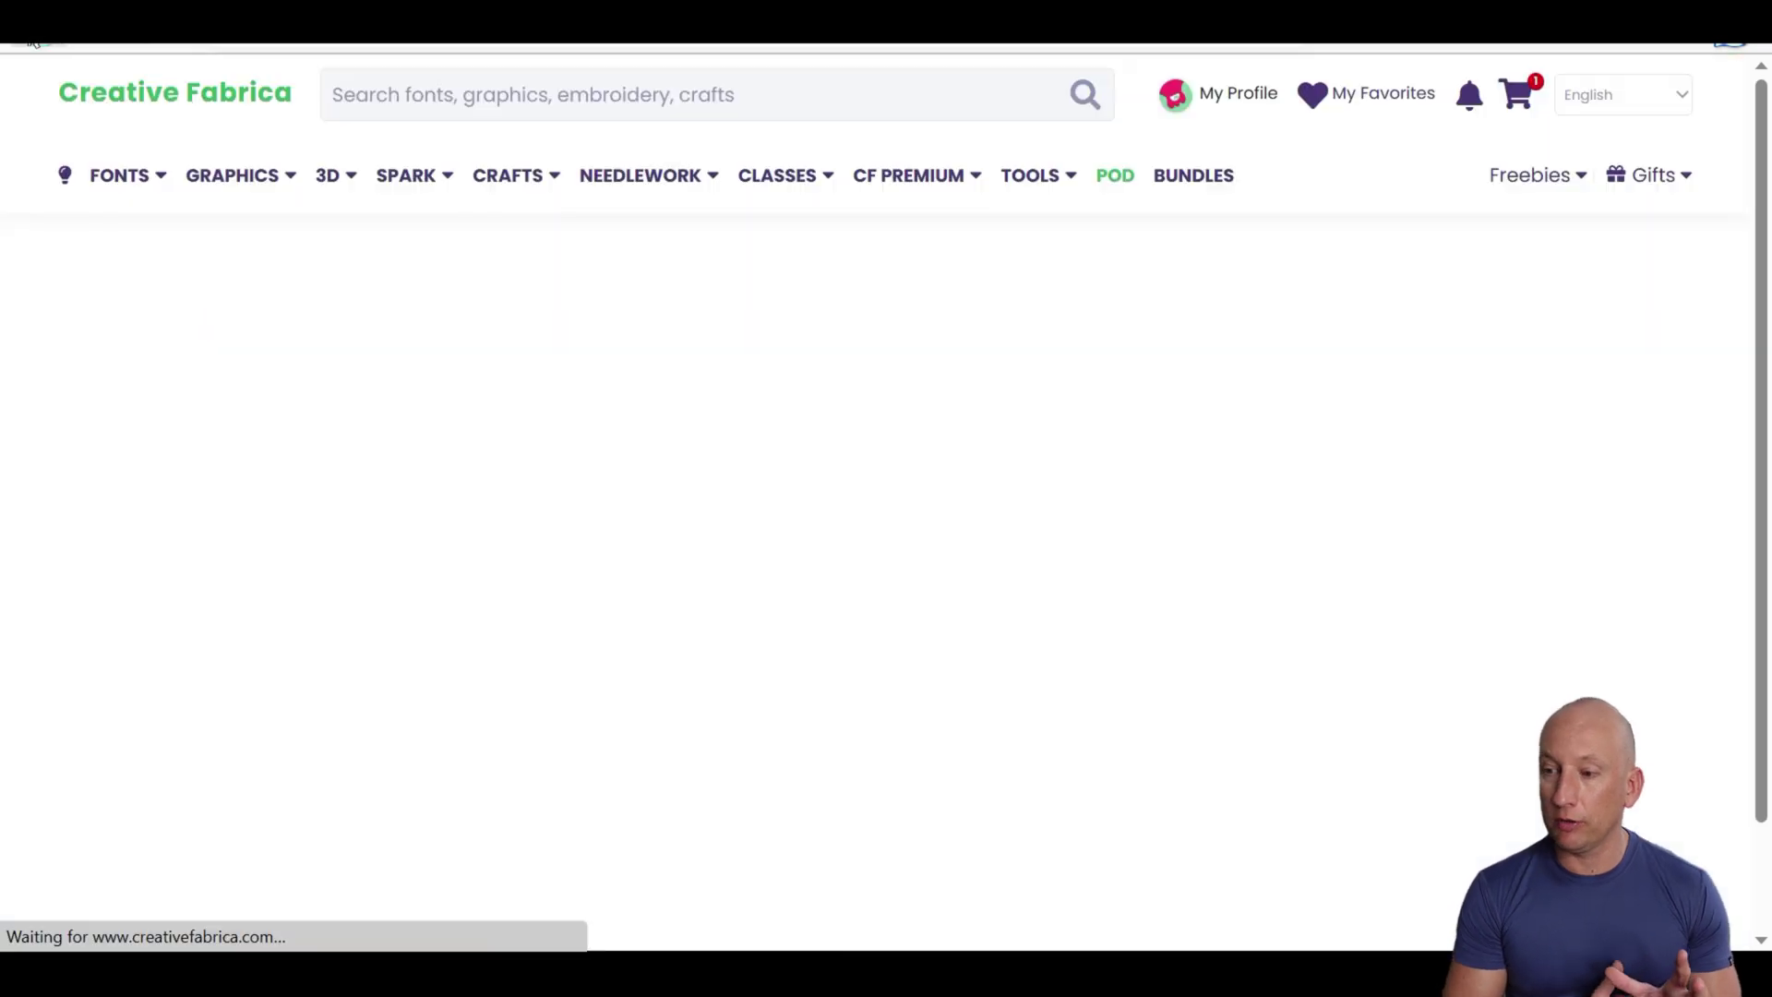
{"action": "scroll", "coordinate": [934, 354], "scroll_direction": "down", "scroll_amount": 15}
- Browse the full listing of 600,340 POD graphics, then open the Shapecloud generator from TOOLS
{"action": "scroll", "coordinate": [934, 353], "scroll_direction": "up", "scroll_amount": 10}
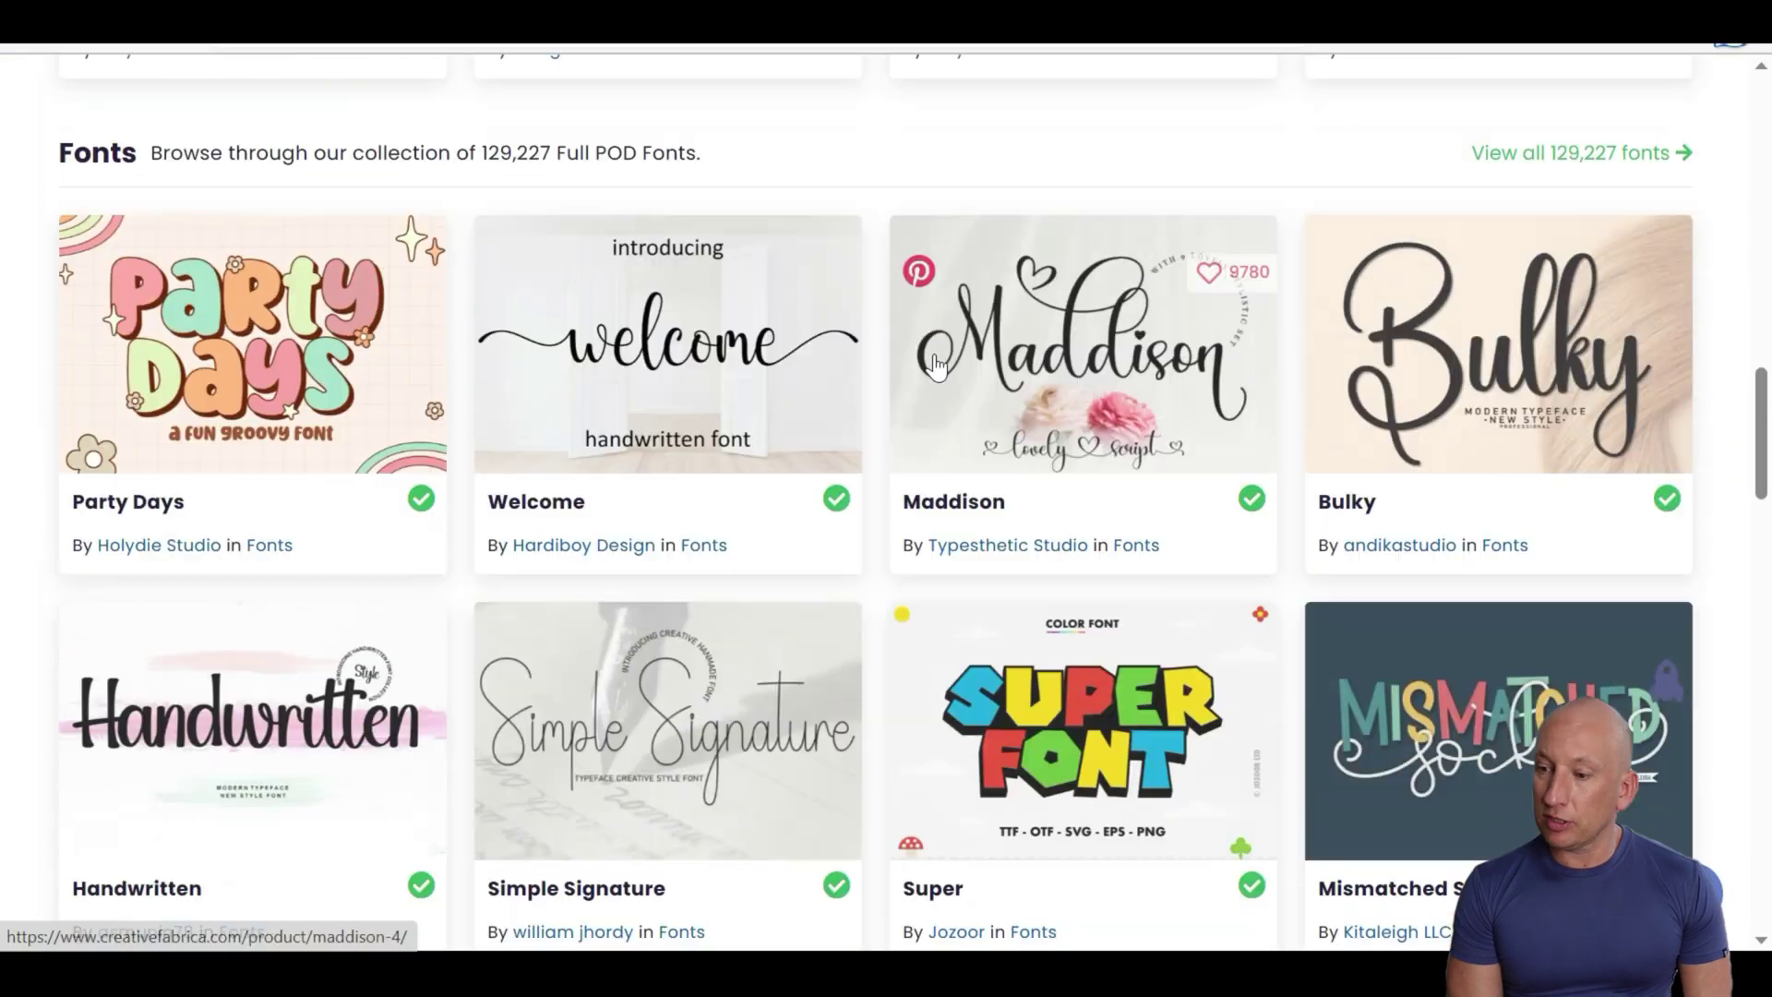
{"action": "scroll", "coordinate": [1647, 437], "scroll_direction": "up", "scroll_amount": 6}
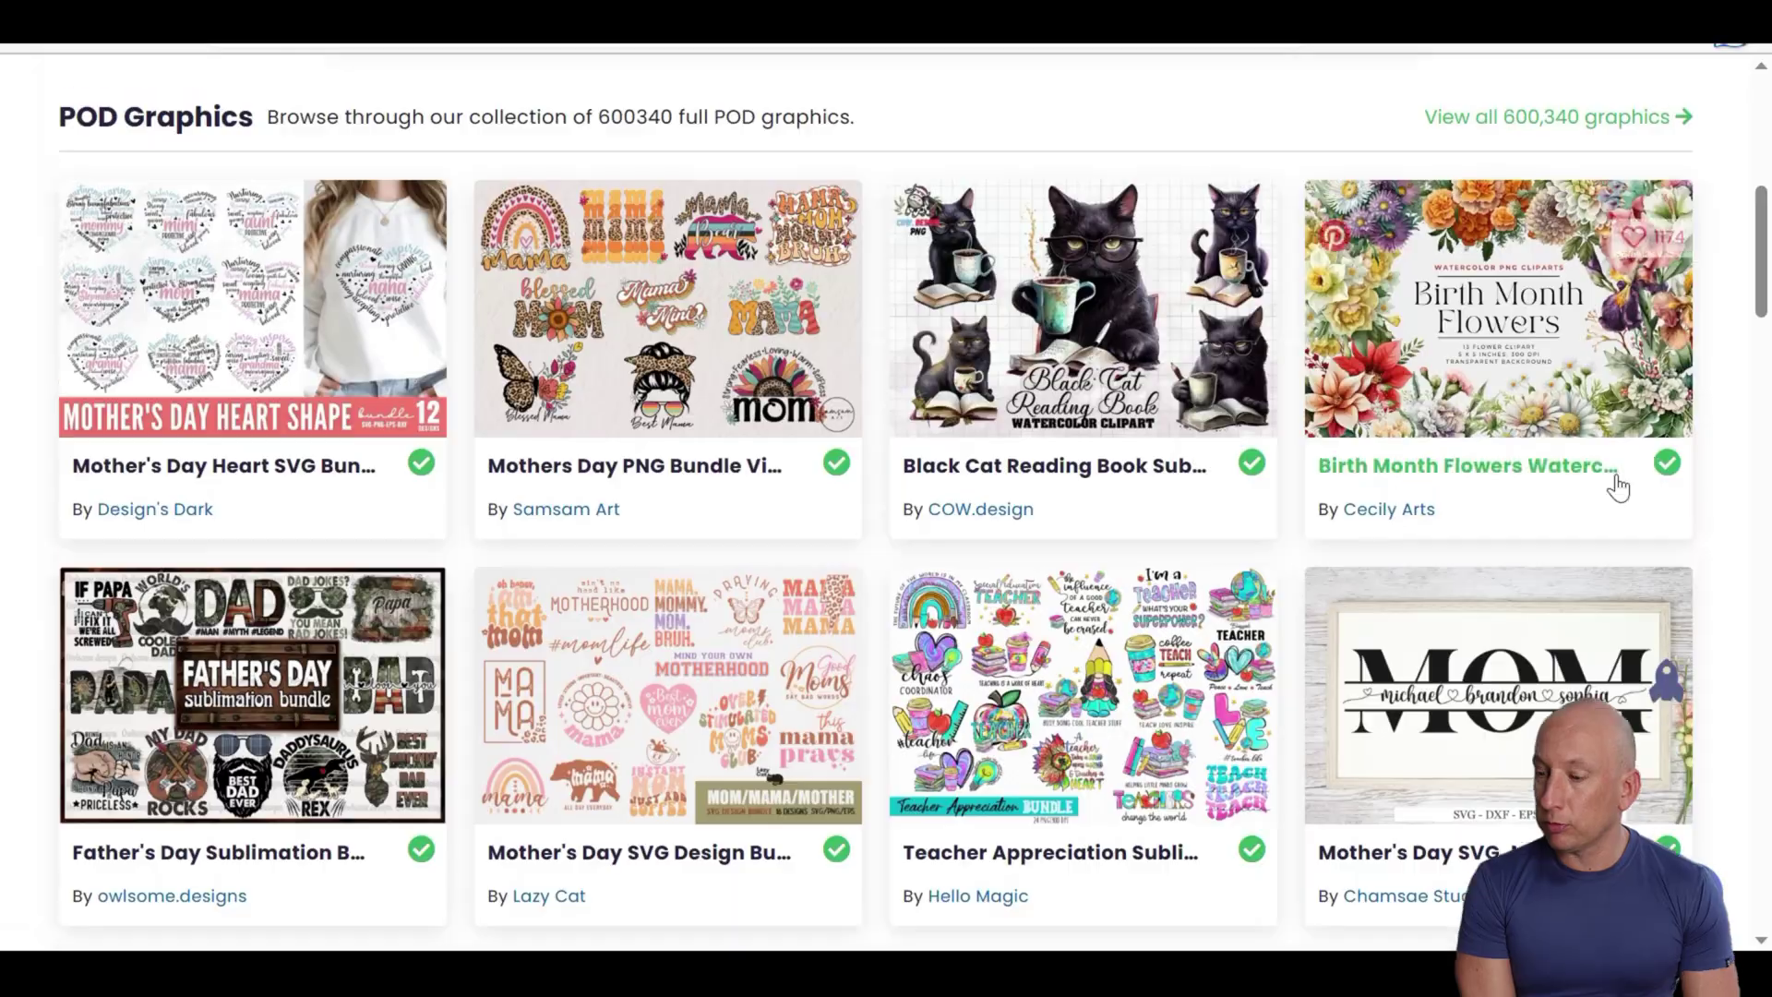
{"action": "left_click", "coordinate": [1535, 389]}
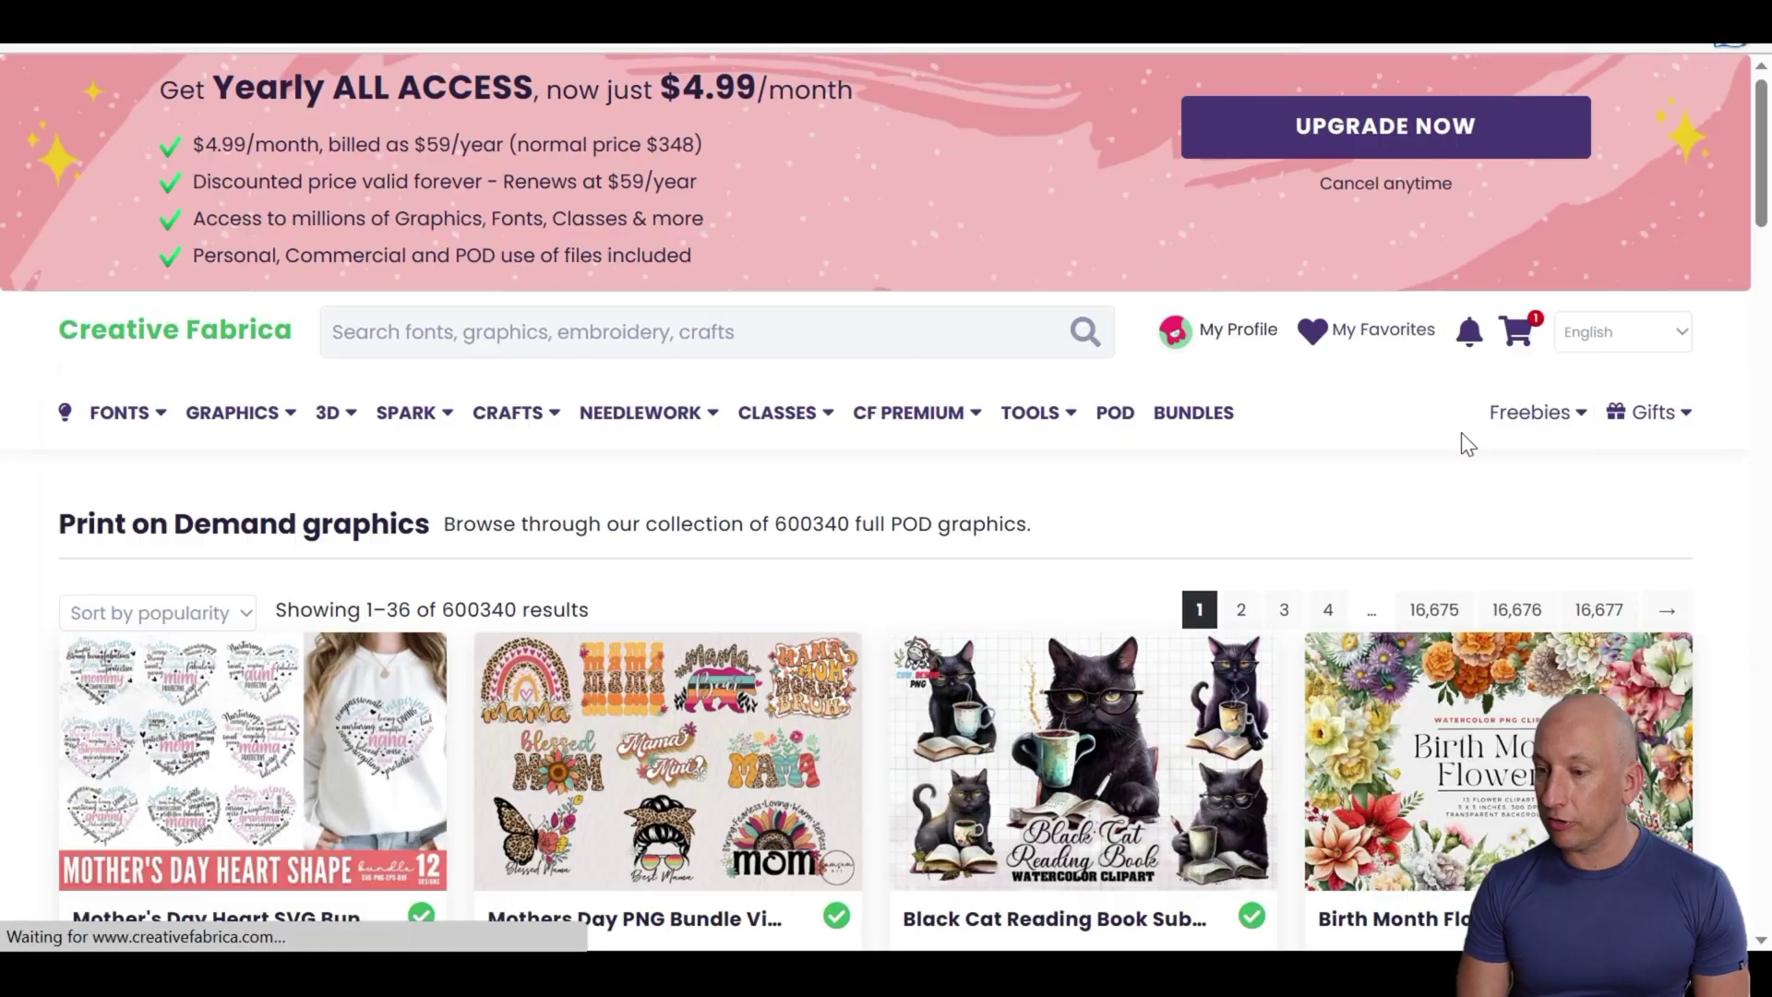
{"action": "mouse_move", "coordinate": [995, 432]}
{"action": "scroll", "coordinate": [996, 443], "scroll_direction": "down", "scroll_amount": 10}
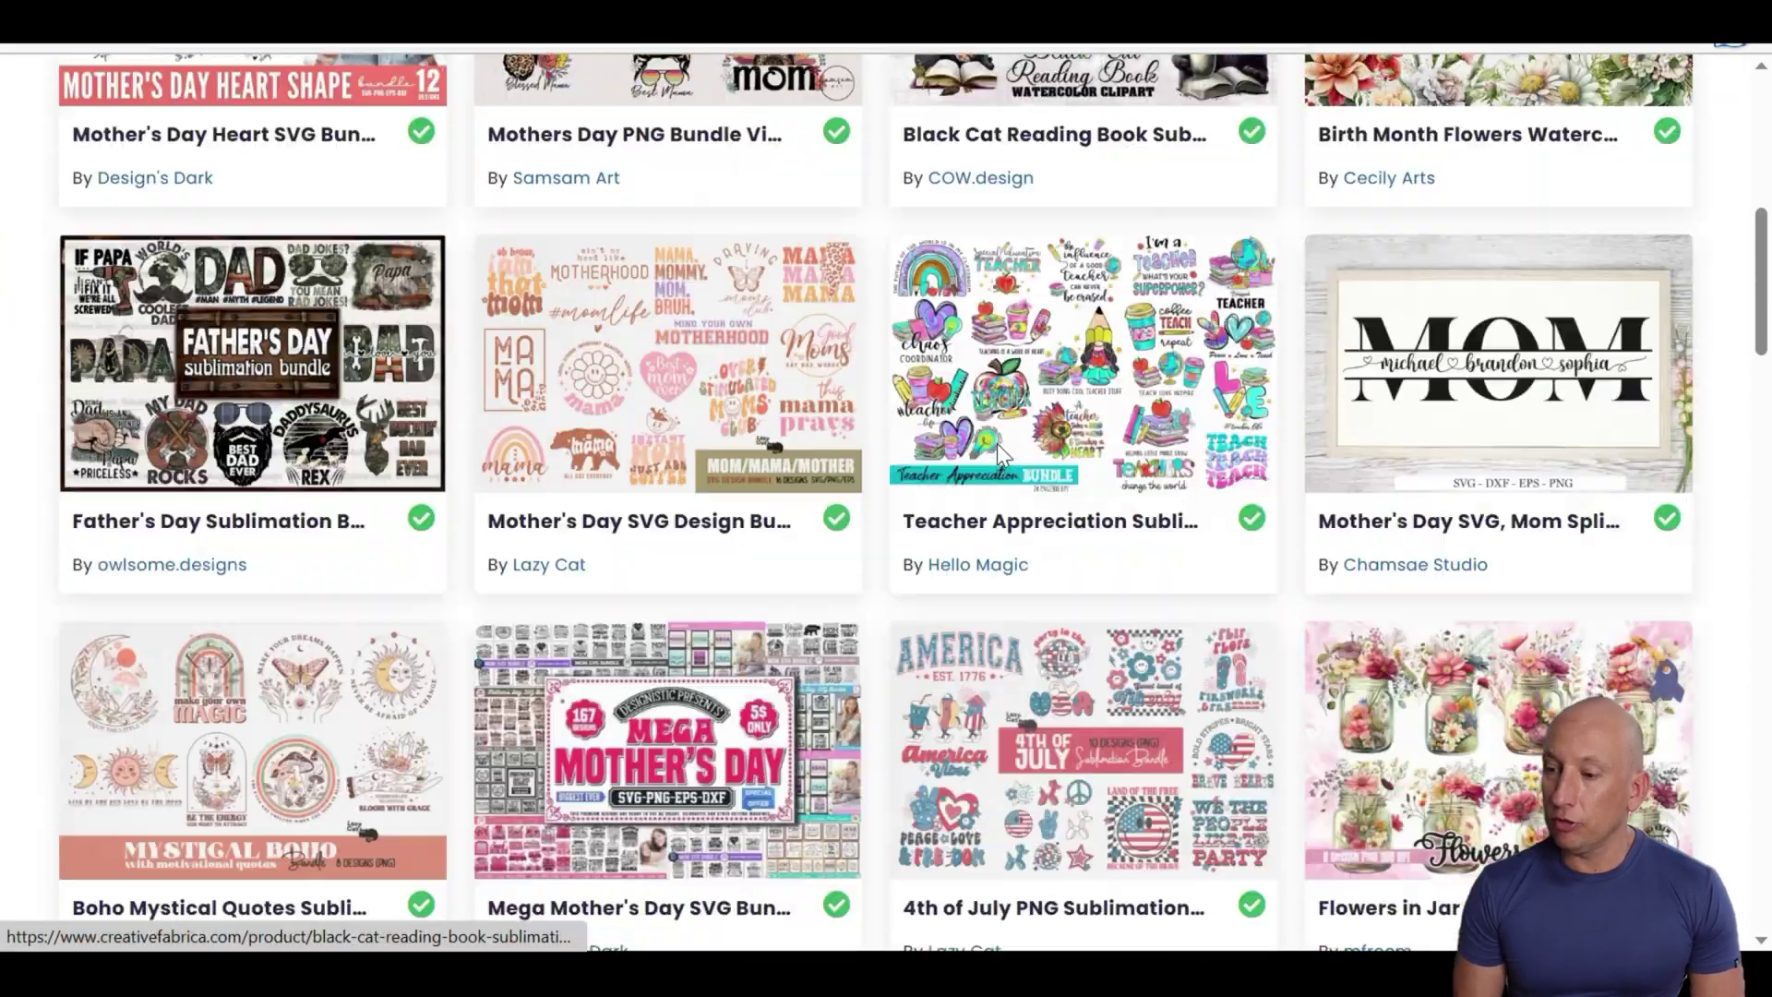
{"action": "scroll", "coordinate": [923, 276], "scroll_direction": "down", "scroll_amount": 10}
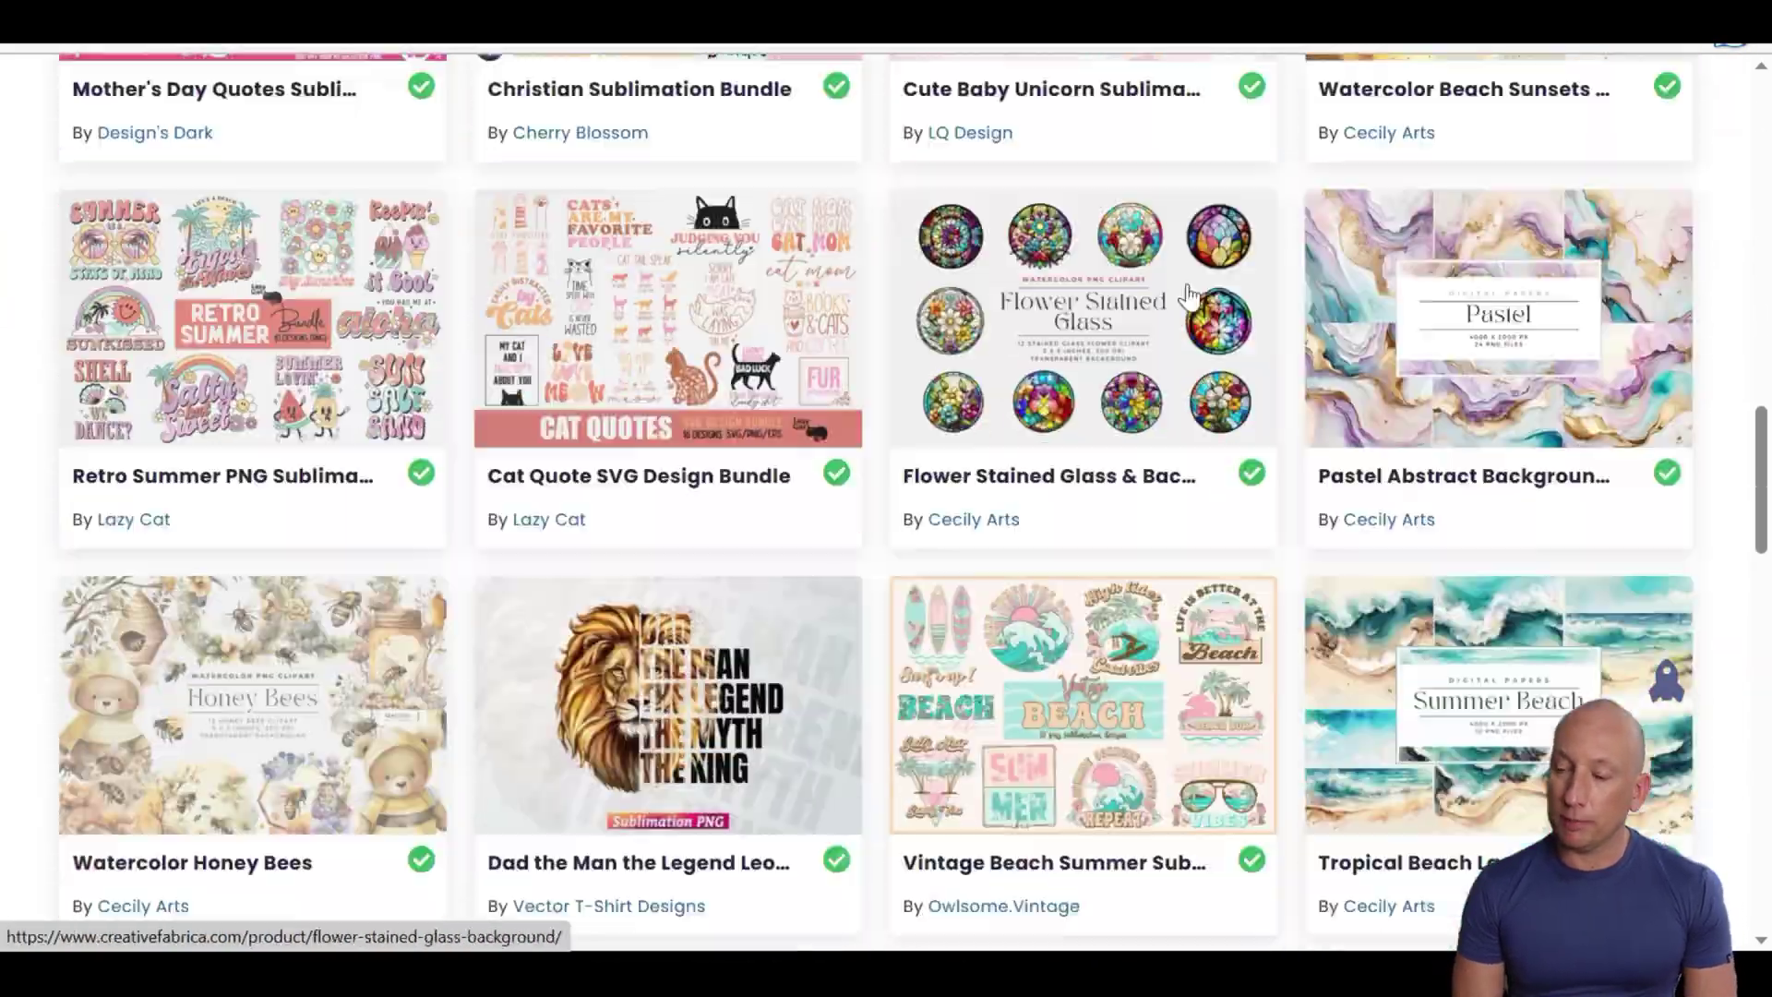
{"action": "scroll", "coordinate": [980, 430], "scroll_direction": "down", "scroll_amount": 5}
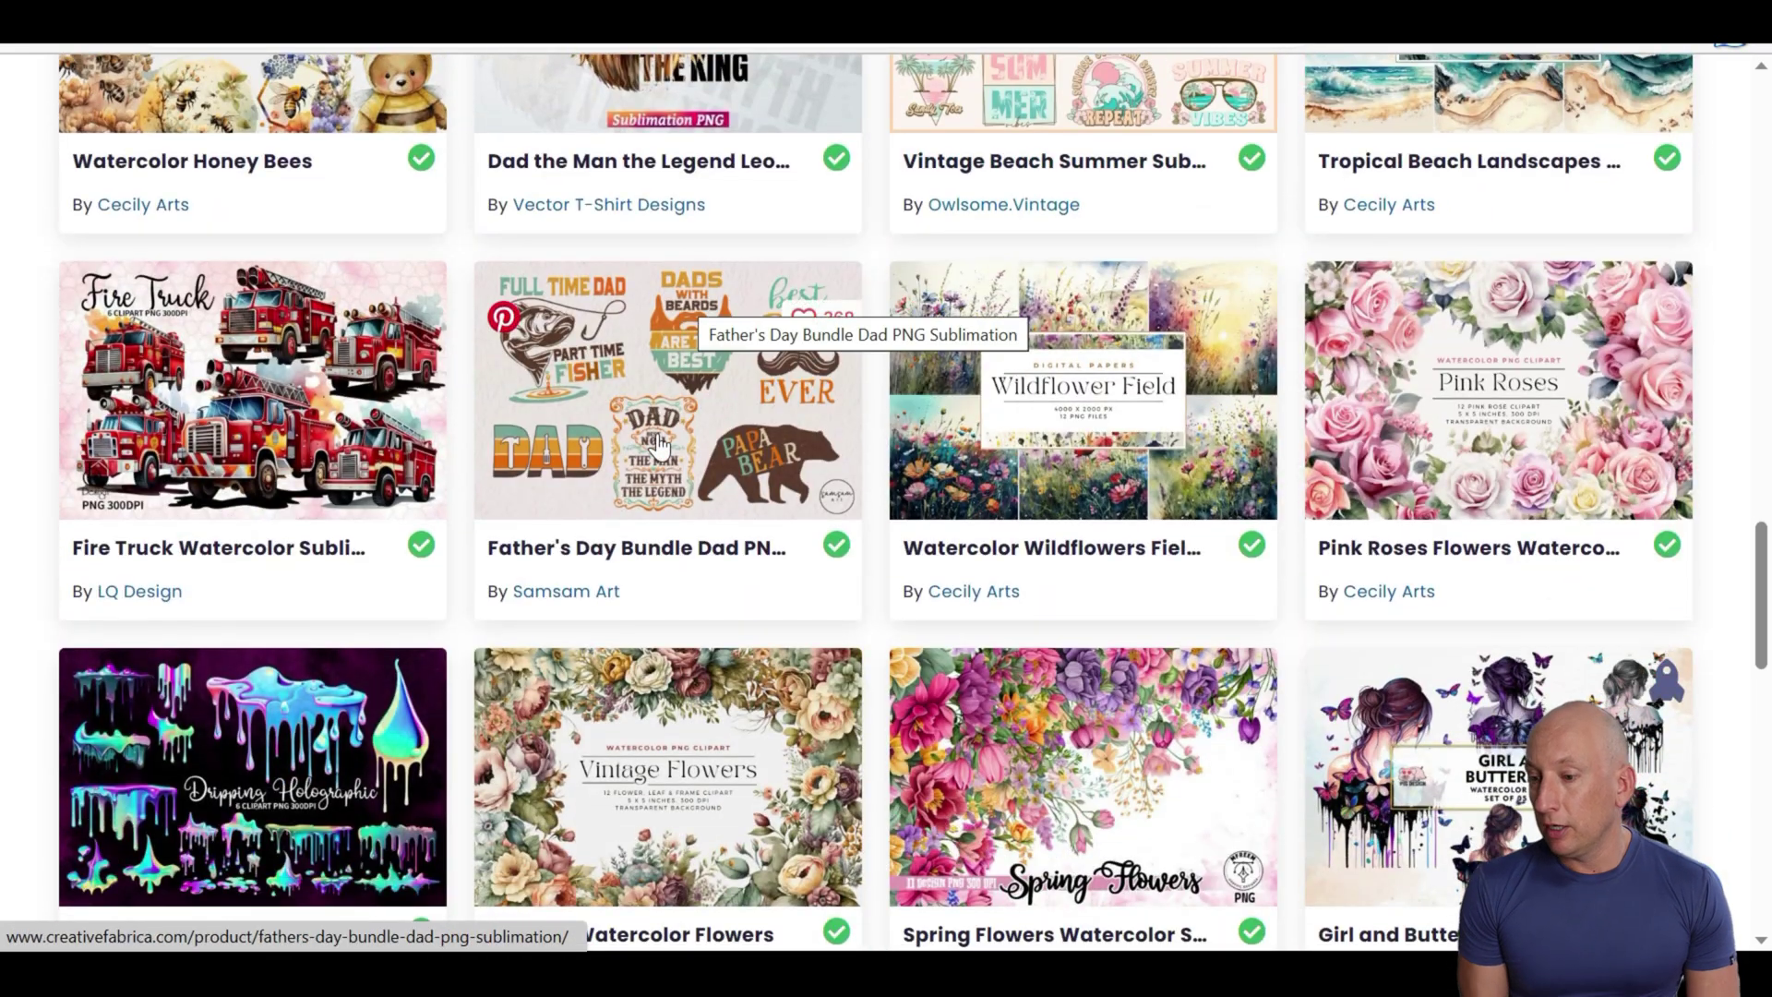
{"action": "scroll", "coordinate": [651, 563], "scroll_direction": "up", "scroll_amount": 10}
{"action": "scroll", "coordinate": [664, 526], "scroll_direction": "up", "scroll_amount": 10}
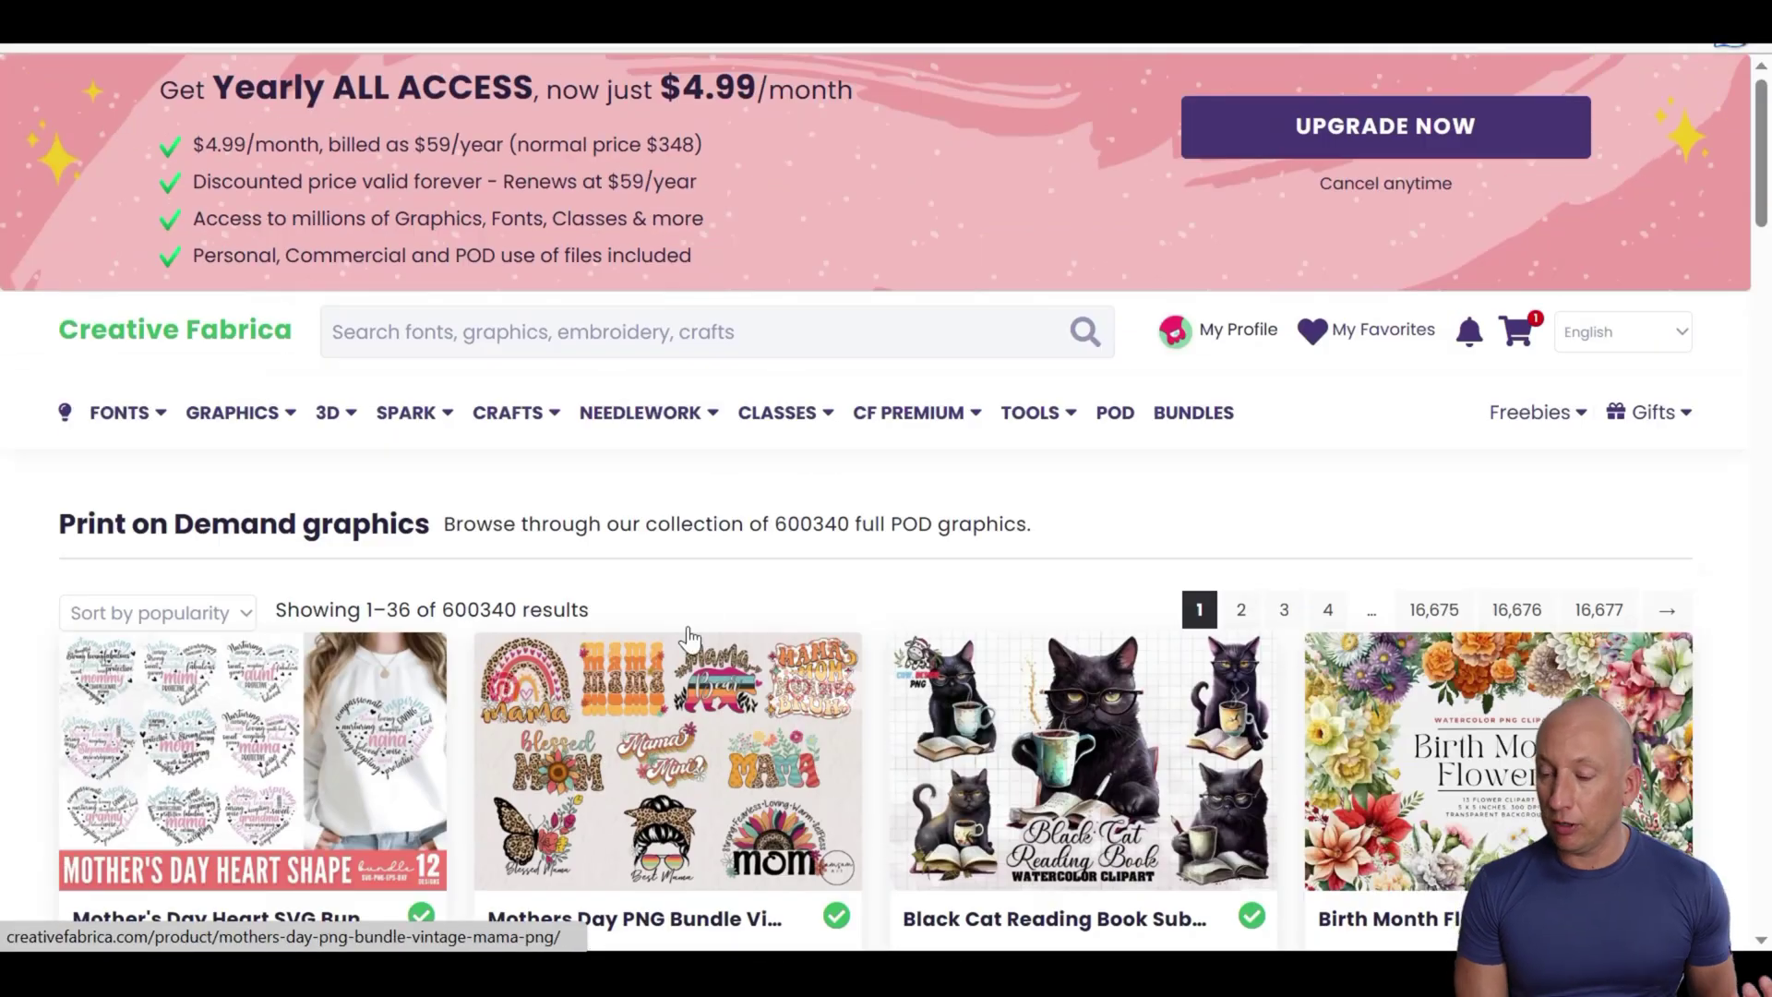
{"action": "scroll", "coordinate": [517, 530], "scroll_direction": "down", "scroll_amount": 3}
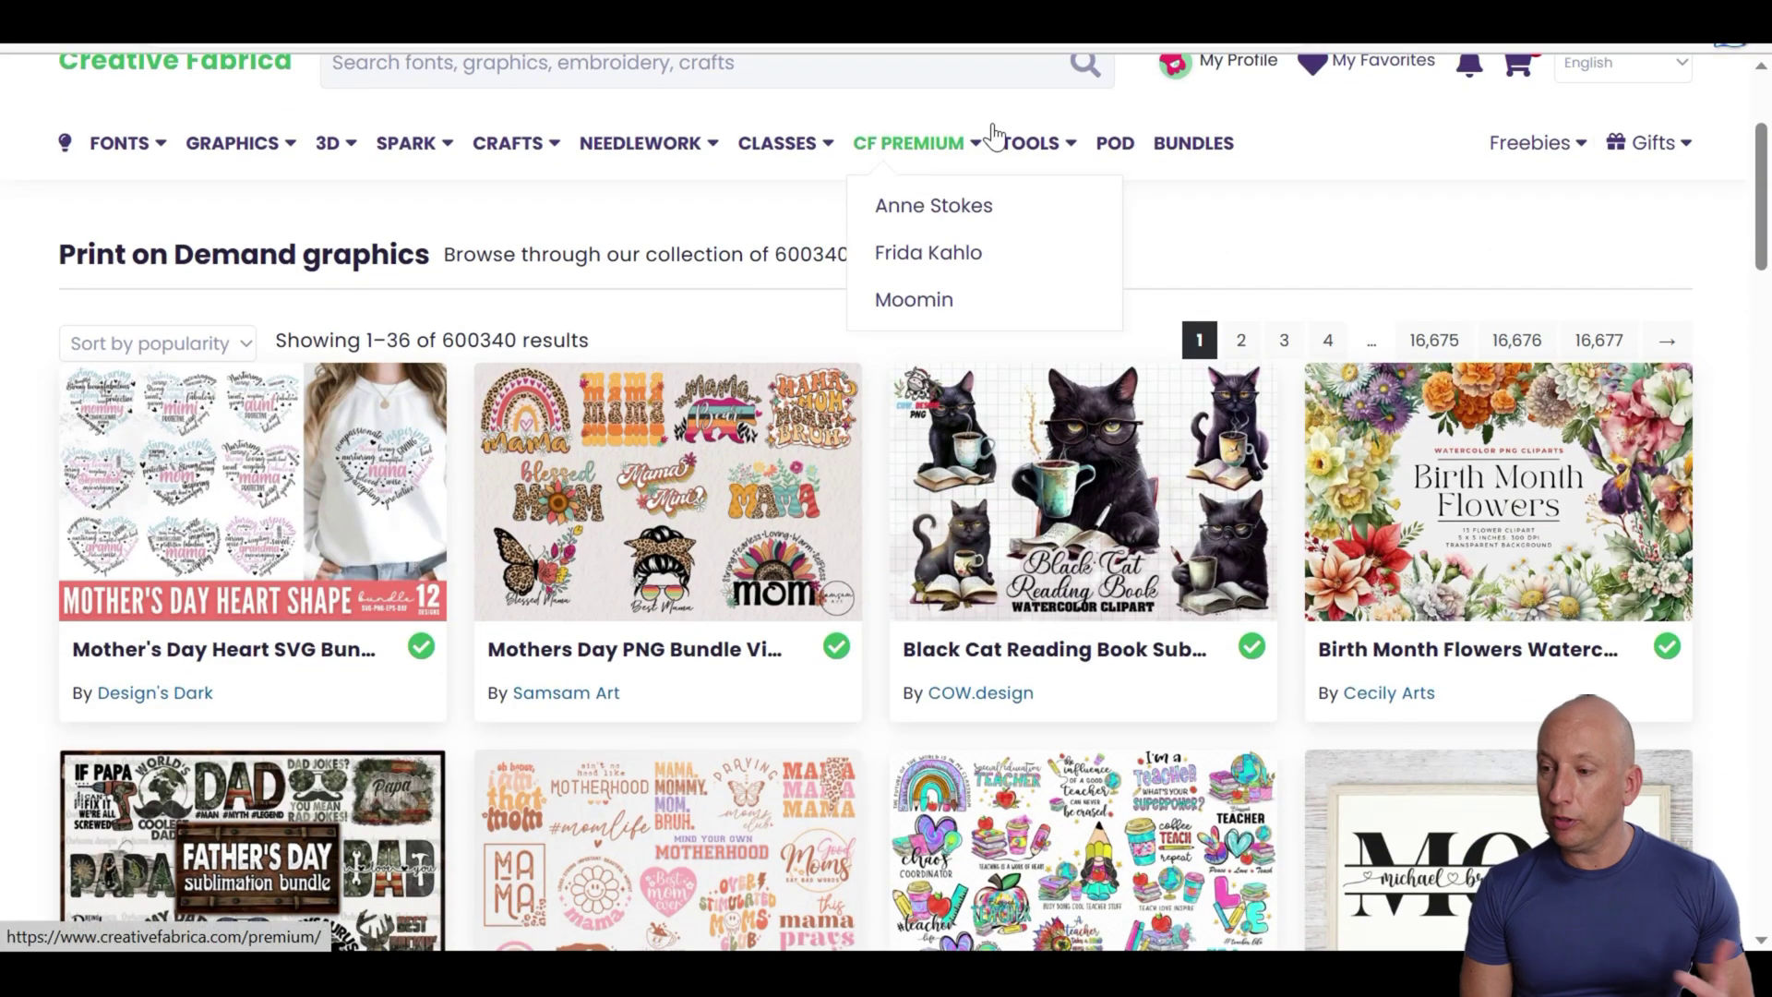
{"action": "mouse_move", "coordinate": [1012, 155]}
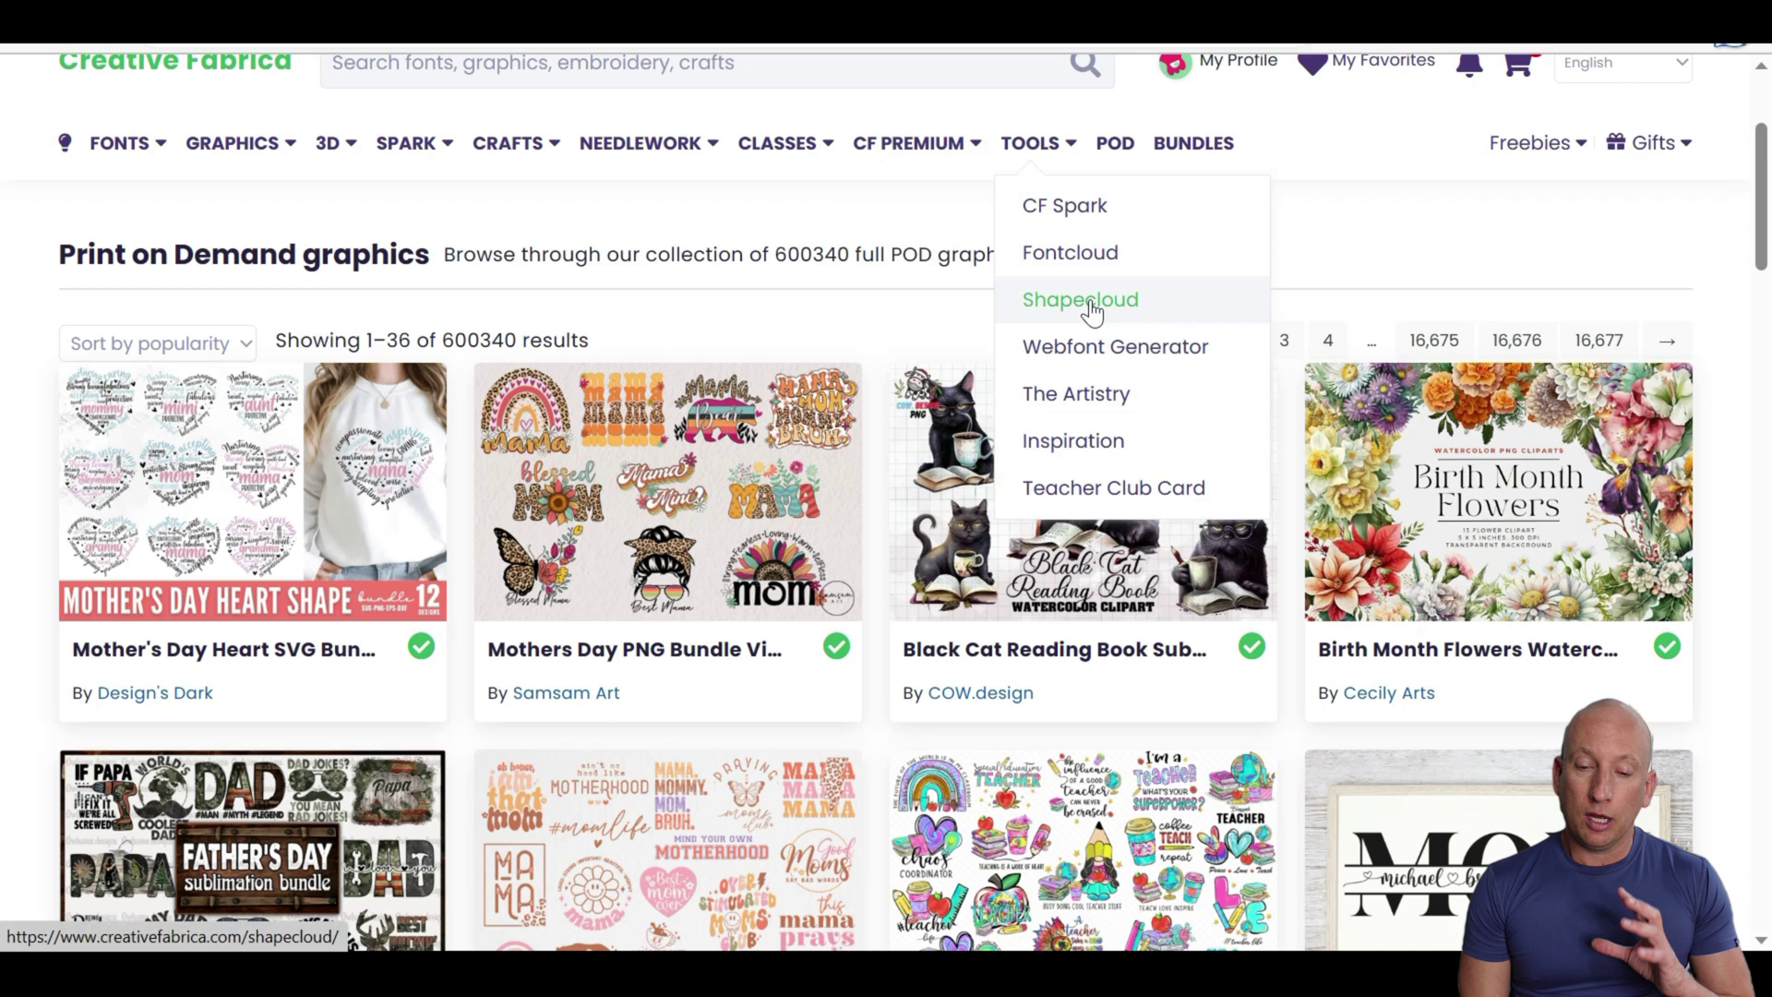
{"action": "left_click", "coordinate": [1088, 310]}
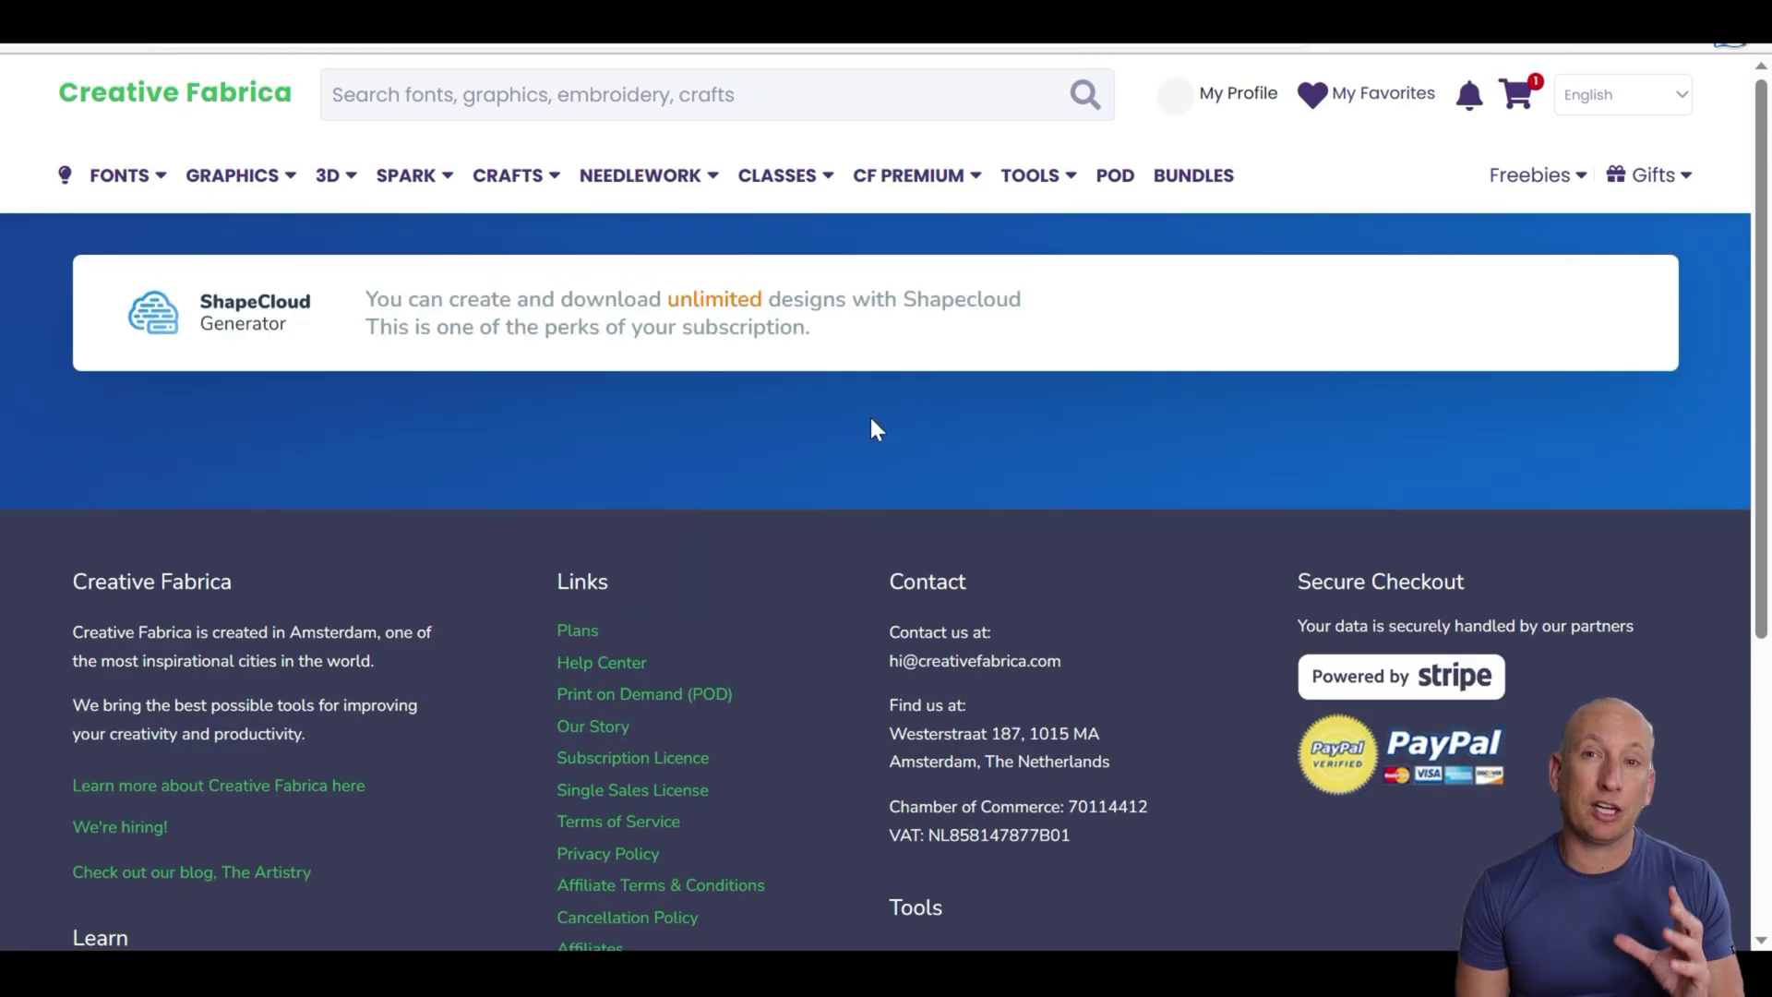
- Replace the default words (Shapecloud, Fabrica, Crafters, Creative, Design) with Freedominhours and Success
{"action": "scroll", "coordinate": [877, 403], "scroll_direction": "down", "scroll_amount": 3}
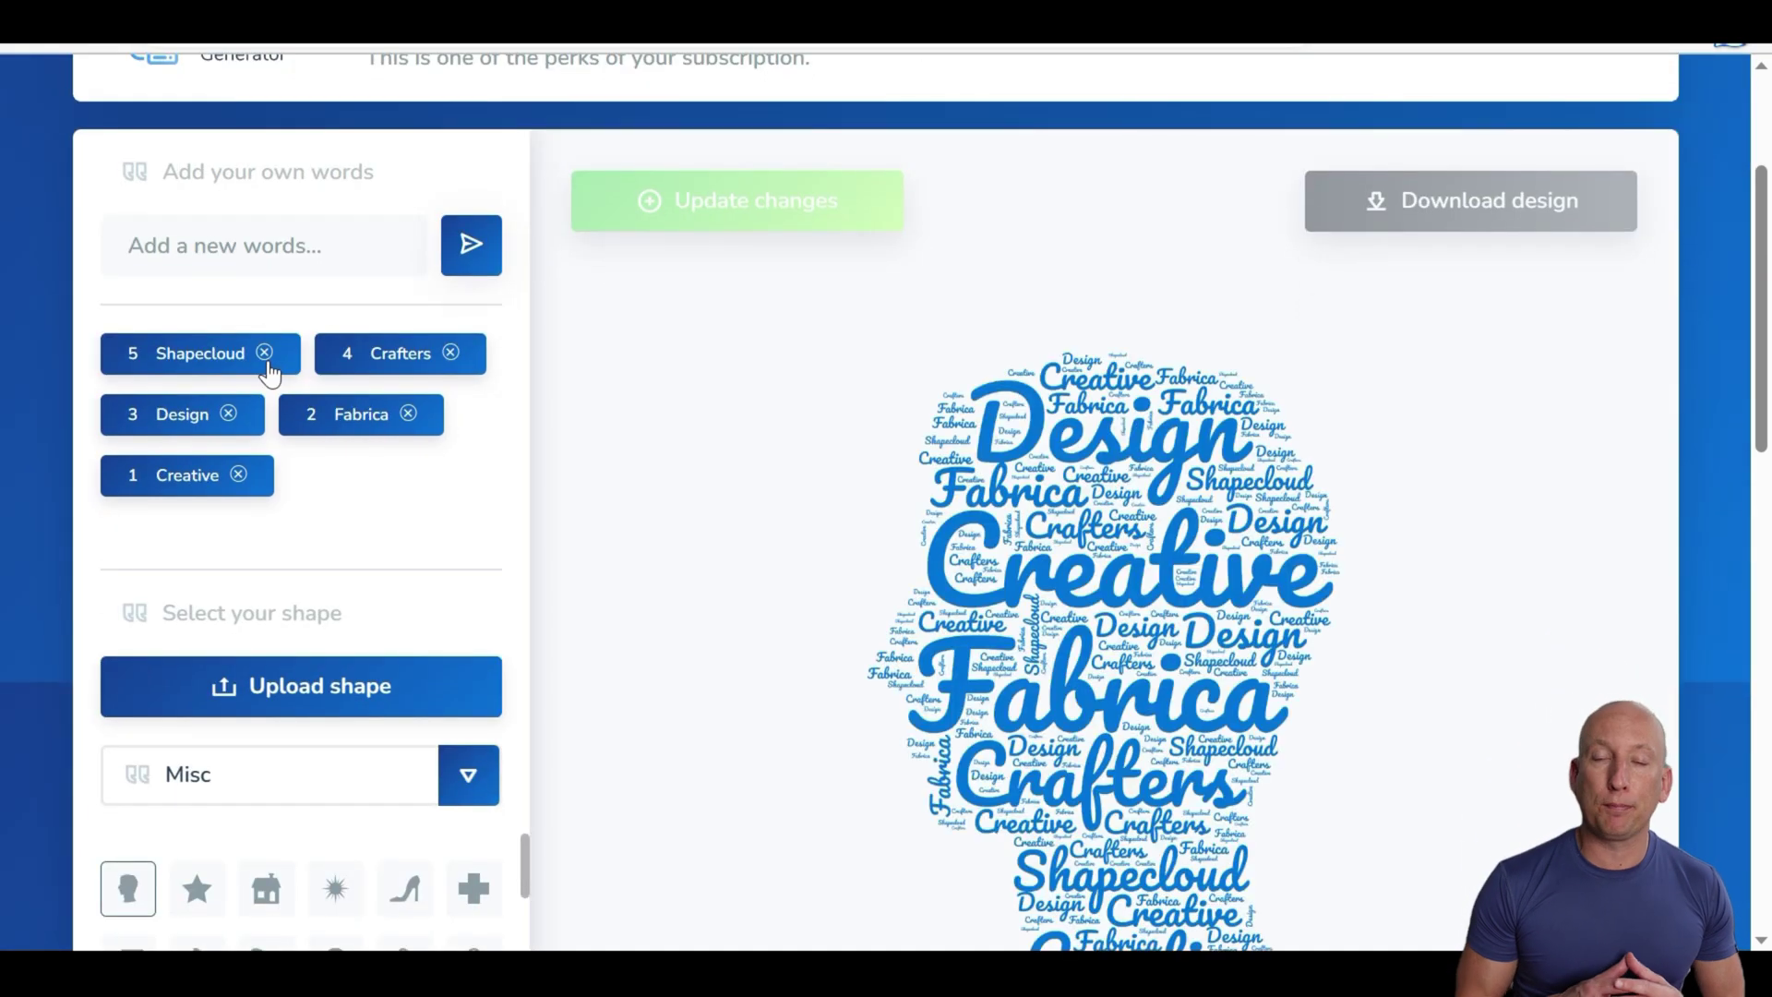
{"action": "left_click", "coordinate": [265, 354]}
{"action": "left_click", "coordinate": [233, 413]}
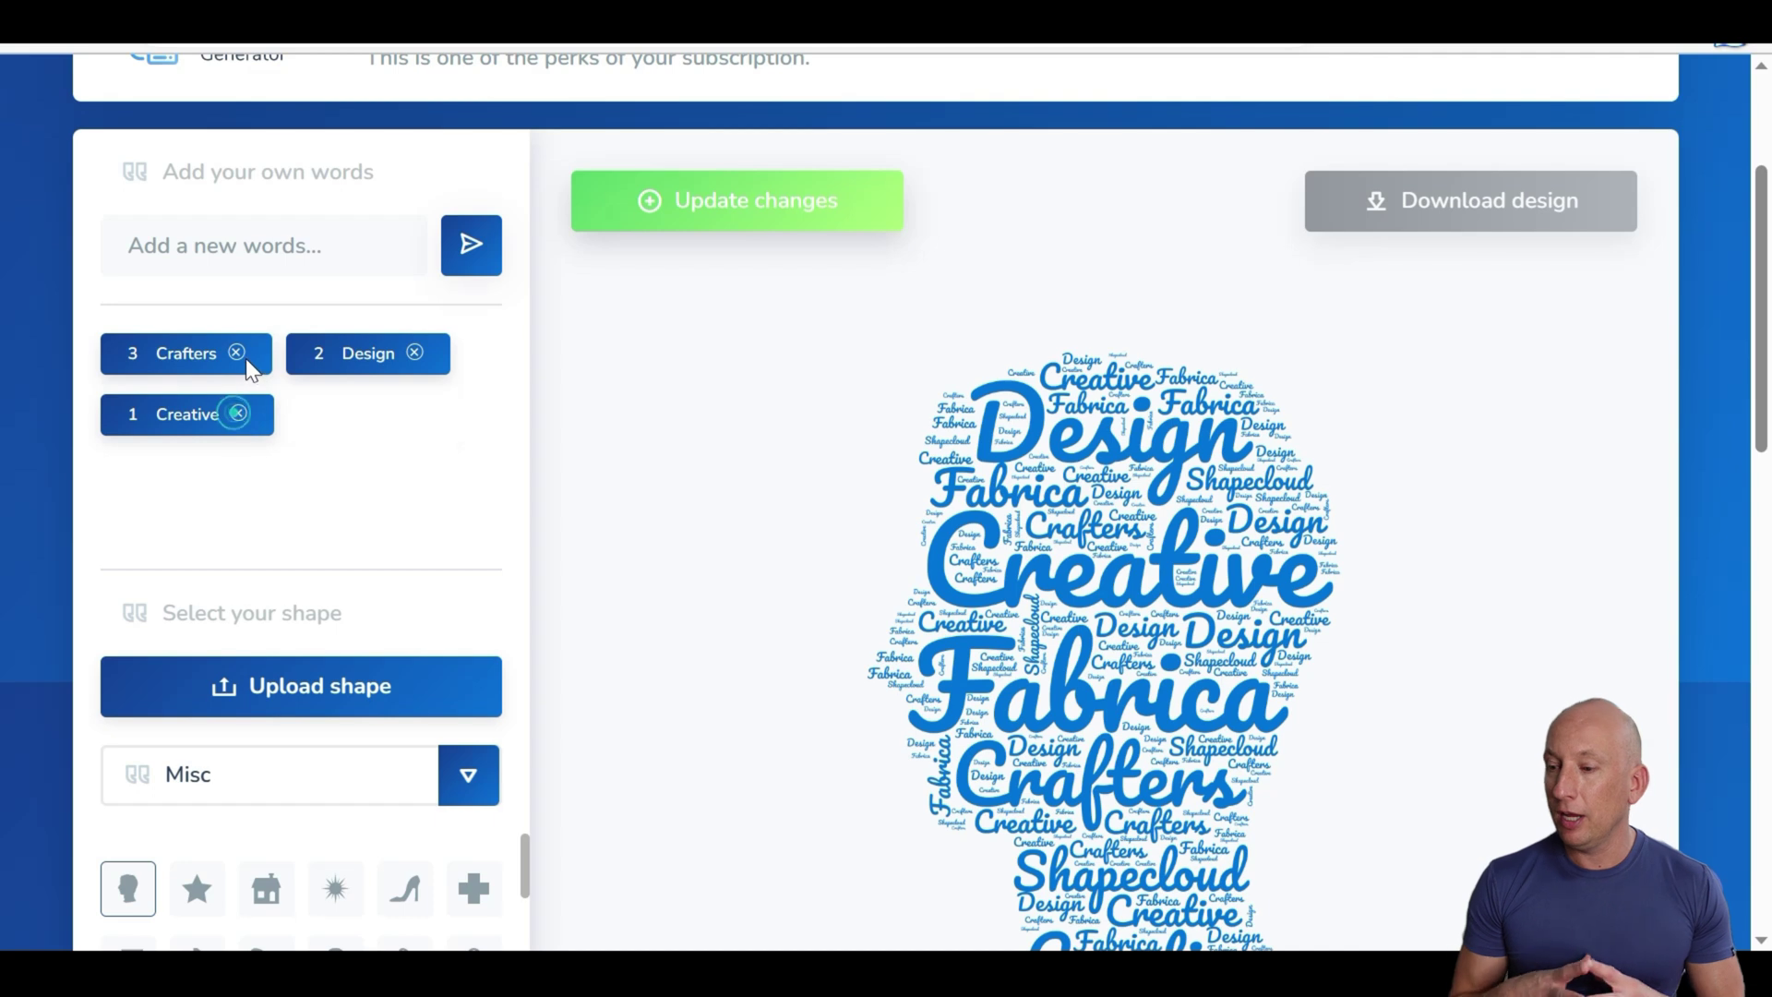
{"action": "left_click", "coordinate": [238, 354]}
{"action": "left_click", "coordinate": [416, 353]}
{"action": "left_click", "coordinate": [227, 353]}
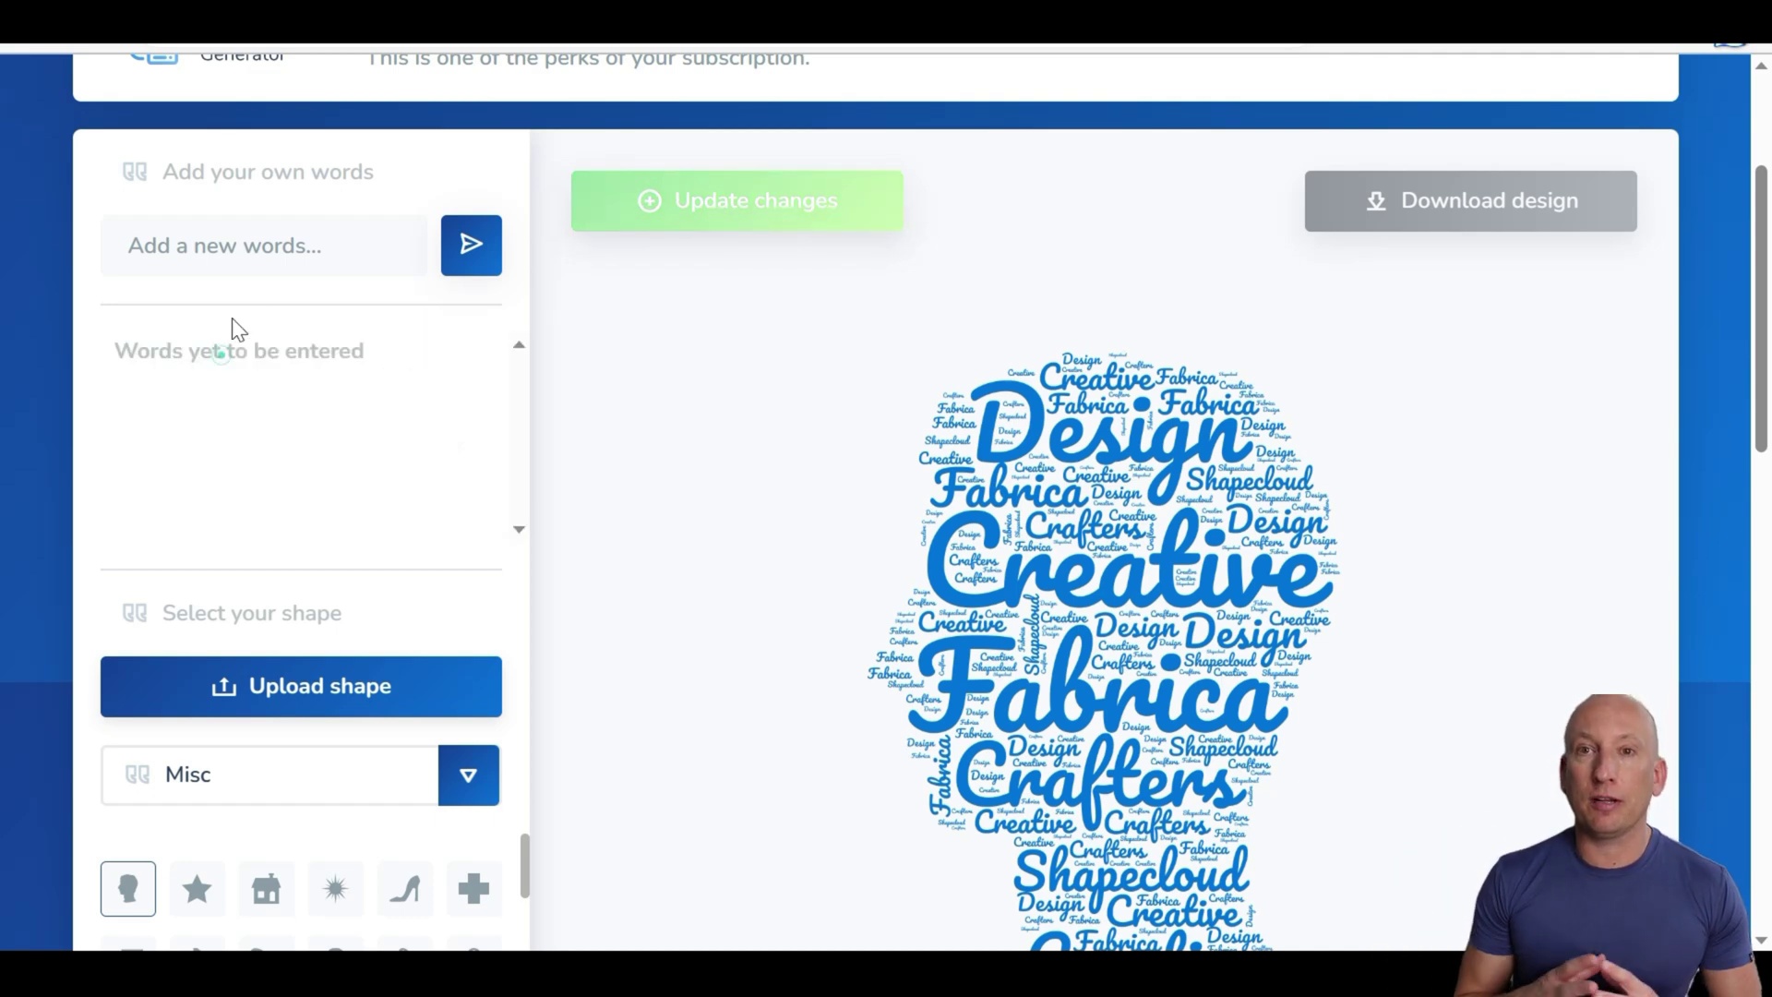
{"action": "type", "text": "Freedomin"}
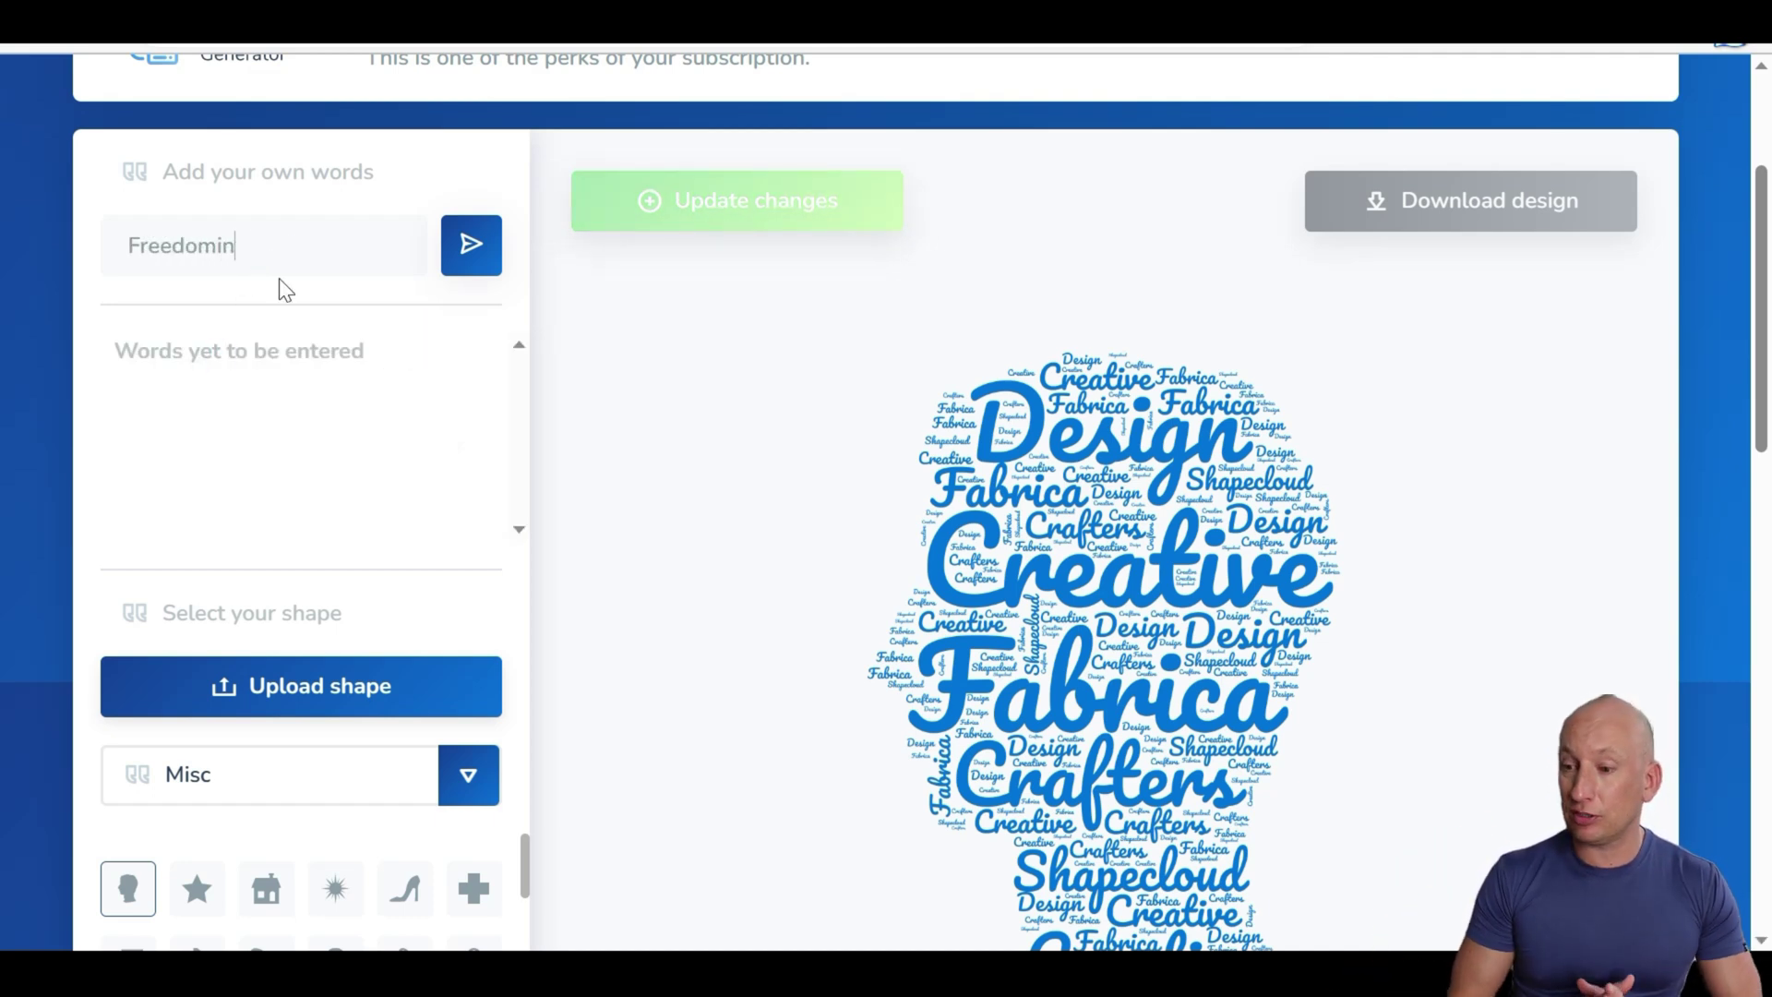
{"action": "type", "text": "hours"}
{"action": "key", "text": "Return"}
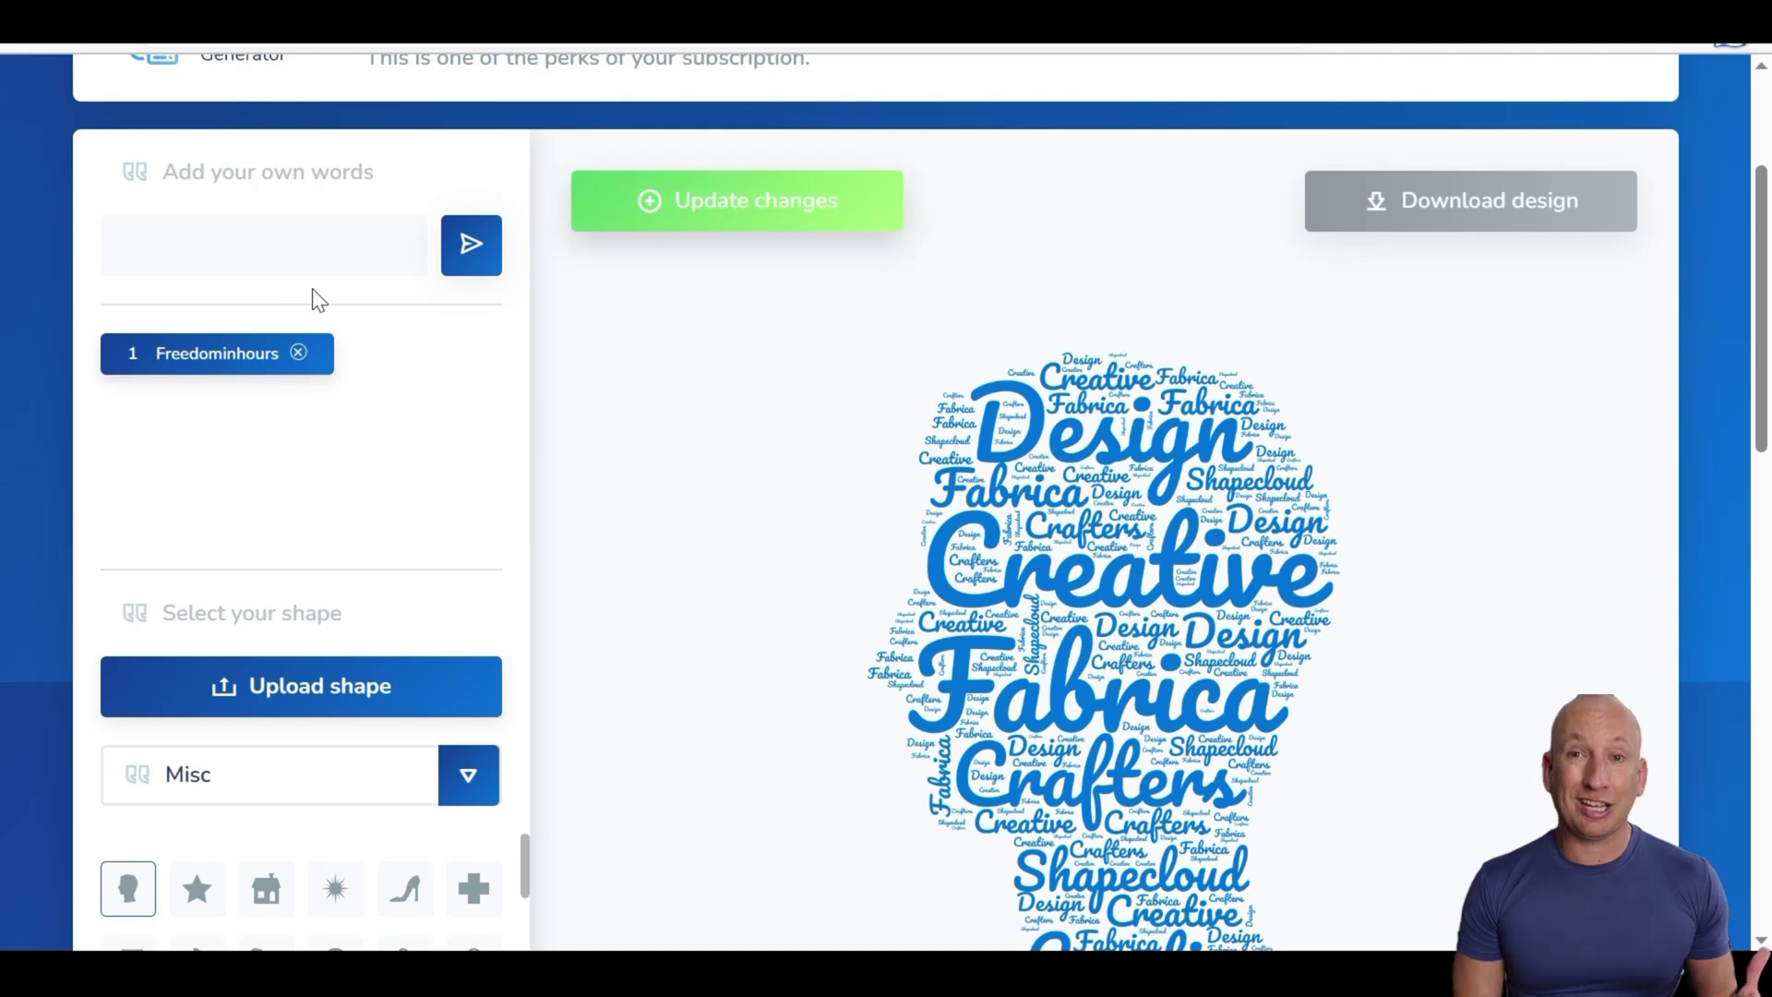
{"action": "type", "text": "Success"}
{"action": "key", "text": "Return"}
- Add Business, Make Money, Dreams and Achieve to the word list
{"action": "type", "text": "Ubl"}
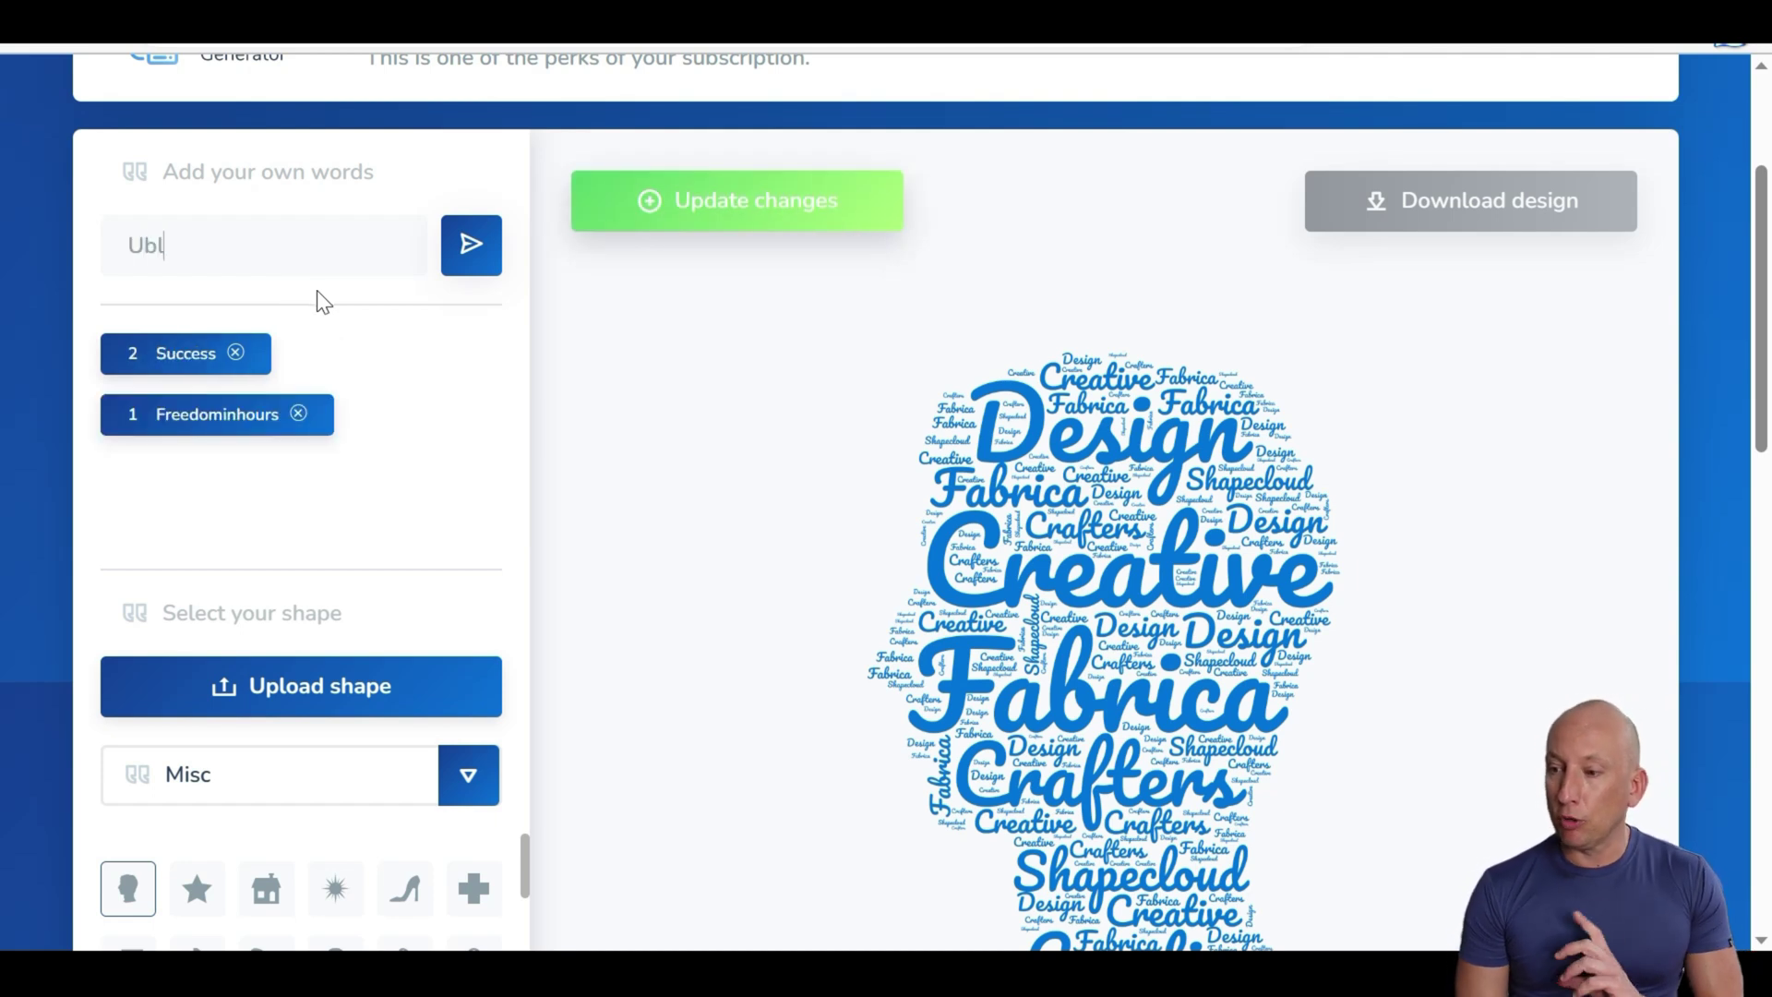
{"action": "key", "text": "BackSpace"}
{"action": "key", "text": "BackSpace"}
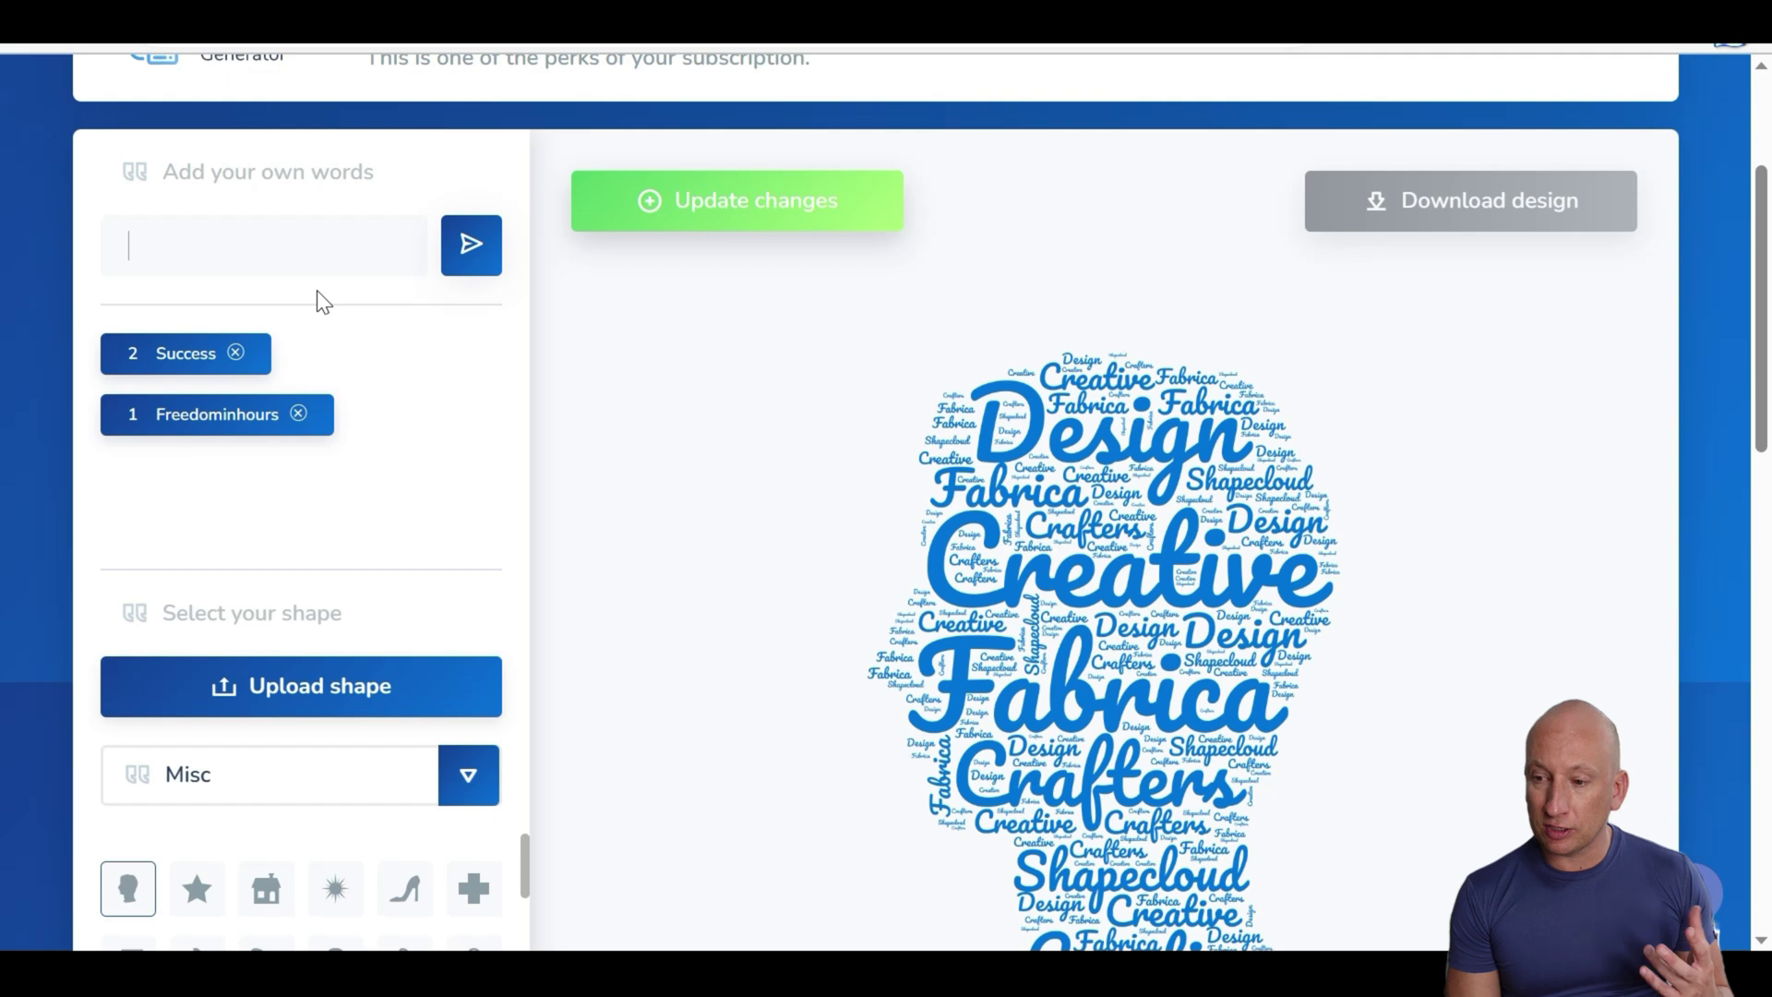
{"action": "type", "text": "Business"}
{"action": "key", "text": "Return"}
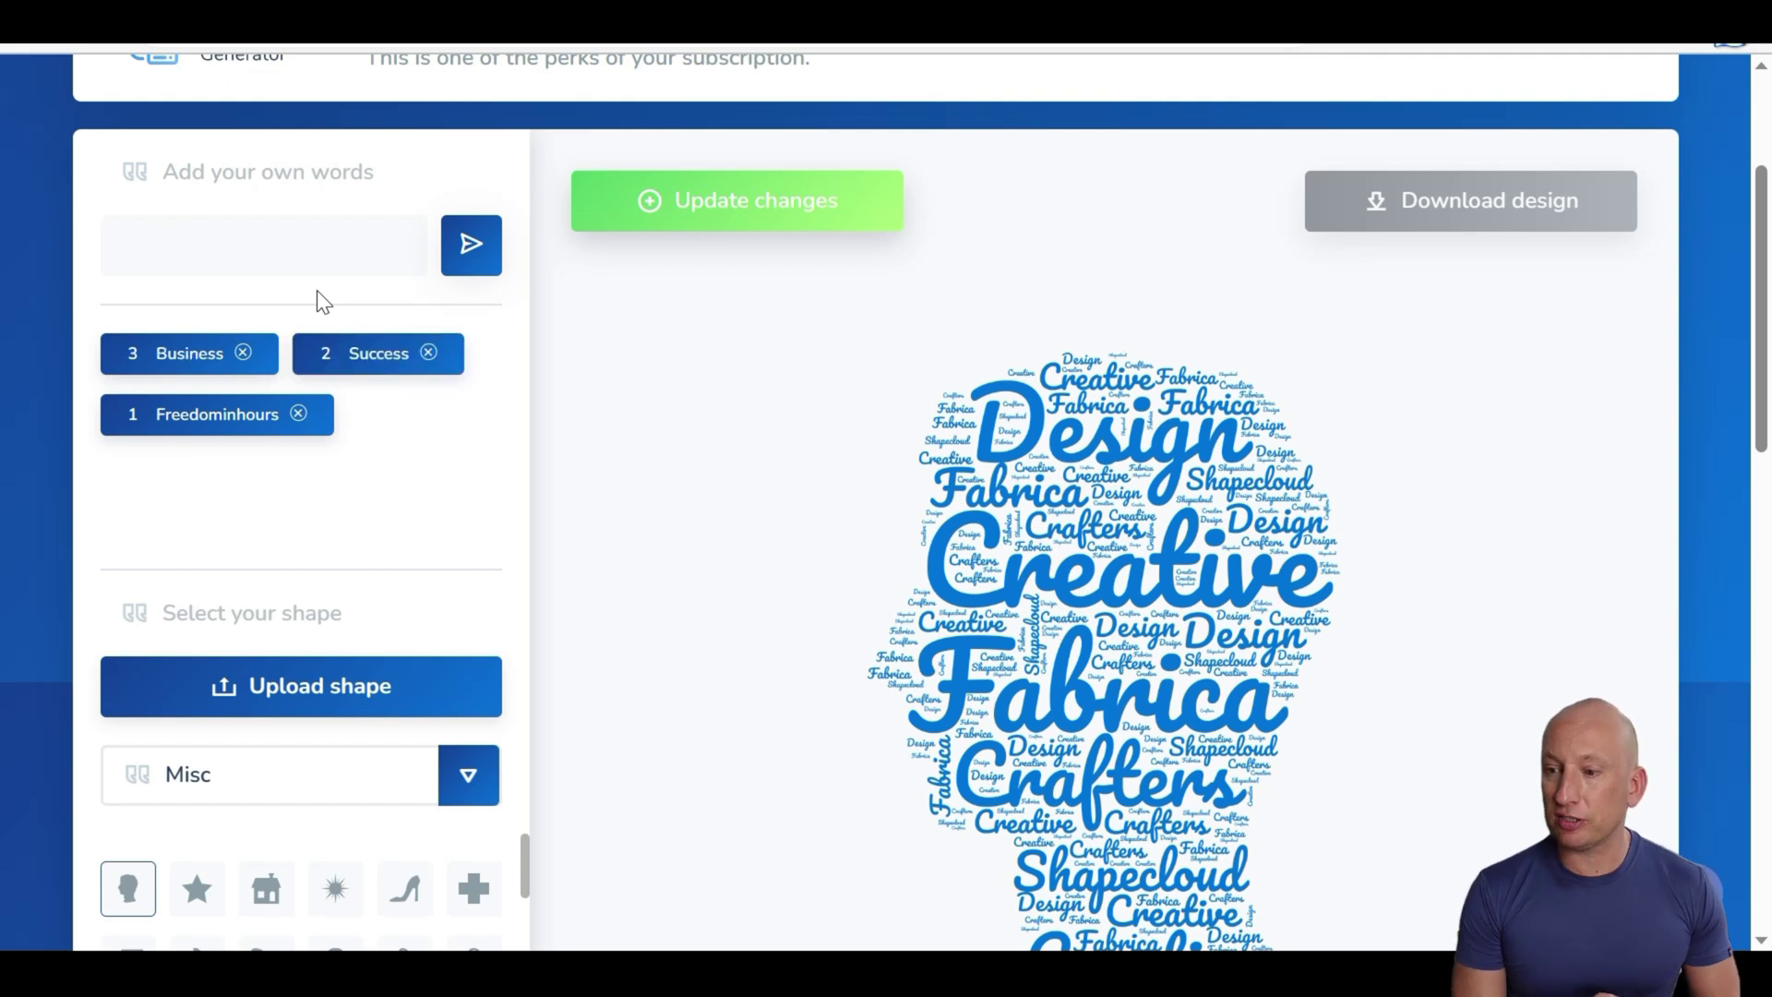
{"action": "type", "text": "Make Mnoey"}
{"action": "key", "text": "BackSpace"}
{"action": "key", "text": "BackSpace"}
{"action": "key", "text": "BackSpace"}
{"action": "key", "text": "BackSpace"}
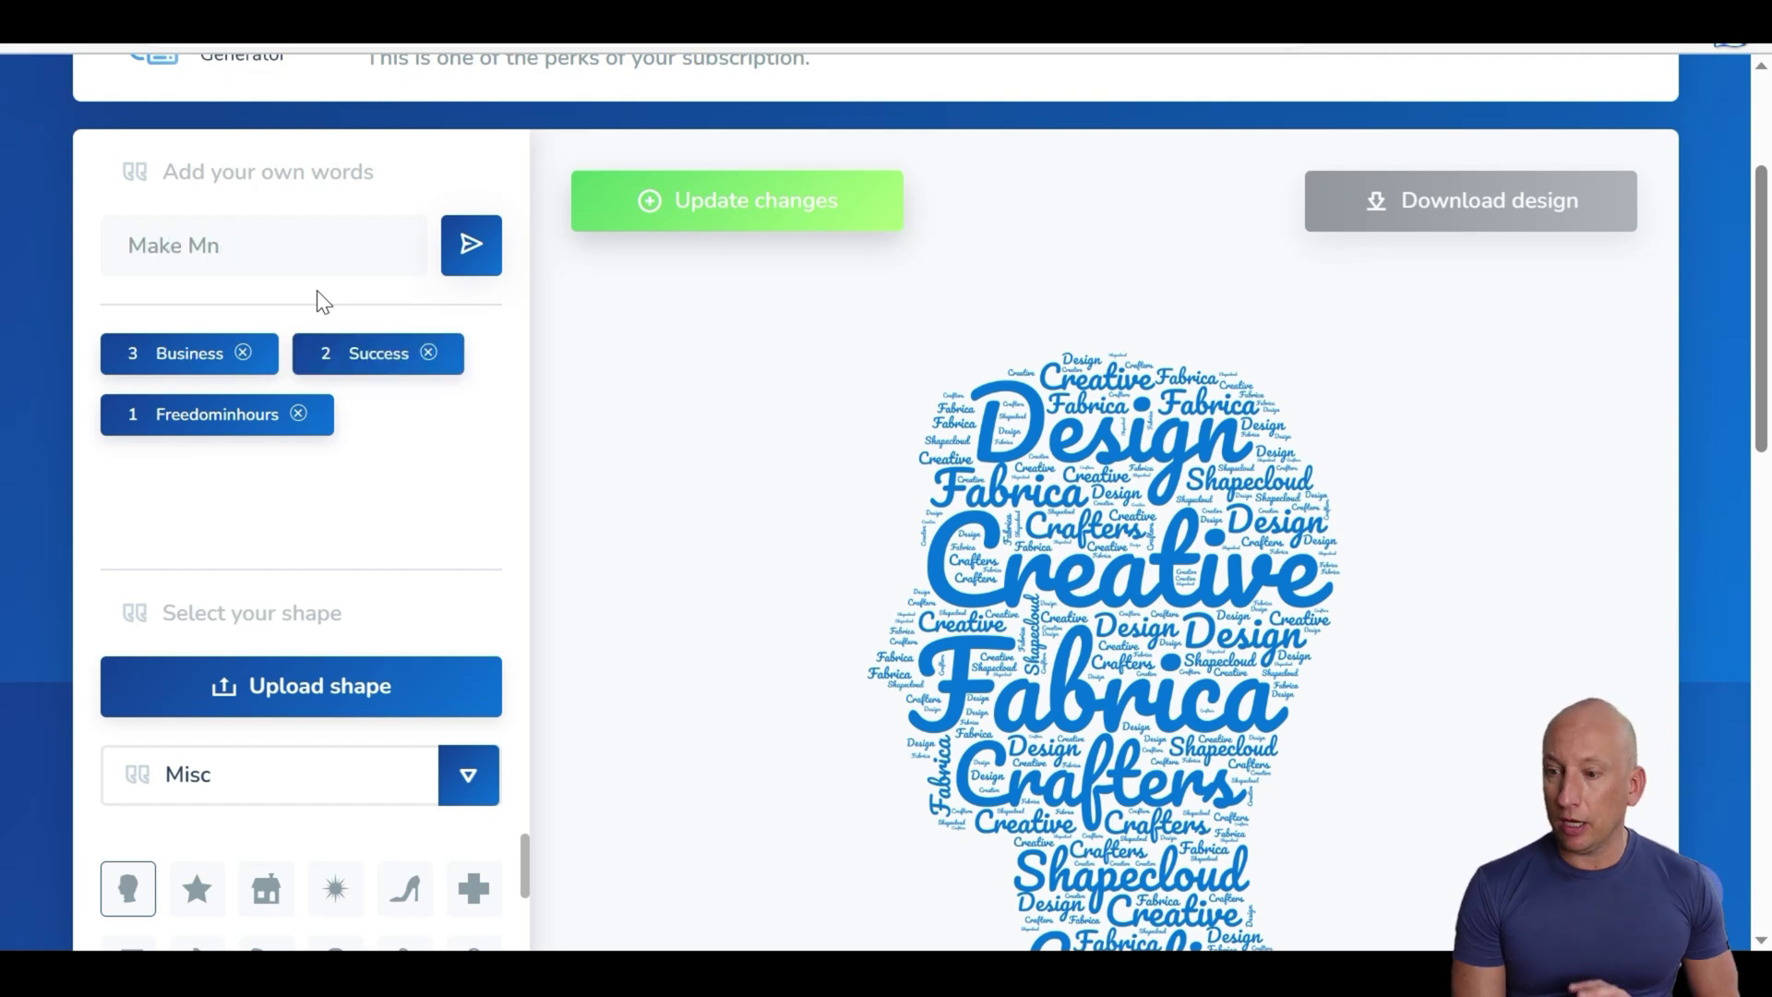
{"action": "type", "text": "oney"}
{"action": "key", "text": "Return"}
{"action": "type", "text": "Dreams"}
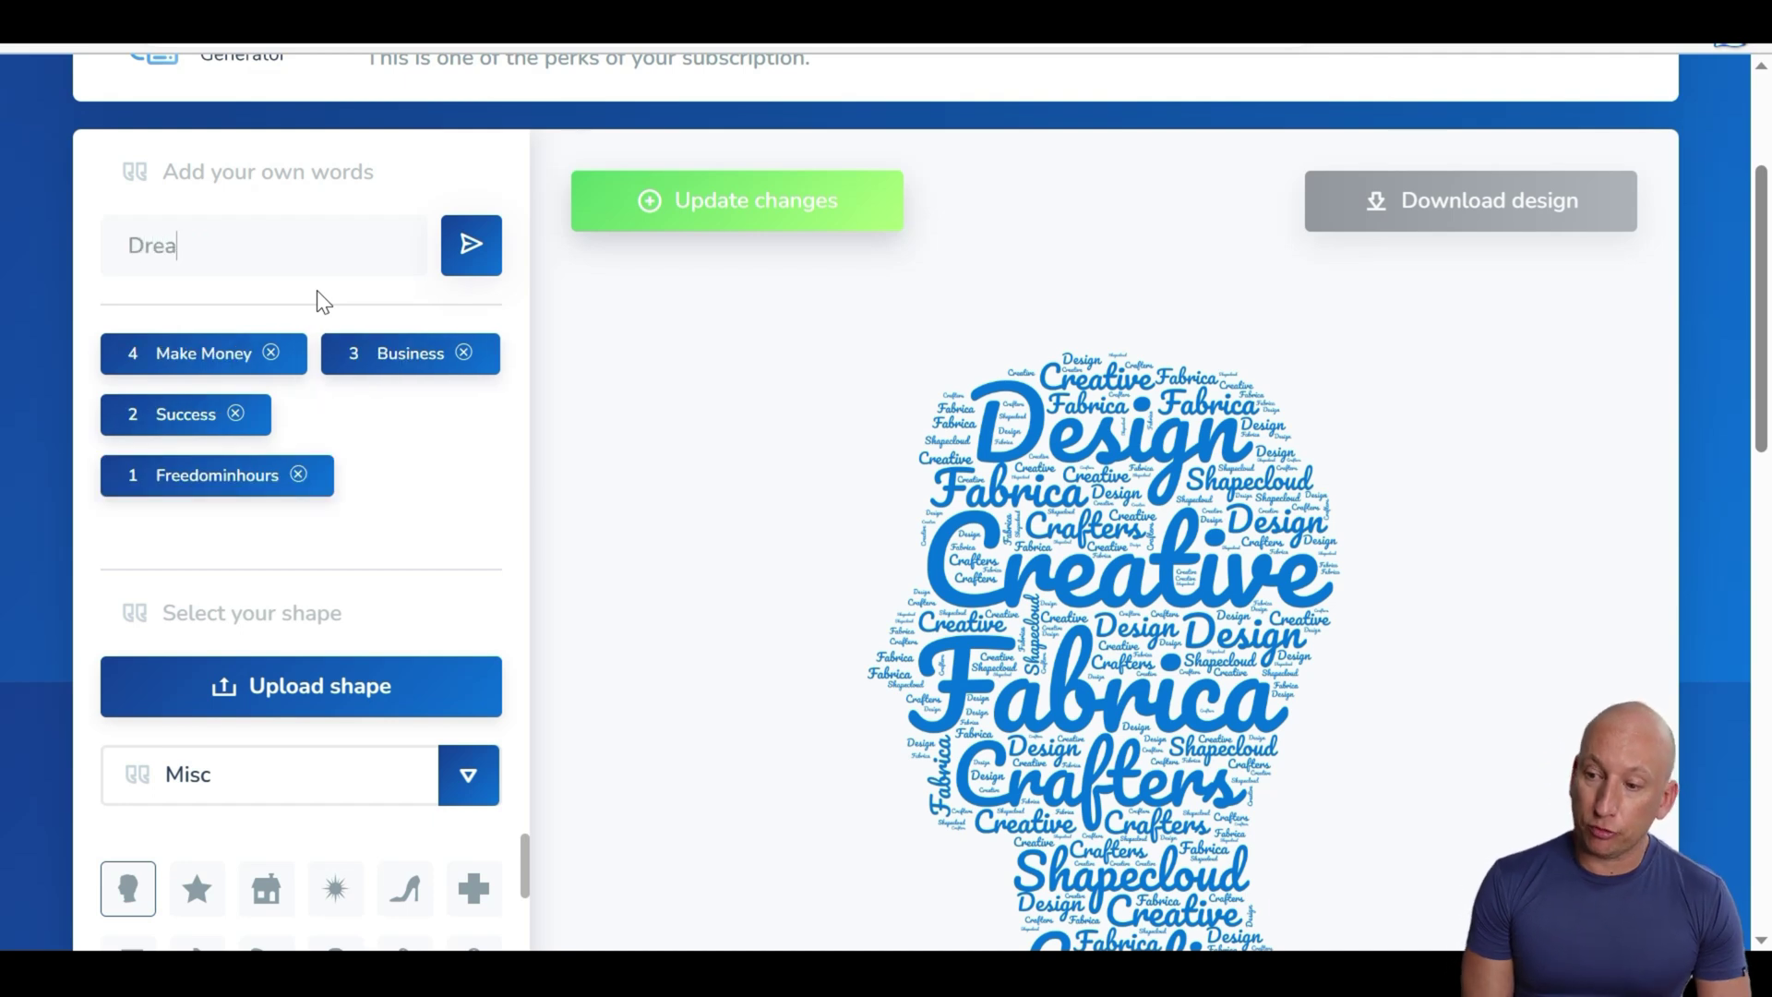
{"action": "key", "text": "Return"}
{"action": "type", "text": "Achieve"}
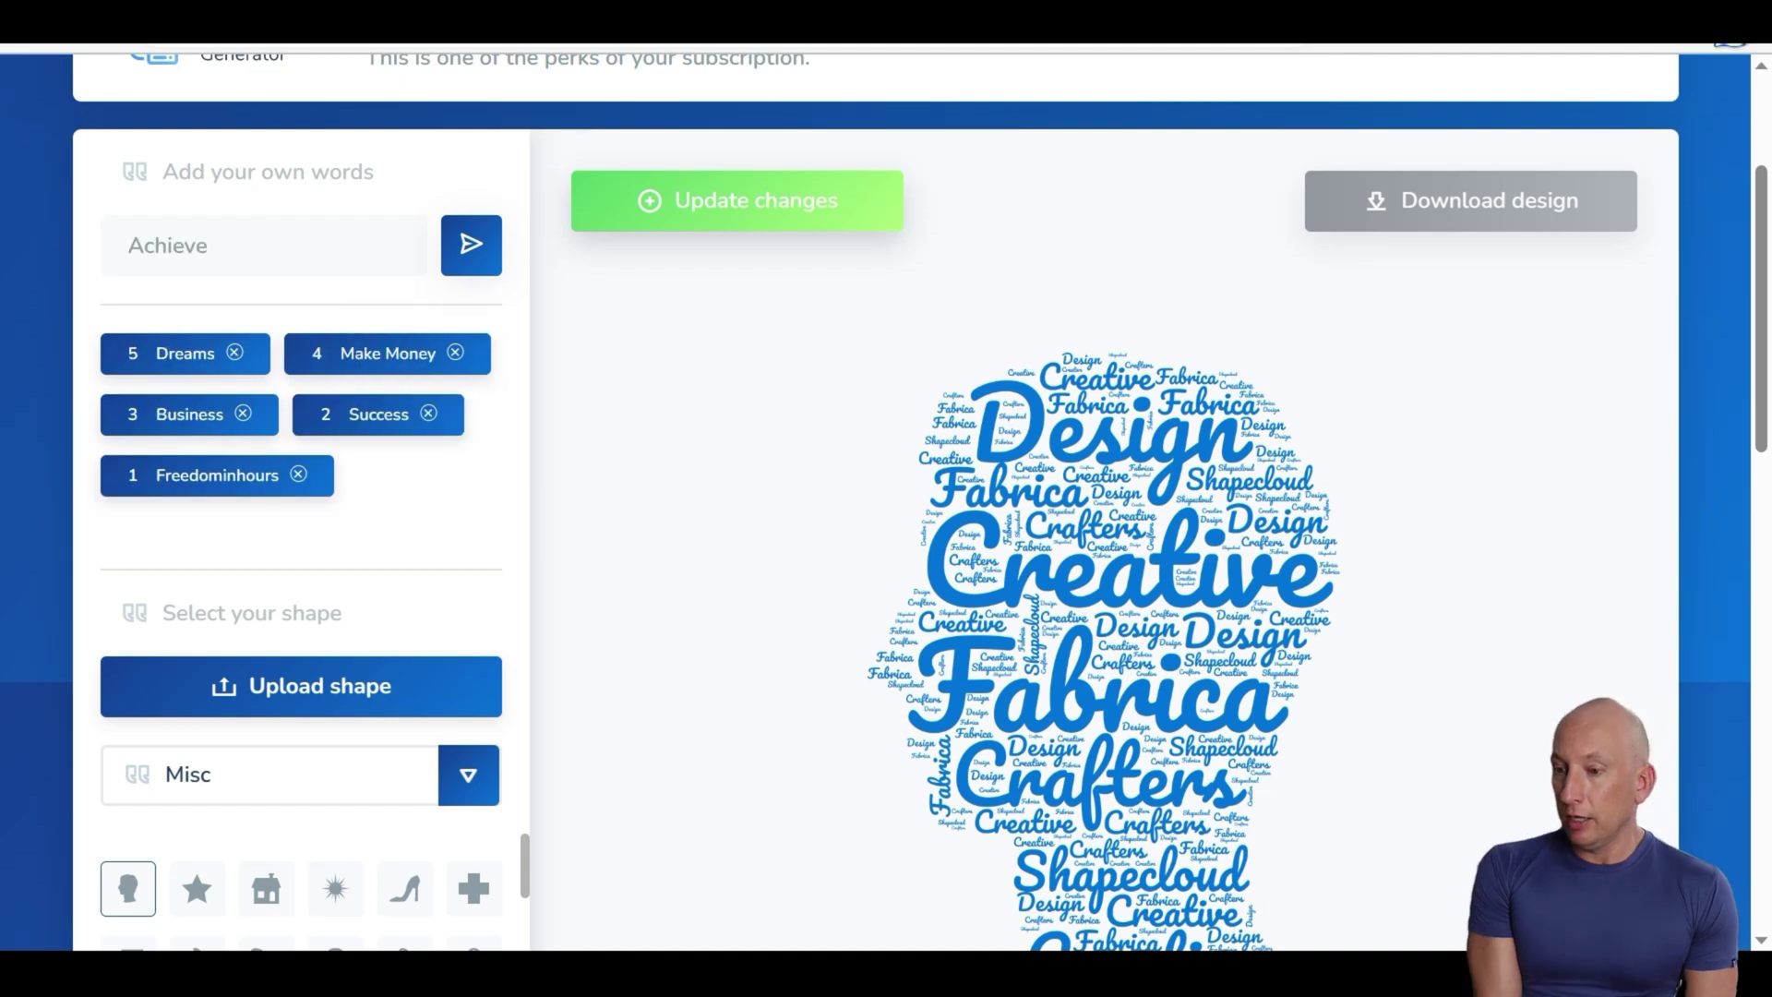
{"action": "key", "text": "Return"}
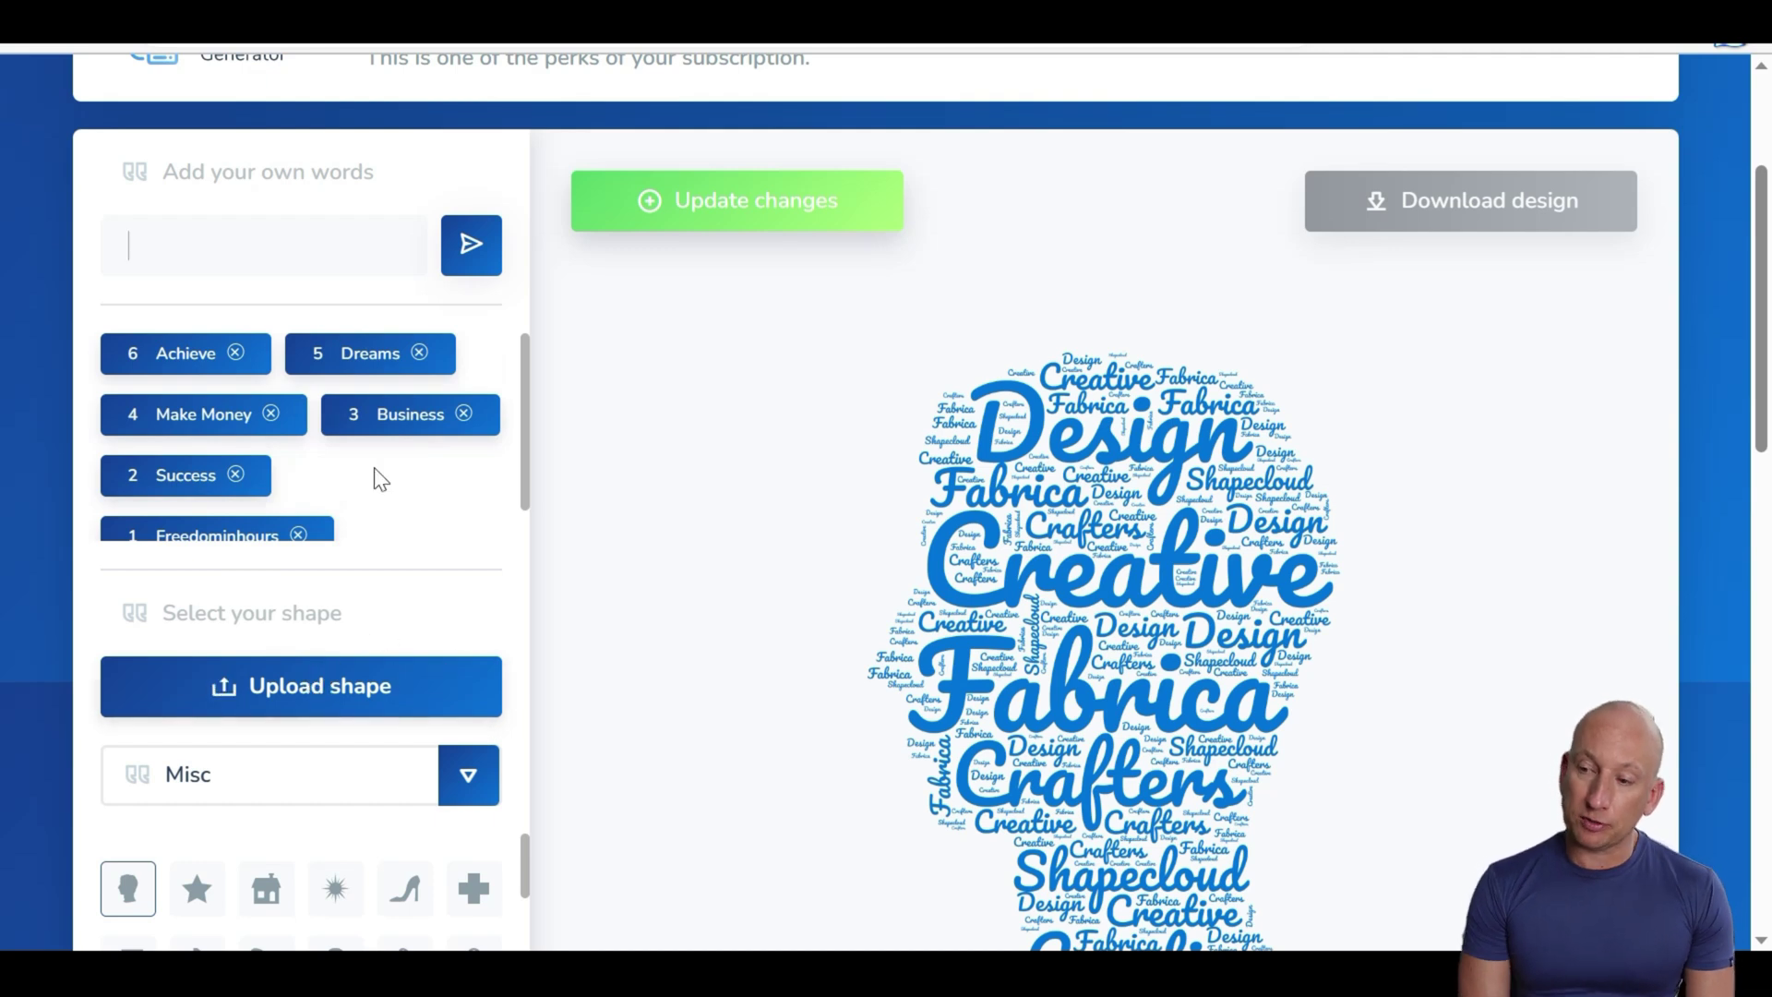
- Regenerate the head-shaped word cloud with the six new words
{"action": "left_click", "coordinate": [466, 250]}
{"action": "scroll", "coordinate": [506, 620], "scroll_direction": "down", "scroll_amount": 1}
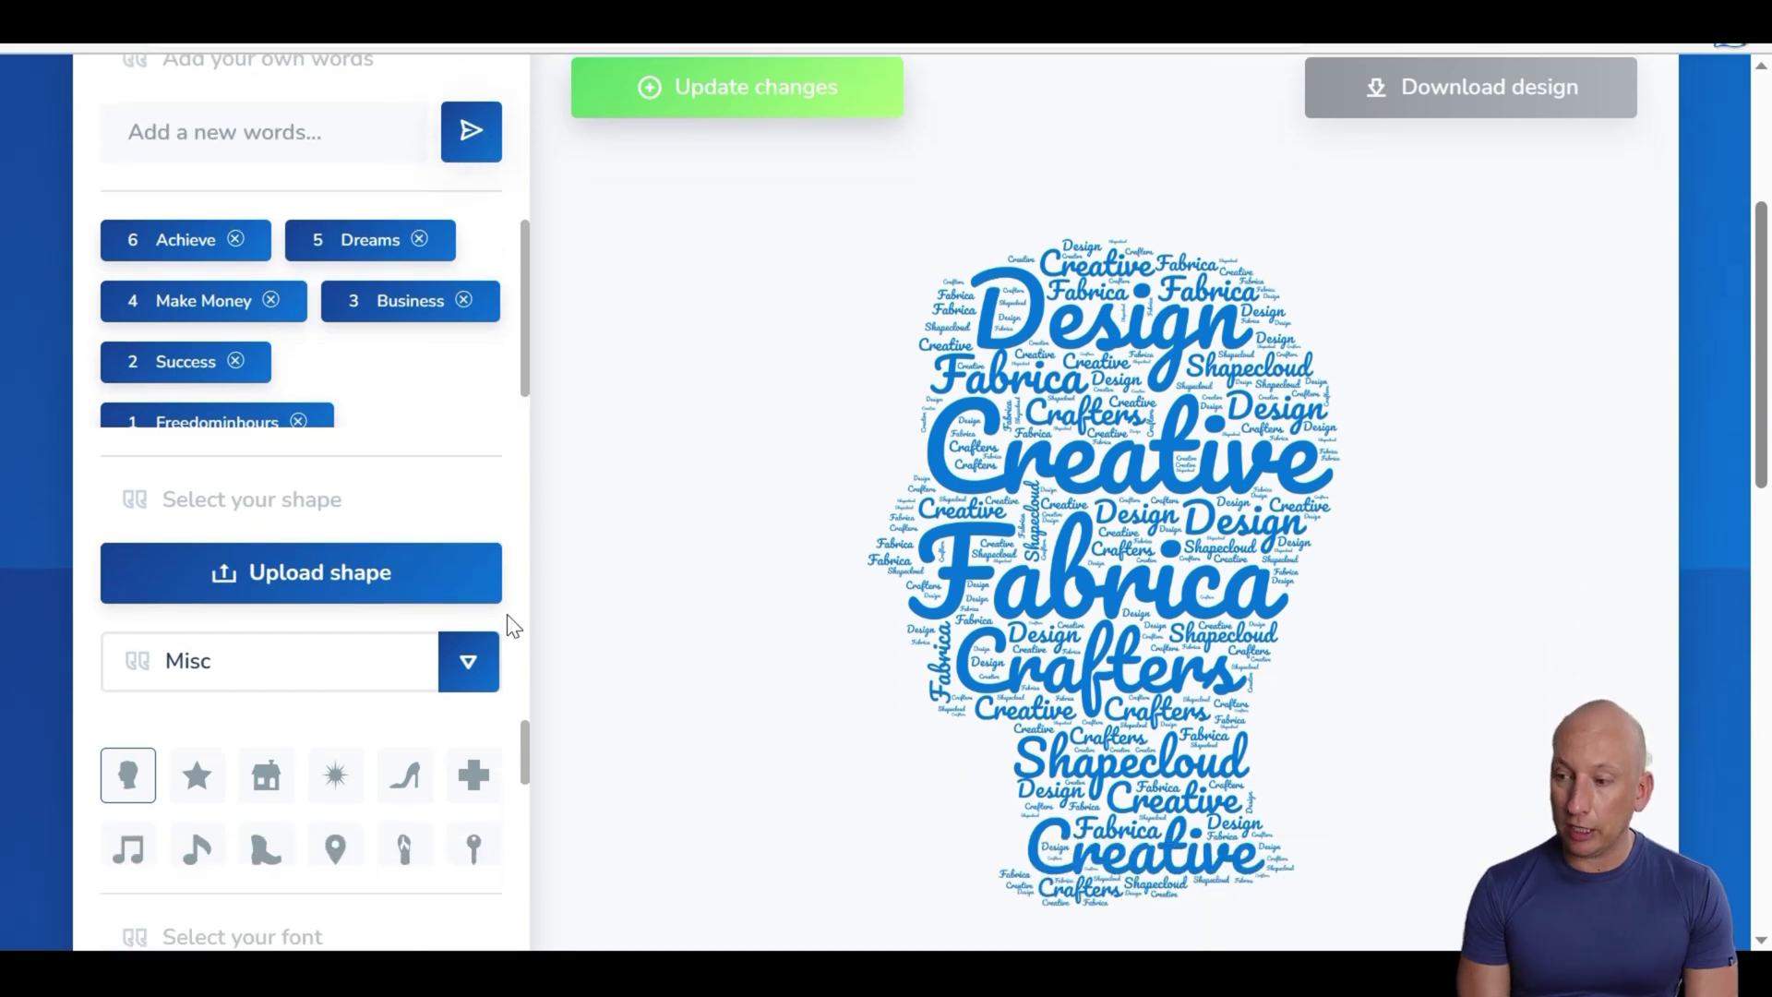
{"action": "left_click", "coordinate": [760, 91]}
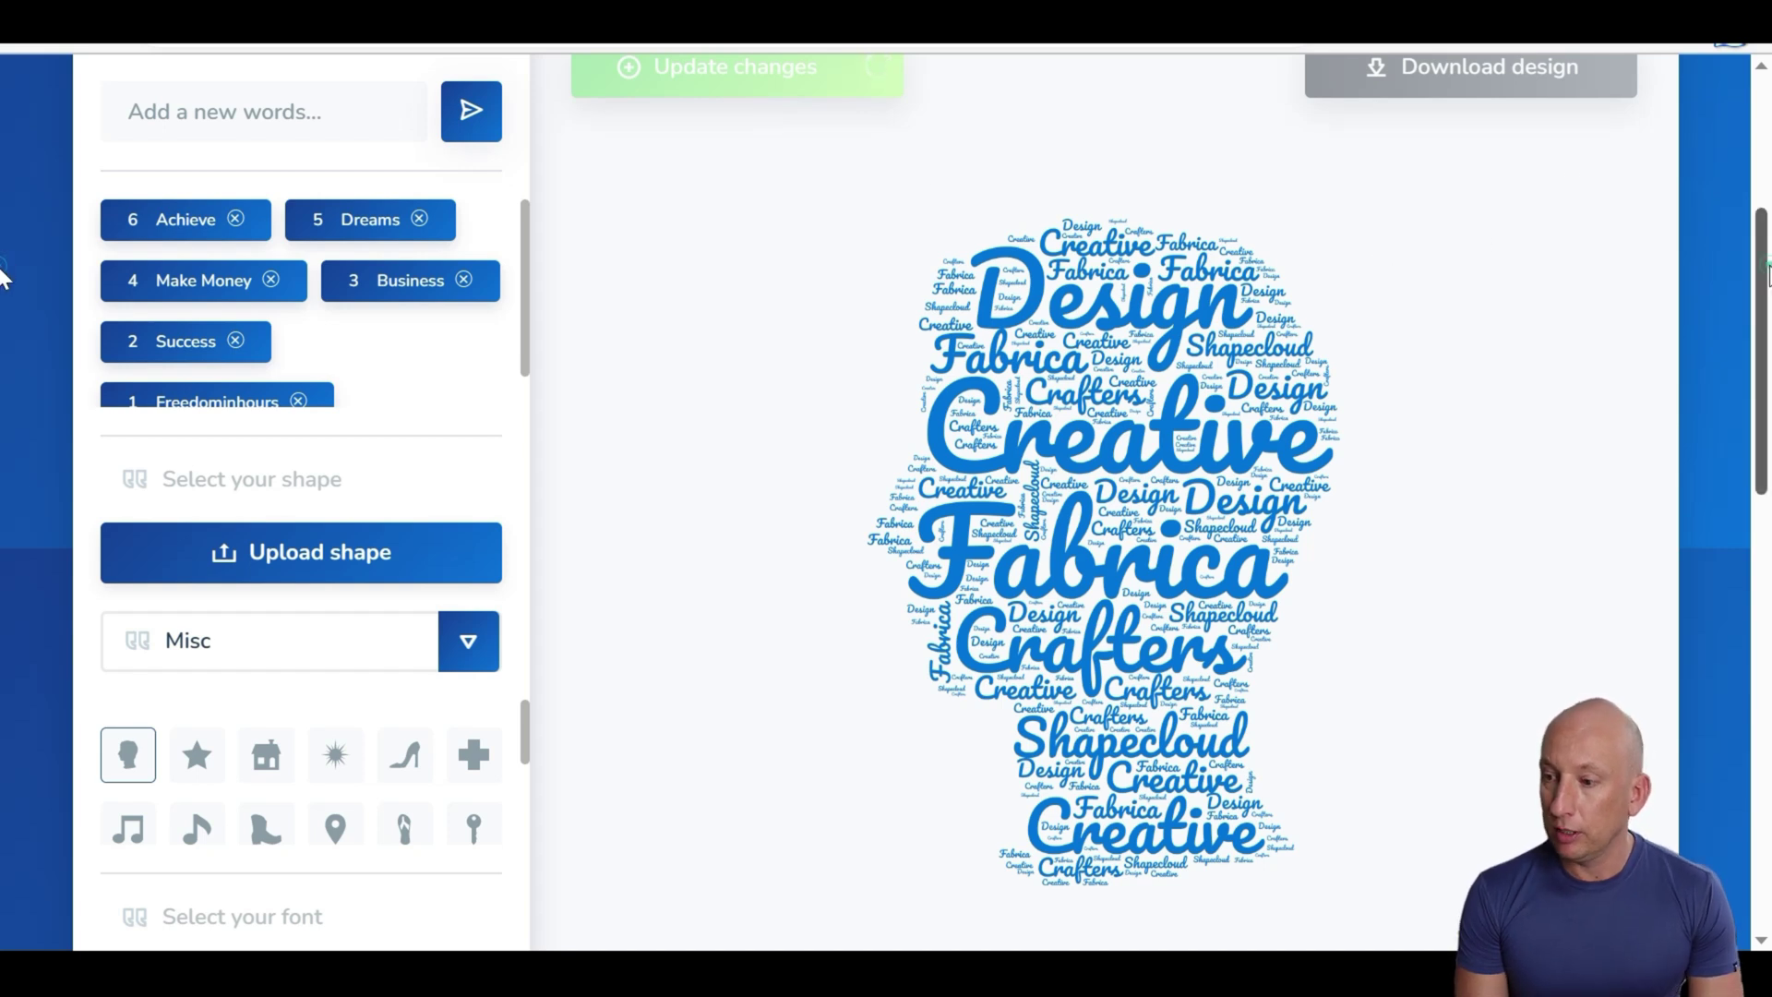
- Save the updated head-shaped word cloud as a PNG image
{"action": "scroll", "coordinate": [1767, 275], "scroll_direction": "down", "scroll_amount": 1}
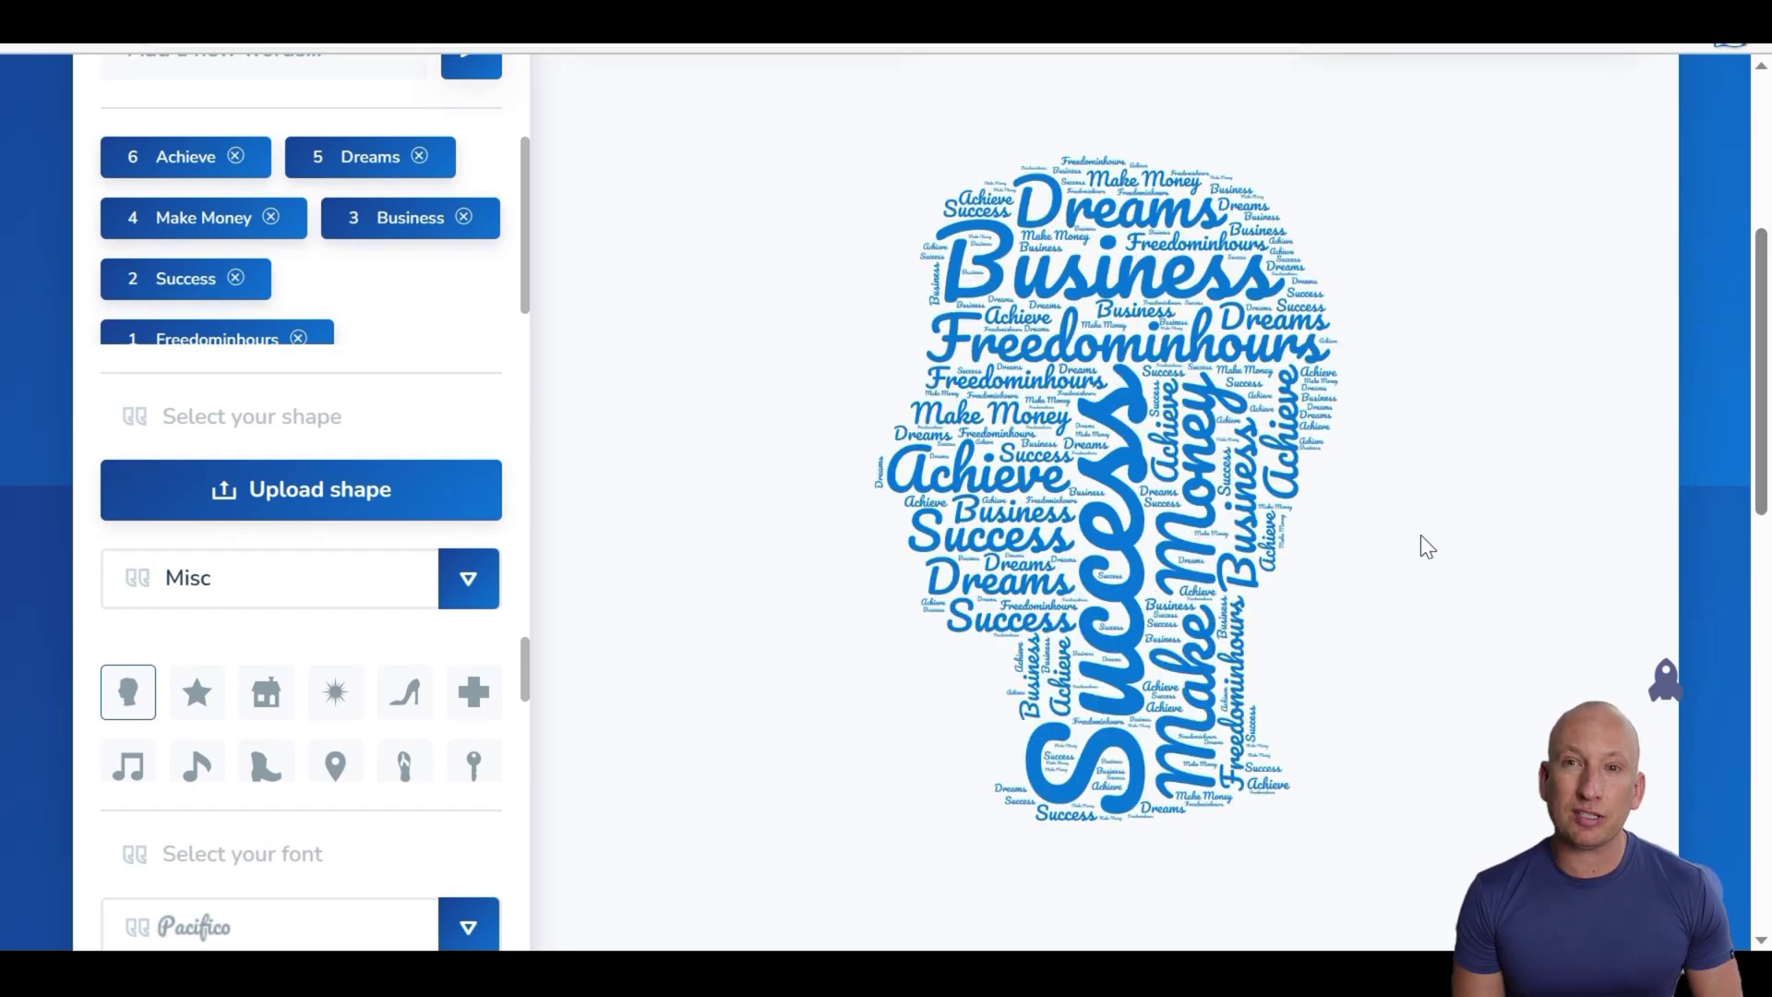
{"action": "scroll", "coordinate": [1431, 561], "scroll_direction": "up", "scroll_amount": 3}
{"action": "left_click", "coordinate": [1470, 164]}
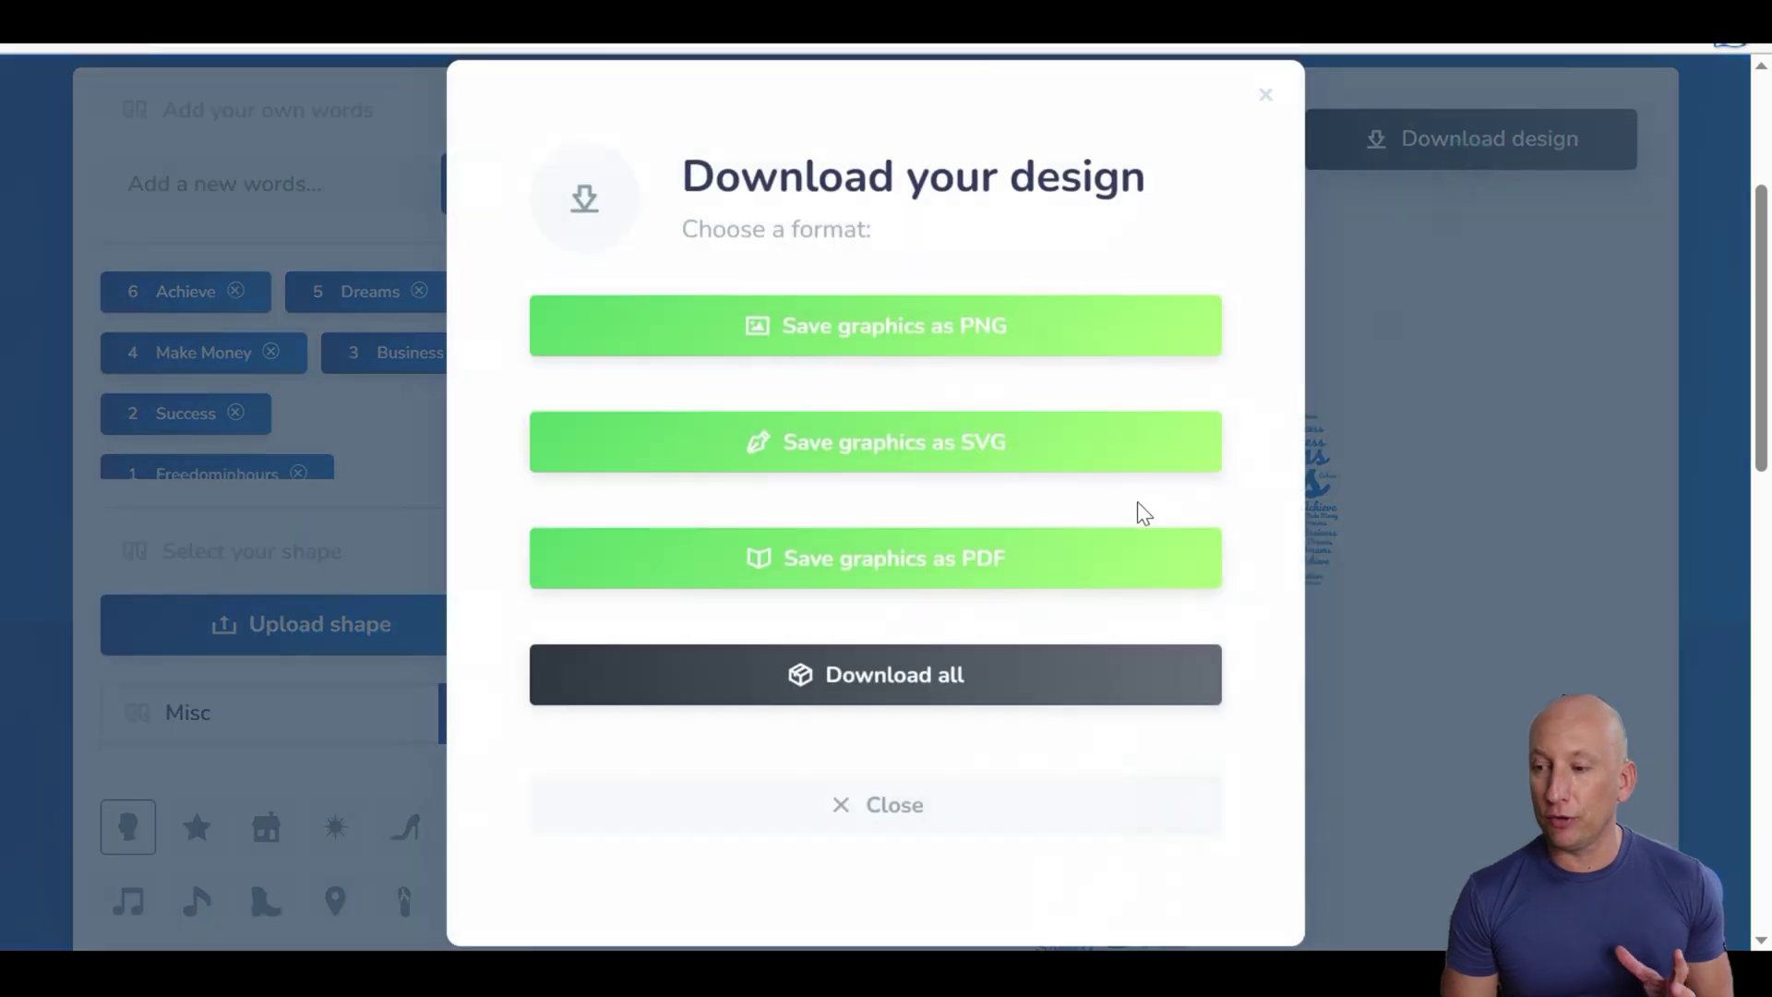
{"action": "left_click", "coordinate": [1016, 342]}
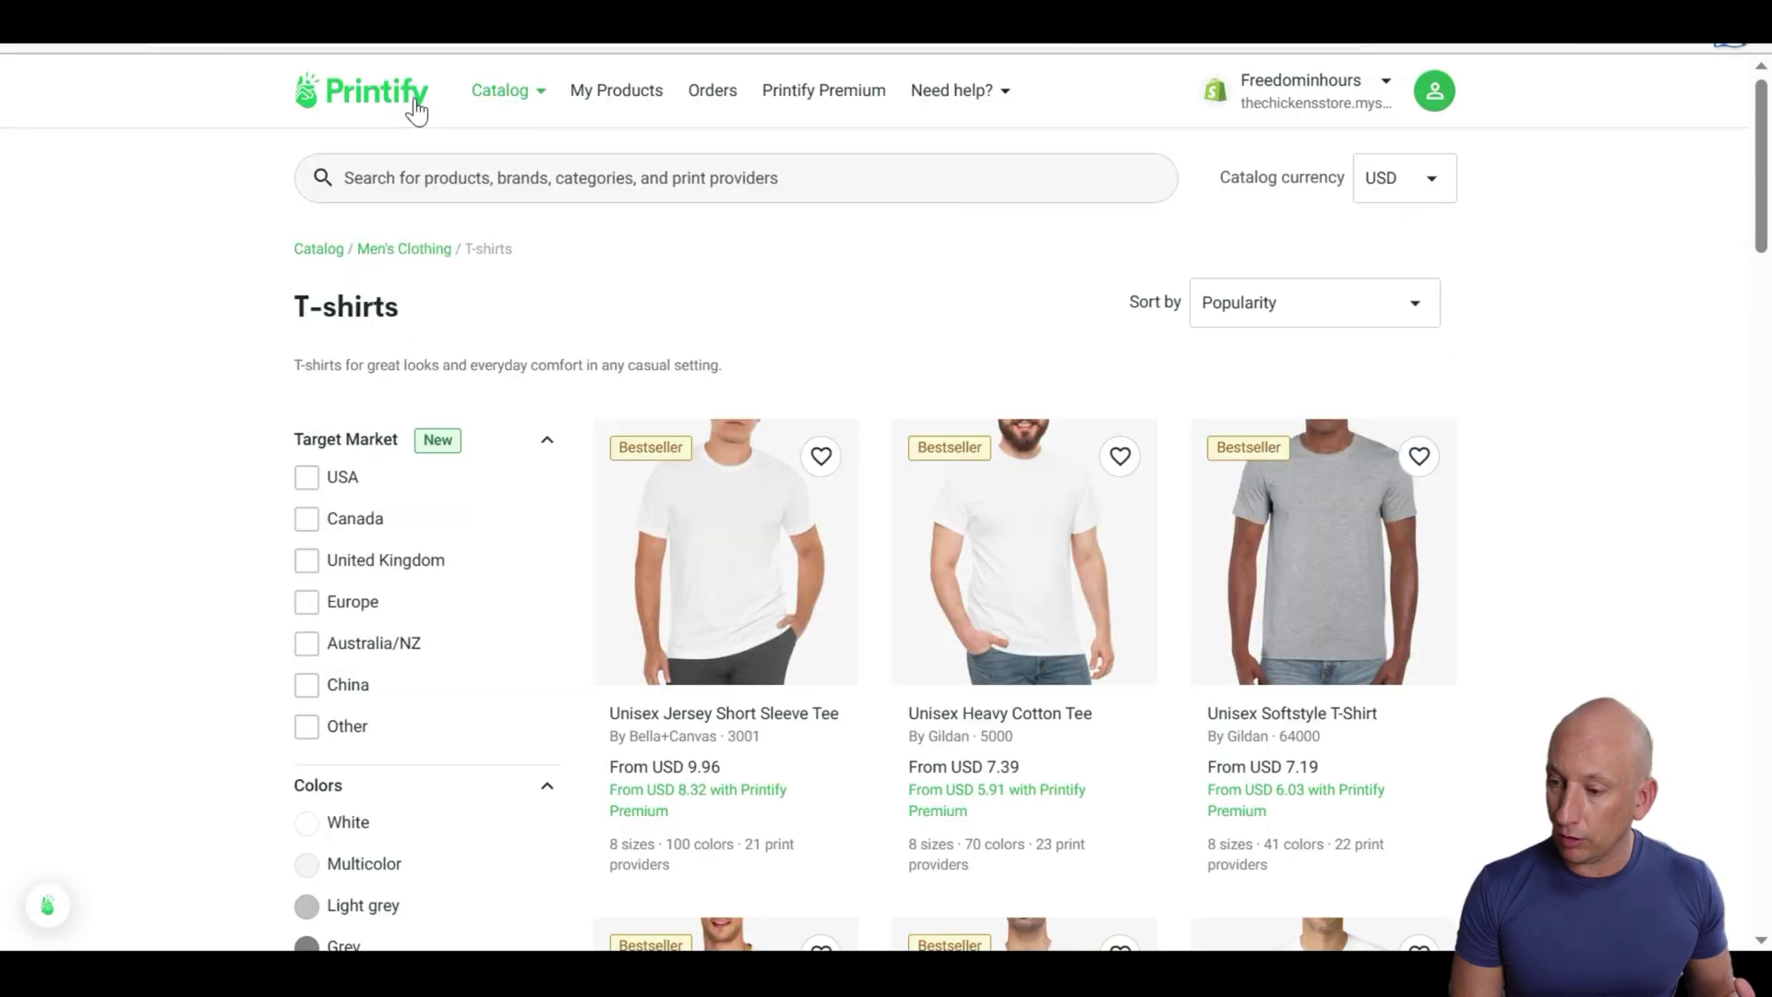
{"action": "left_click", "coordinate": [411, 105]}
{"action": "scroll", "coordinate": [803, 600], "scroll_direction": "down", "scroll_amount": 3}
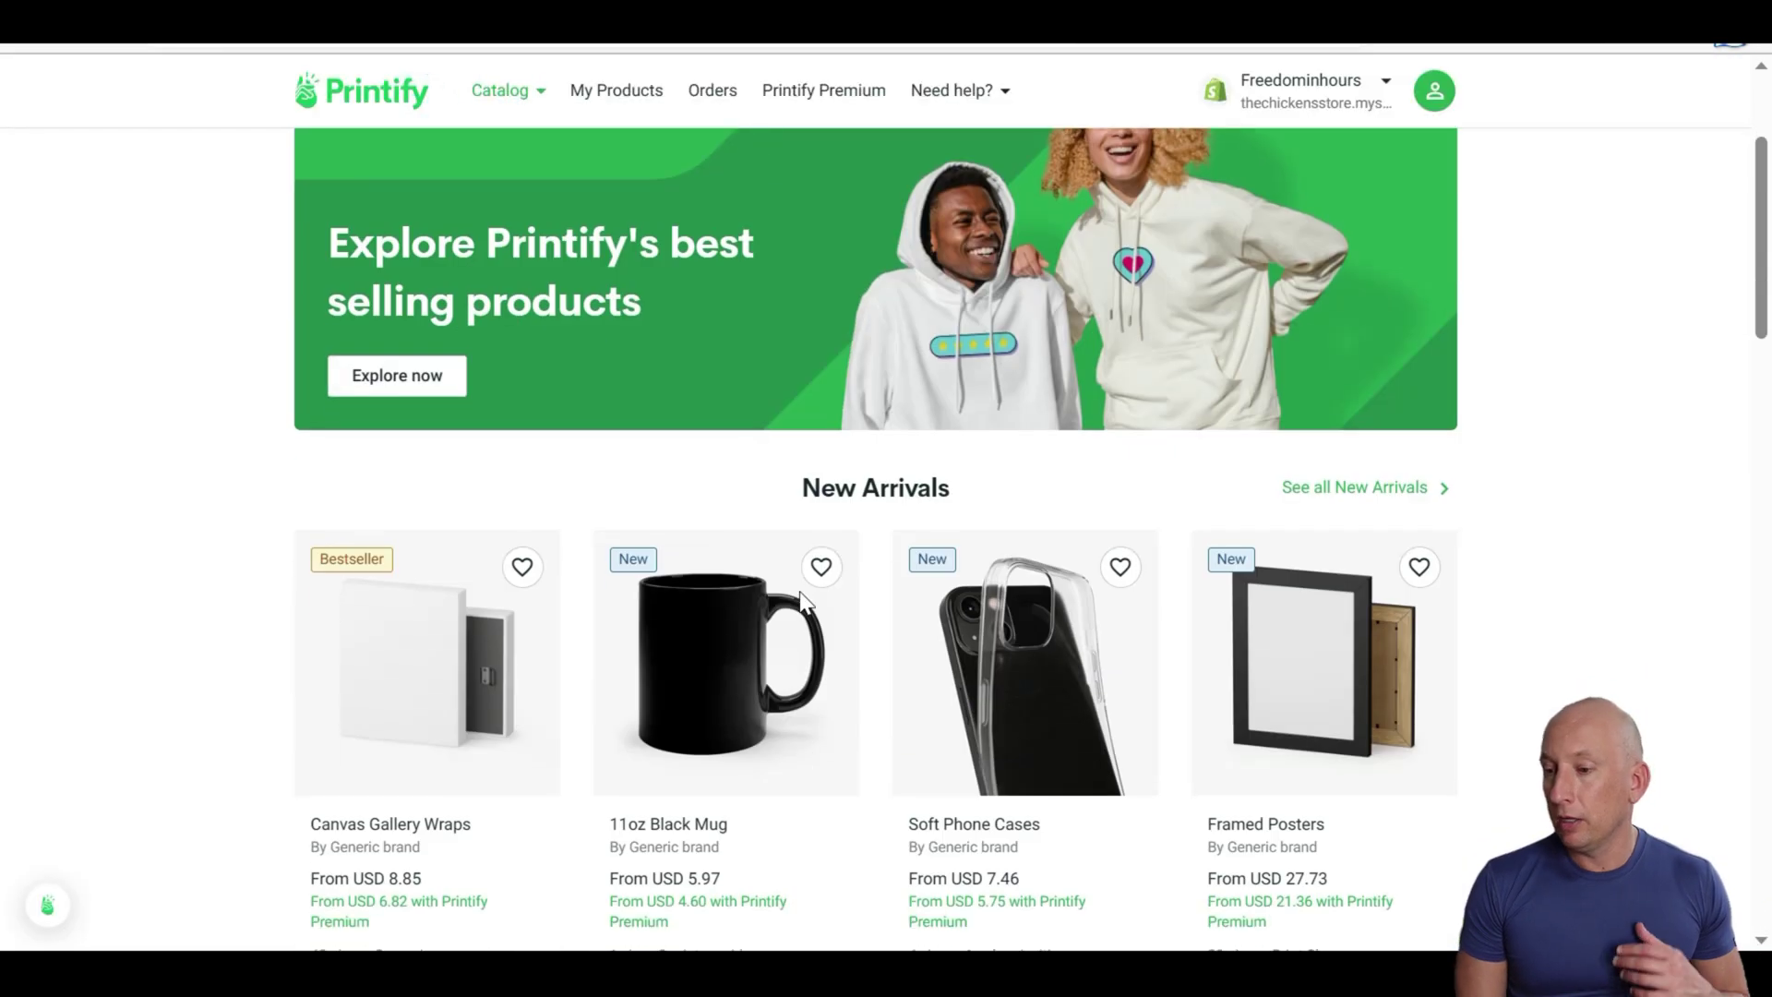
- Put the word-cloud PNG from Desktop on the 11oz Black Mug and preview it in Context 2
{"action": "left_click", "coordinate": [801, 600]}
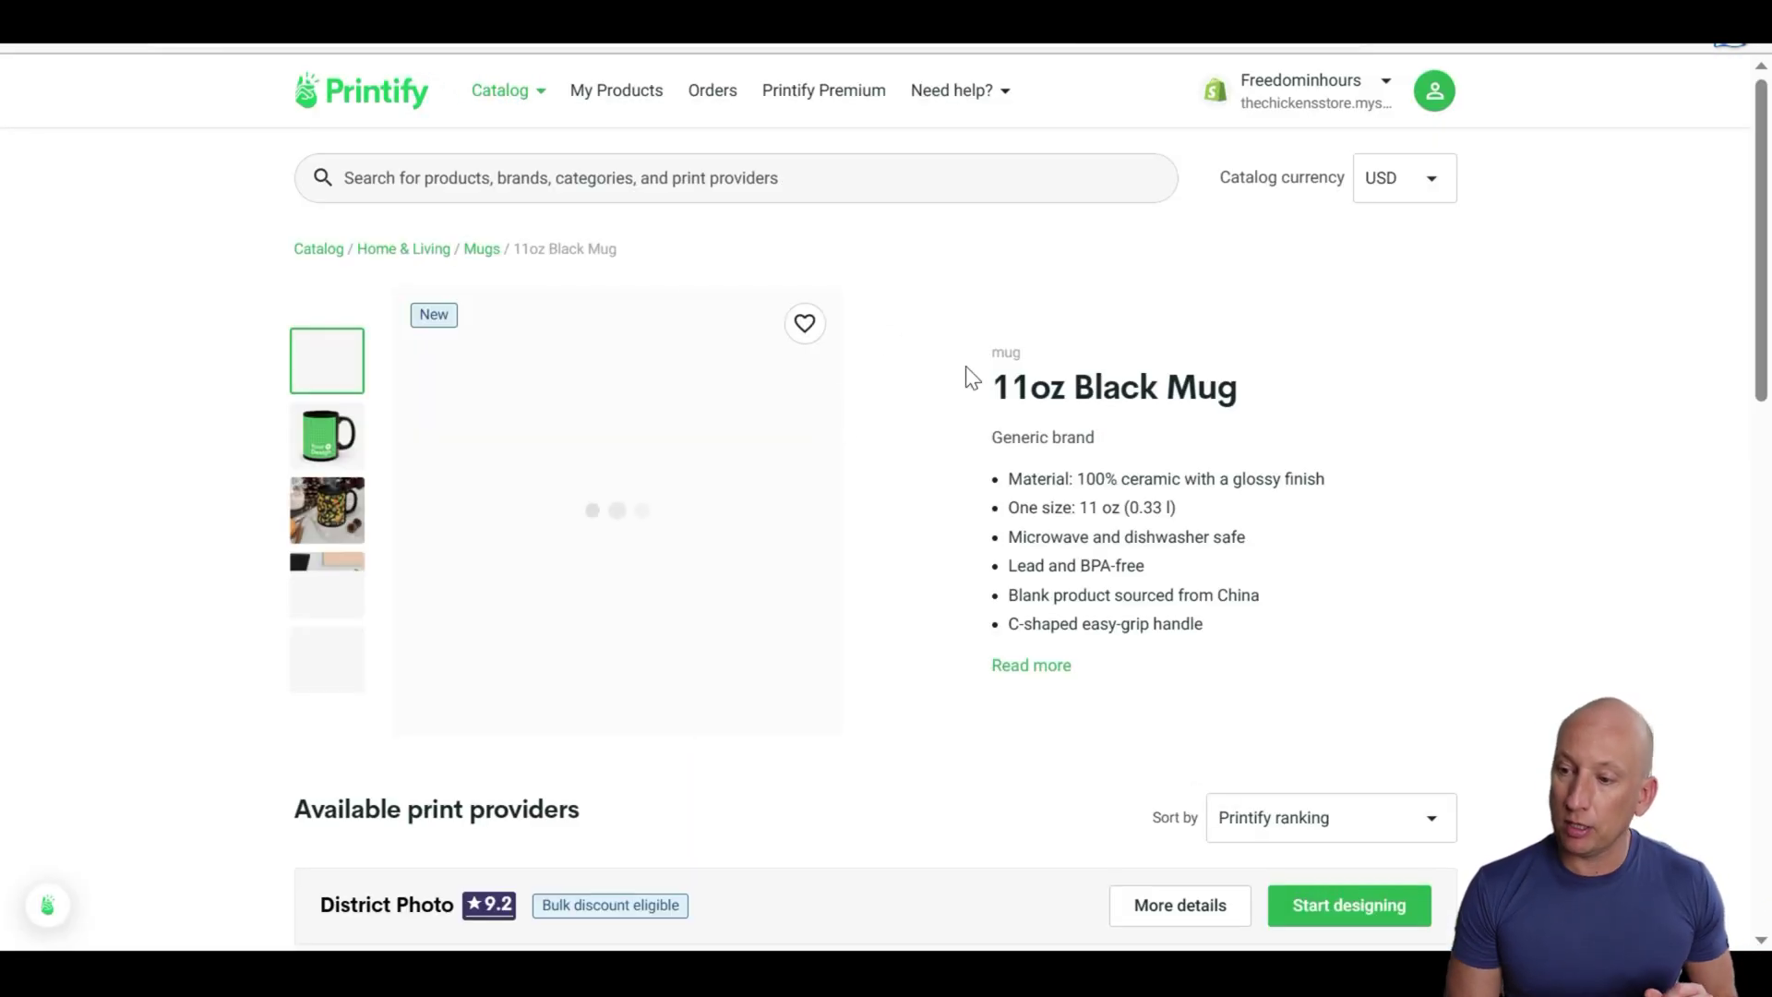
{"action": "left_click", "coordinate": [1335, 913]}
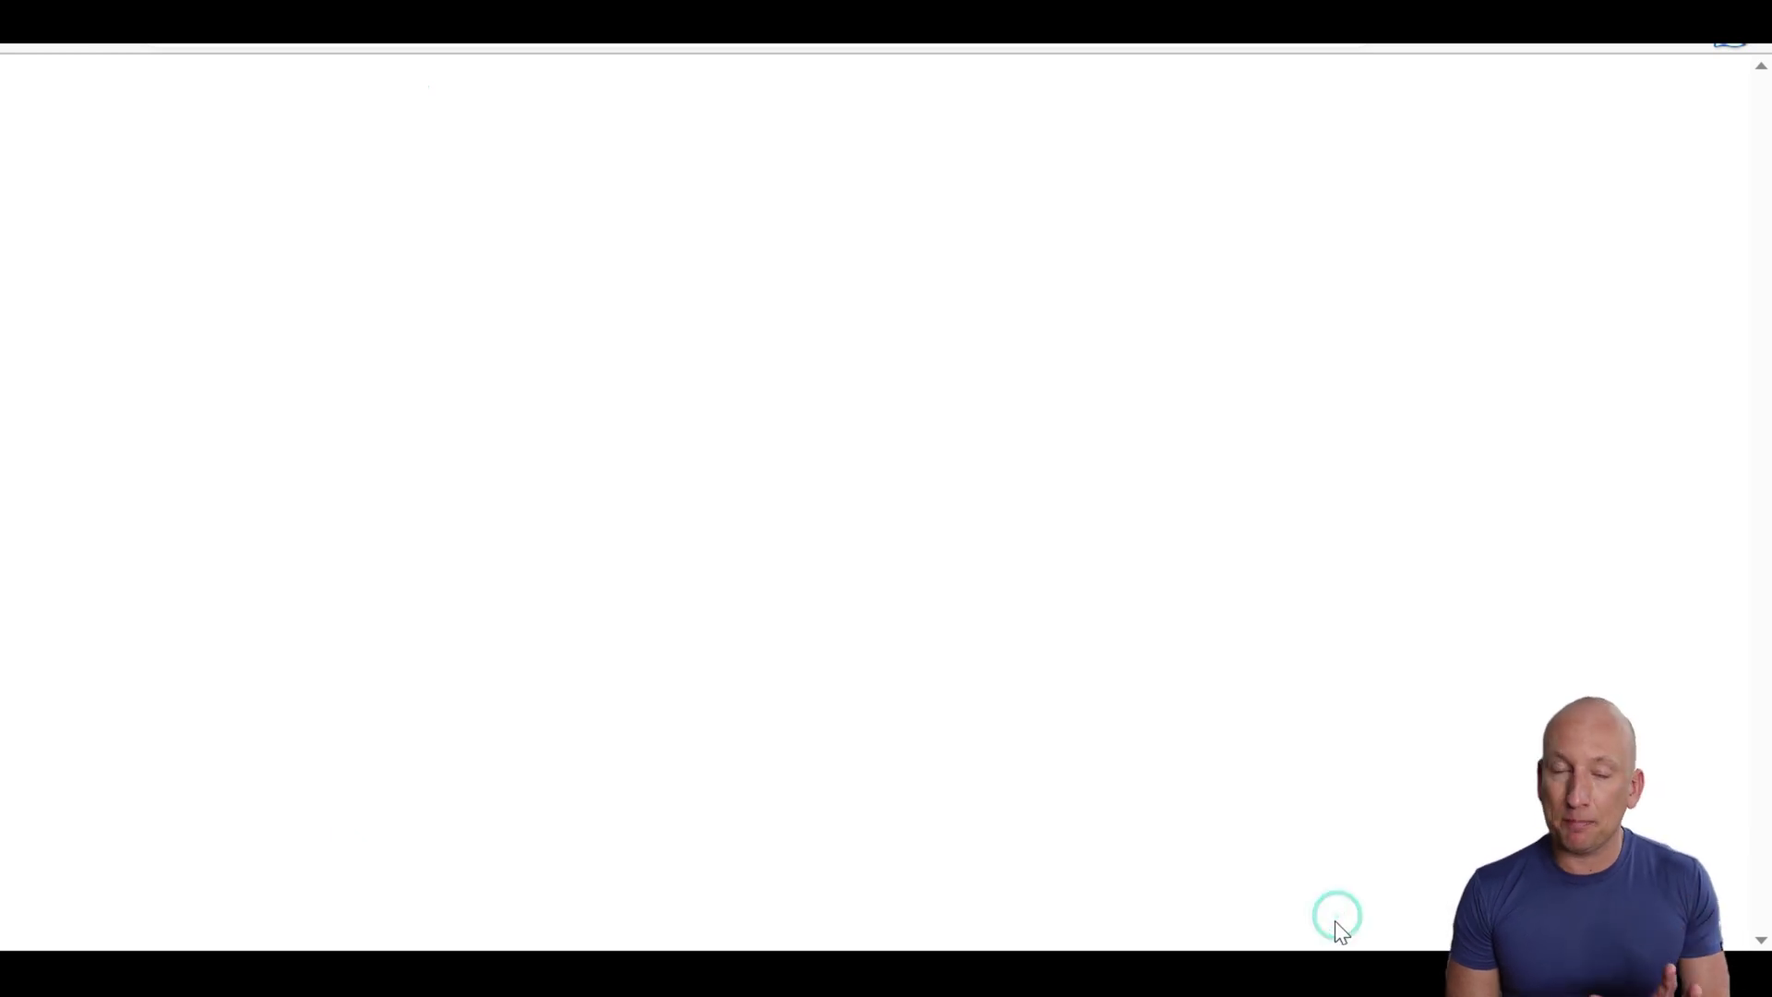
{"action": "left_click", "coordinate": [1362, 268]}
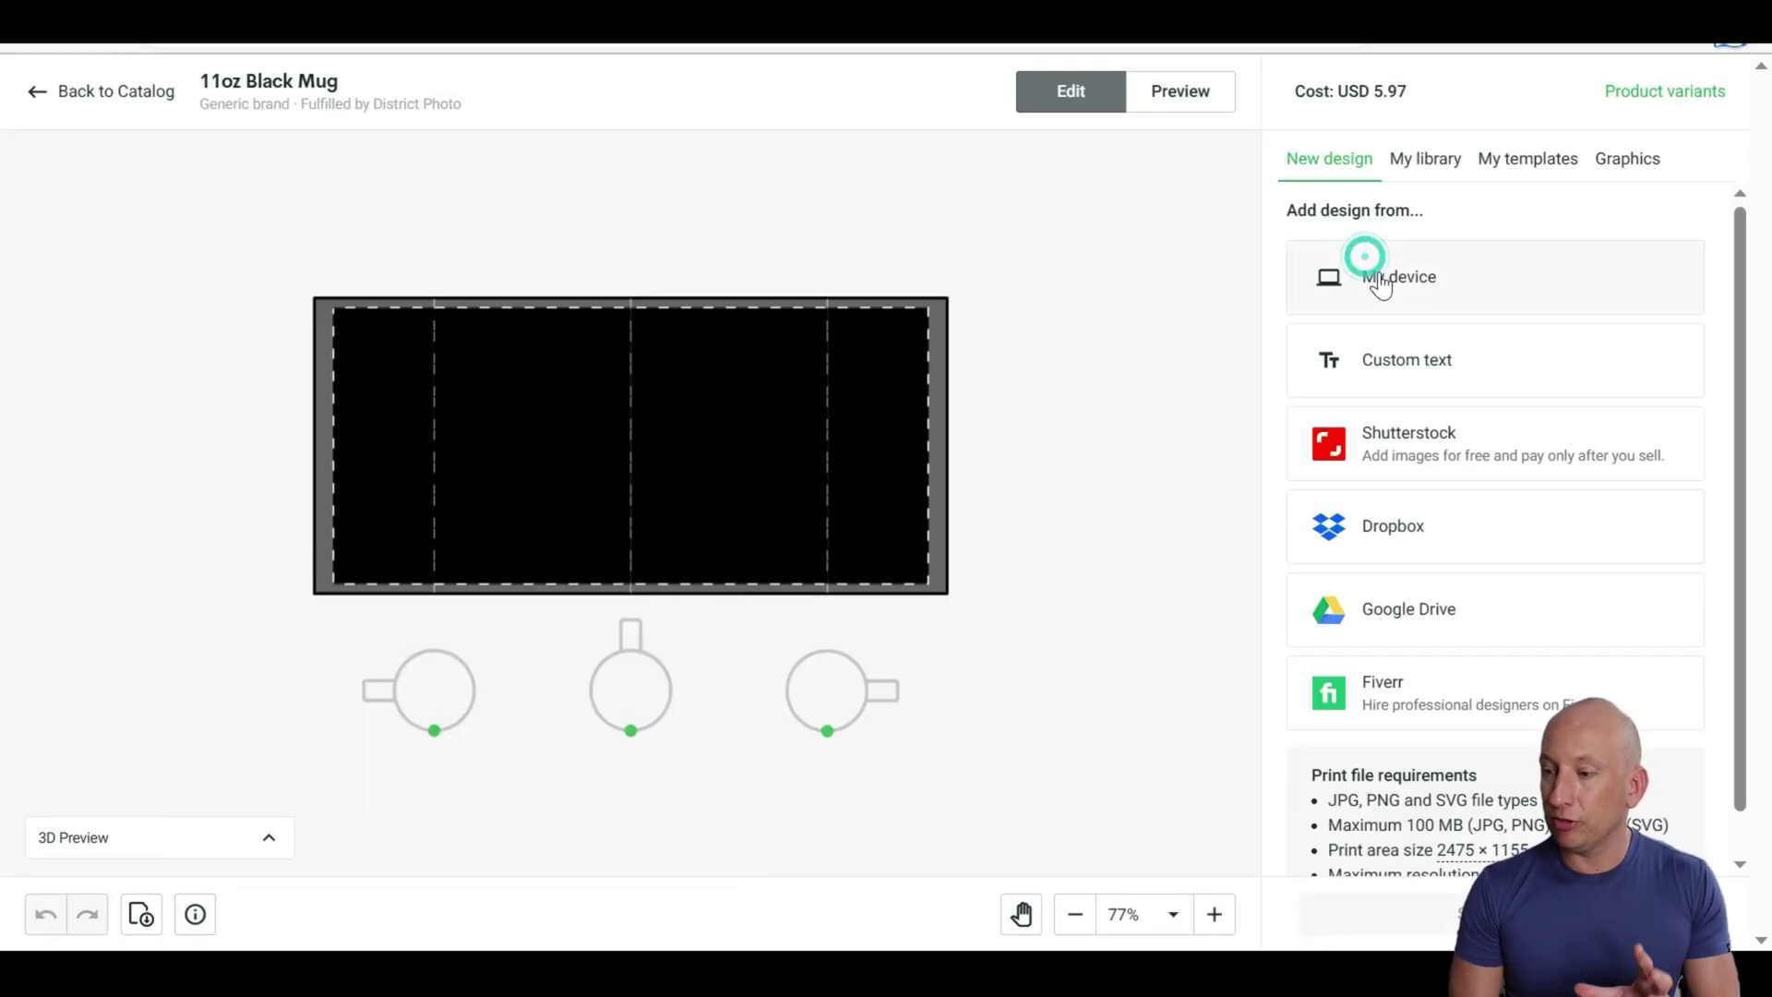
{"action": "left_click", "coordinate": [114, 467]}
{"action": "left_click", "coordinate": [480, 198]}
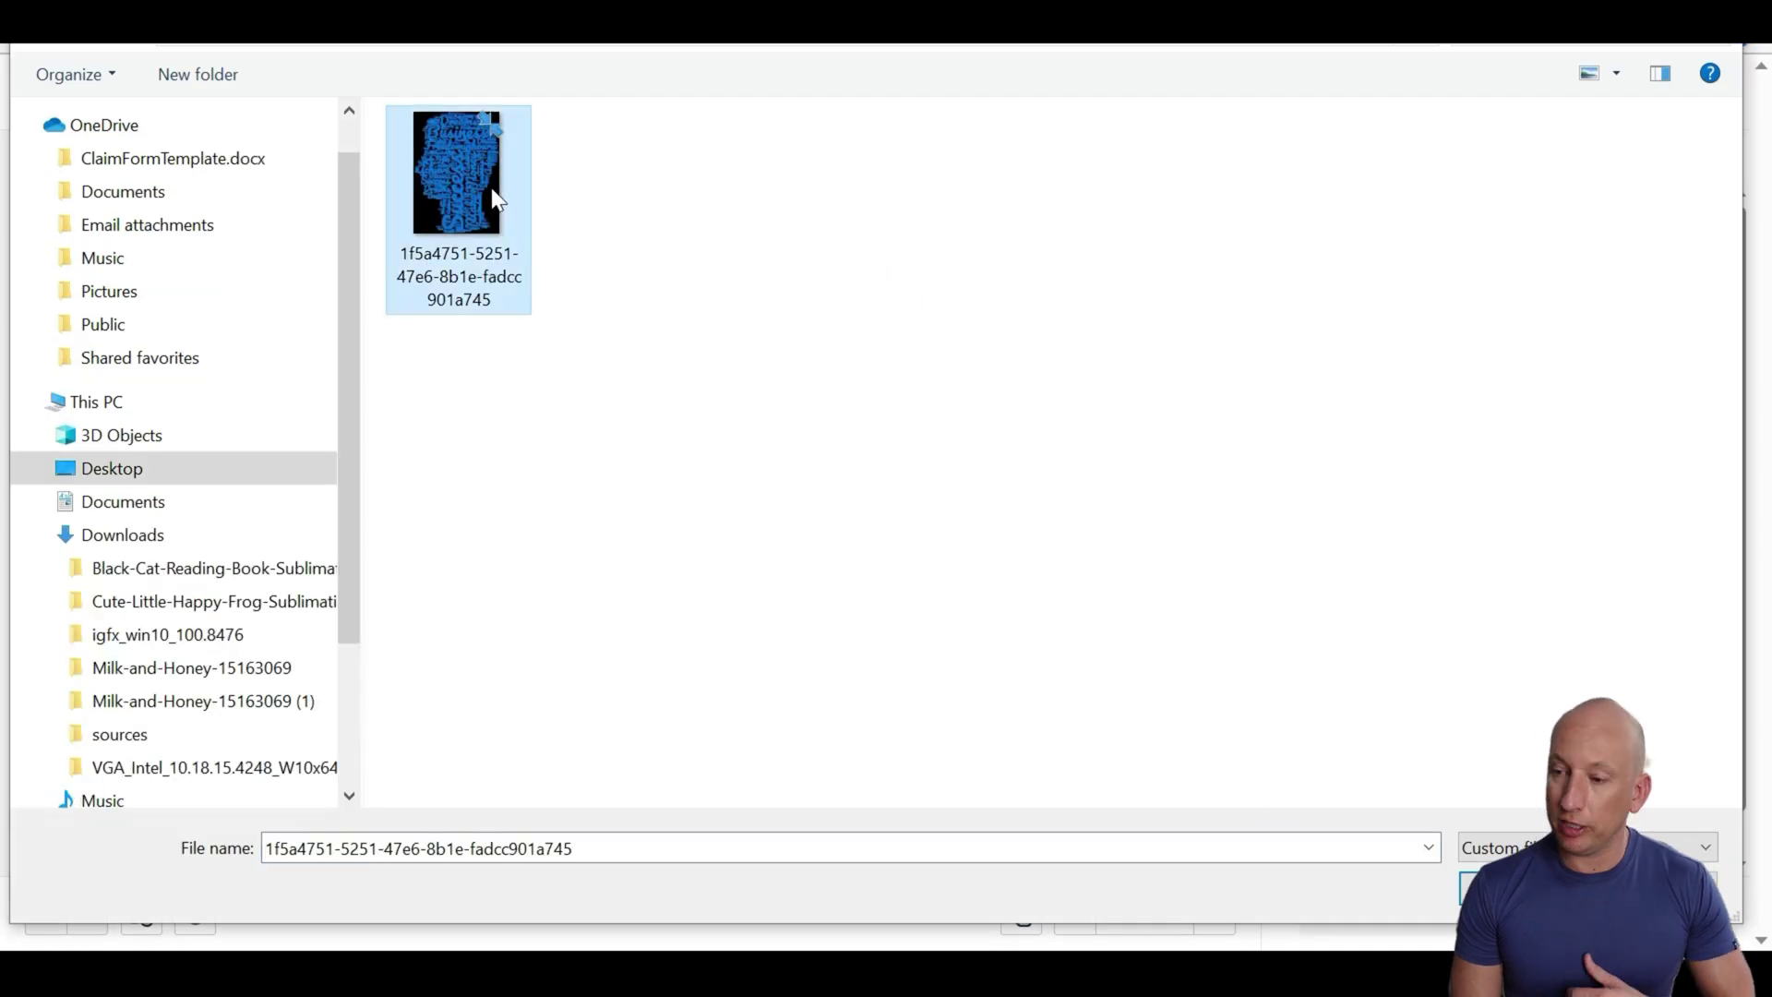
{"action": "double_click", "coordinate": [490, 187]}
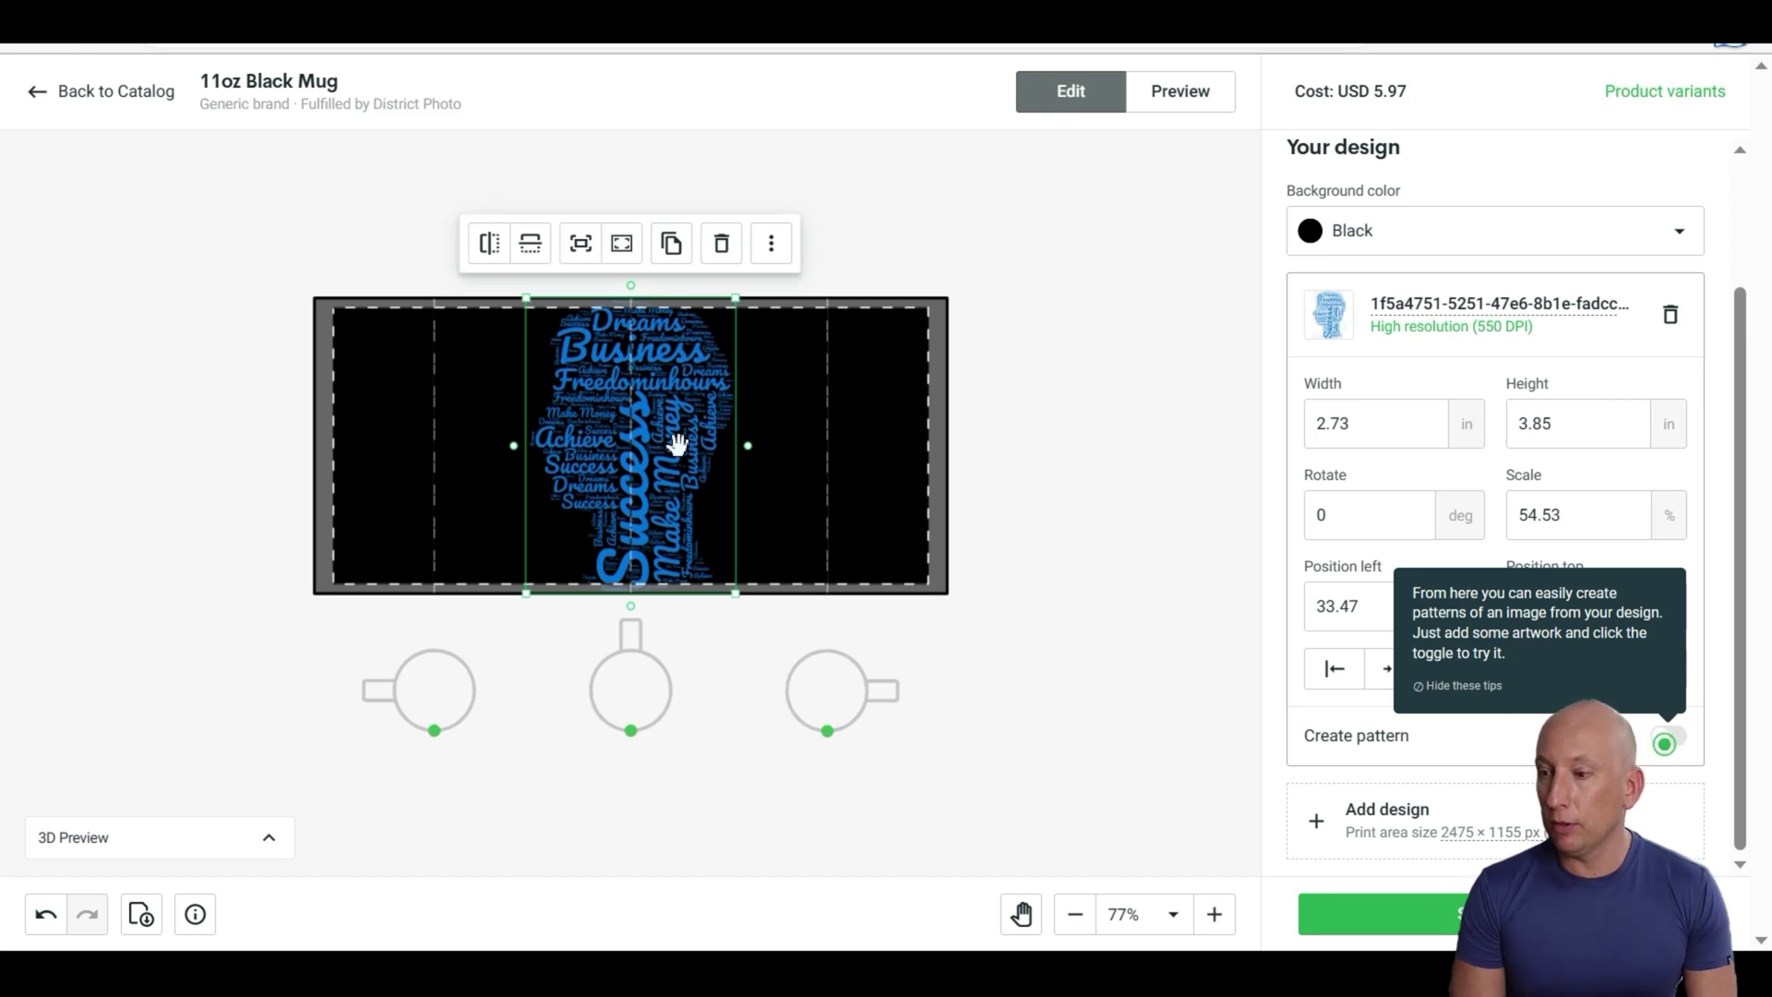
{"action": "left_click", "coordinate": [1187, 90]}
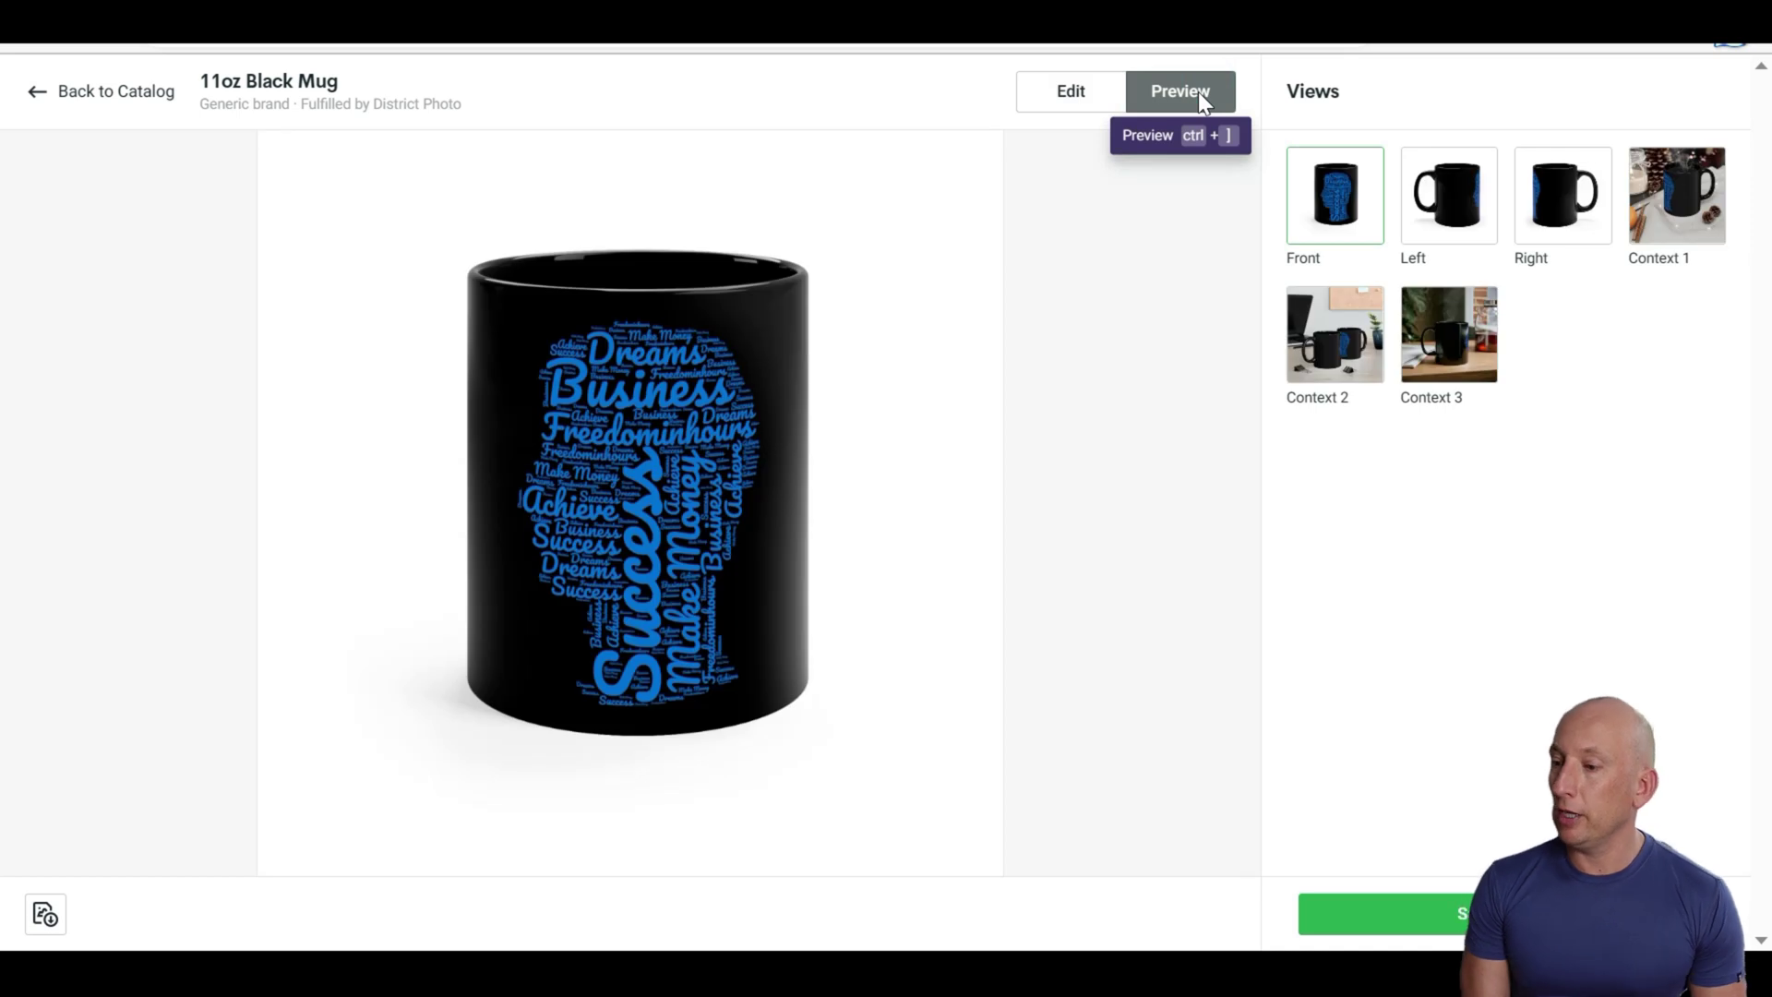
{"action": "left_click", "coordinate": [1354, 325]}
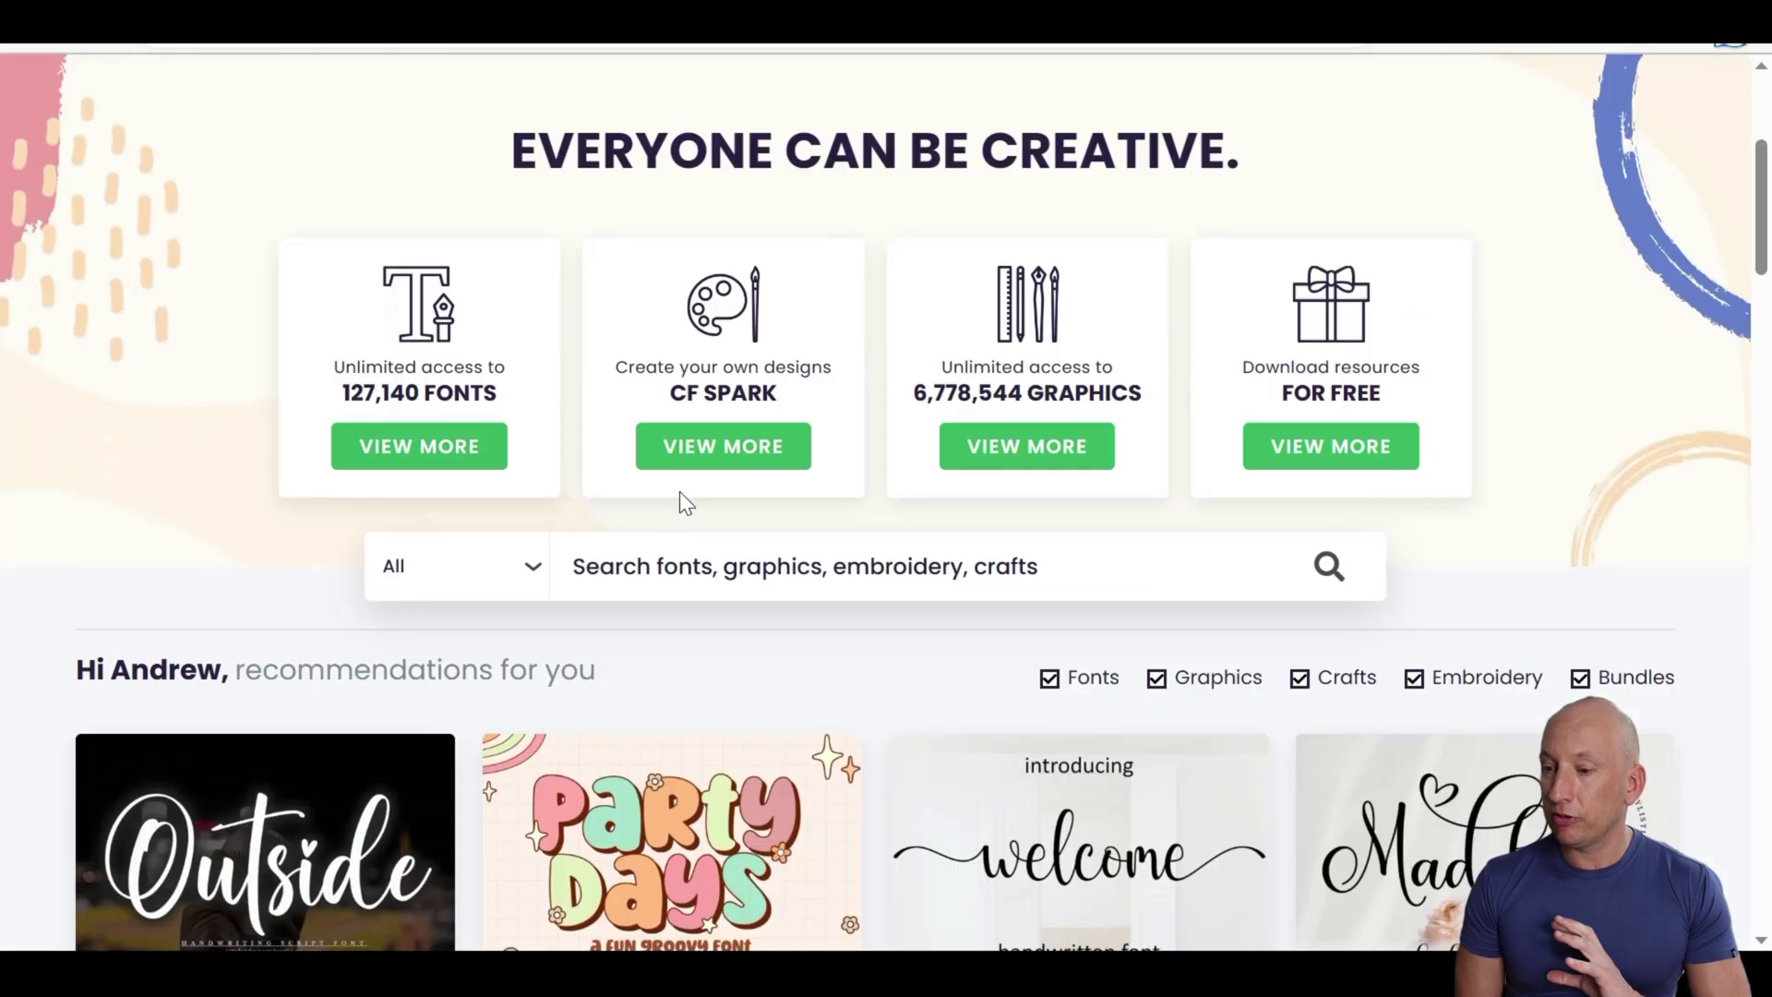
- Open CF Spark's AI art creator from the Creative Fabrica page
{"action": "left_click", "coordinate": [688, 459]}
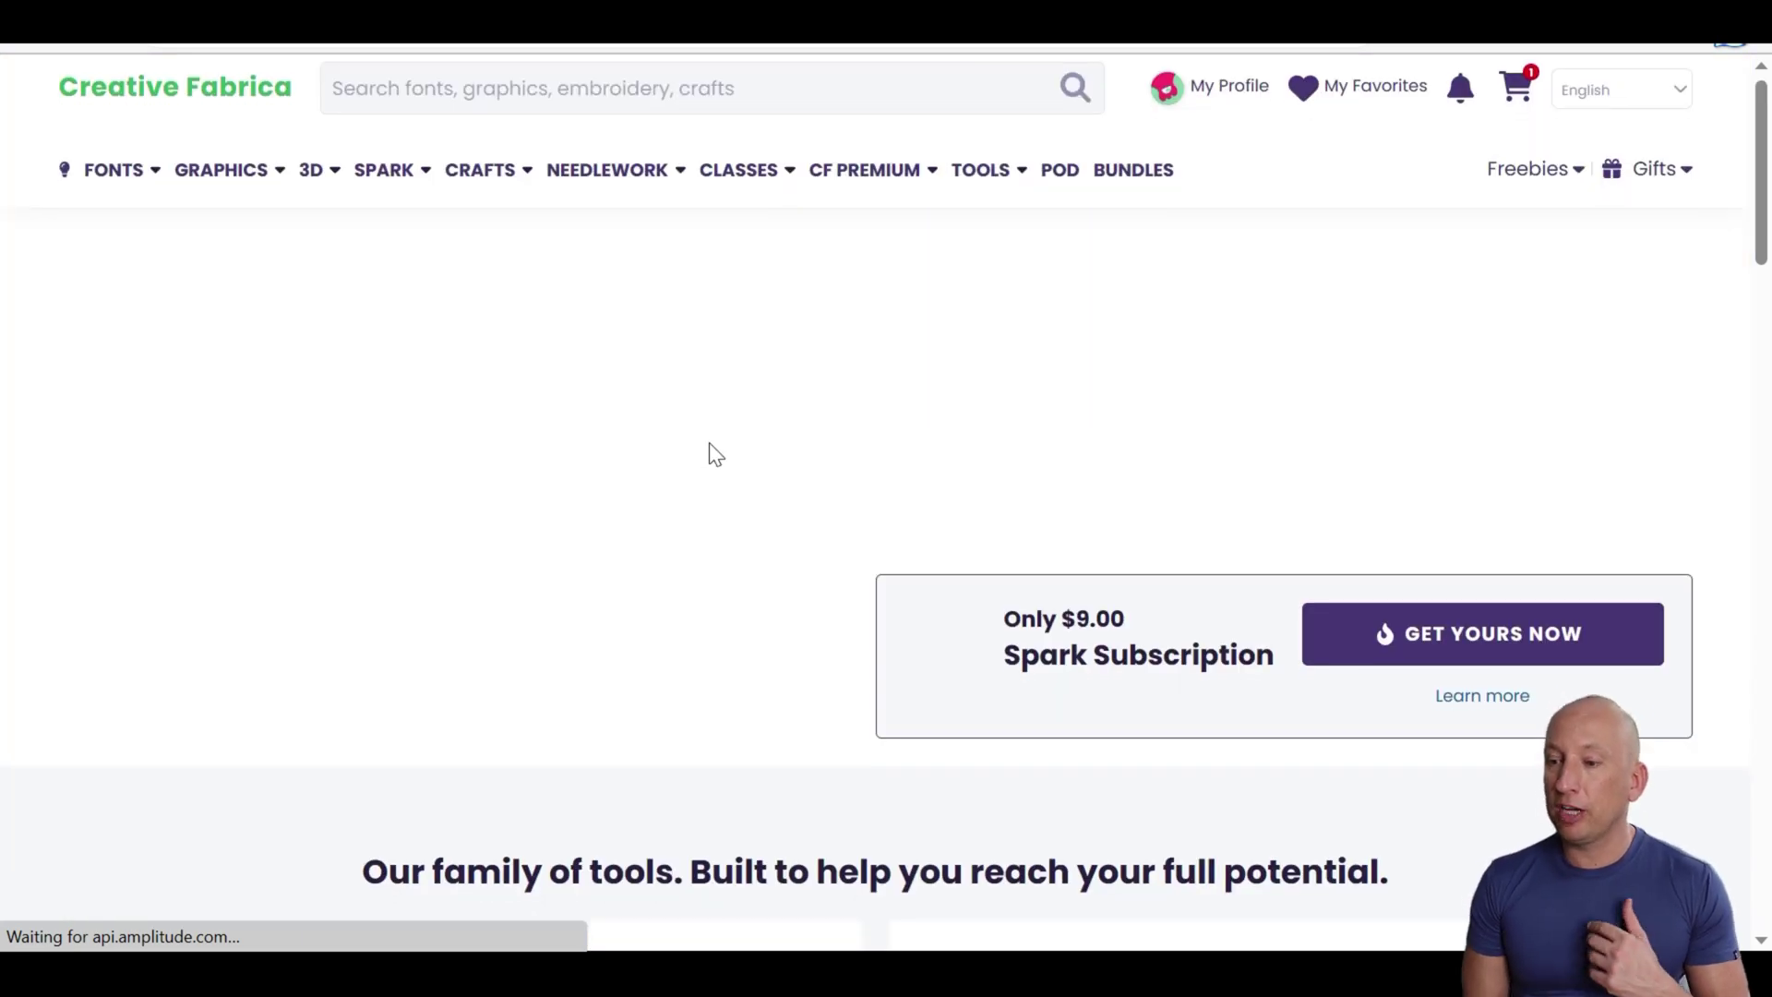
{"action": "scroll", "coordinate": [710, 450], "scroll_direction": "down", "scroll_amount": 7}
{"action": "left_click", "coordinate": [194, 551]}
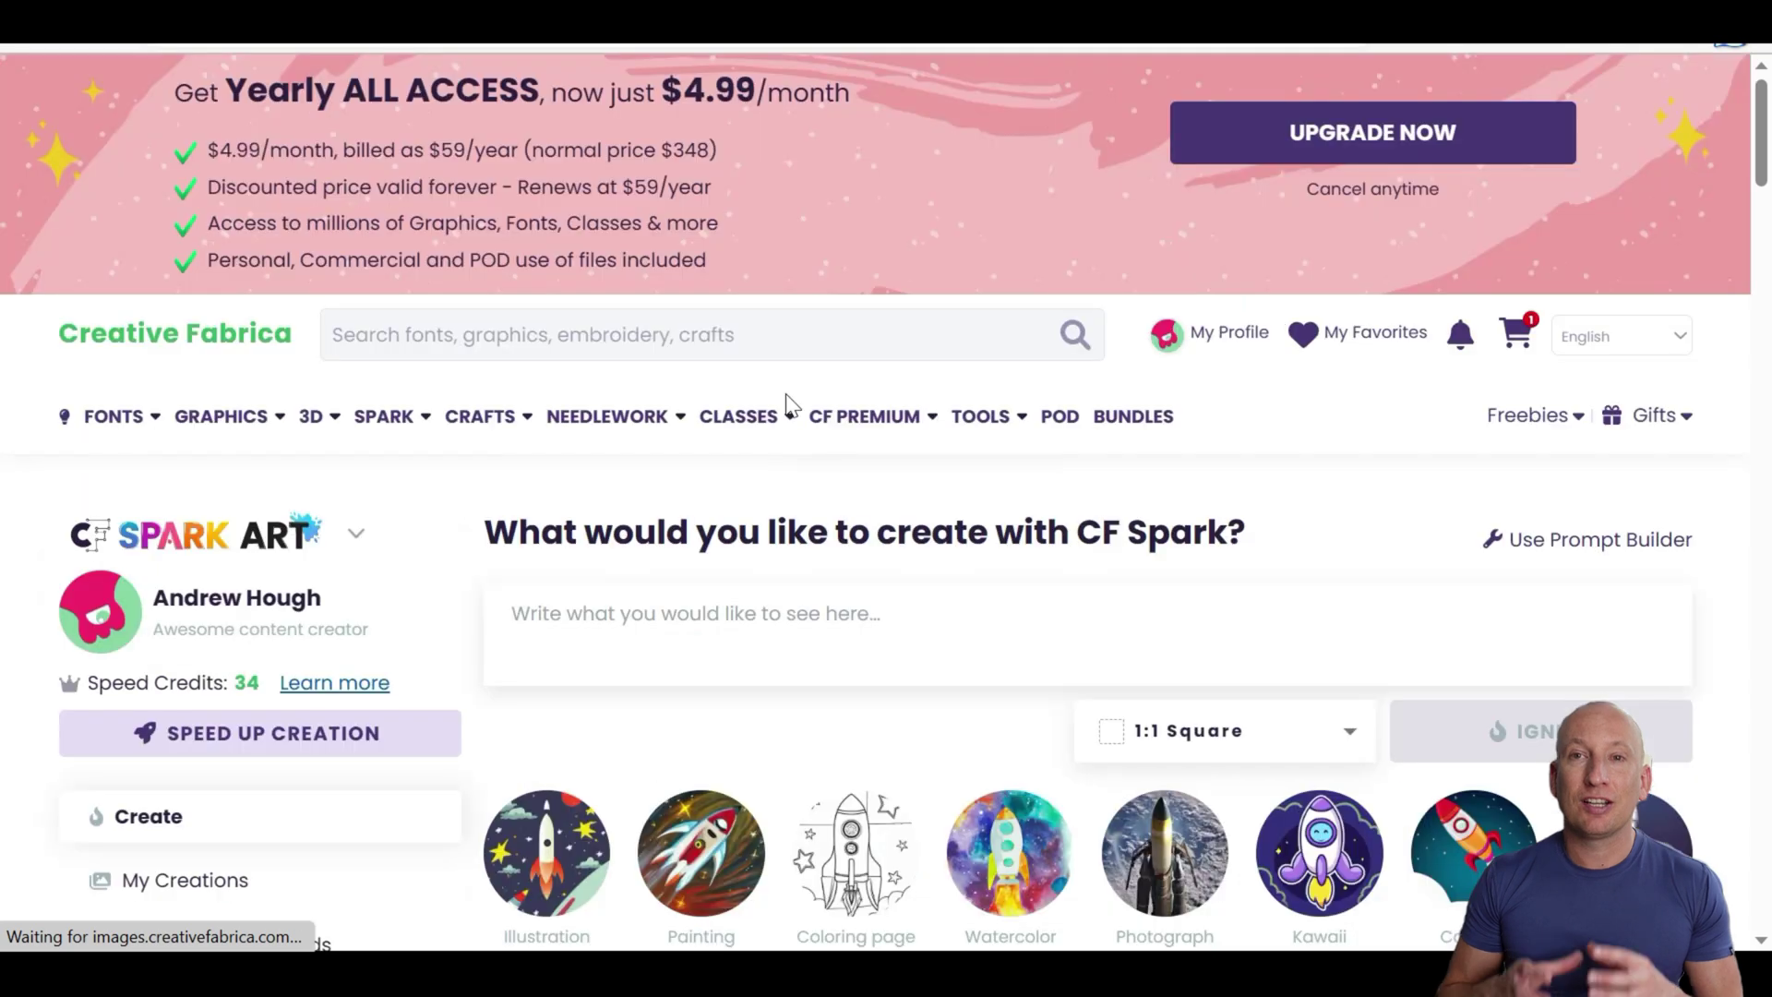
- Enter the prompt 'cat, walking, outdoor' and generate two sets of cat images
{"action": "left_click", "coordinate": [784, 613]}
{"action": "type", "text": "cat "}
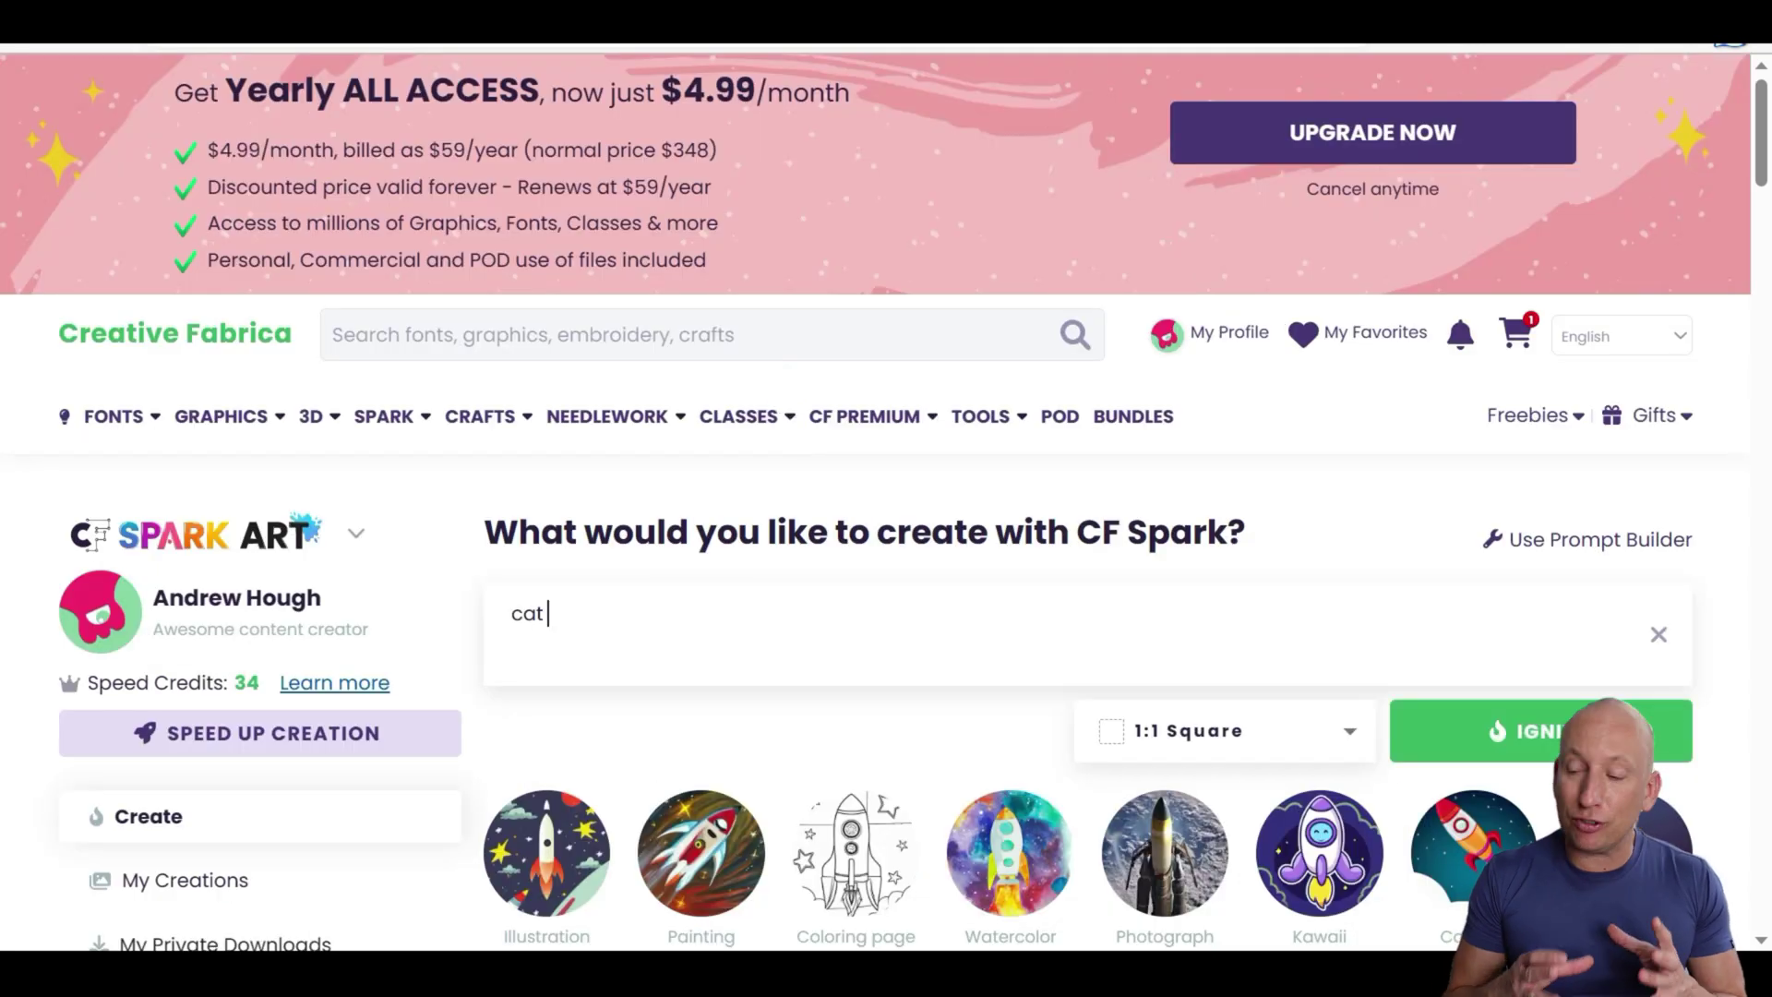
{"action": "type", "text": "walkin"}
{"action": "key", "text": "BackSpace"}
{"action": "key", "text": "BackSpace"}
{"action": "key", "text": "BackSpace"}
{"action": "key", "text": "BackSpace"}
{"action": "key", "text": "BackSpace"}
{"action": "key", "text": "BackSpace"}
{"action": "key", "text": "BackSpace"}
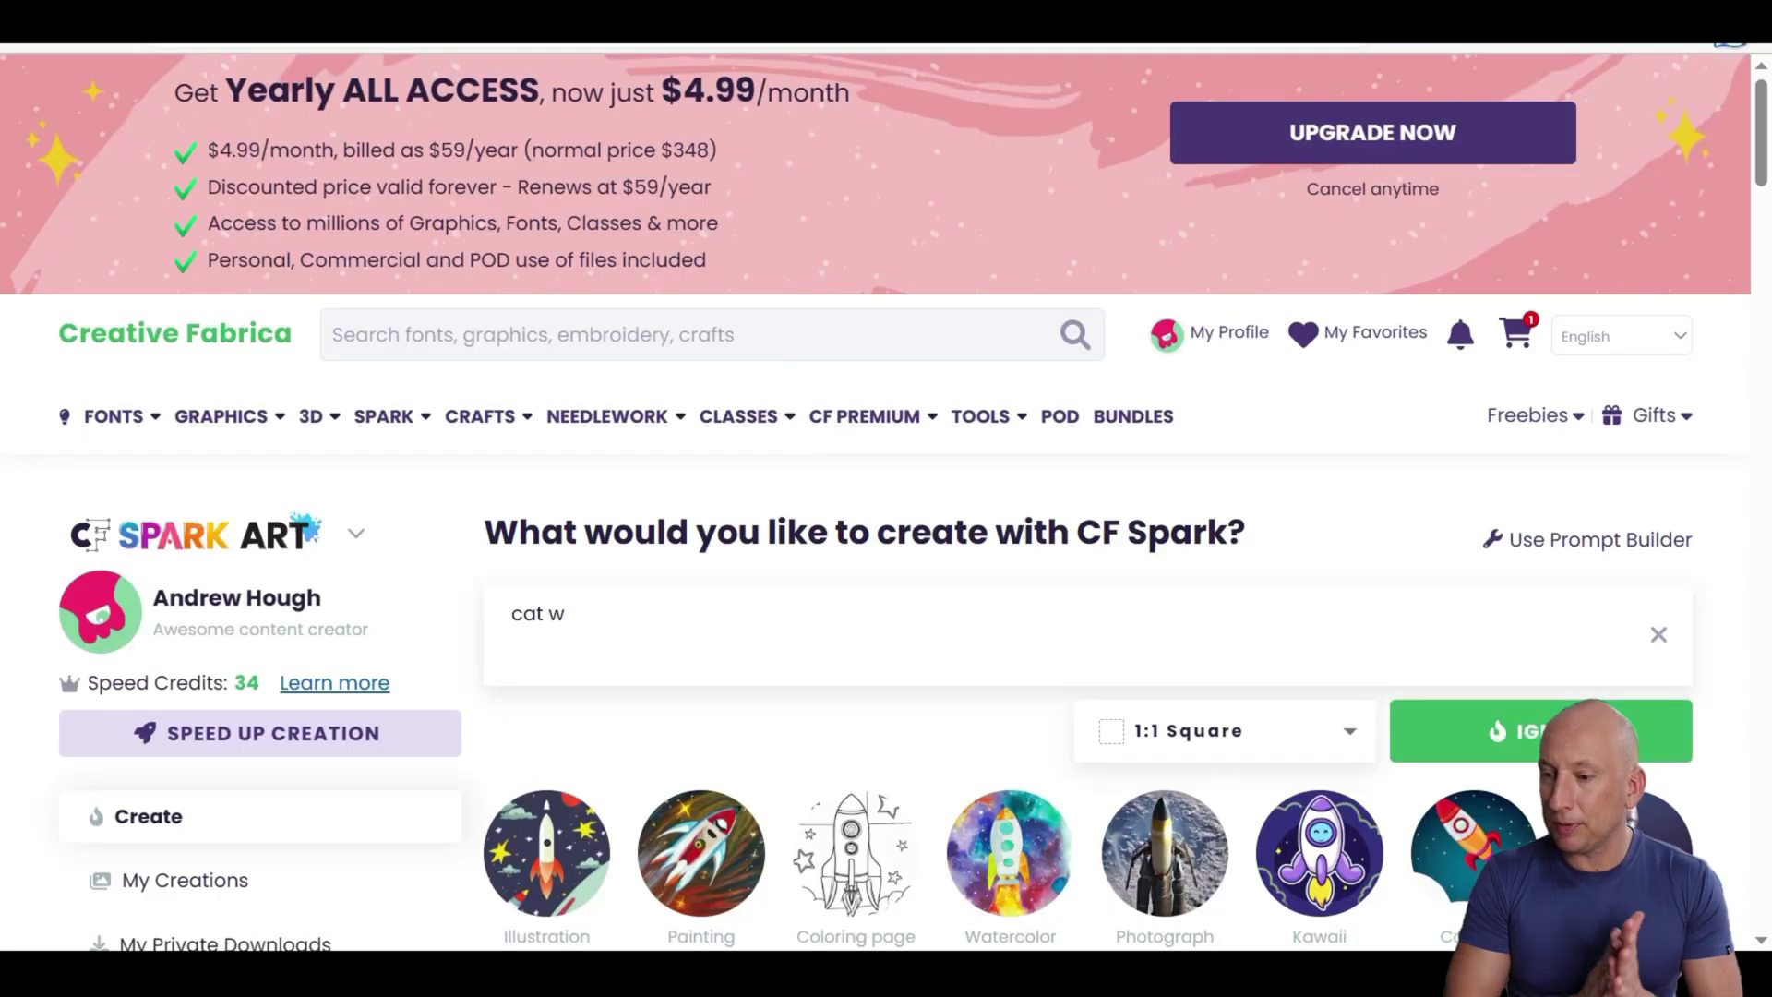
{"action": "type", "text": ","}
{"action": "key", "text": "BackSpace"}
{"action": "key", "text": "BackSpace"}
{"action": "type", "text": ", walkk"}
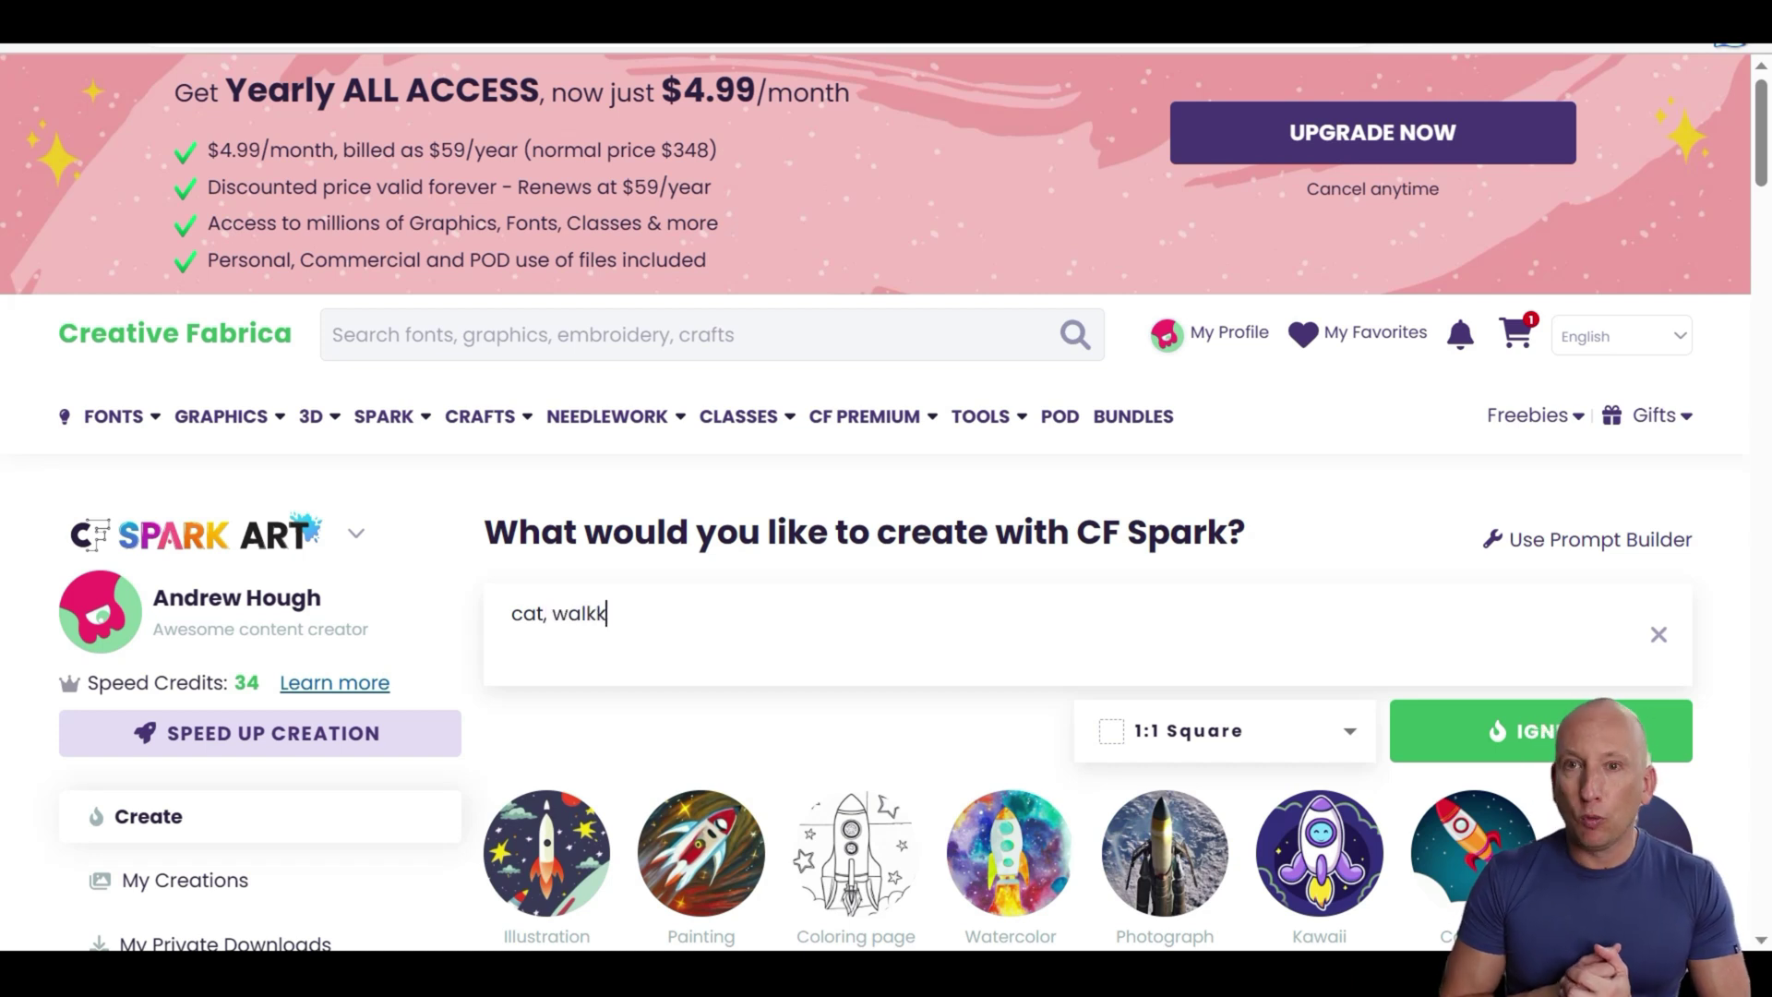
{"action": "key", "text": "BackSpace"}
{"action": "type", "text": "ing, outdoor"}
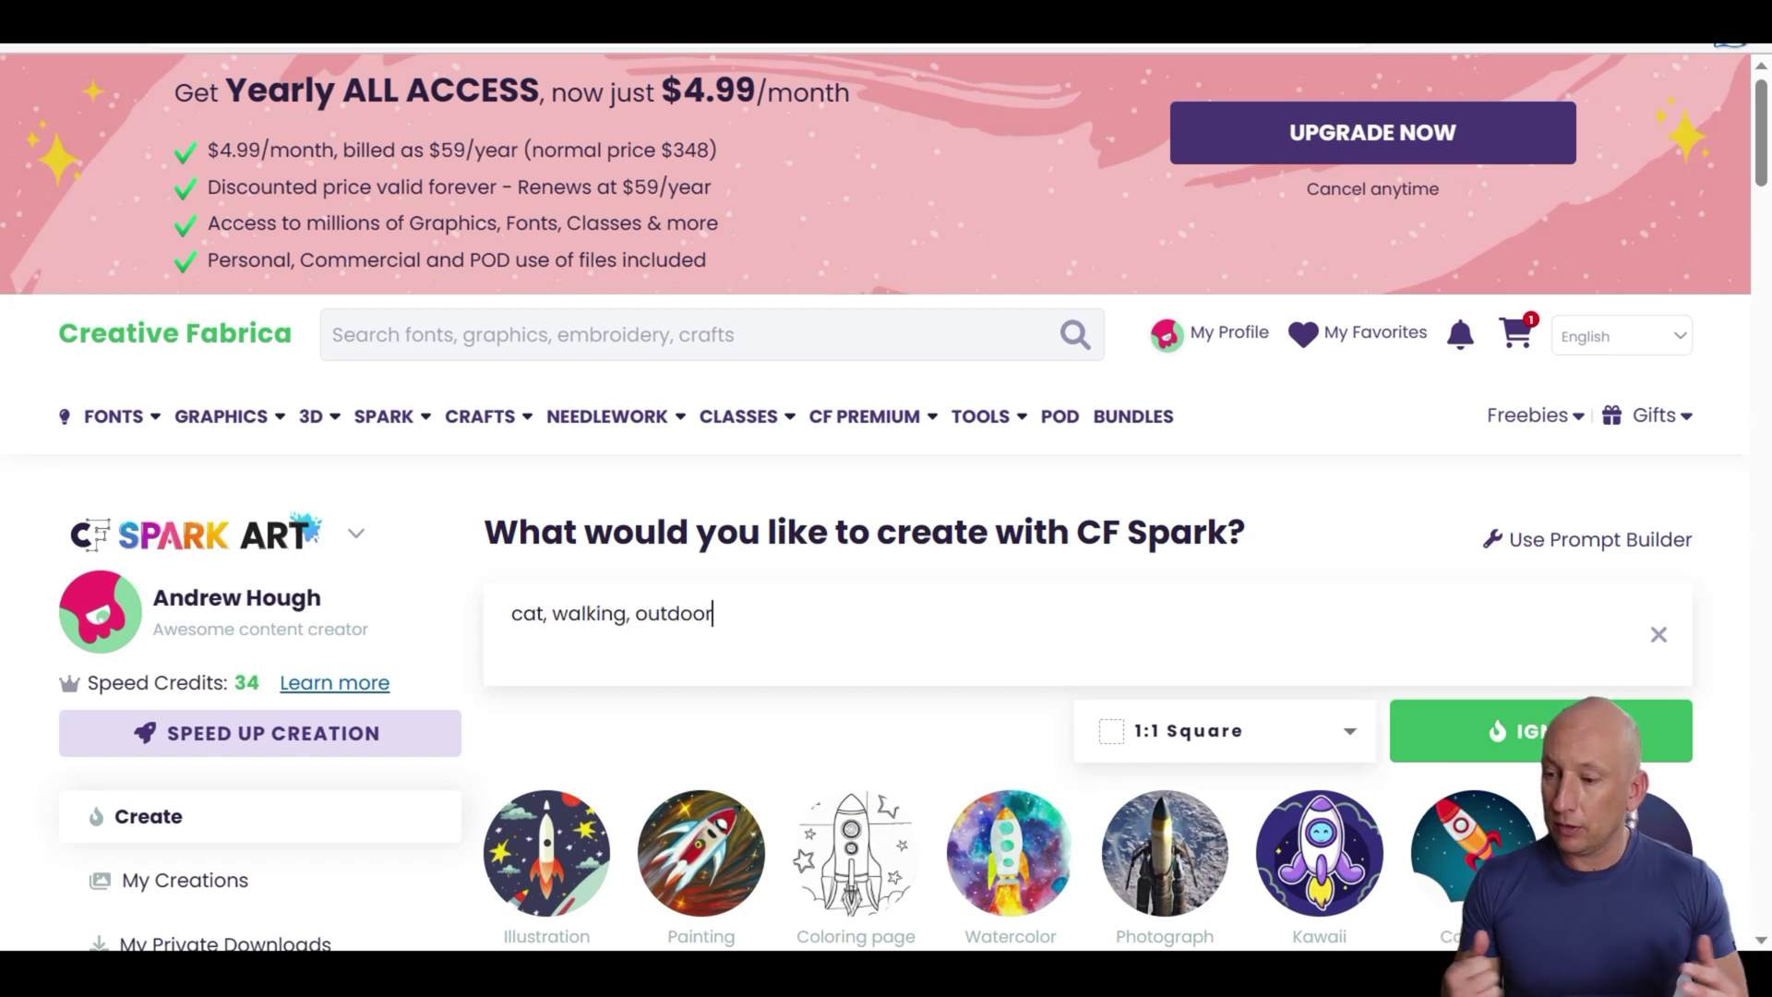
{"action": "key", "text": "Return"}
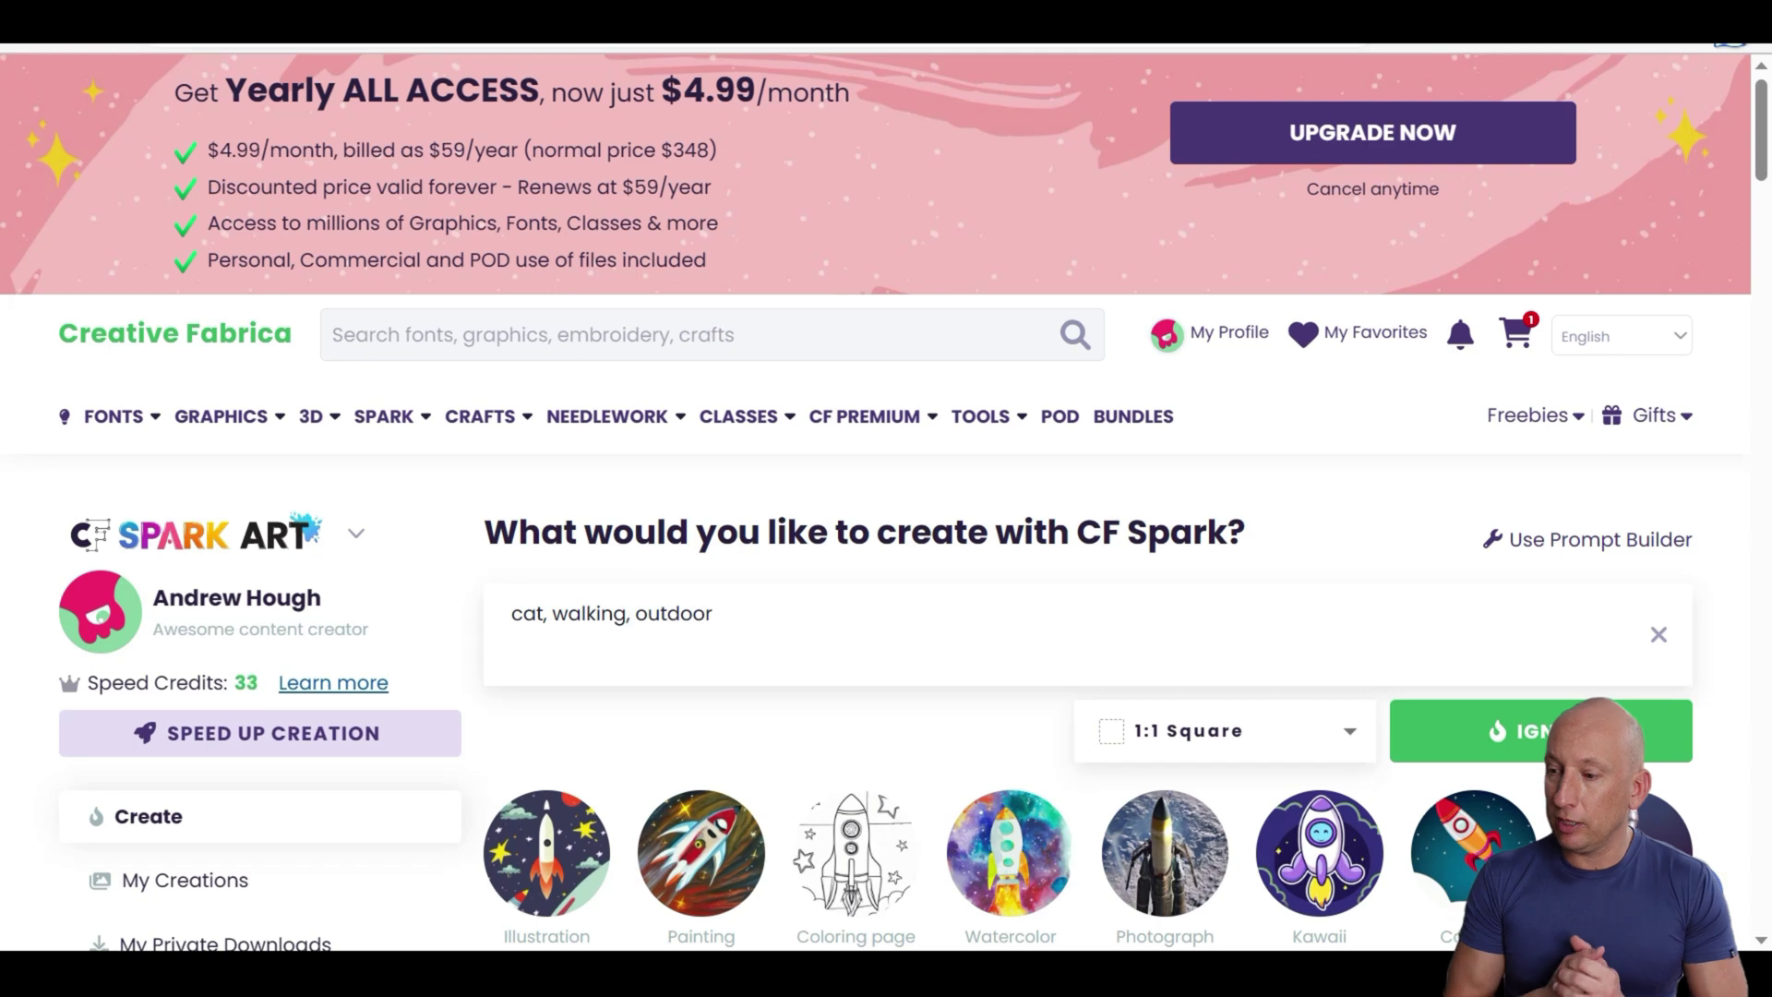
{"action": "left_click", "coordinate": [1499, 747]}
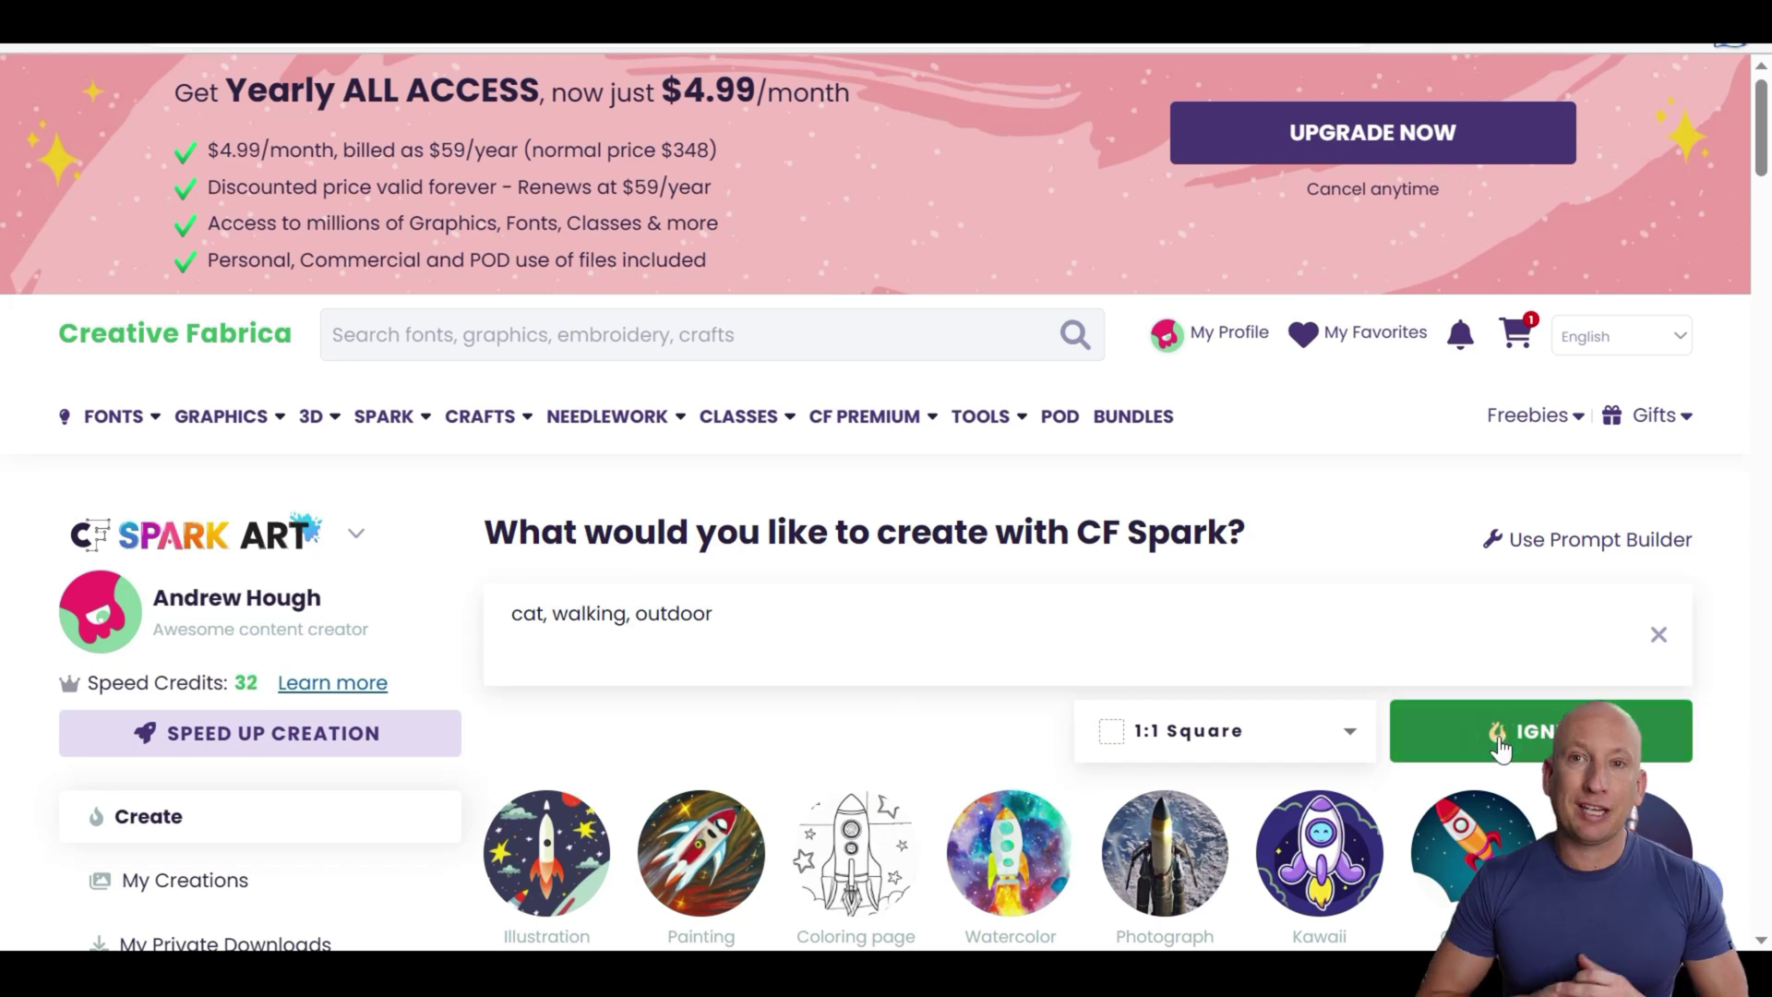
- Publish the walking white cat creation from My Creations and open its product page
{"action": "scroll", "coordinate": [1497, 745], "scroll_direction": "down", "scroll_amount": 1}
{"action": "scroll", "coordinate": [1496, 746], "scroll_direction": "down", "scroll_amount": 4}
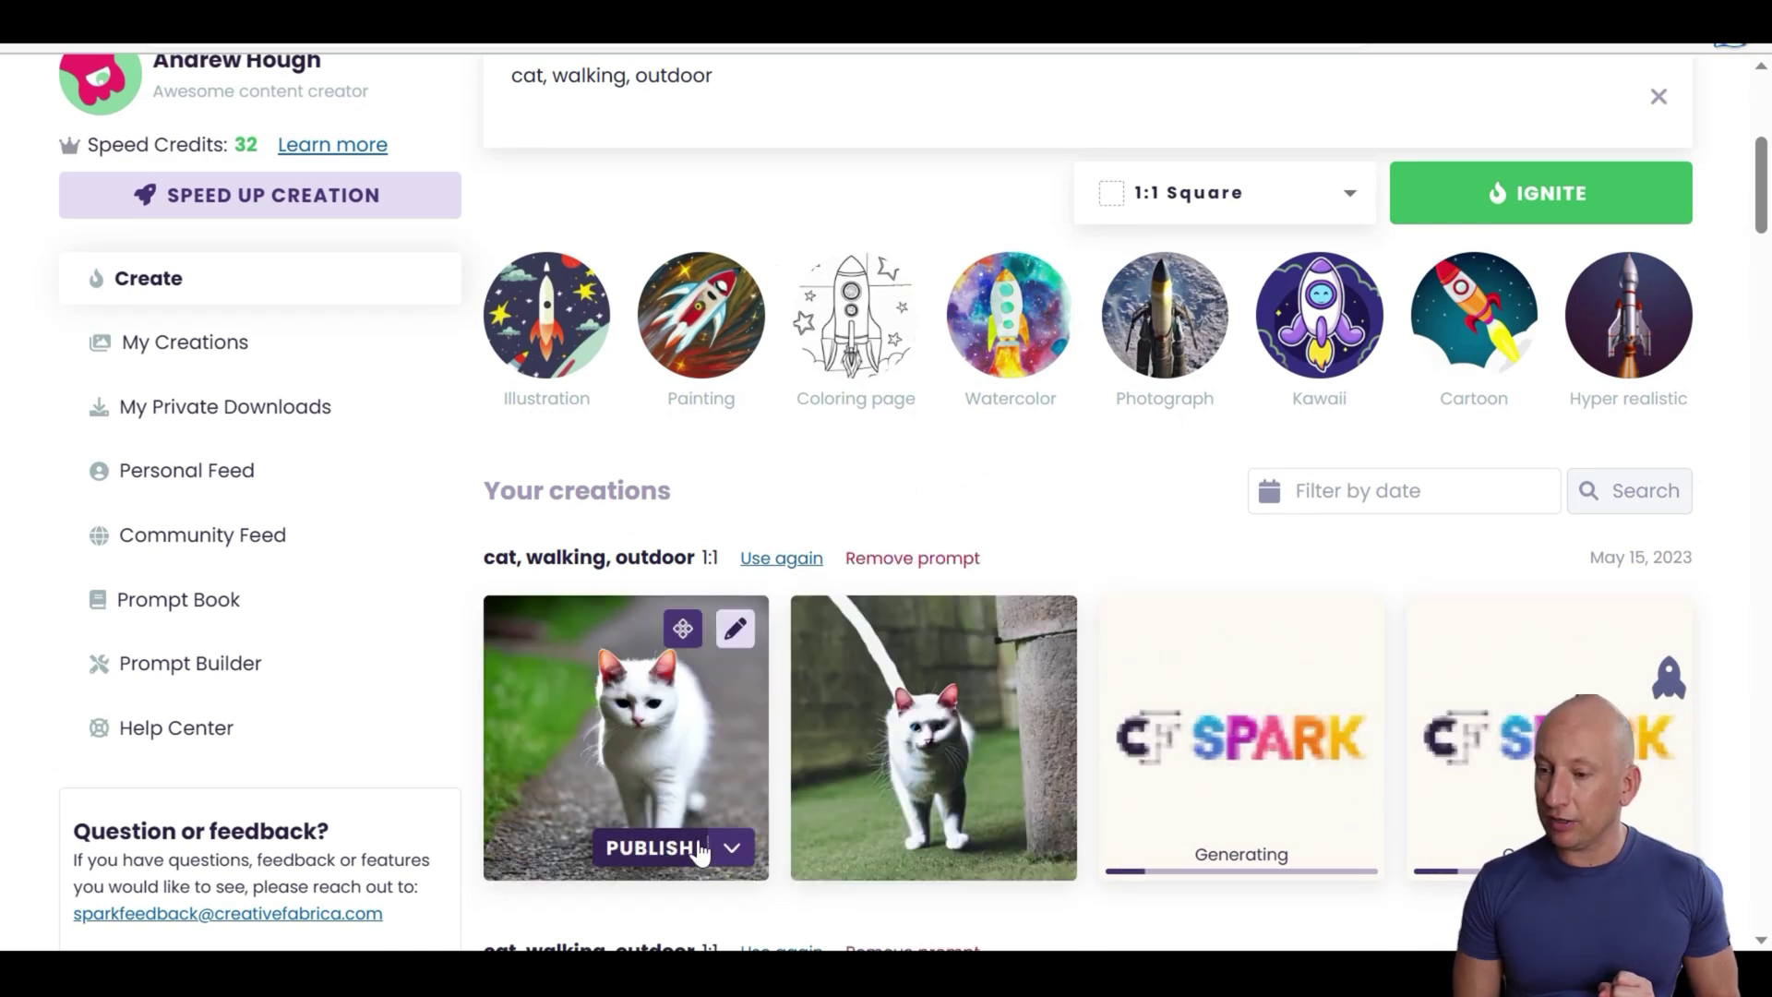
{"action": "left_click", "coordinate": [726, 849]}
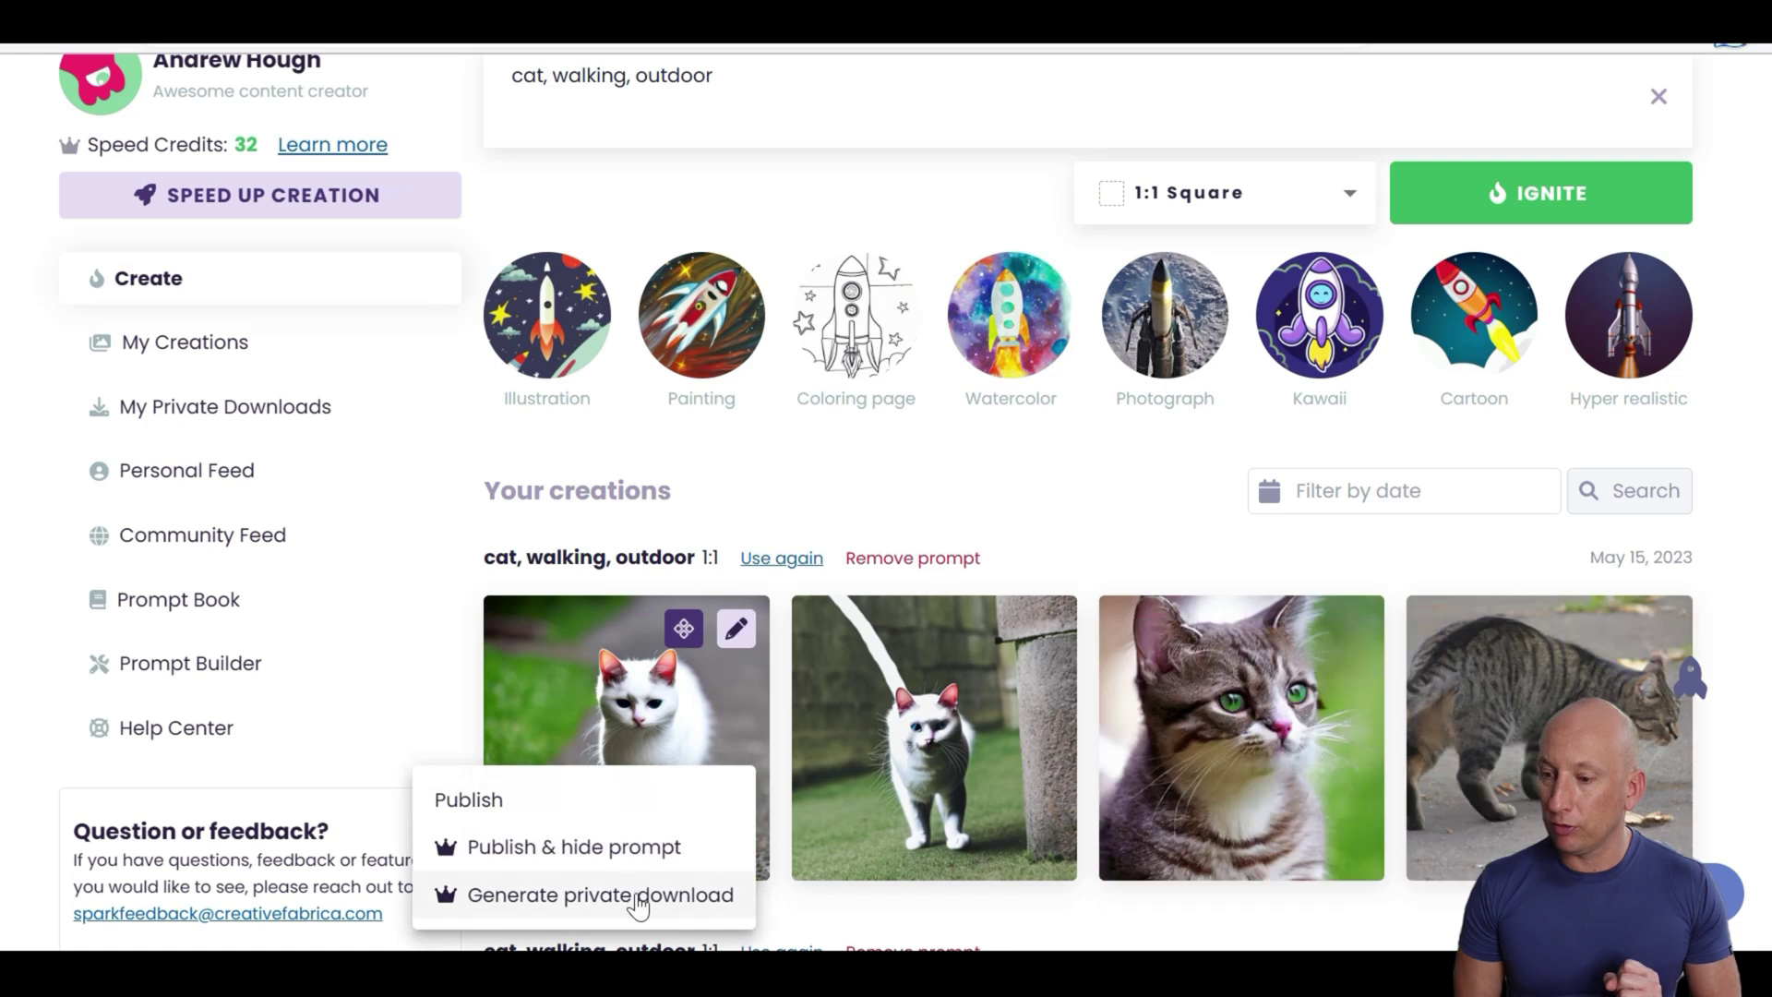
{"action": "left_click", "coordinate": [602, 705]}
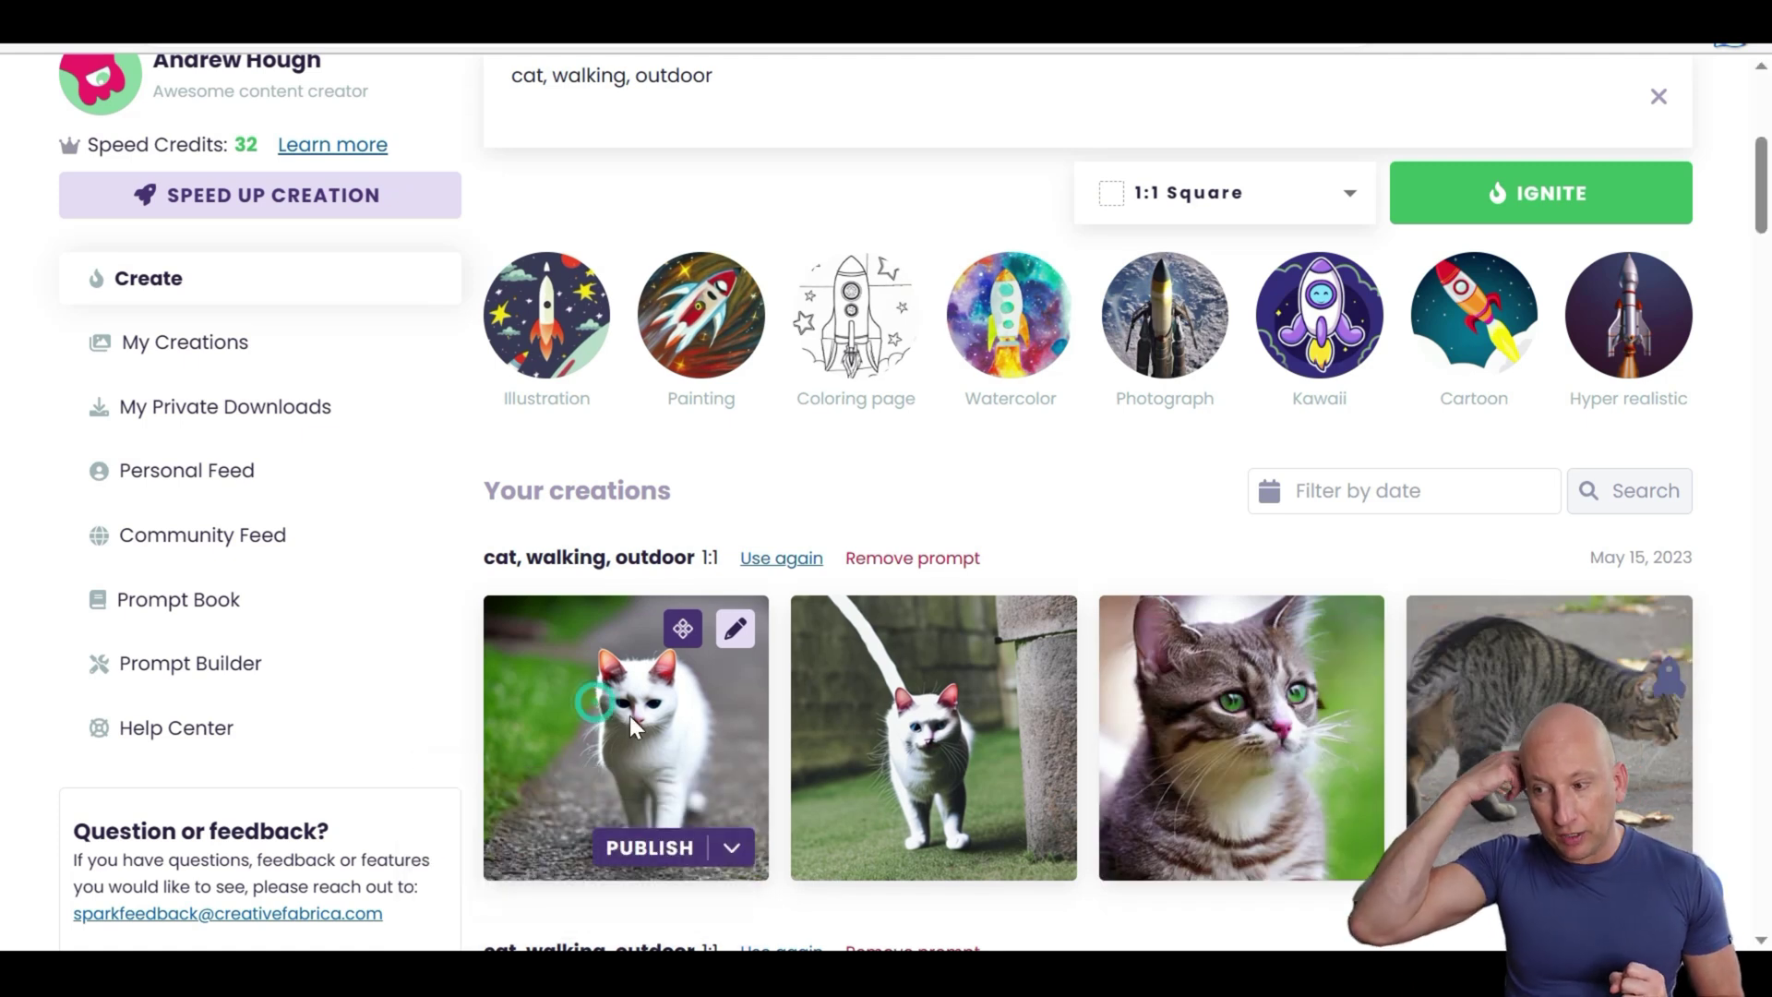
{"action": "left_click", "coordinate": [657, 844]}
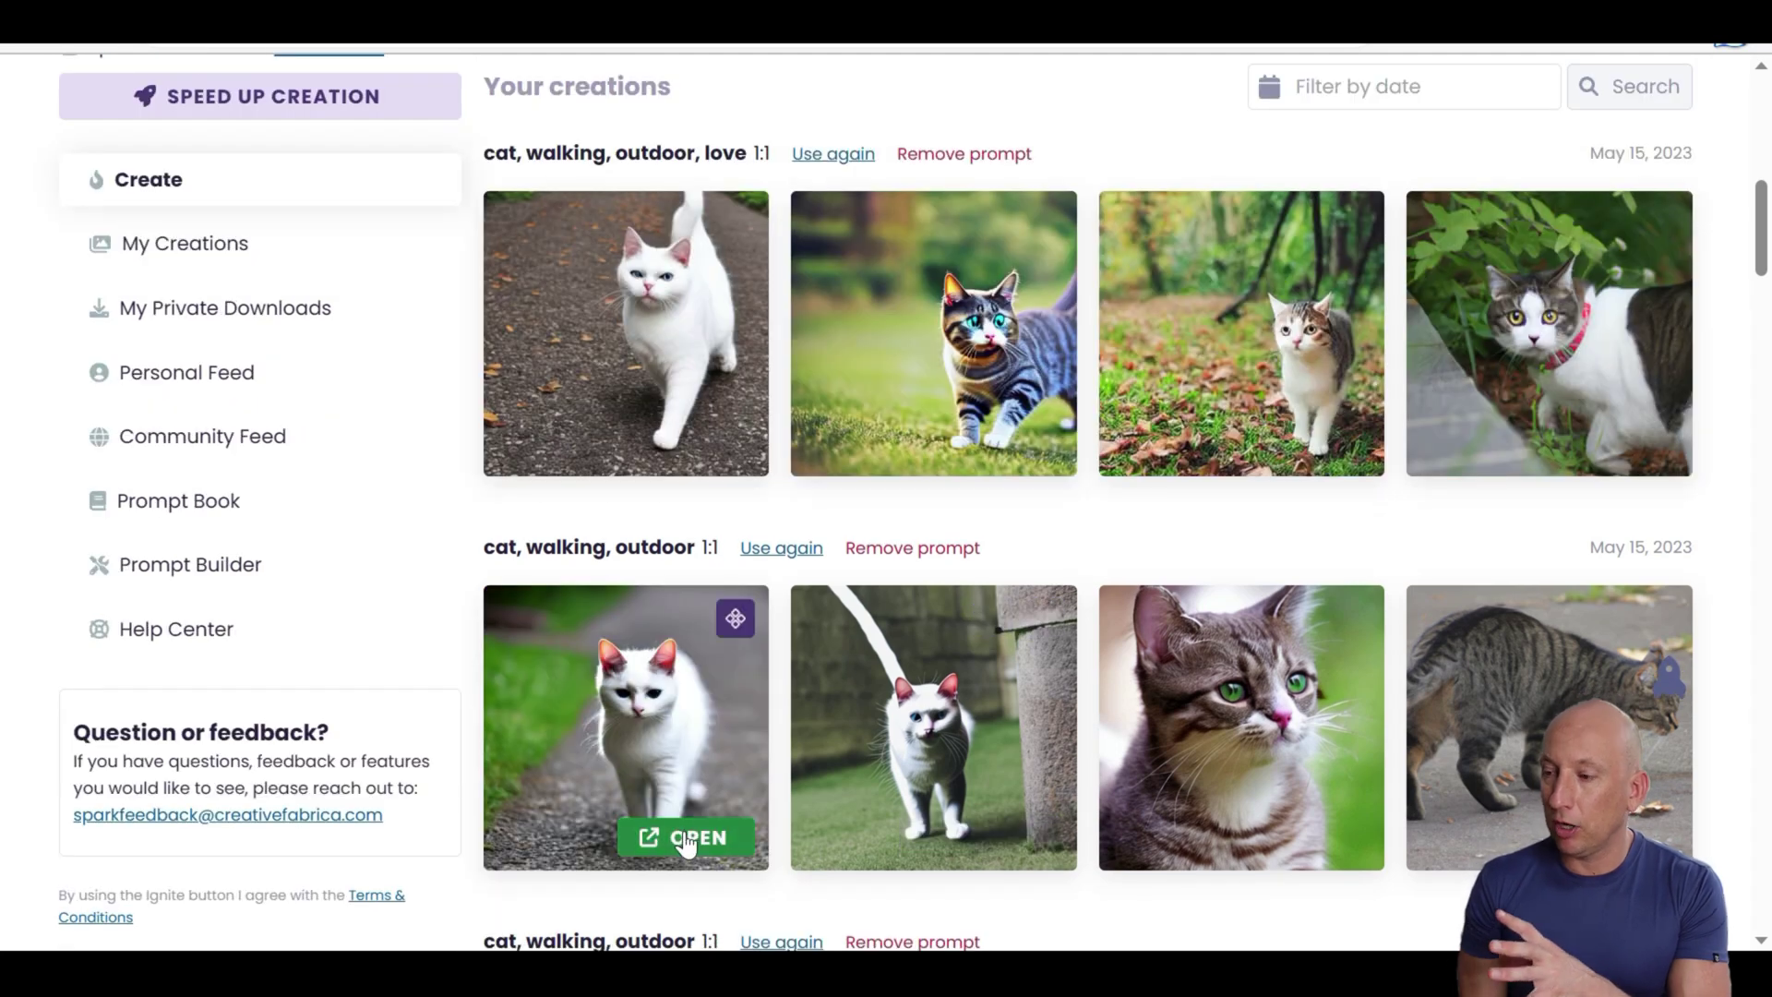
{"action": "left_click", "coordinate": [680, 830]}
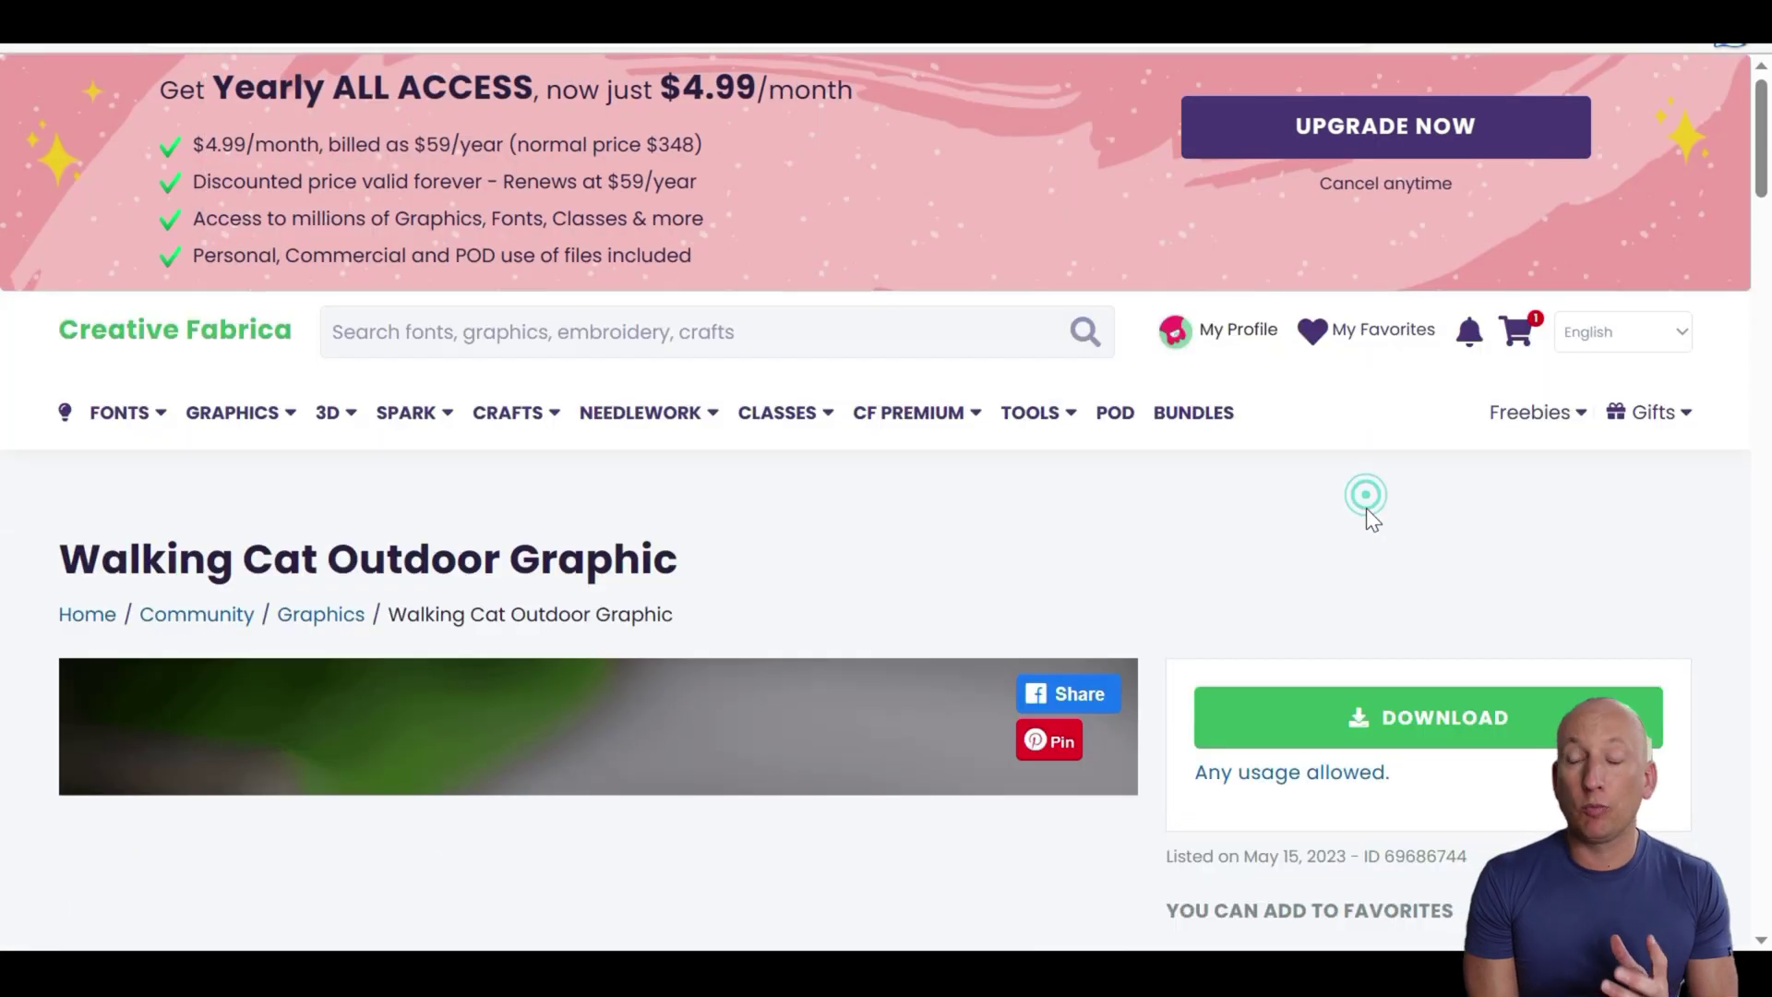
- Download the Walking Cat Outdoor Graphic files as a zip
{"action": "scroll", "coordinate": [1242, 725], "scroll_direction": "down", "scroll_amount": 1}
{"action": "scroll", "coordinate": [1241, 718], "scroll_direction": "down", "scroll_amount": 5}
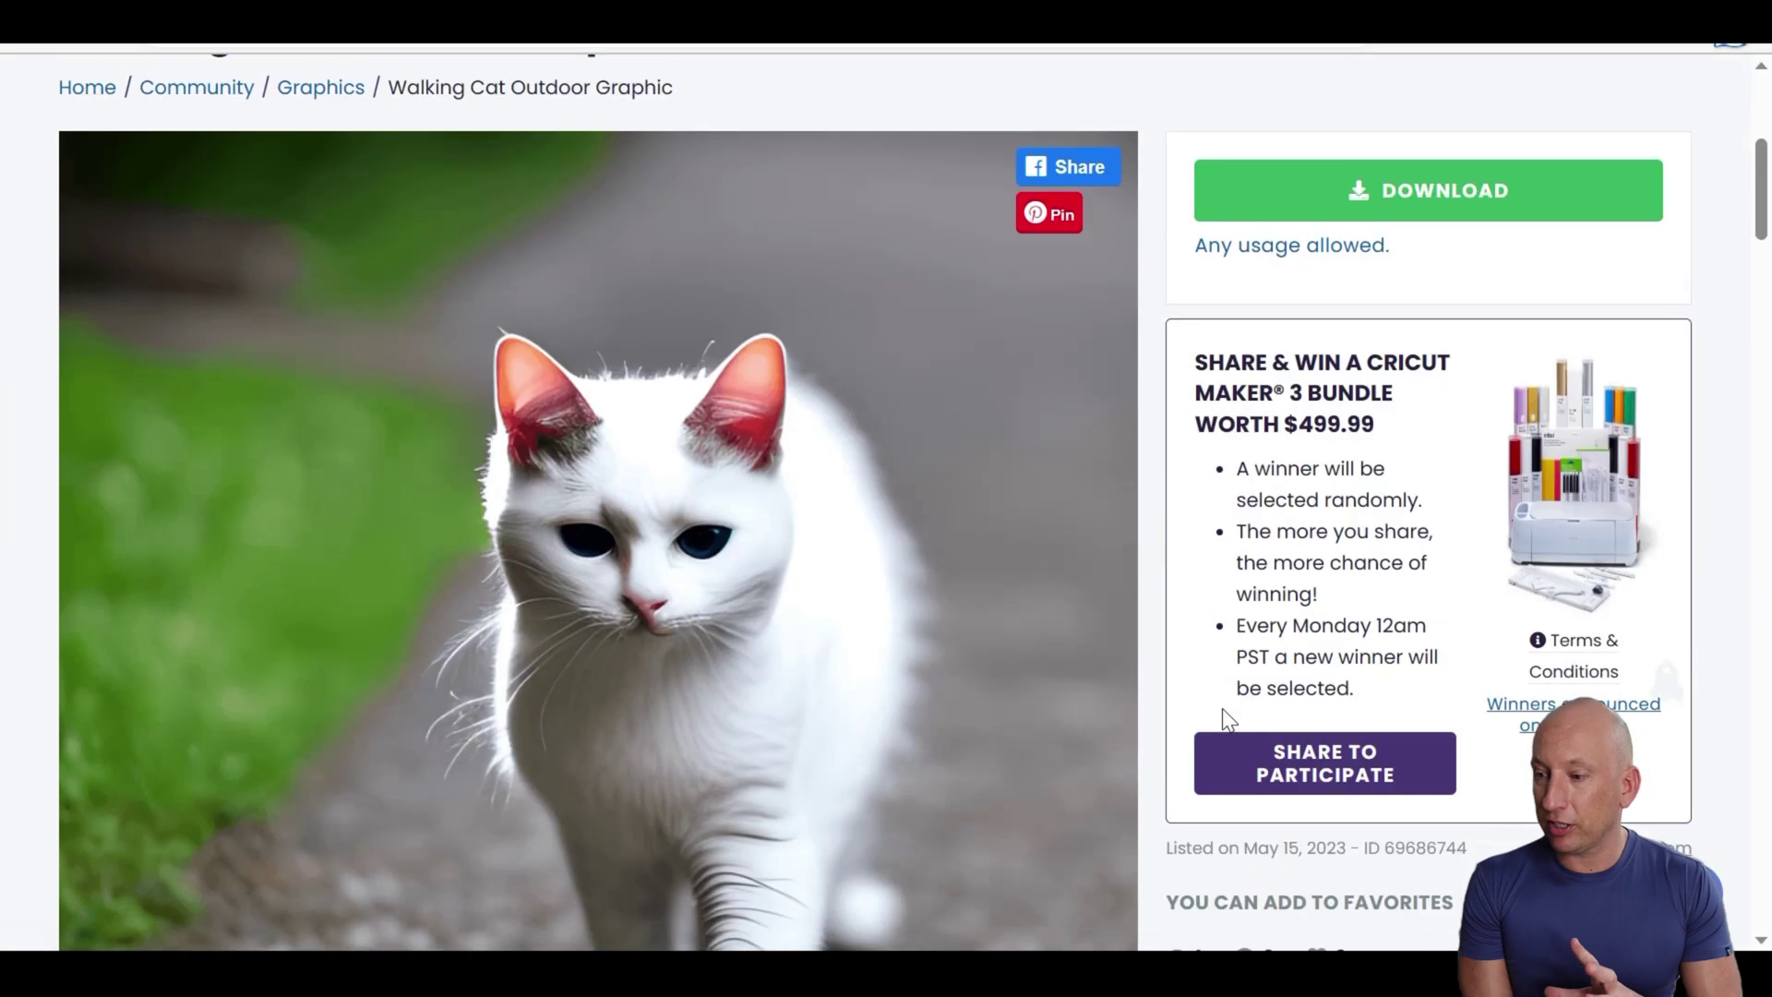
{"action": "scroll", "coordinate": [1072, 490], "scroll_direction": "down", "scroll_amount": 3}
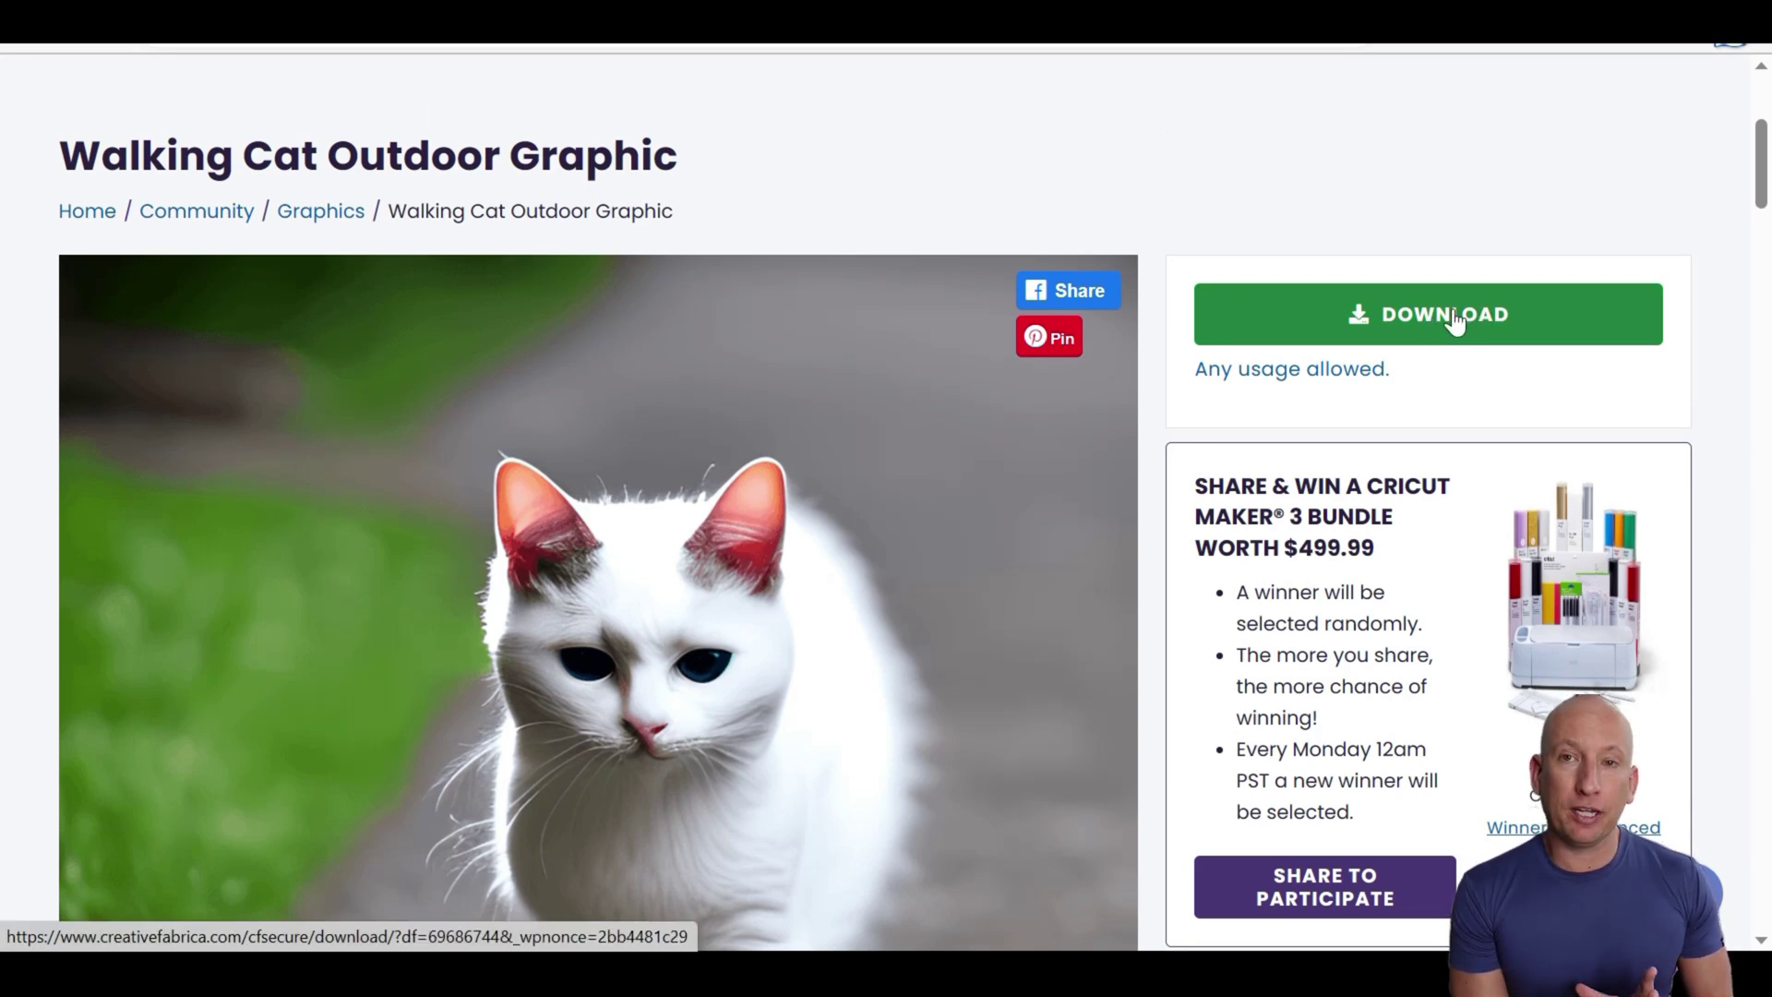
{"action": "left_click", "coordinate": [1442, 319]}
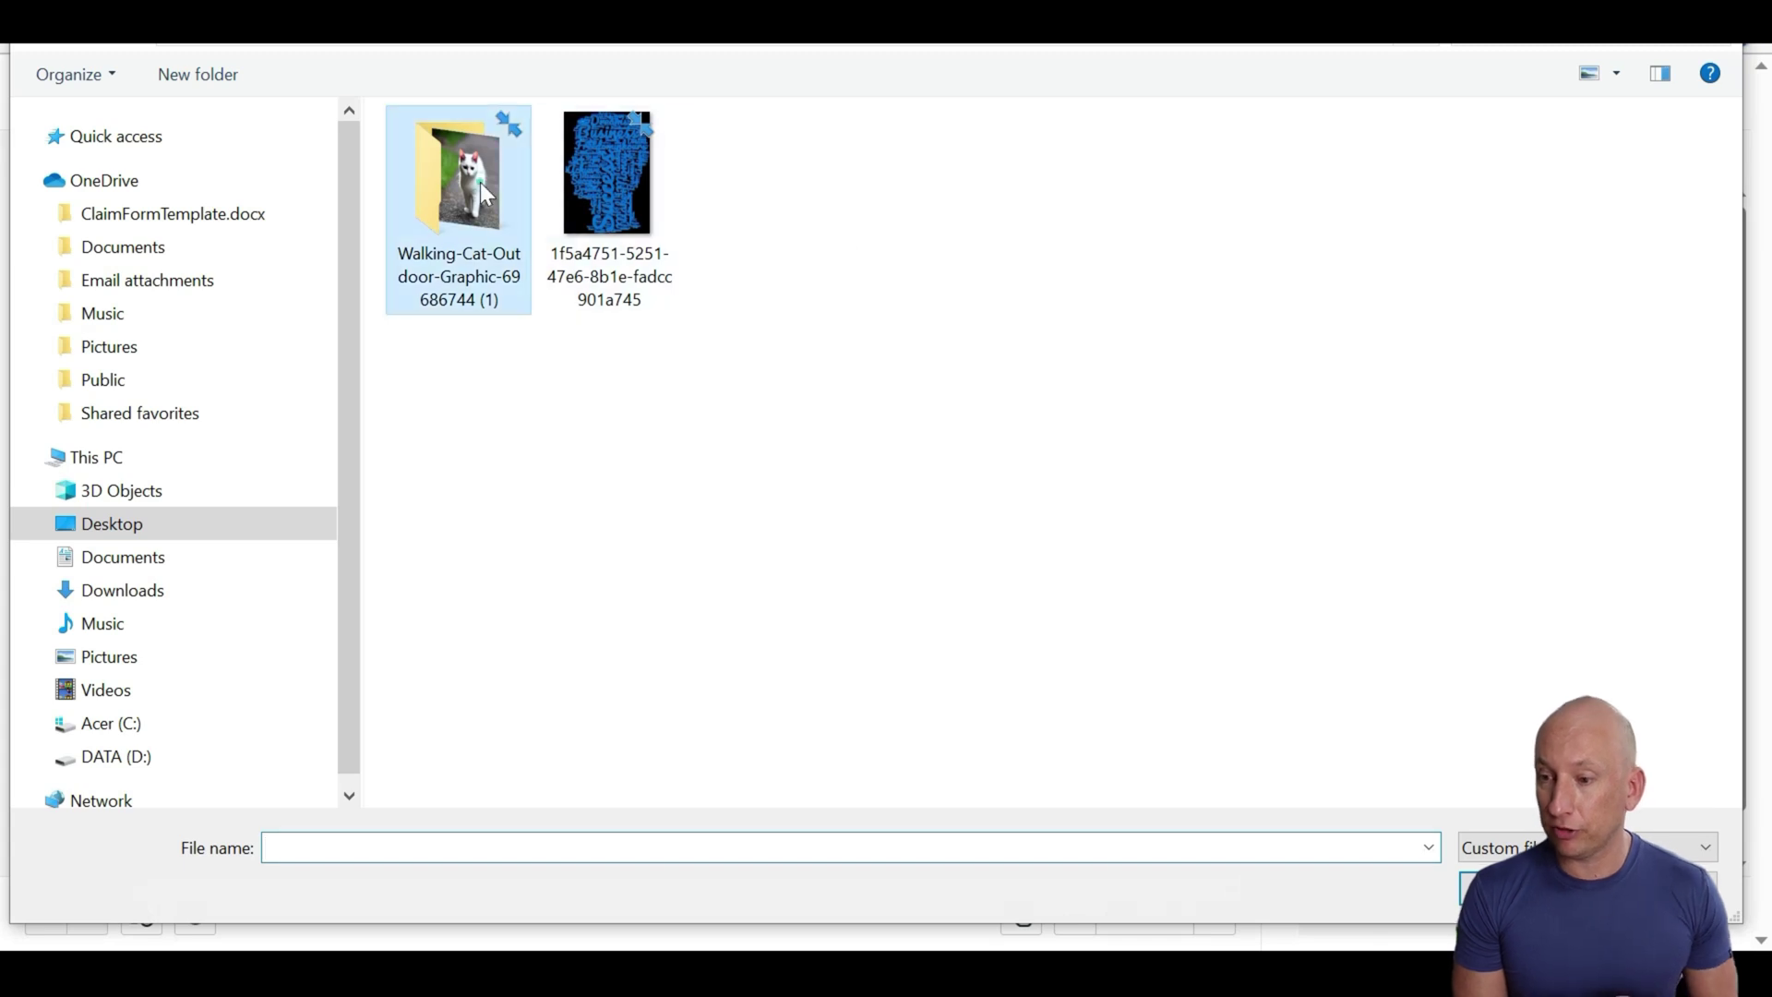
- Upload the Walking-Cat image onto the 24" x 24" framed poster and preview it in the Context 1 room view
{"action": "double_click", "coordinate": [480, 181]}
{"action": "double_click", "coordinate": [480, 181]}
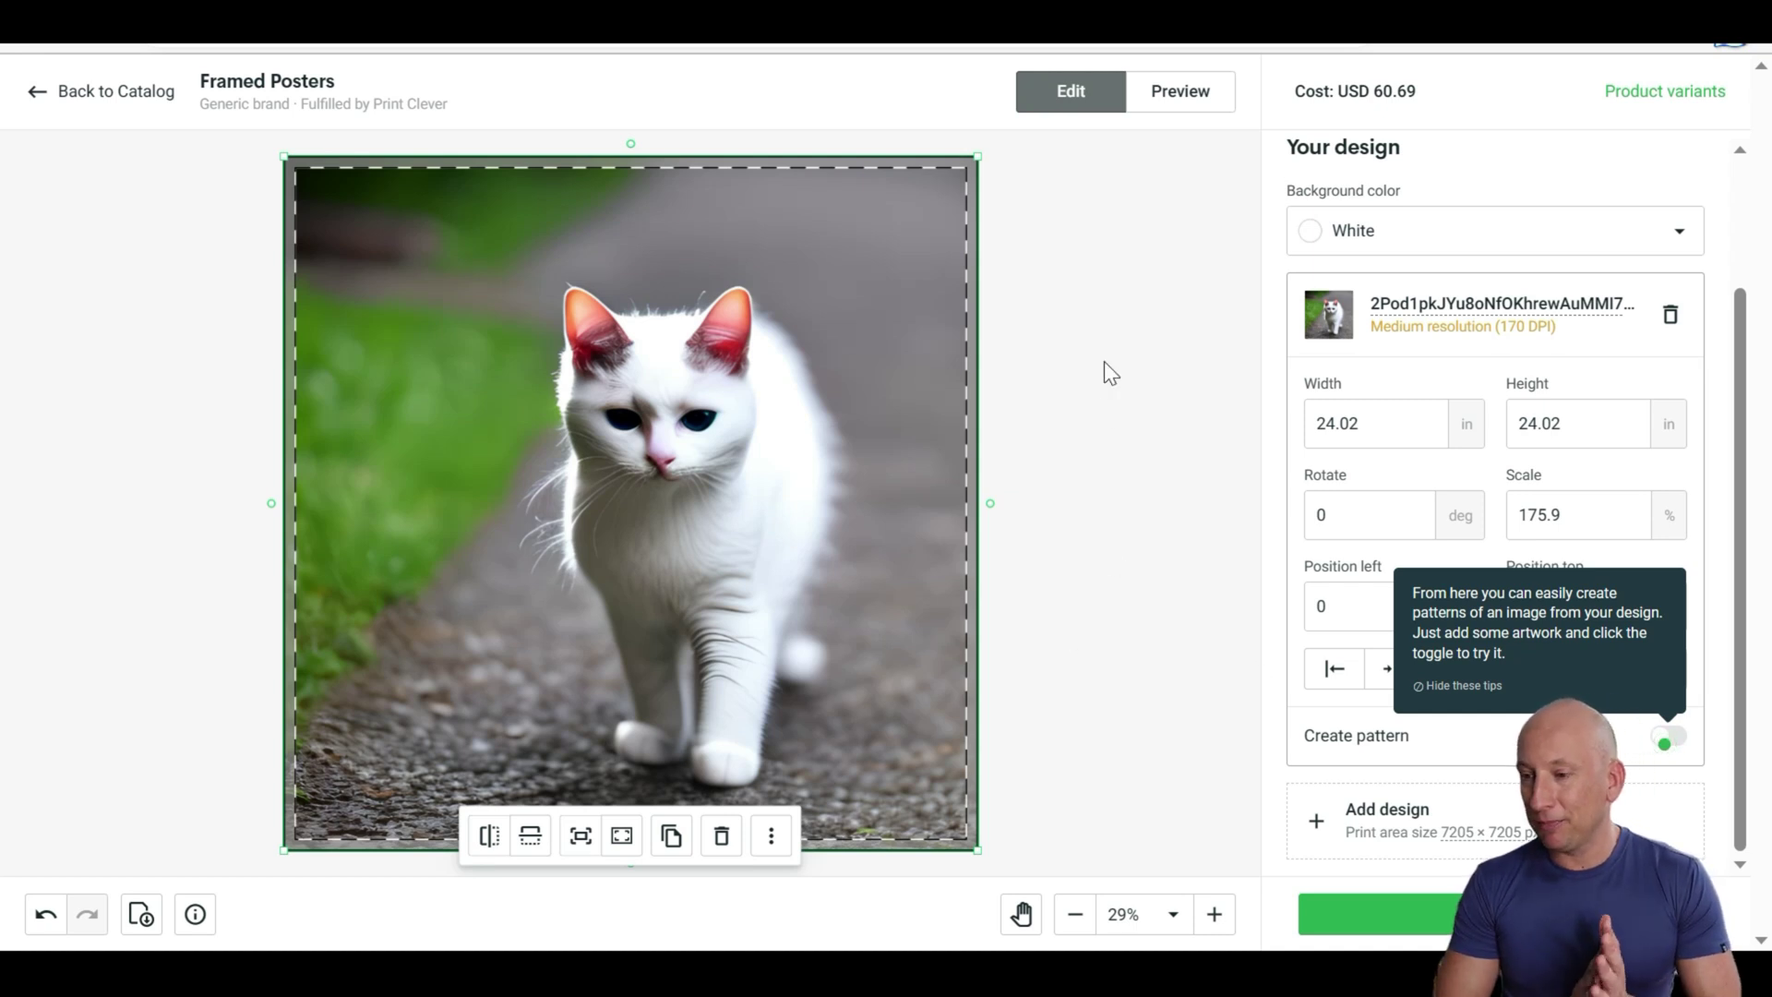
{"action": "left_click", "coordinate": [1160, 89]}
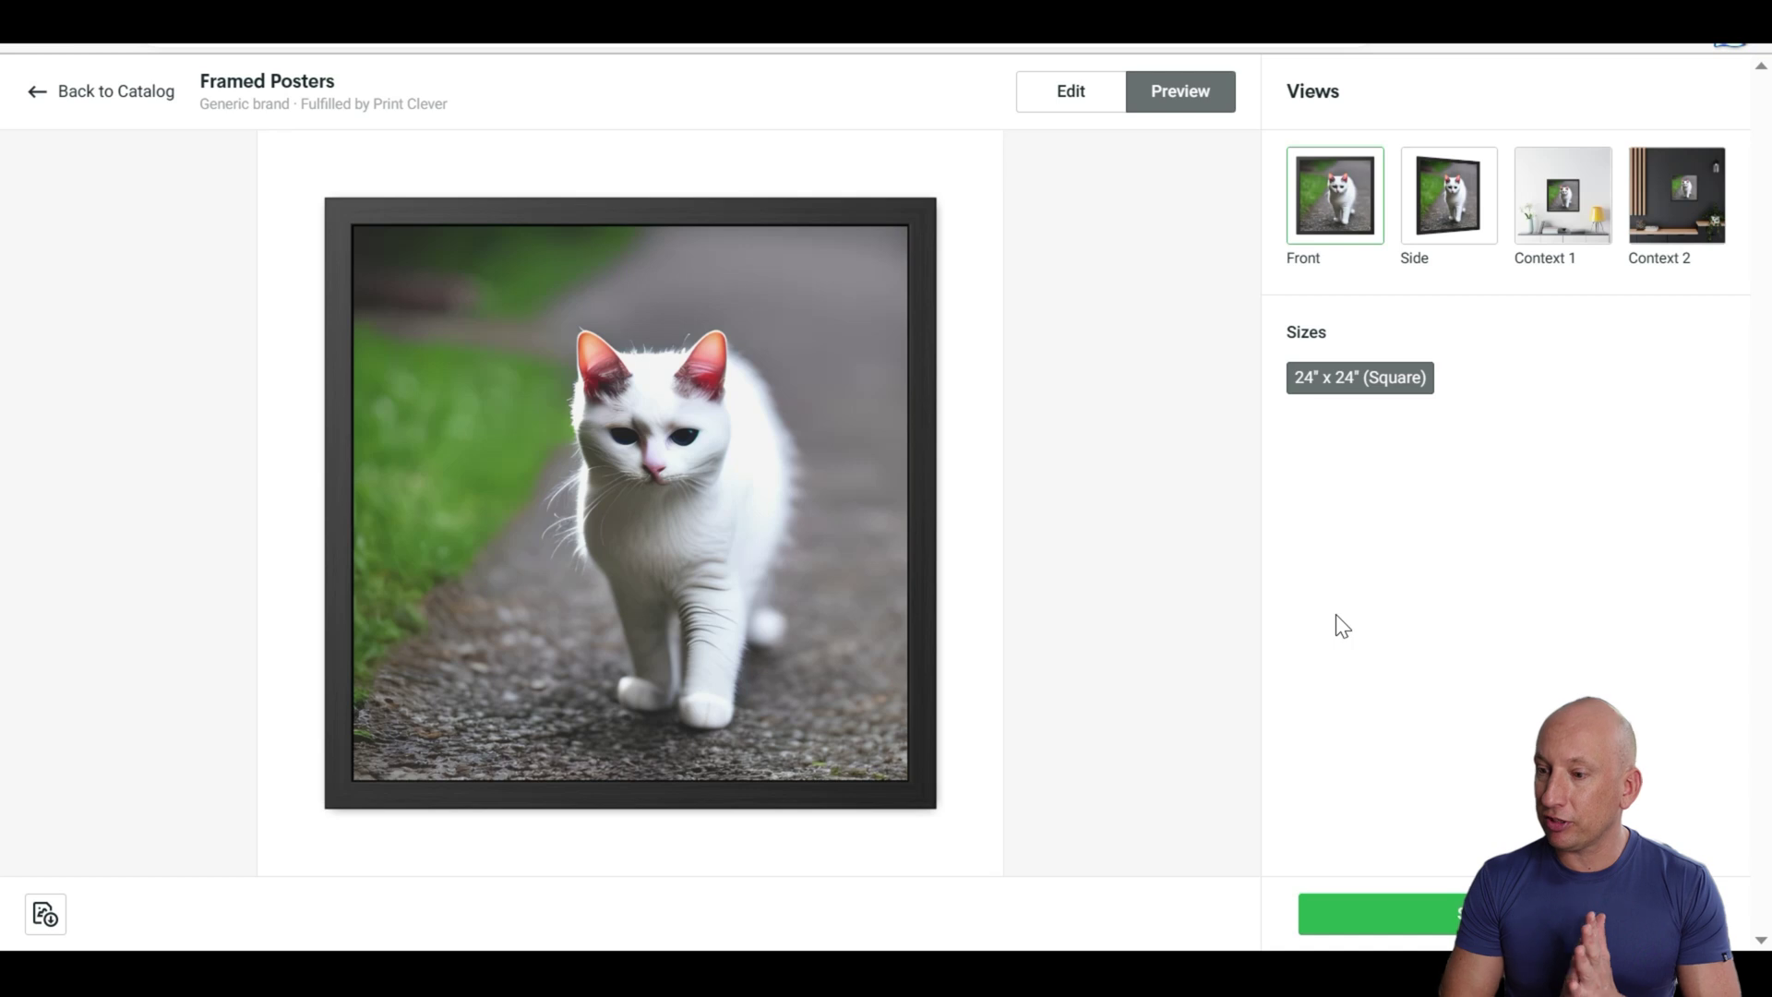
{"action": "left_click", "coordinate": [1556, 192]}
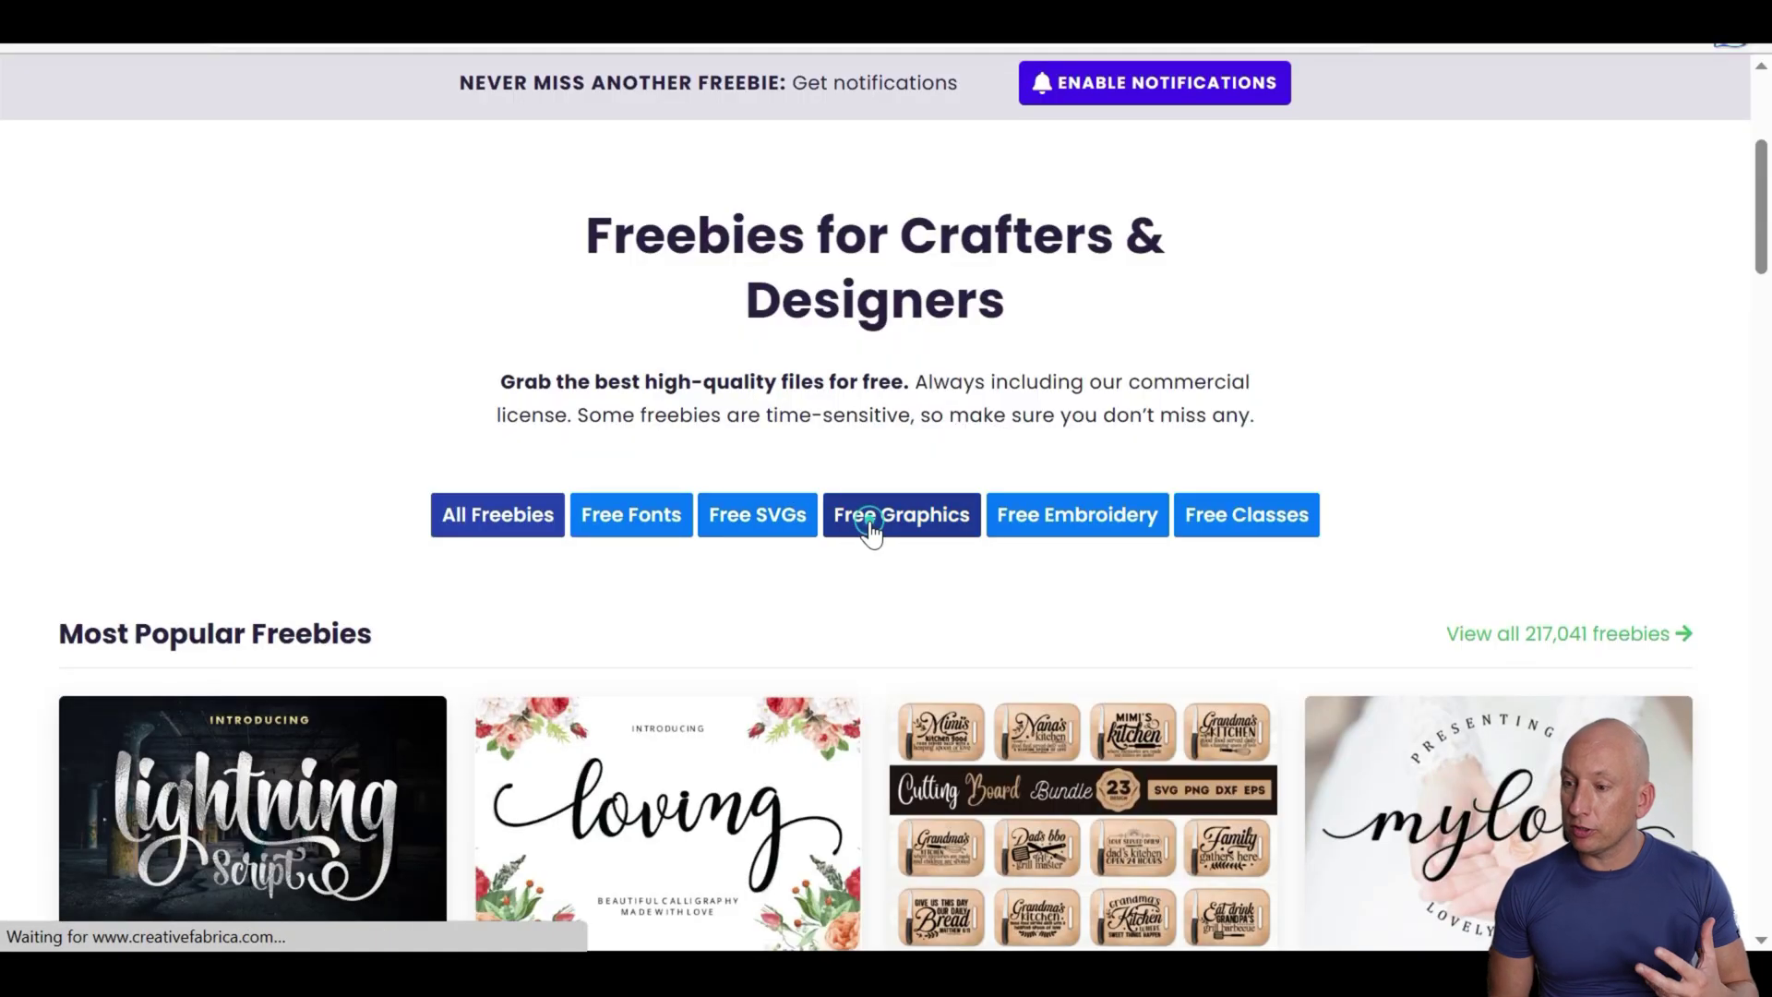
- Scroll the Free Graphics page, then browse the Online Craft Classes and their latest additions
{"action": "scroll", "coordinate": [842, 652], "scroll_direction": "down", "scroll_amount": 9}
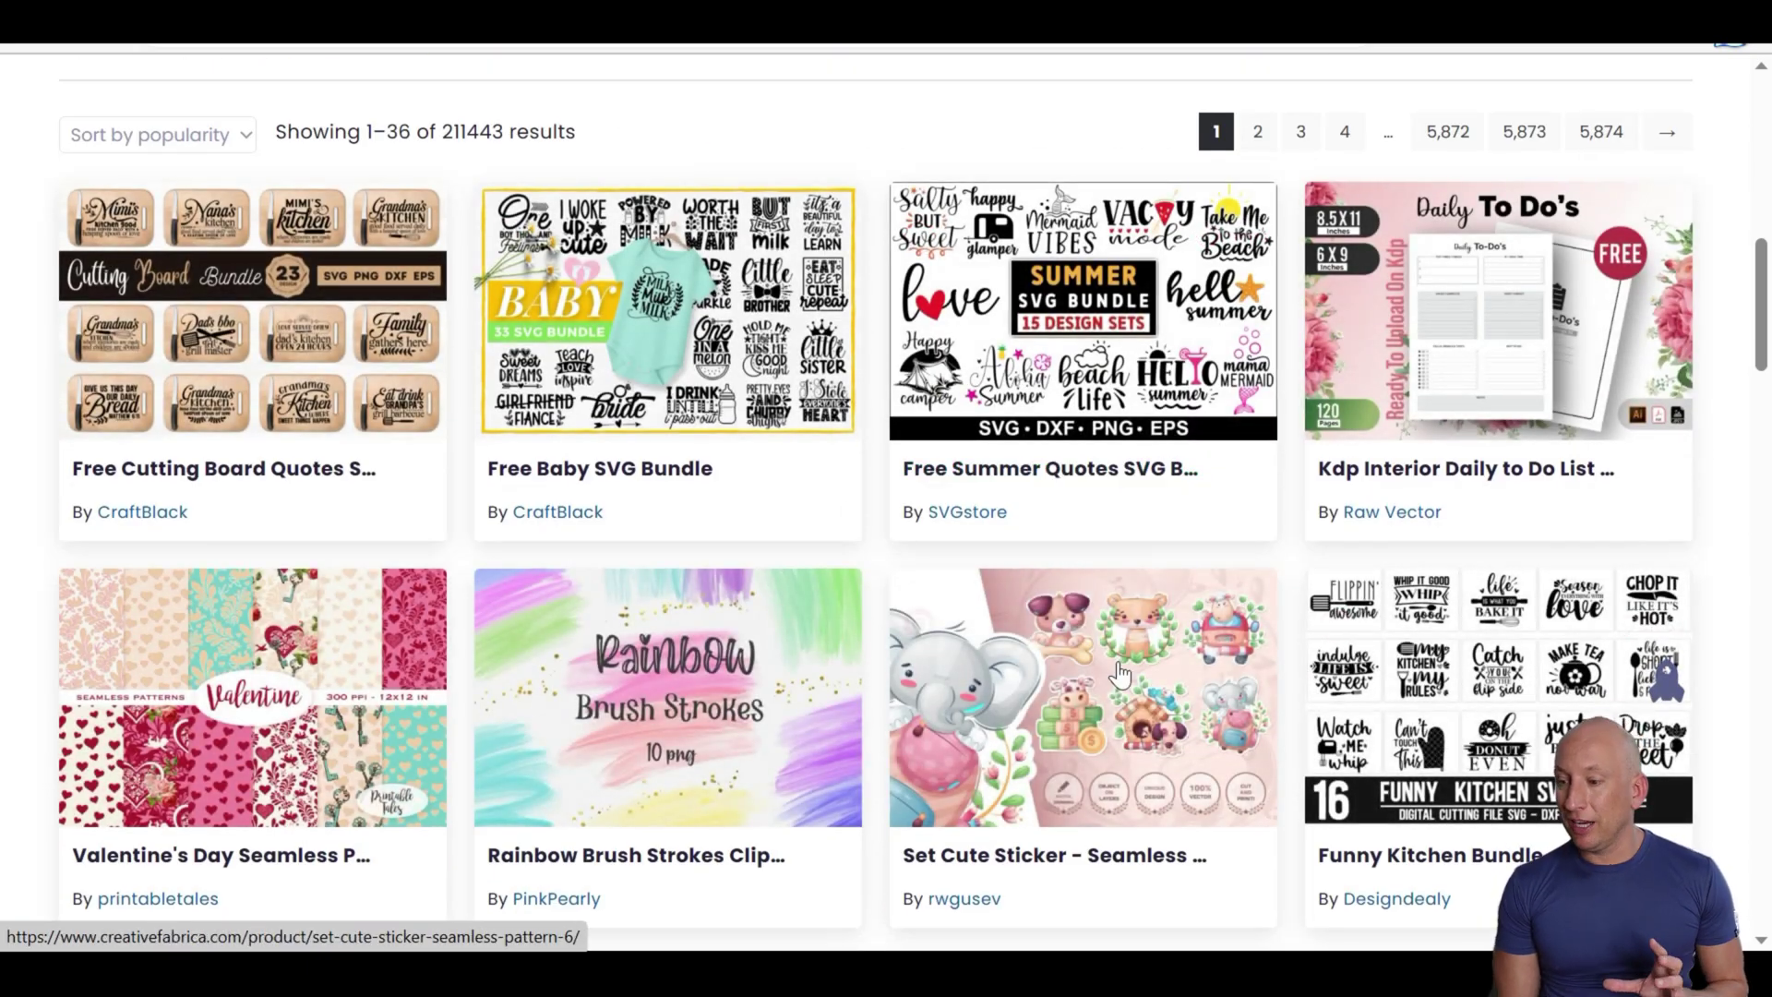
{"action": "scroll", "coordinate": [1045, 680], "scroll_direction": "up", "scroll_amount": 9}
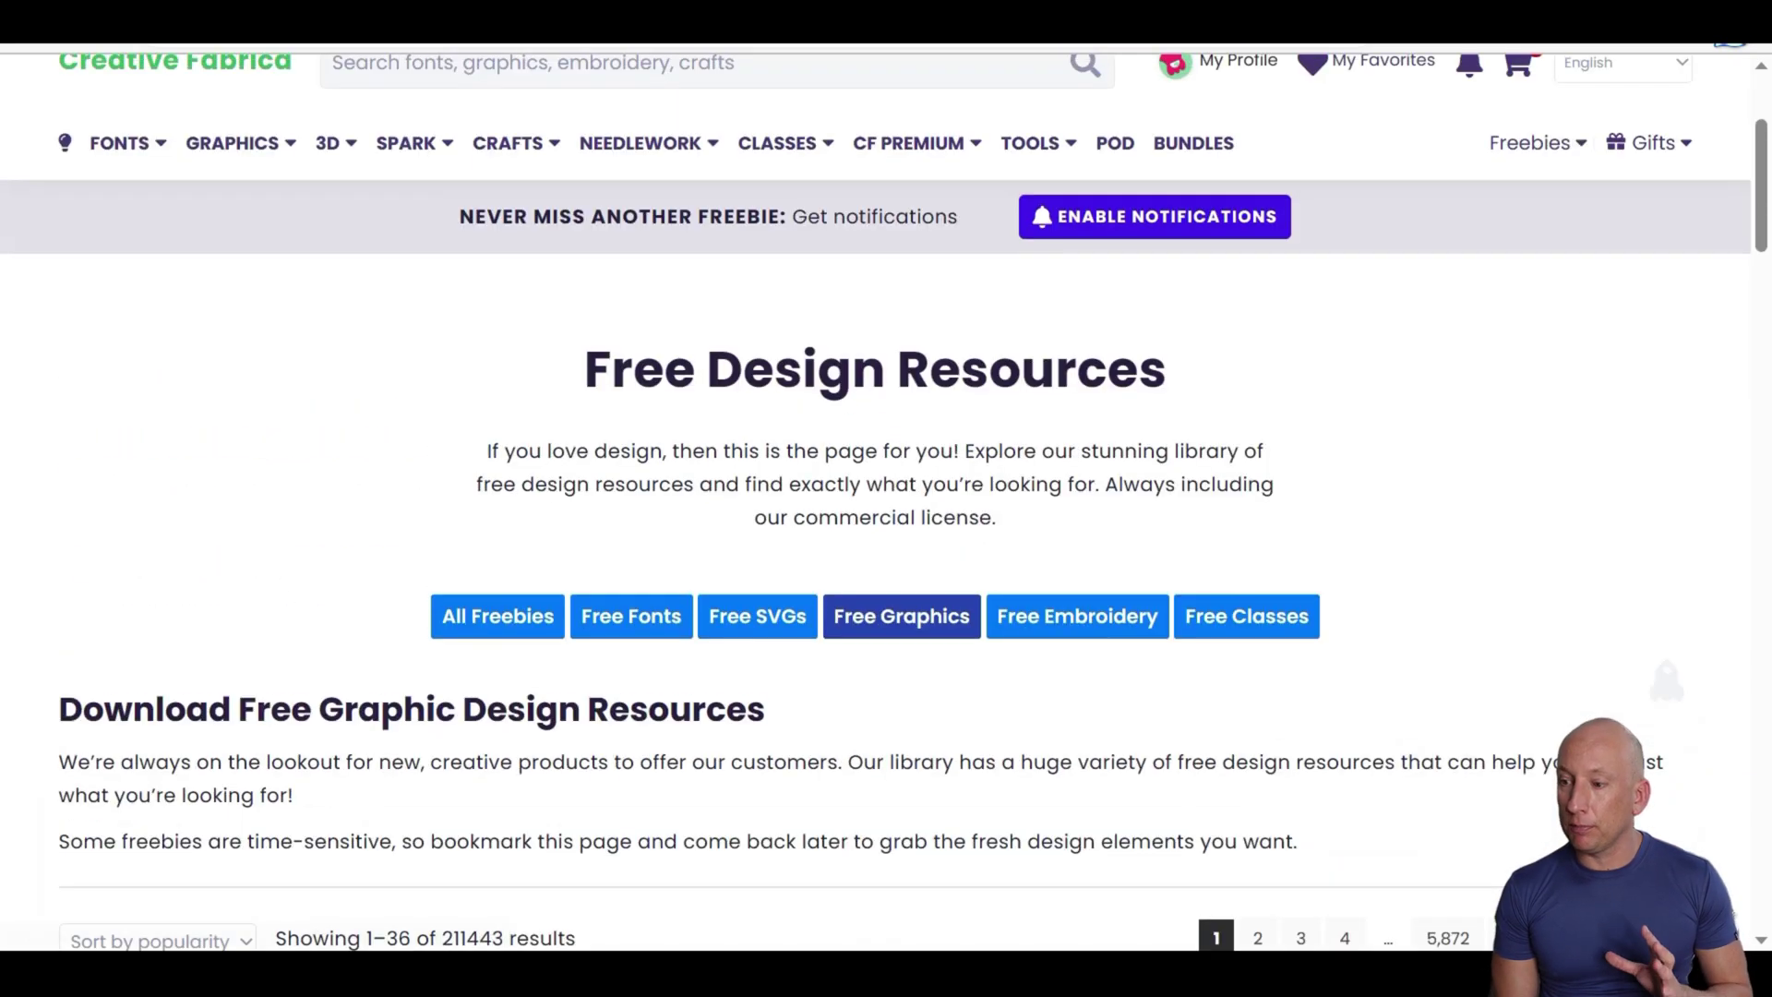
{"action": "mouse_move", "coordinate": [785, 145]}
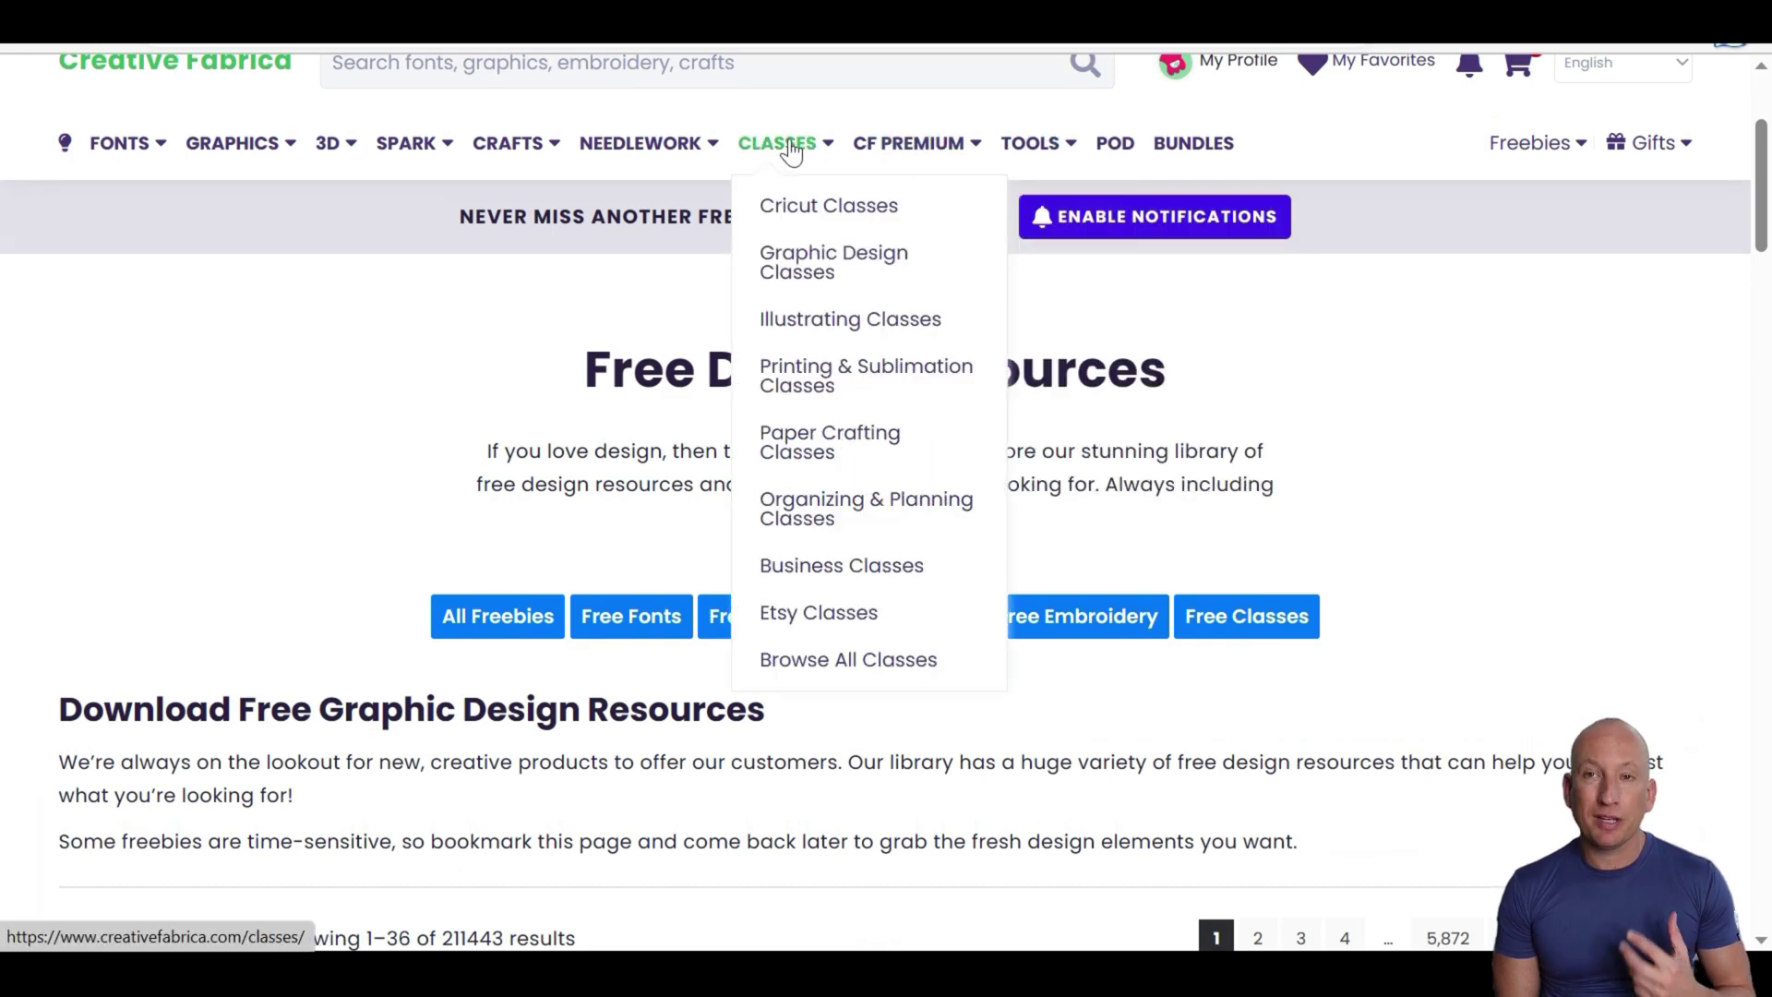
{"action": "left_click", "coordinate": [784, 146]}
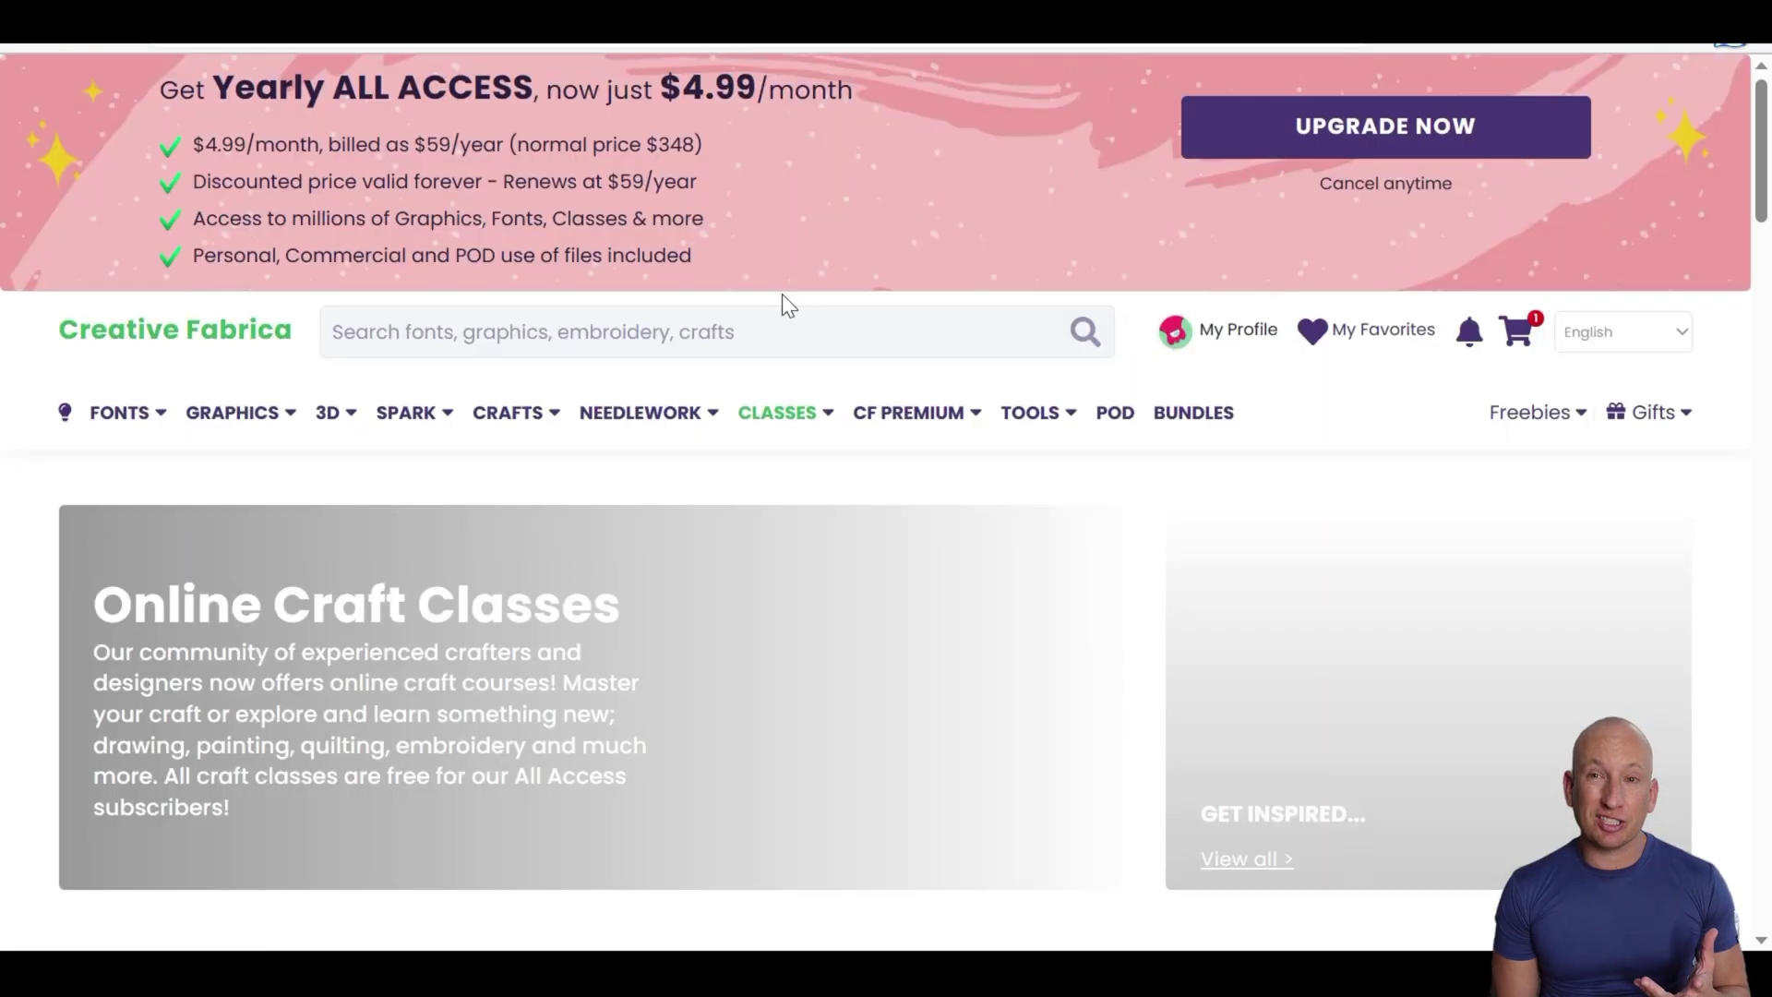
{"action": "scroll", "coordinate": [806, 327], "scroll_direction": "down", "scroll_amount": 4}
{"action": "scroll", "coordinate": [806, 327], "scroll_direction": "down", "scroll_amount": 9}
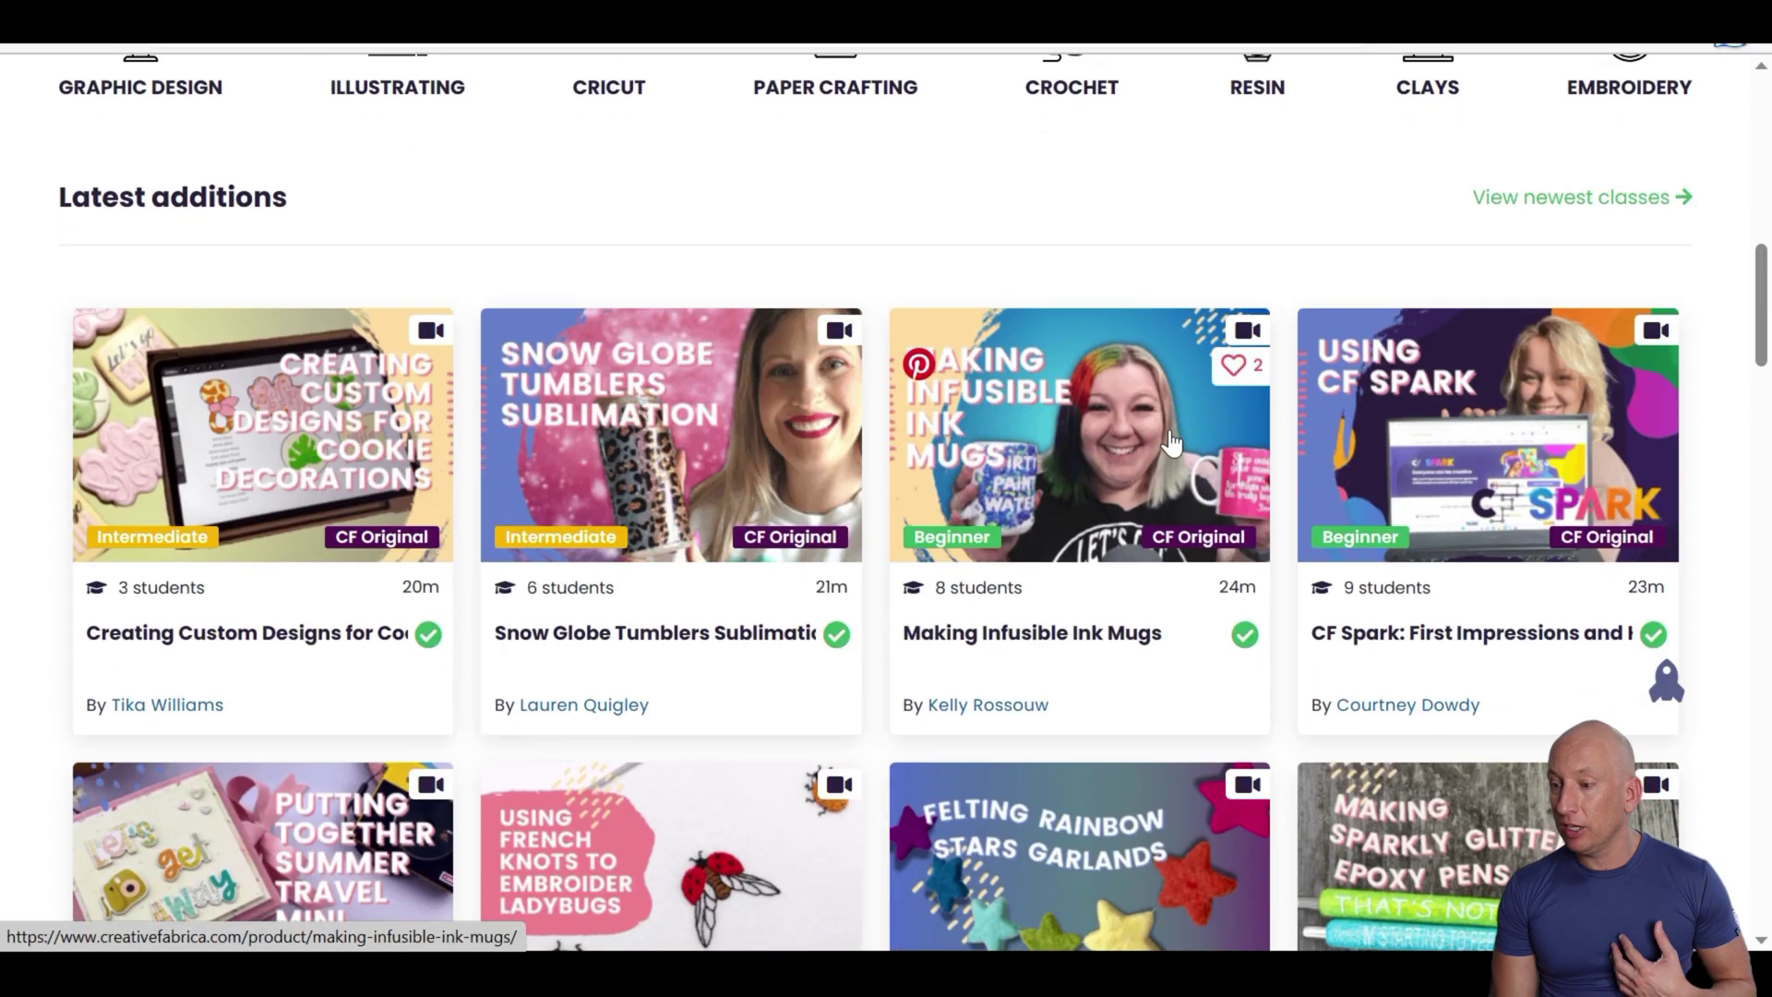
{"action": "scroll", "coordinate": [1606, 469], "scroll_direction": "down", "scroll_amount": 4}
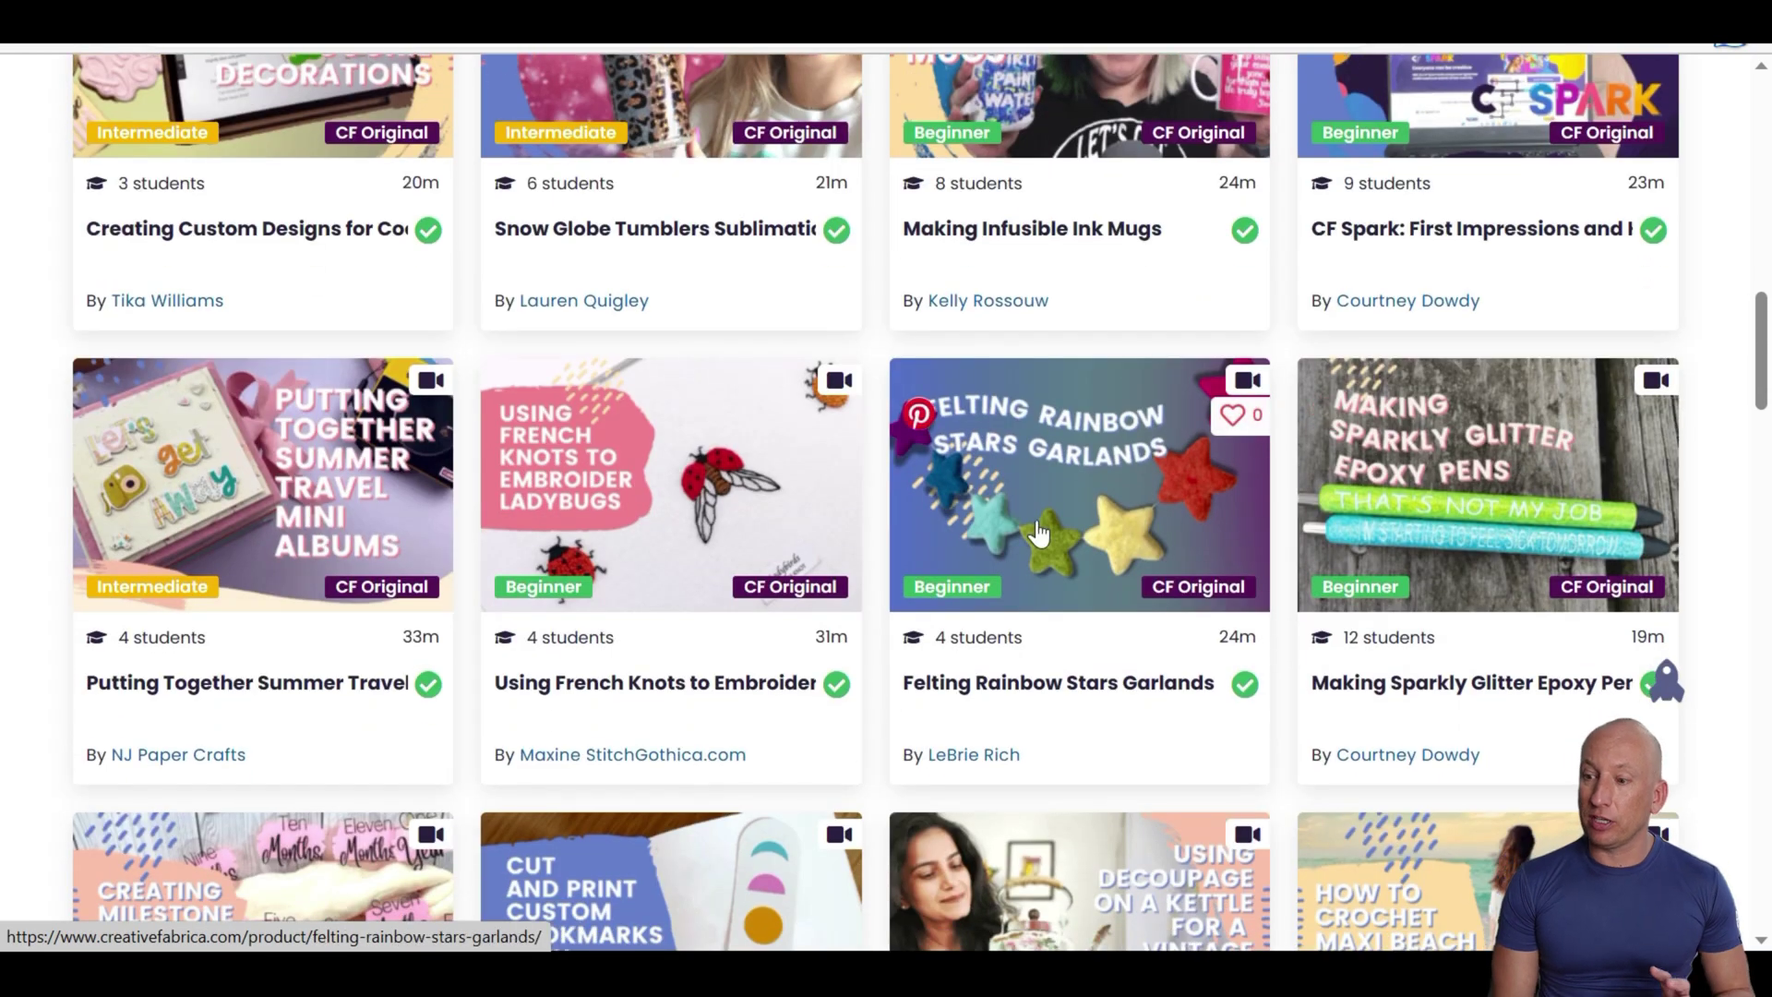
{"action": "scroll", "coordinate": [582, 720], "scroll_direction": "up", "scroll_amount": 14}
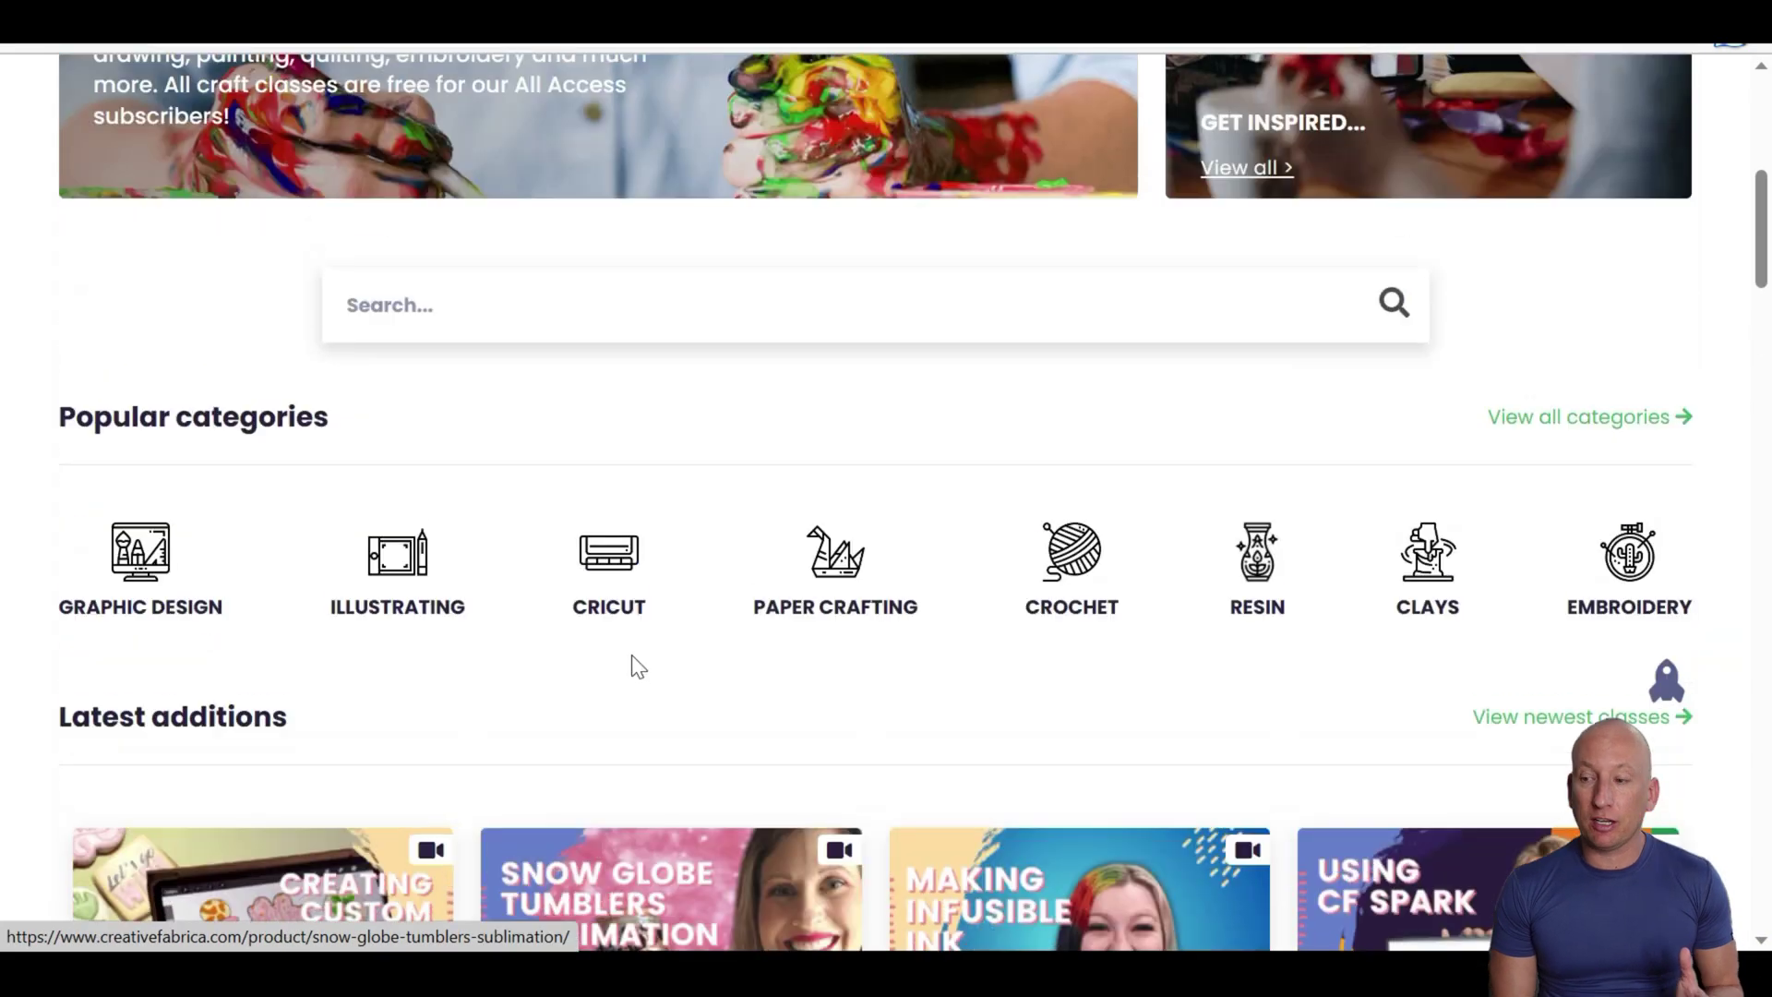
{"action": "scroll", "coordinate": [578, 644], "scroll_direction": "up", "scroll_amount": 3}
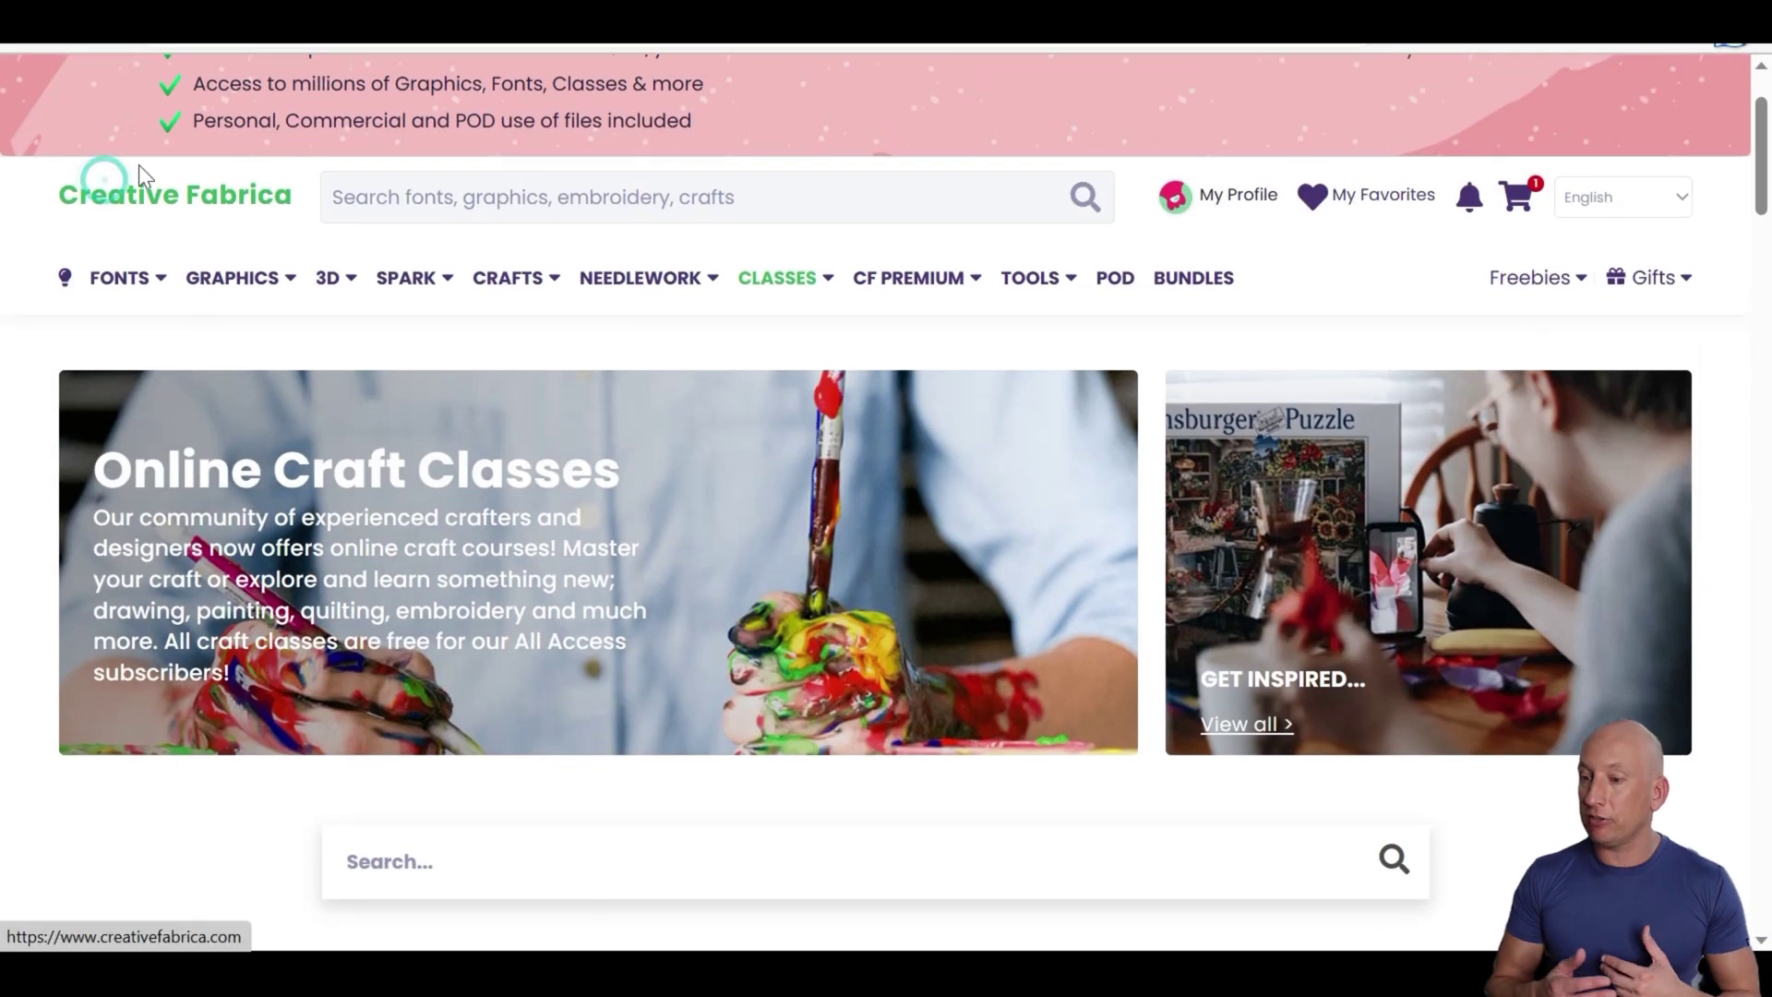
- Return to the Creative Fabrica homepage and scroll down it
{"action": "left_click", "coordinate": [139, 190]}
{"action": "scroll", "coordinate": [323, 554], "scroll_direction": "down", "scroll_amount": 3}
{"action": "mouse_move", "coordinate": [277, 151]}
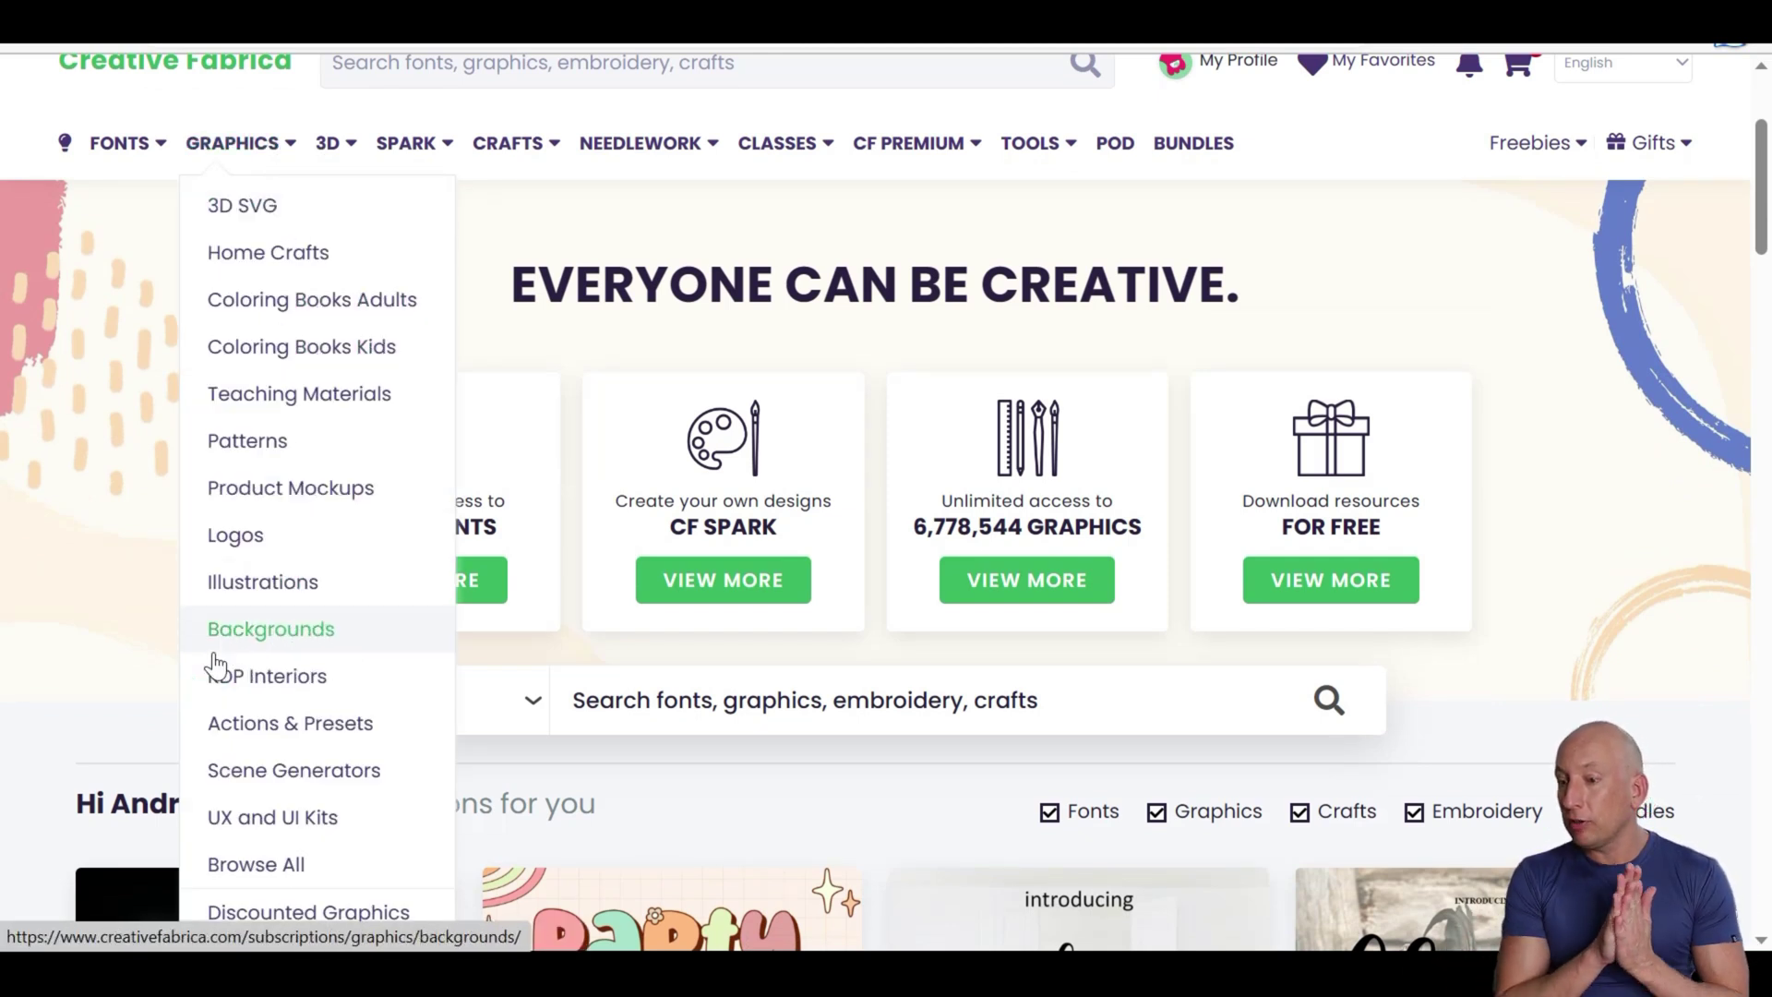
- From KDP Interiors graphics, open and scroll through the '1500+ Coloring Book Niches 2023 for KDP' product
{"action": "left_click", "coordinate": [266, 684]}
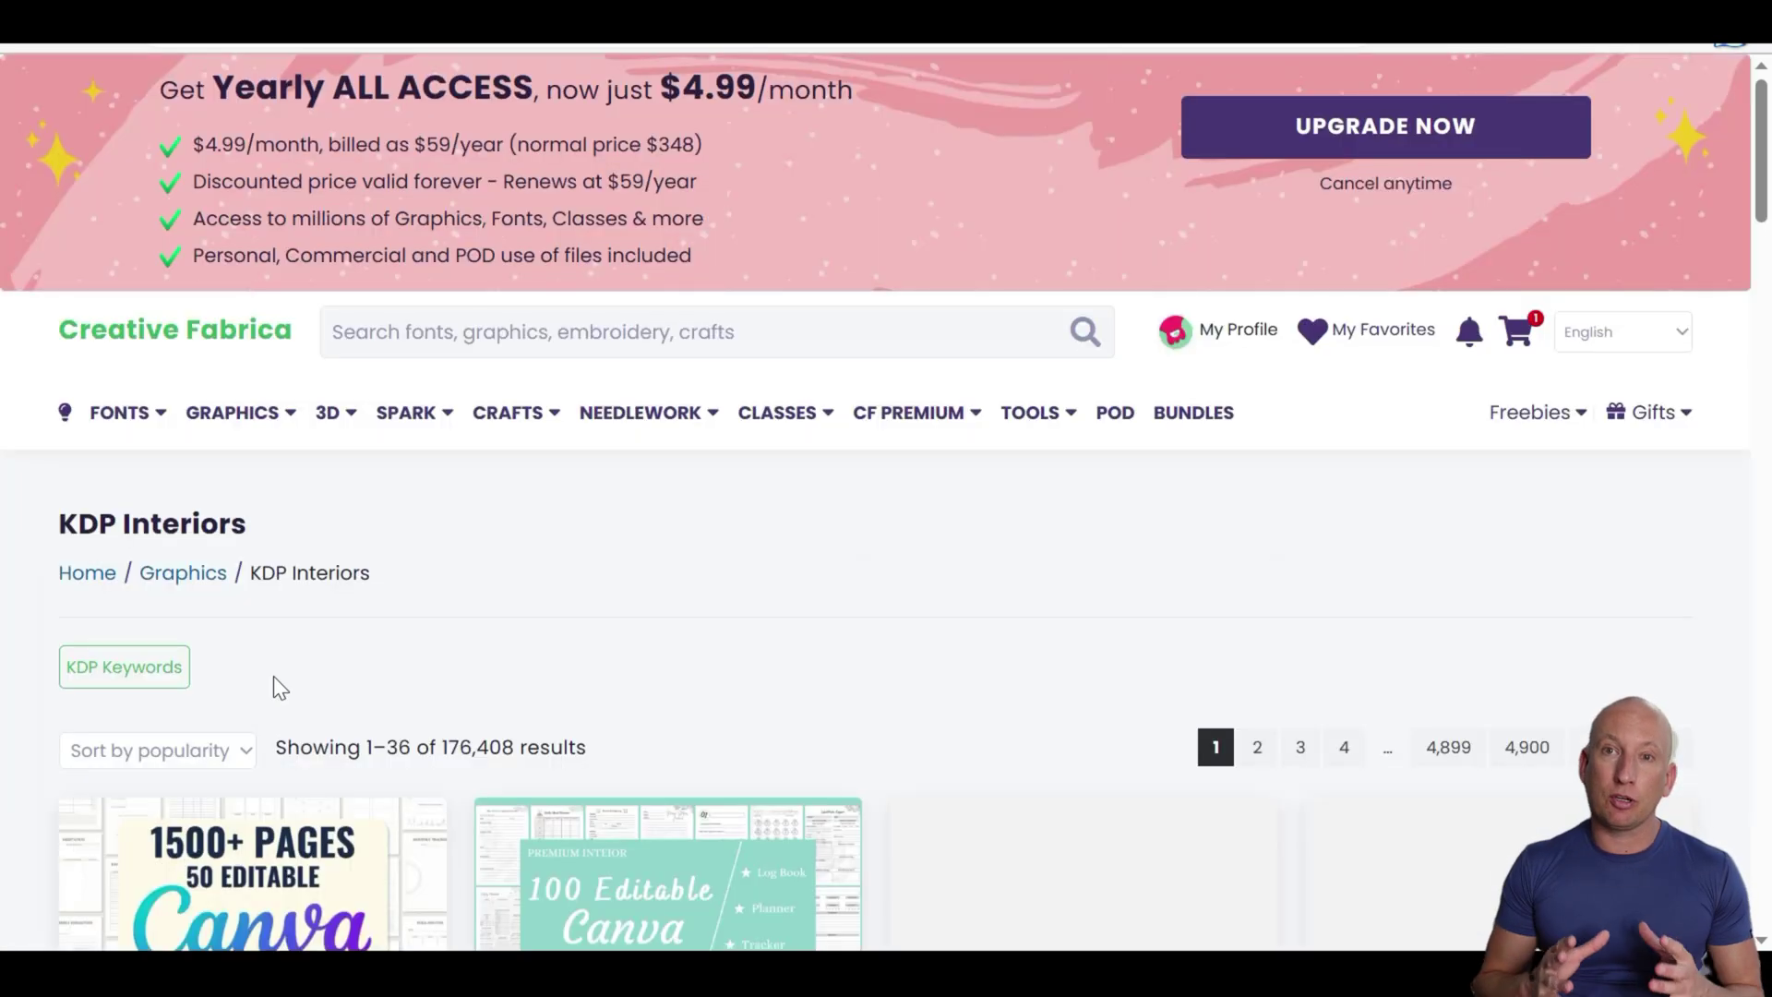
{"action": "scroll", "coordinate": [274, 675], "scroll_direction": "down", "scroll_amount": 4}
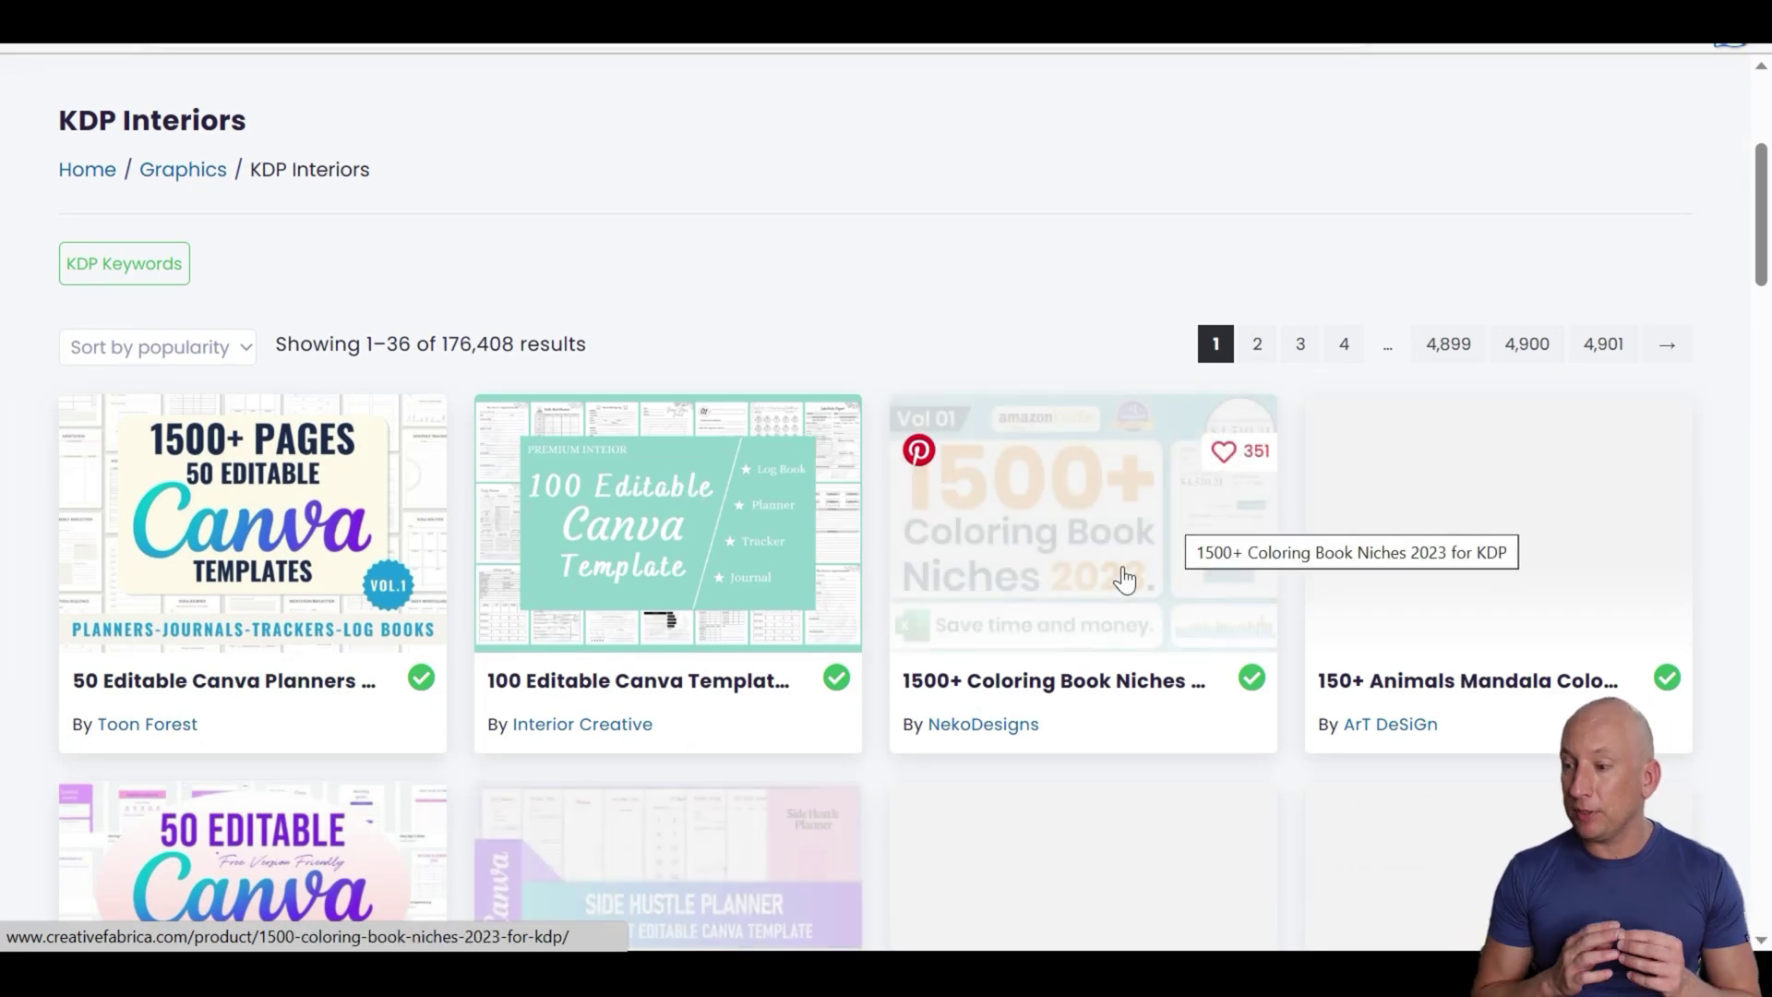
{"action": "left_click", "coordinate": [1064, 576]}
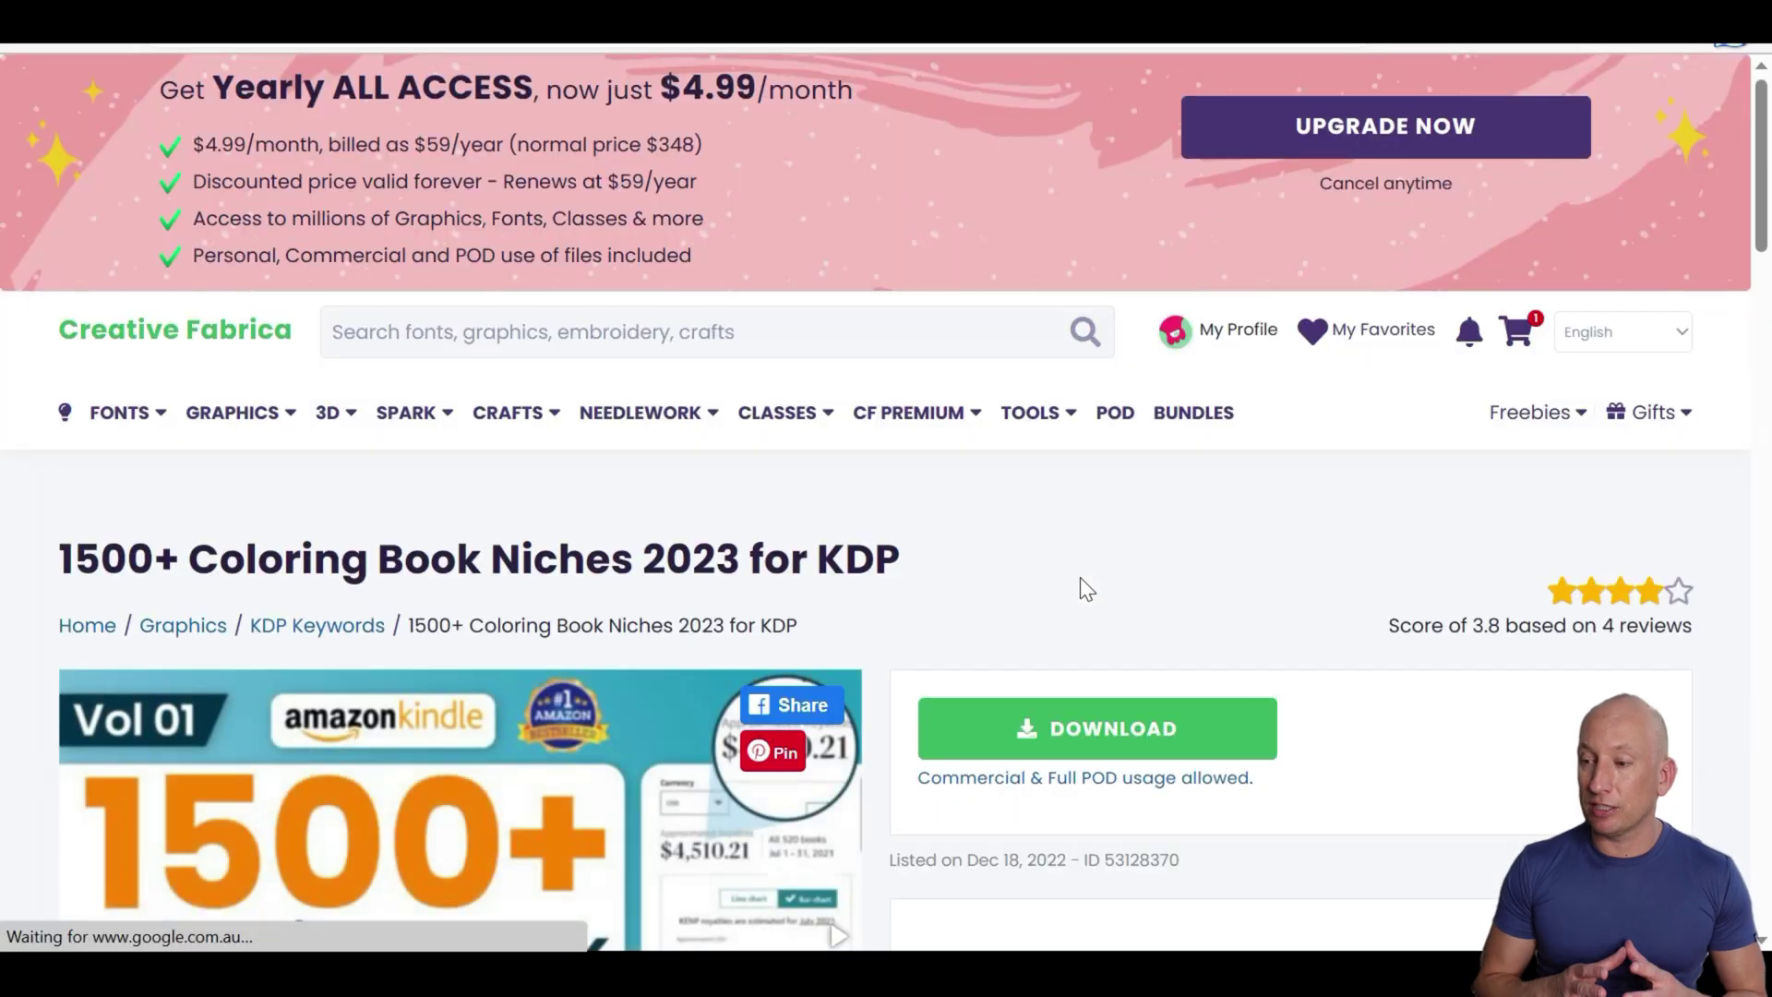
{"action": "scroll", "coordinate": [1144, 535], "scroll_direction": "down", "scroll_amount": 3}
{"action": "scroll", "coordinate": [1149, 540], "scroll_direction": "down", "scroll_amount": 3}
{"action": "scroll", "coordinate": [1162, 529], "scroll_direction": "down", "scroll_amount": 6}
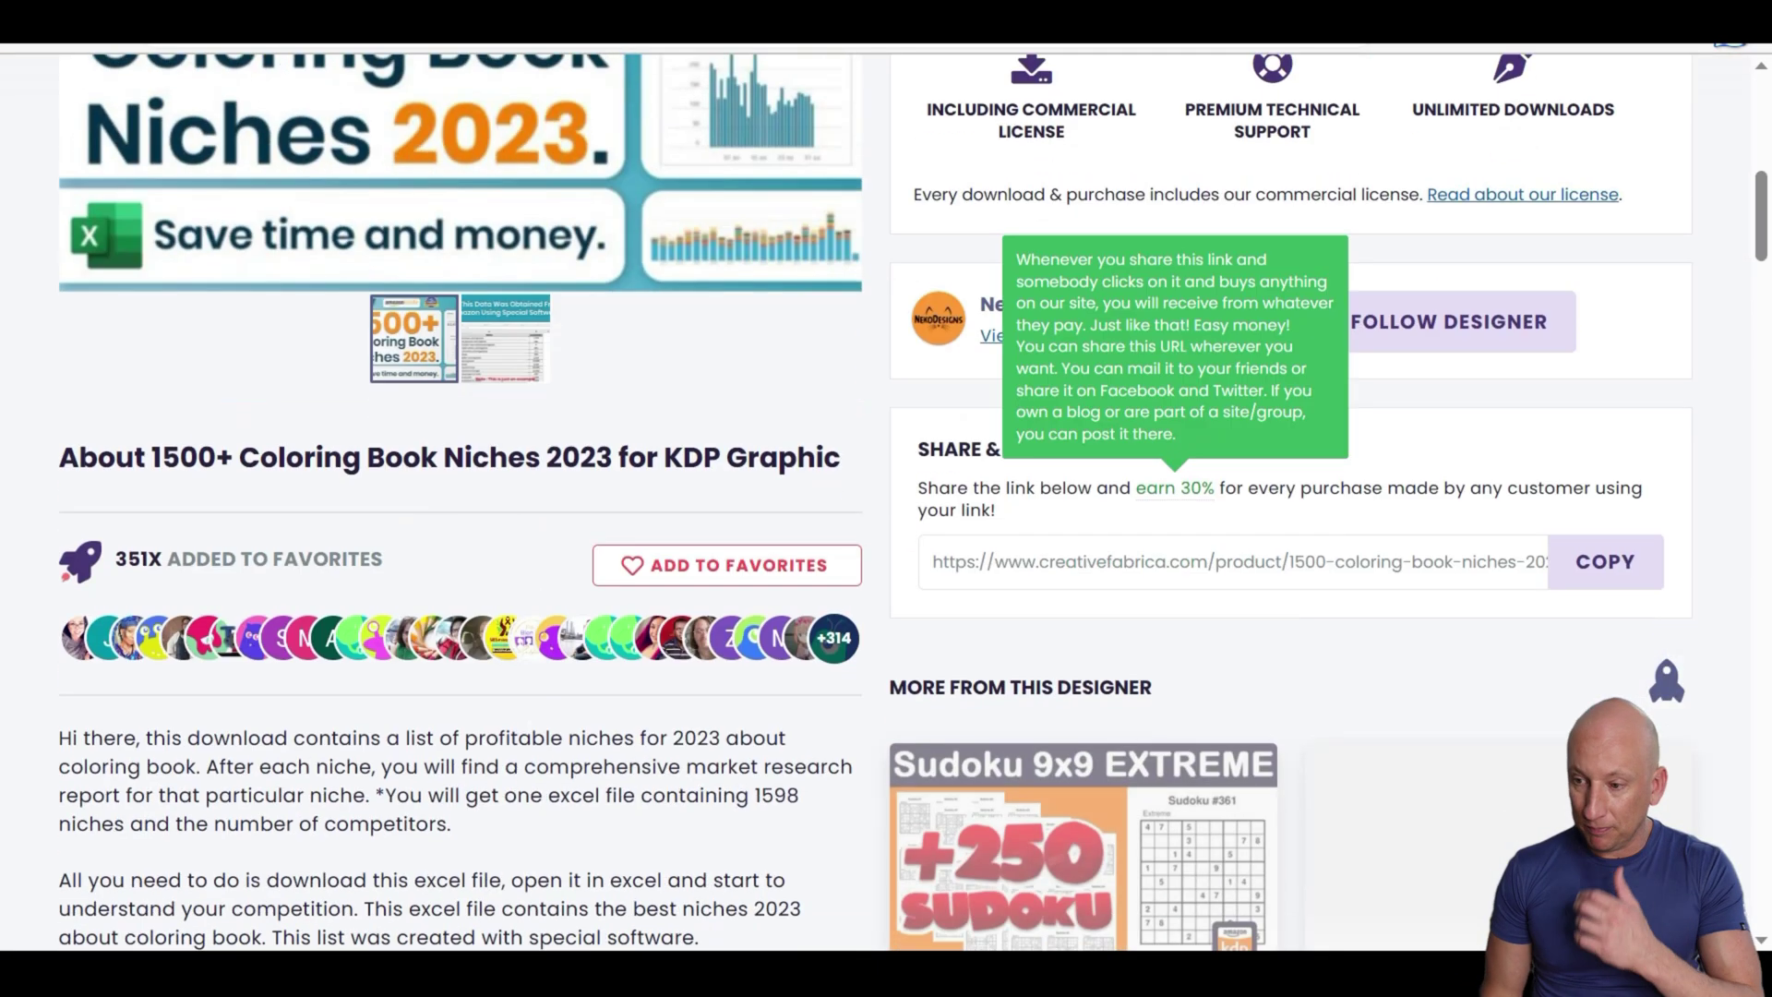
{"action": "scroll", "coordinate": [1177, 533], "scroll_direction": "down", "scroll_amount": 1}
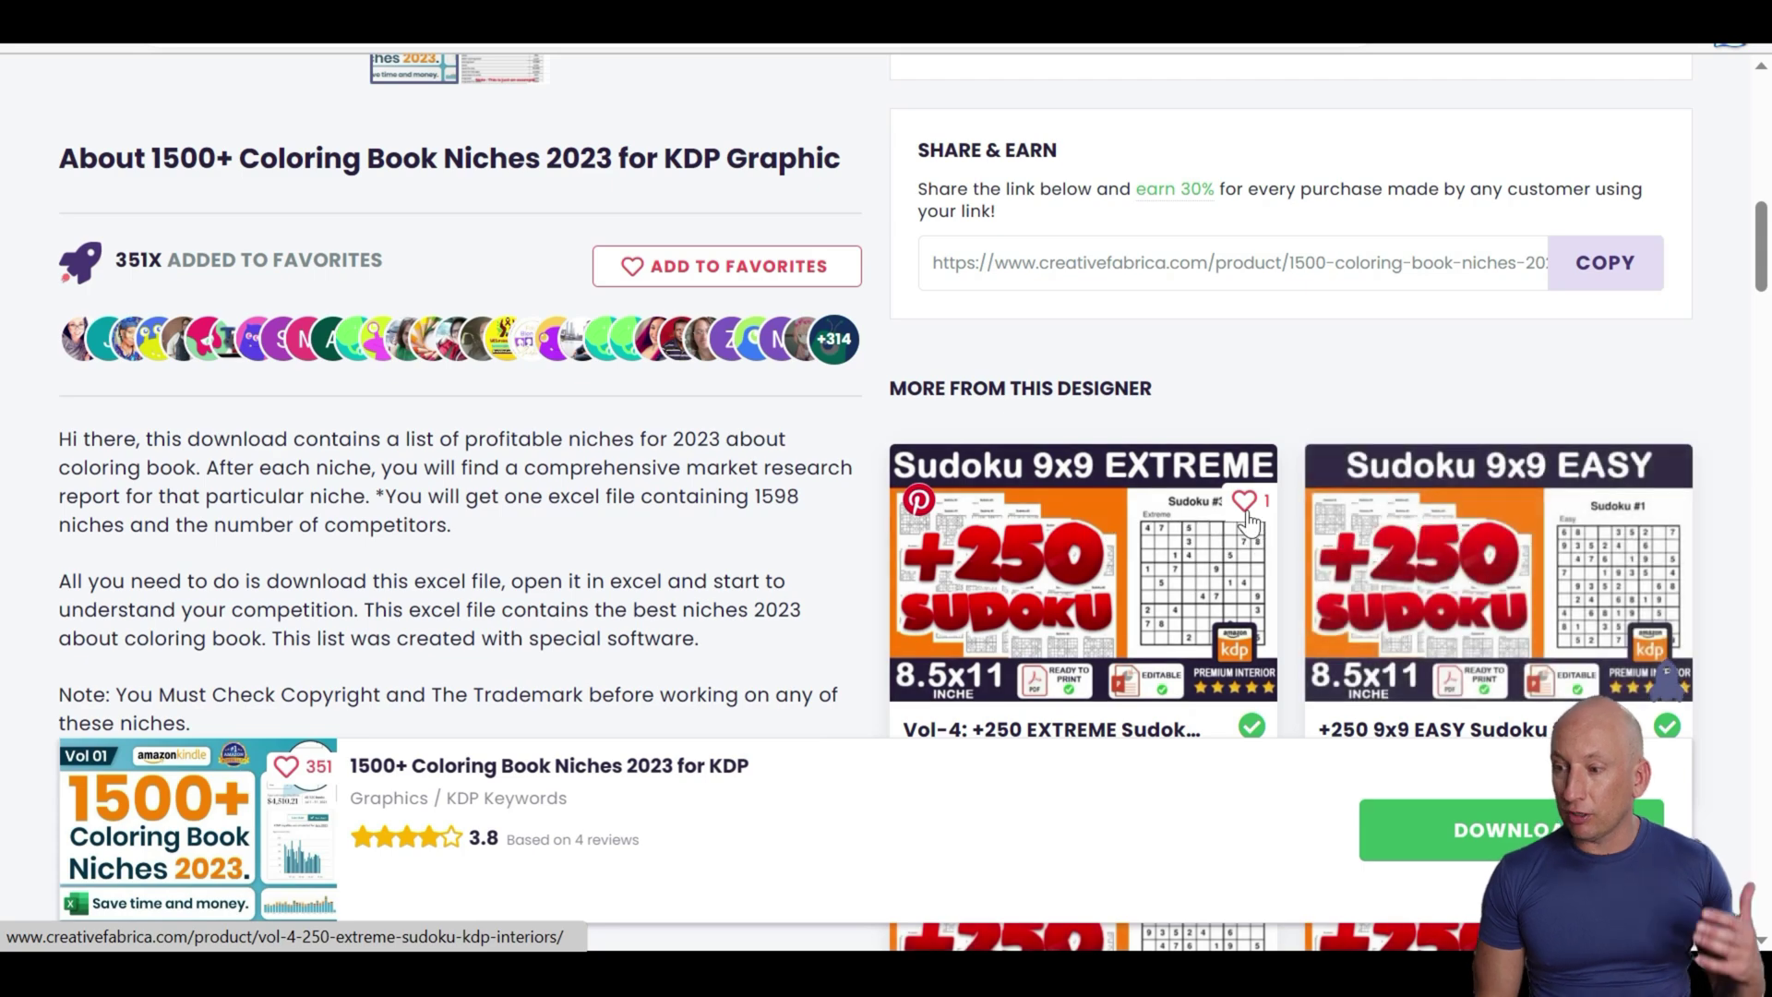
{"action": "scroll", "coordinate": [801, 502], "scroll_direction": "down", "scroll_amount": 6}
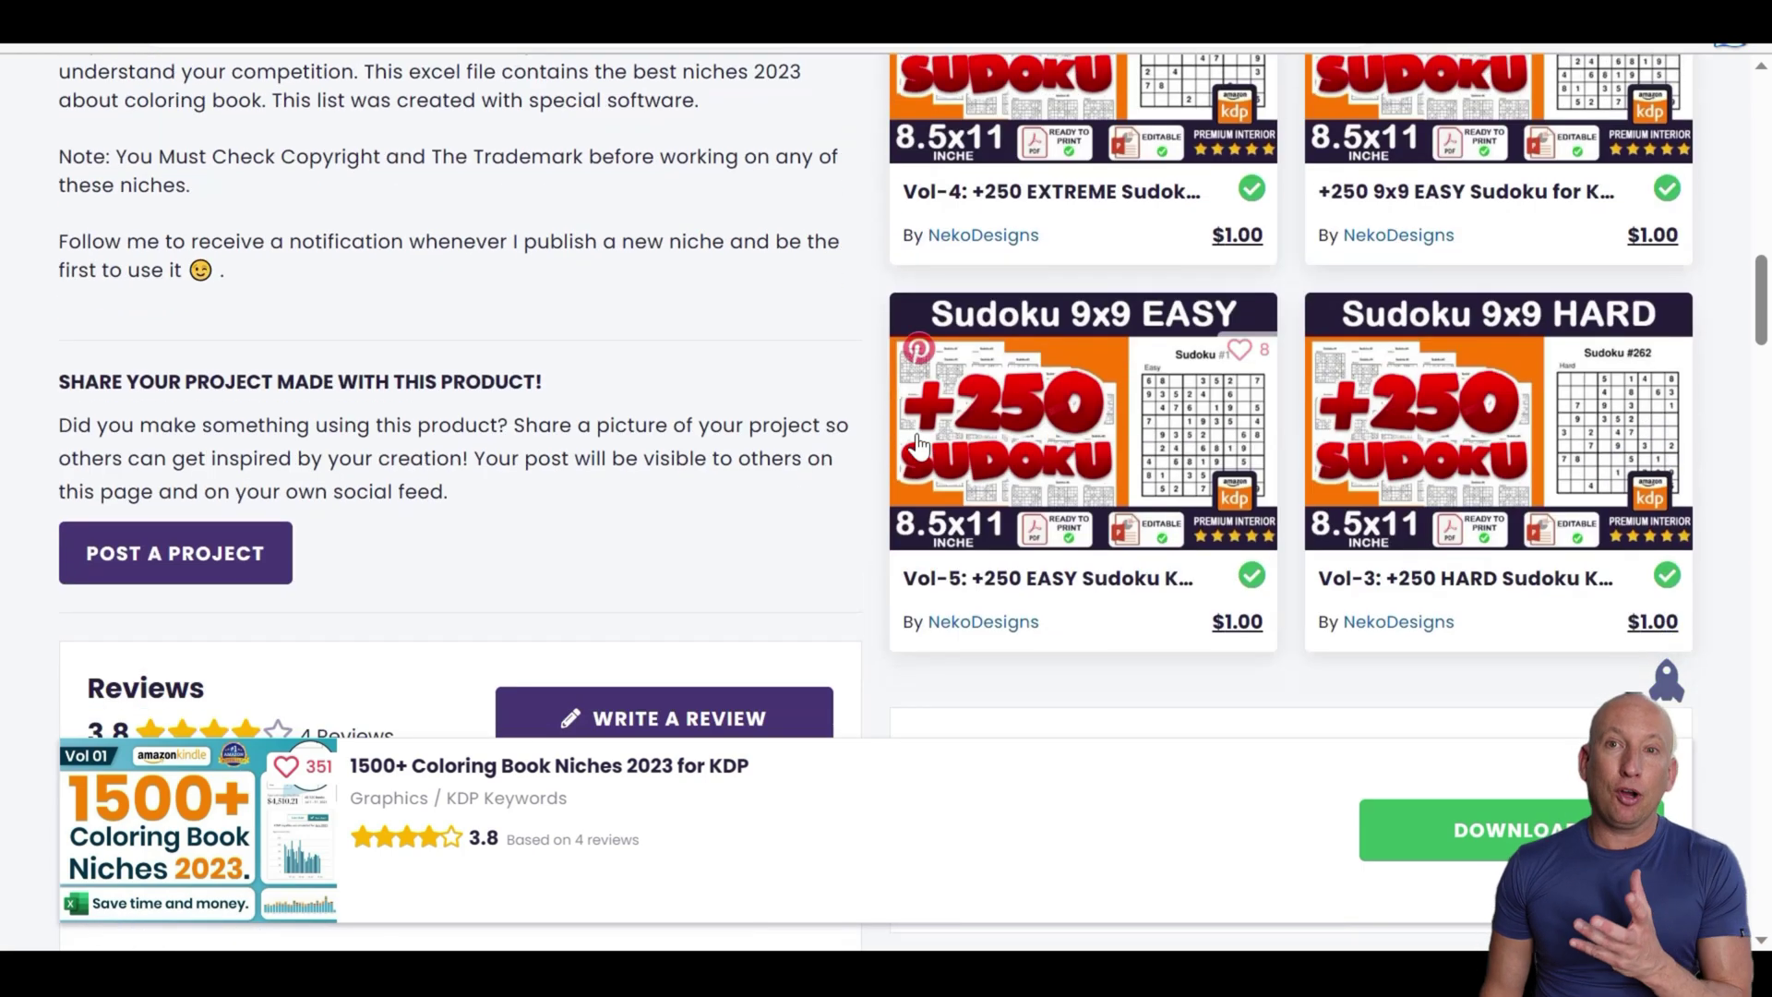
{"action": "scroll", "coordinate": [930, 436], "scroll_direction": "down", "scroll_amount": 5}
{"action": "scroll", "coordinate": [932, 441], "scroll_direction": "up", "scroll_amount": 6}
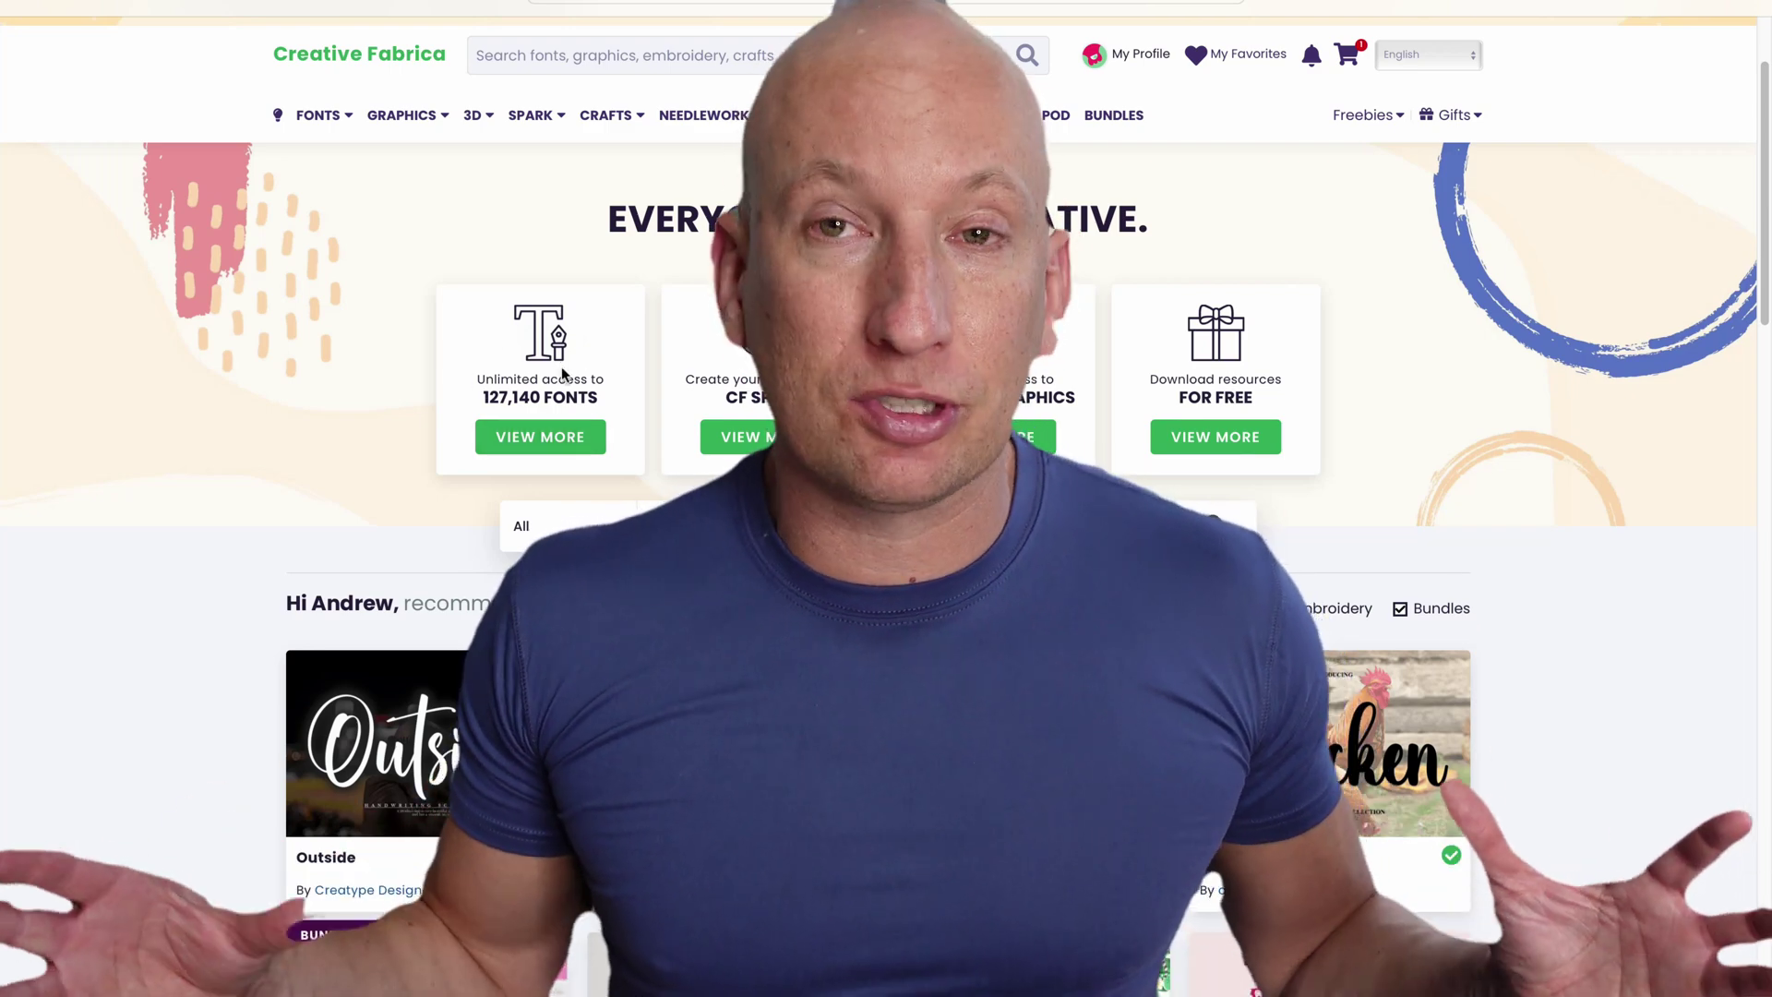
- Highlight the 127,140 fonts count, then the CF Spark offer on the homepage
{"action": "left_click_drag", "start_coordinate": [488, 399], "coordinate": [579, 399]}
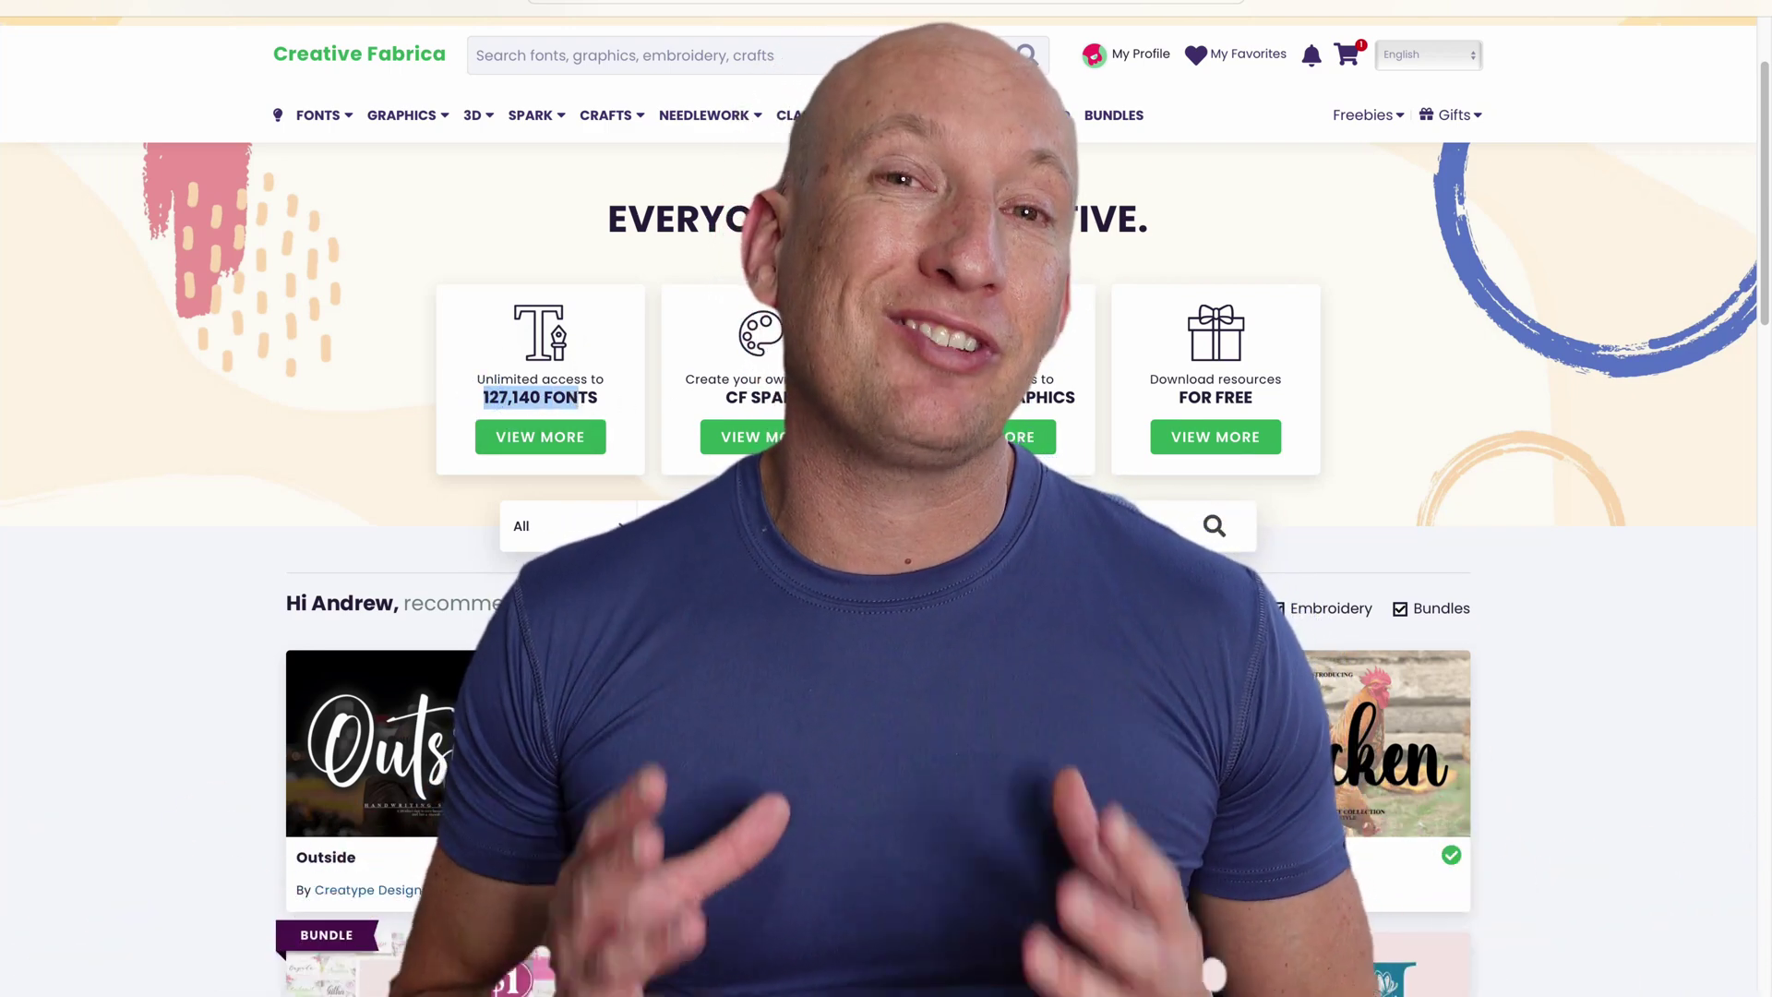
{"action": "triple_click", "coordinate": [732, 395]}
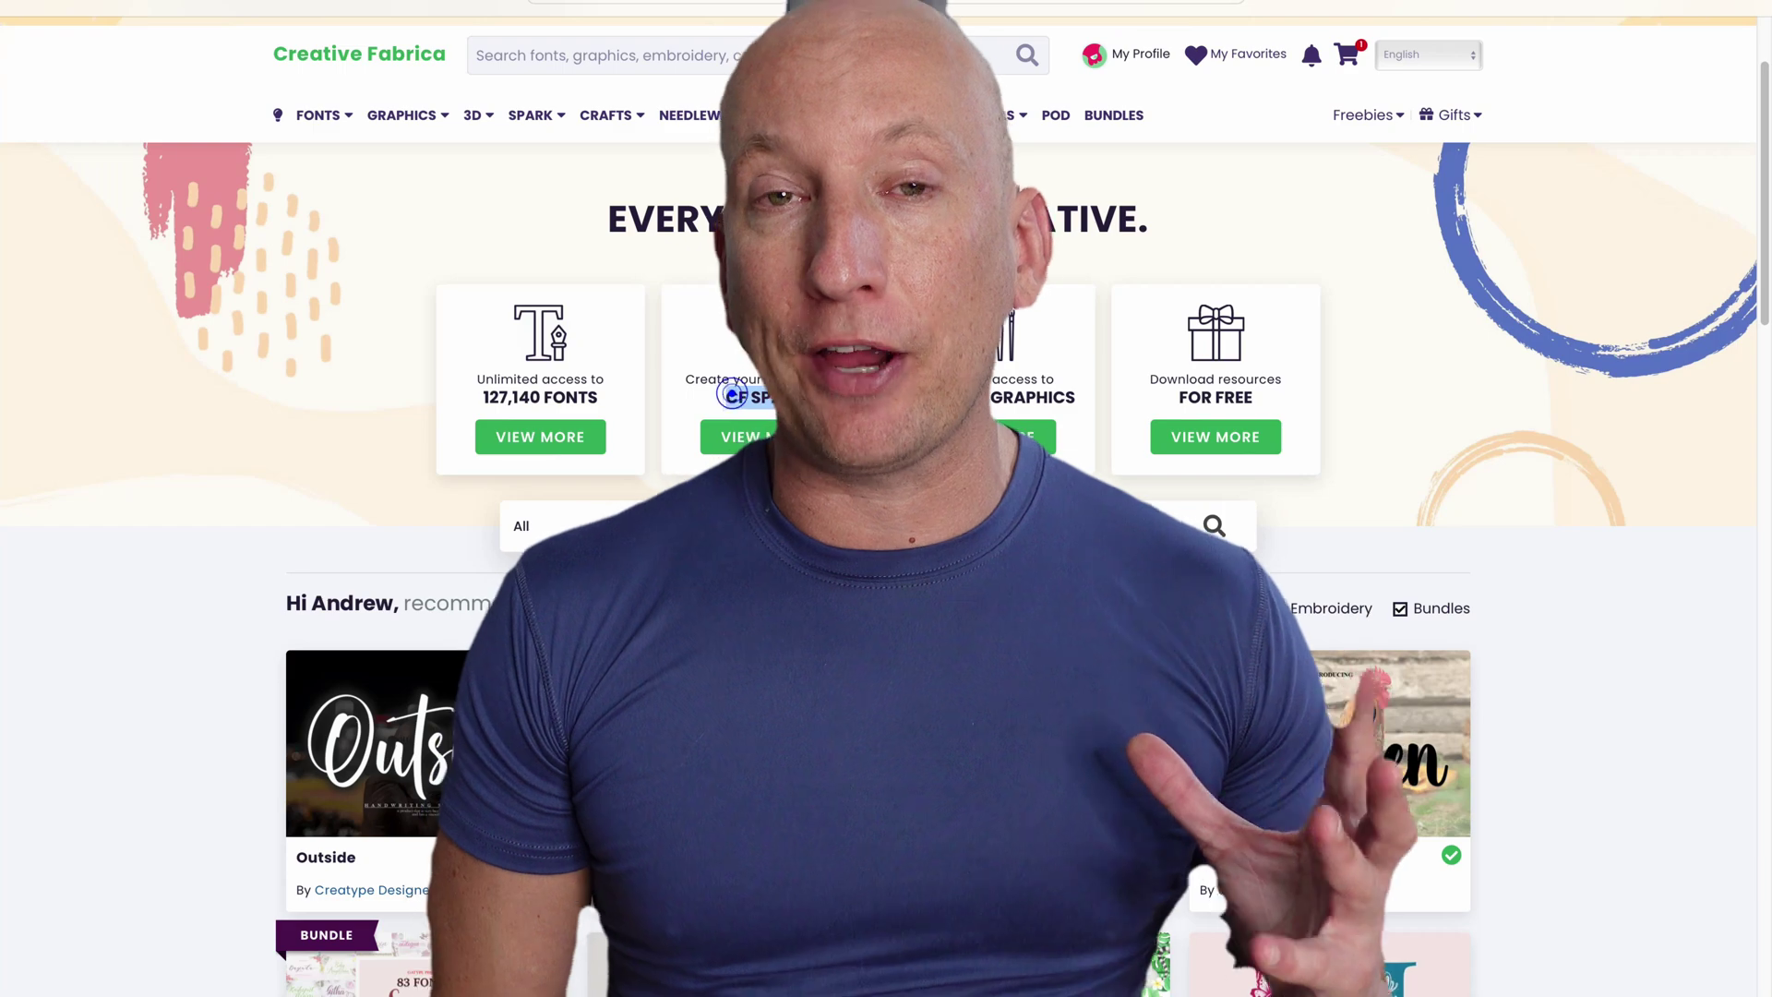